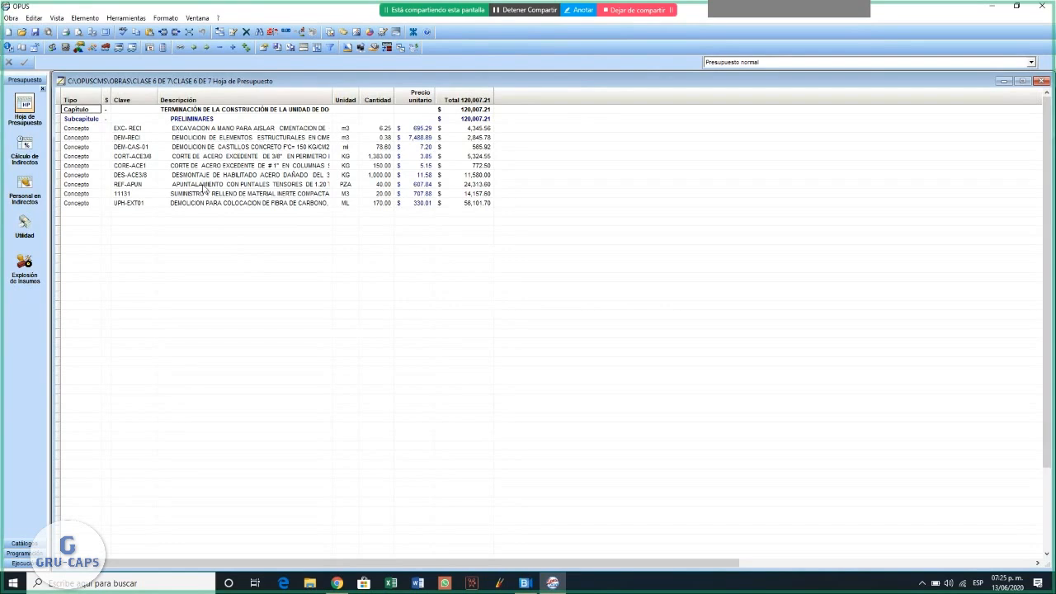
- Open the project's equipment catalogue
scroll(200, 168, down, 4)
click(20, 546)
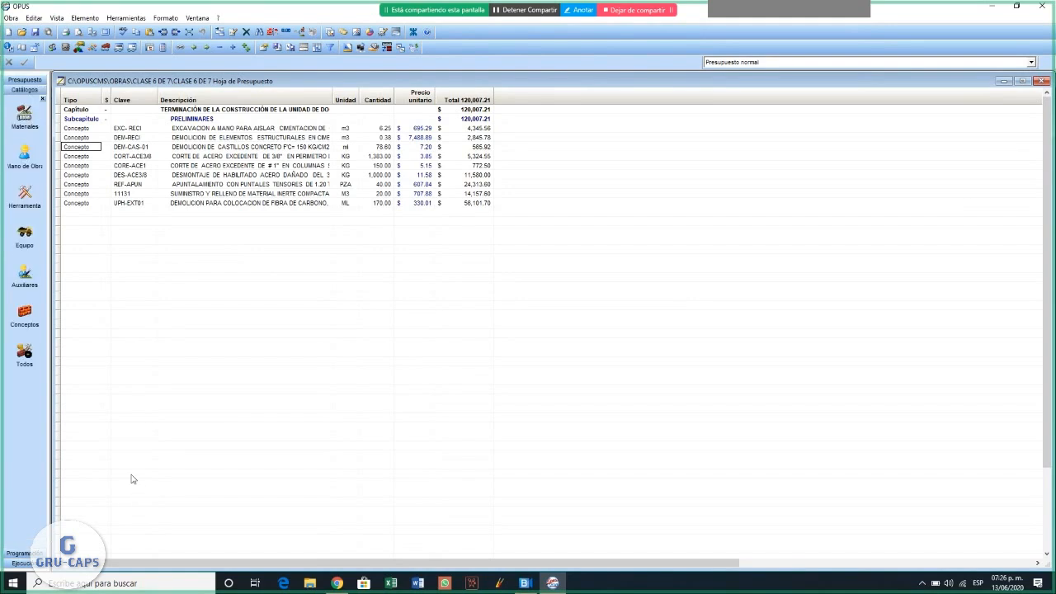
click(28, 239)
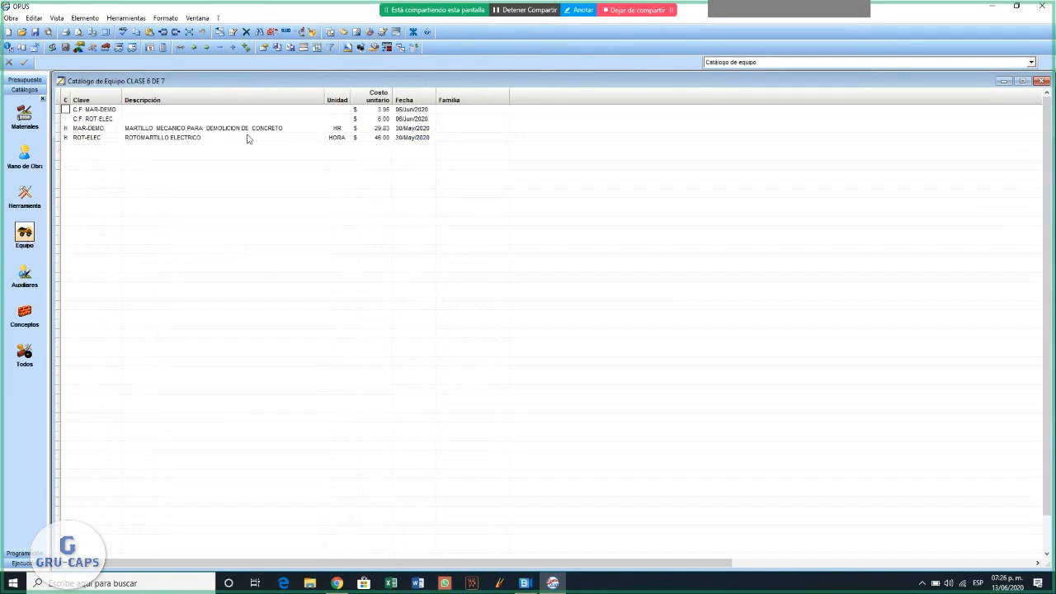
- Set the unit of the MAR-DEMO concrete demolition hammer to HORA in the equipment catalogue
click(147, 138)
click(152, 130)
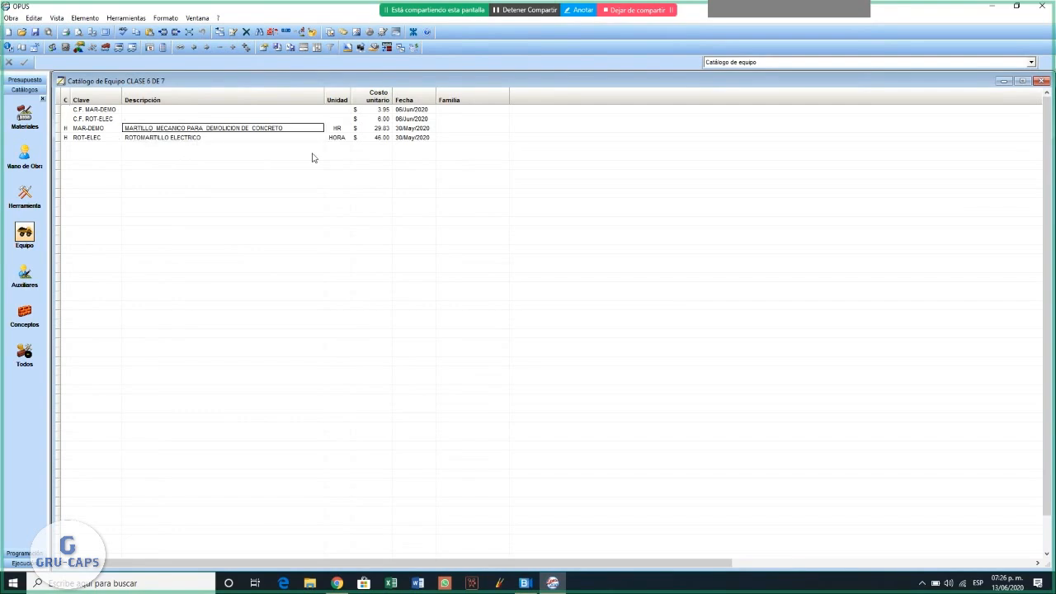
double_click(336, 130)
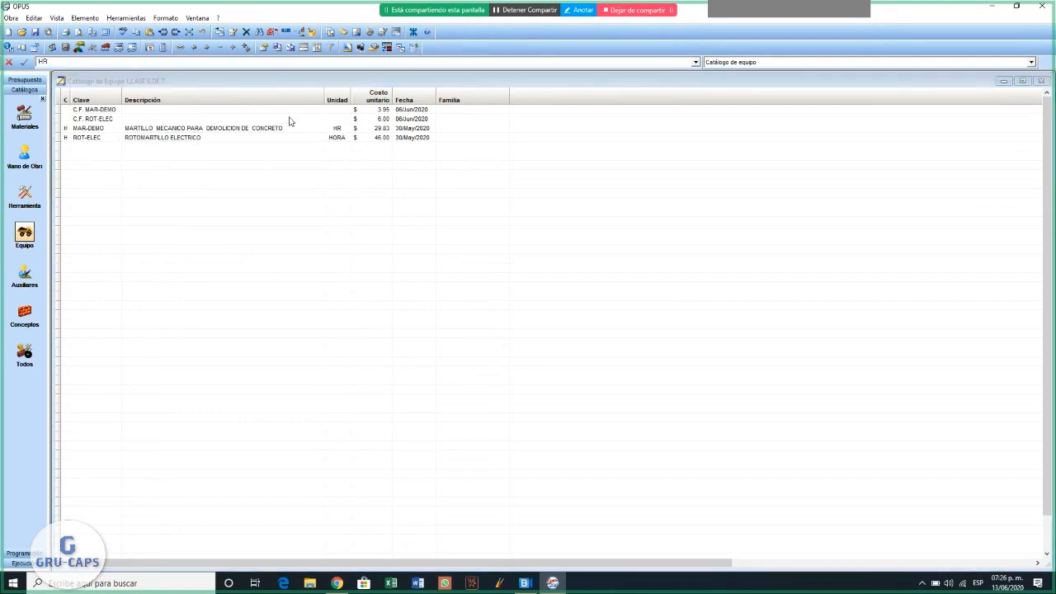
text(or)
key(BackSpace)
key(BackSpace)
key(BackSpace)
text(O)
text(Ra)
text(A)
click(25, 62)
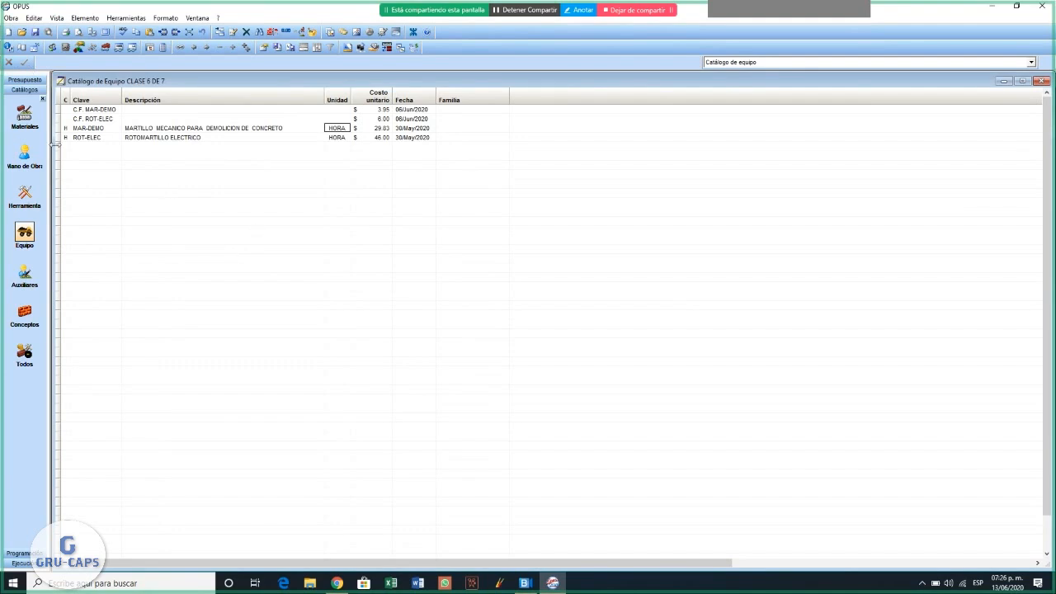
- Return to the project's budget sheet (Hoja de Presupuesto)
click(25, 79)
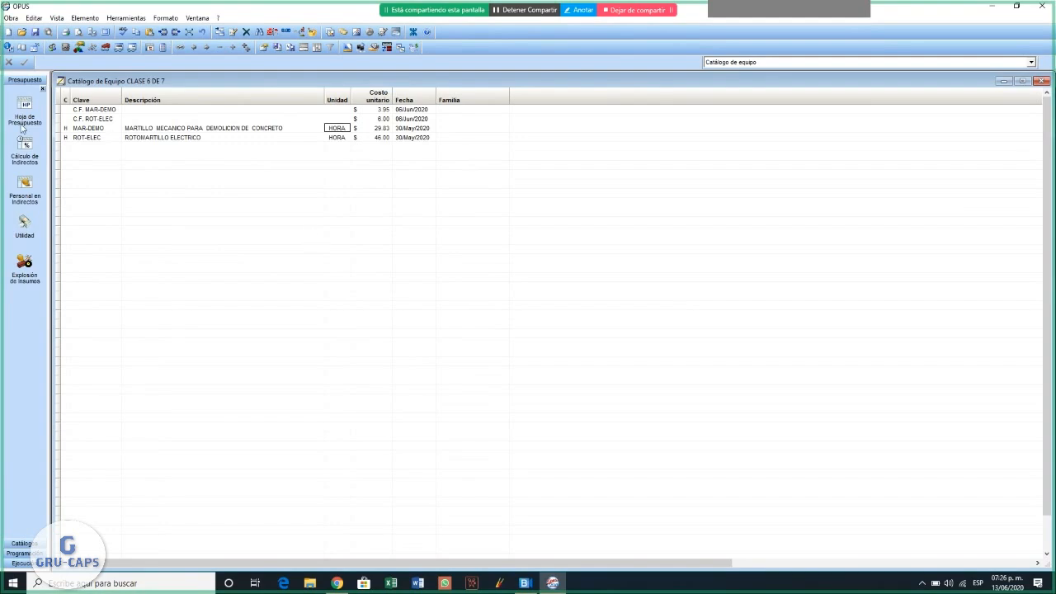
click(23, 126)
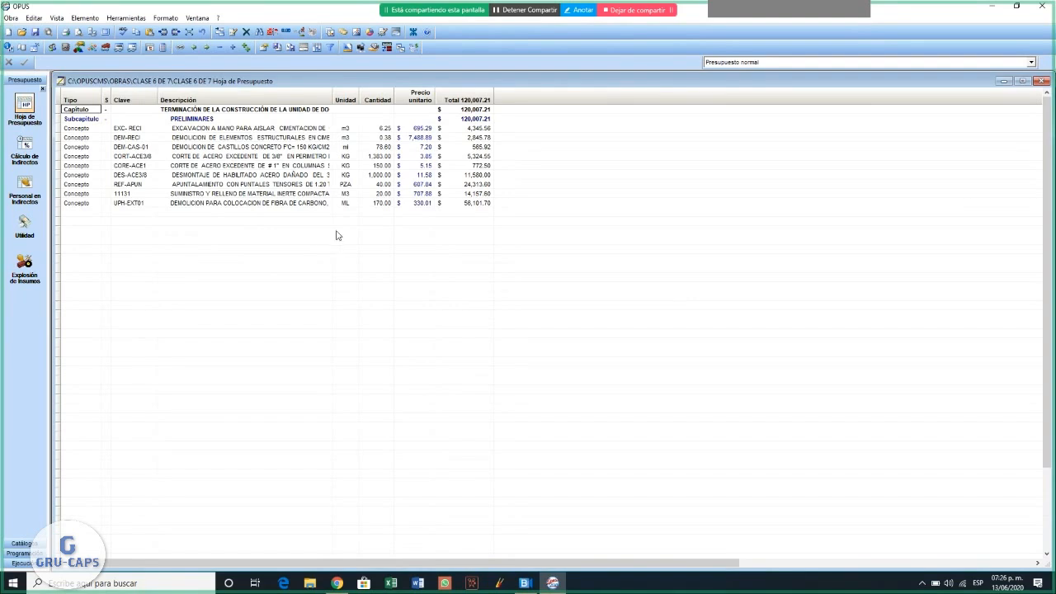
- Exclude the Precio unitario and Total columns from the printed budget sheet
right_click(412, 102)
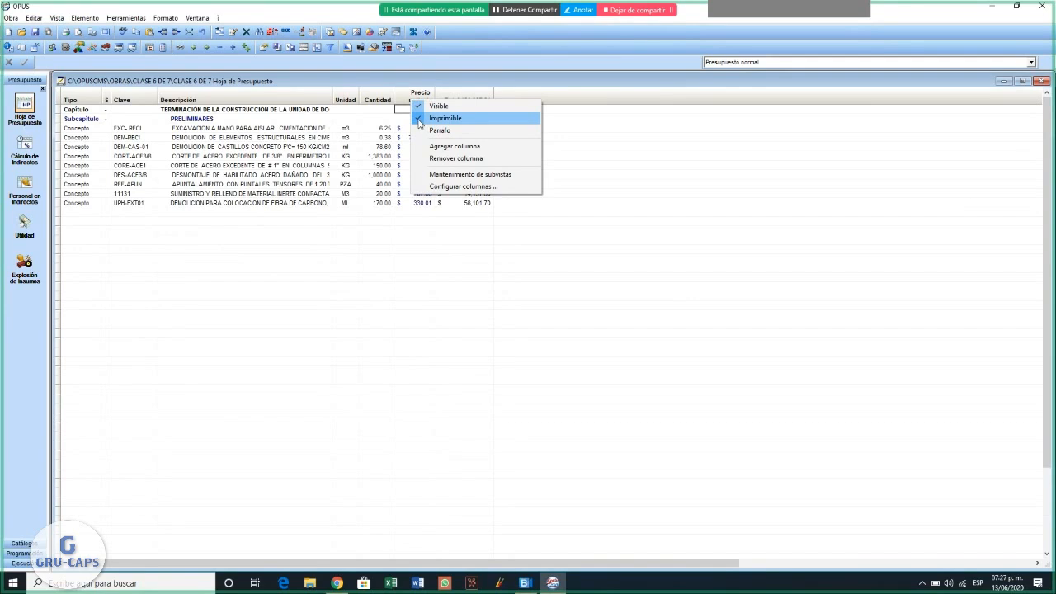
click(419, 121)
right_click(457, 102)
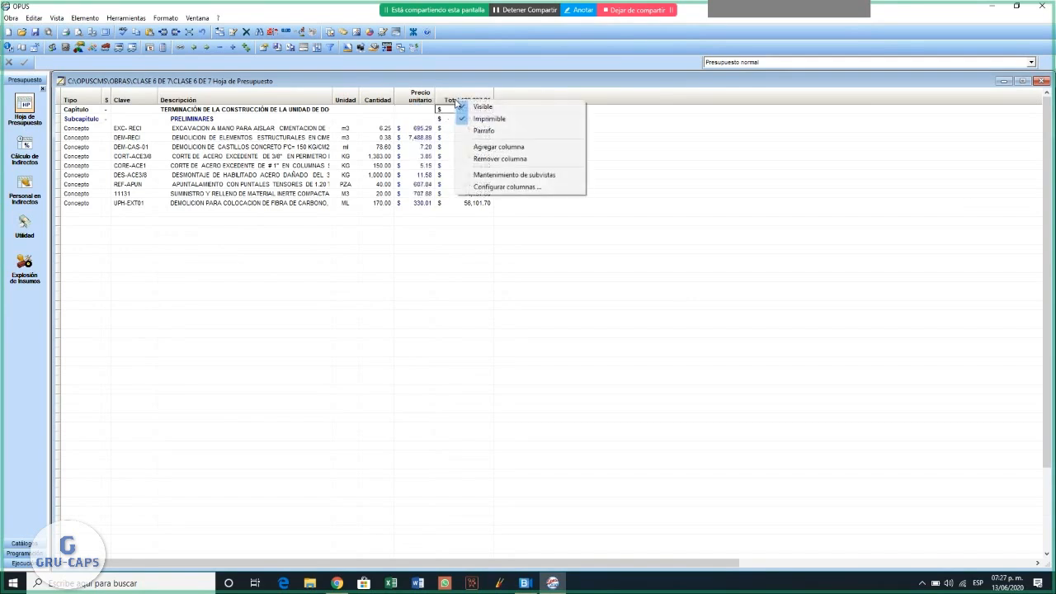
click(464, 119)
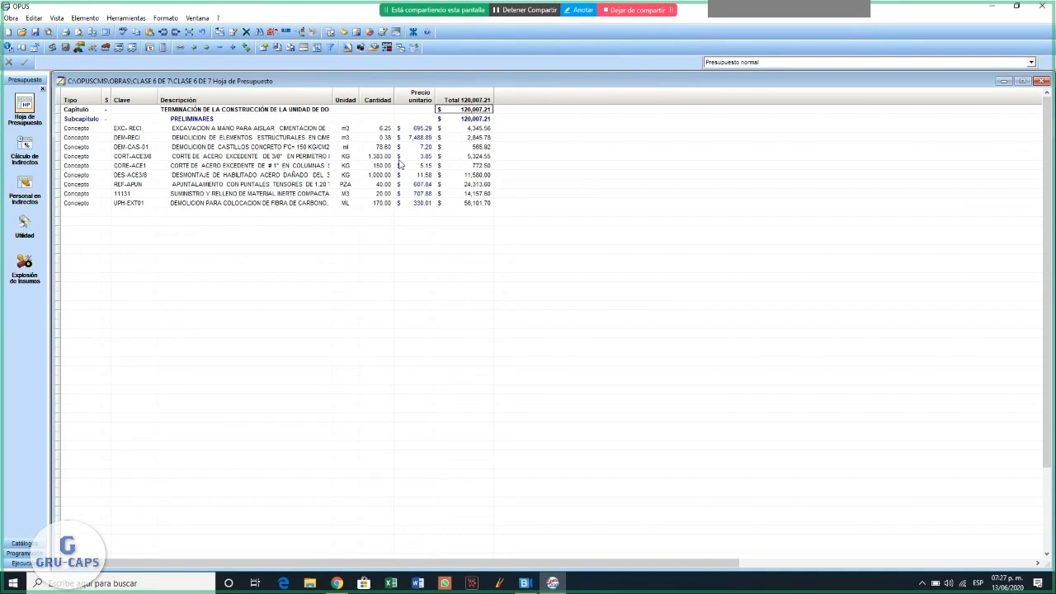
- Preview the complete Presupuesto report without price columns, enlarge the page to check it, and close the preview
click(8, 18)
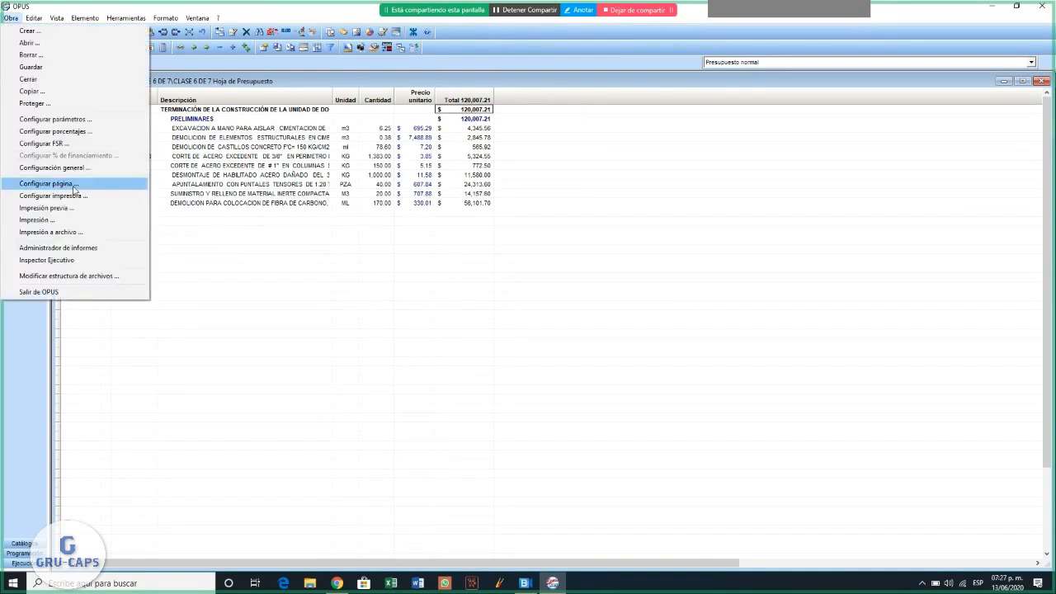
click(74, 209)
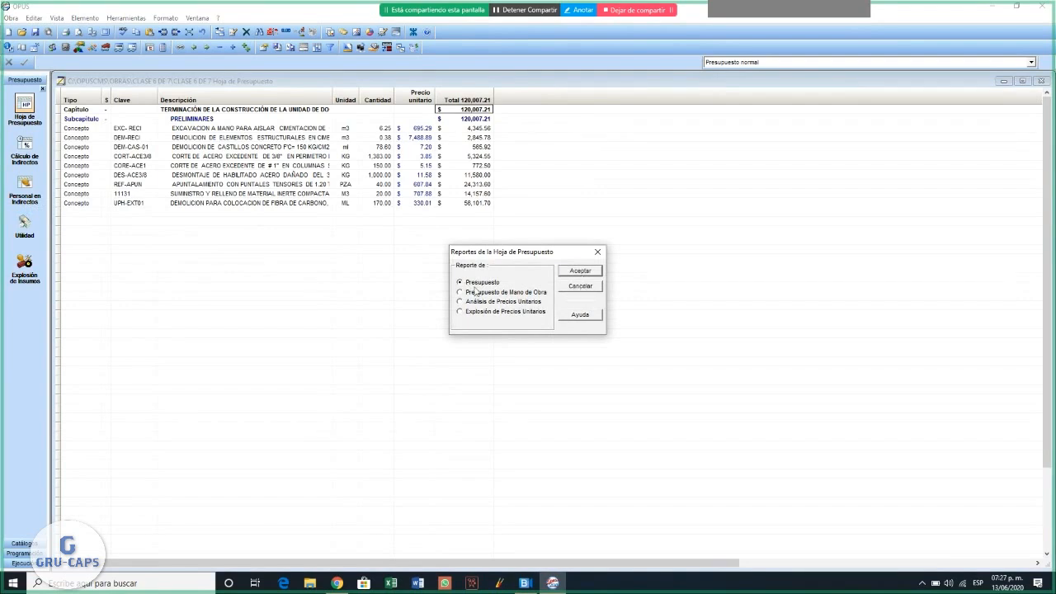
click(584, 272)
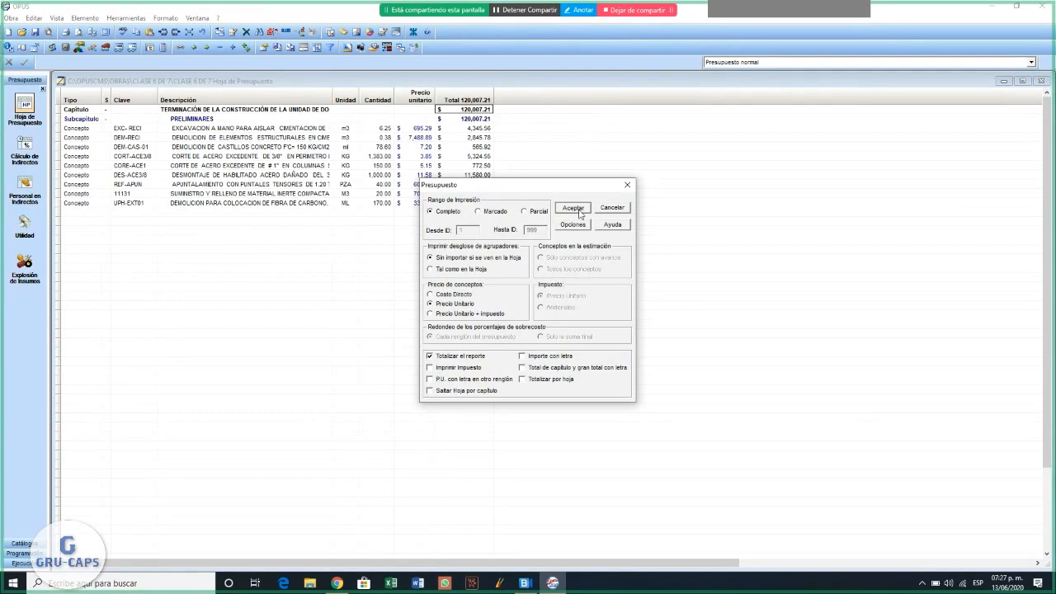
click(580, 214)
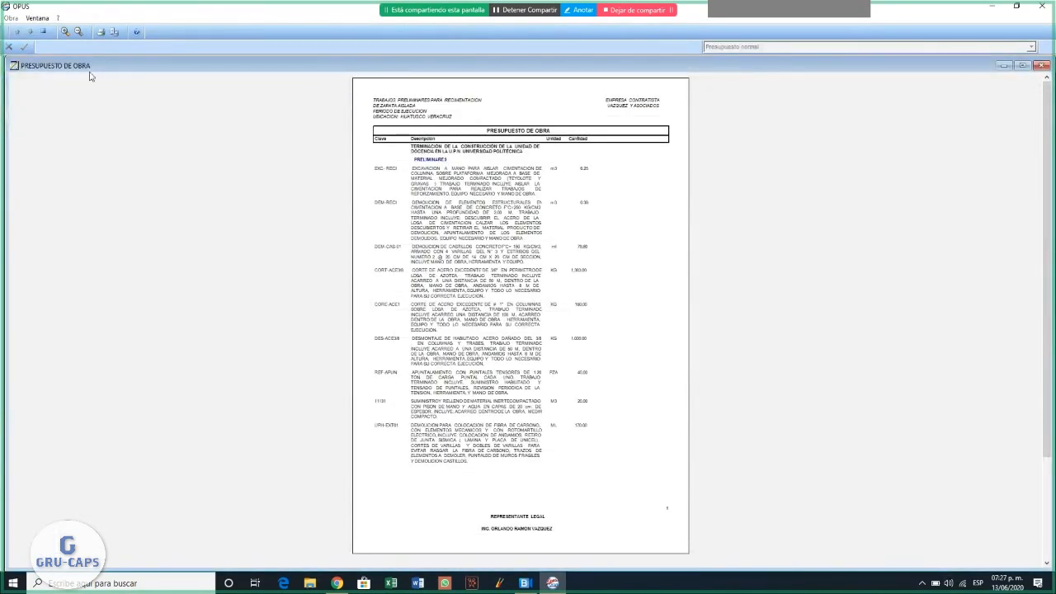
click(68, 32)
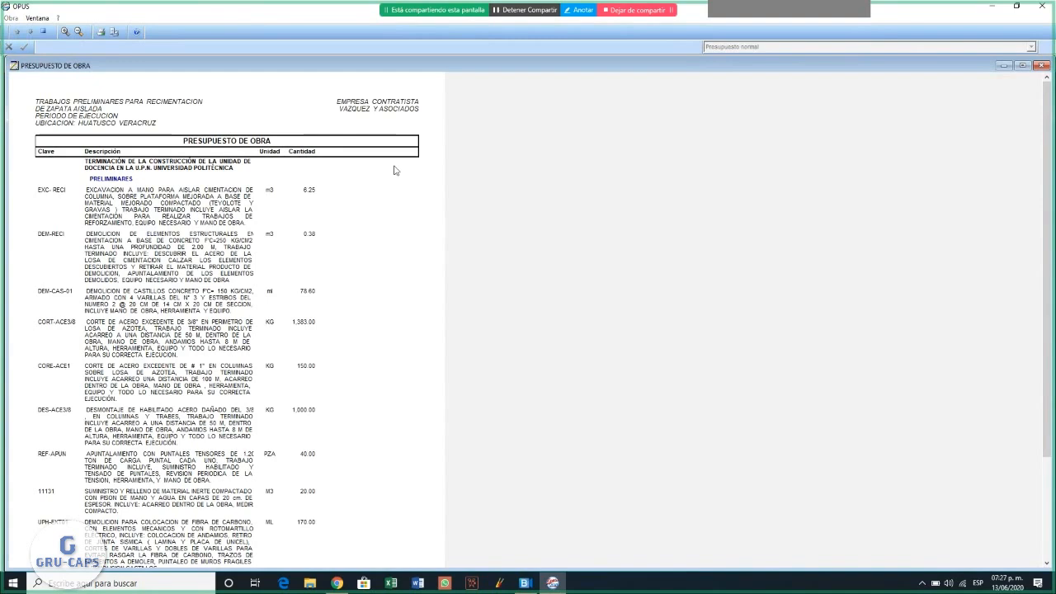
click(44, 32)
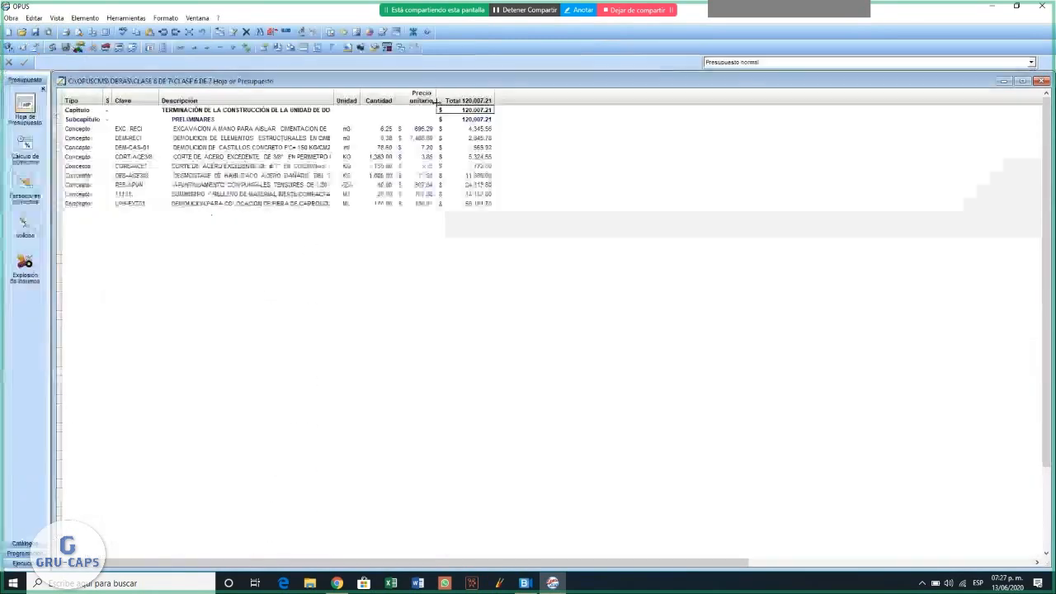
- Make the Precio unitario and Total columns of the budget sheet printable again
right_click(415, 99)
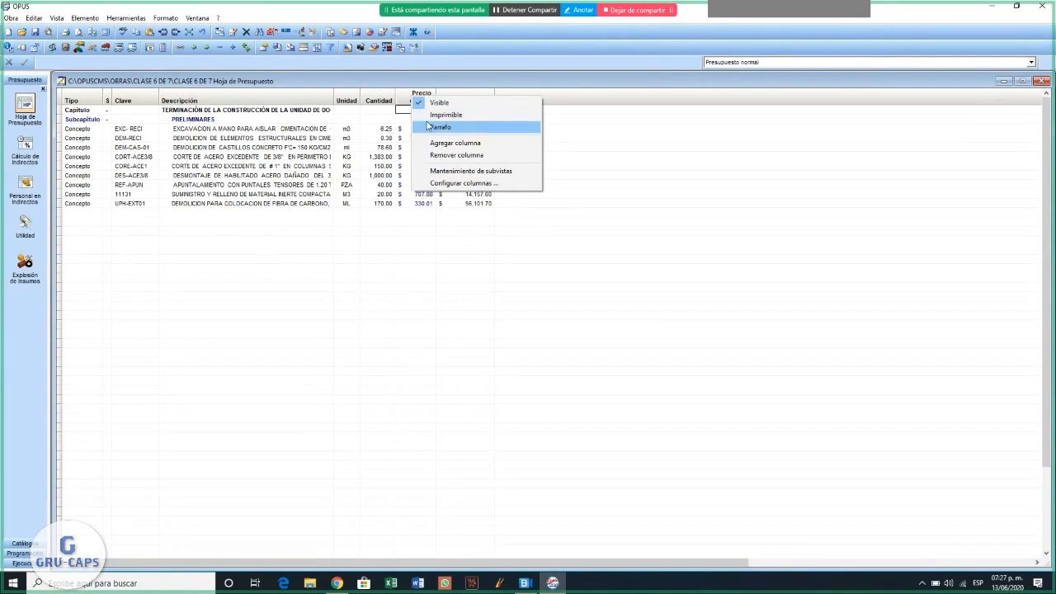
click(447, 115)
right_click(452, 101)
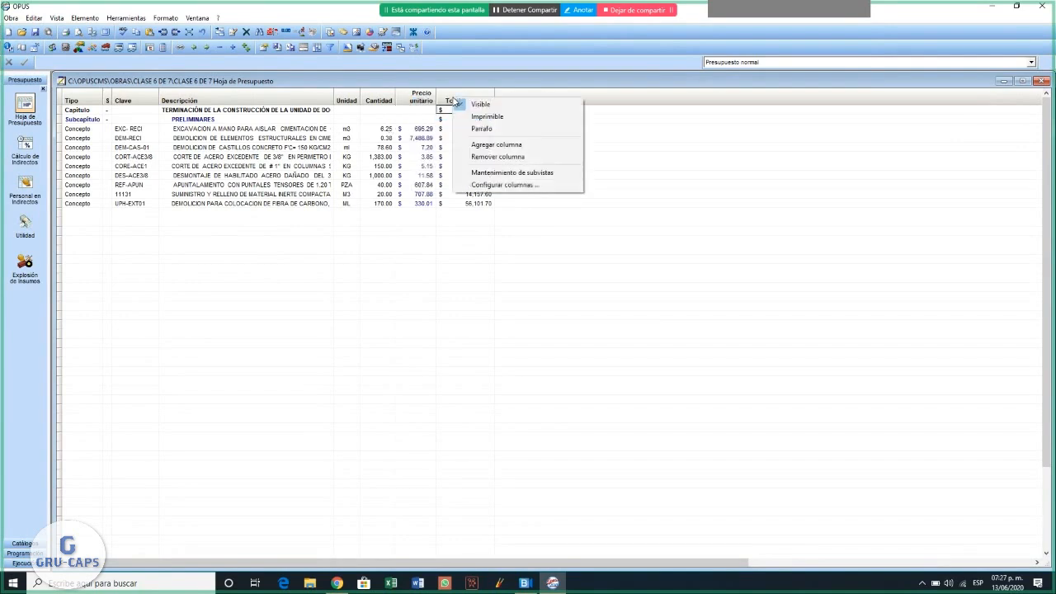
click(457, 119)
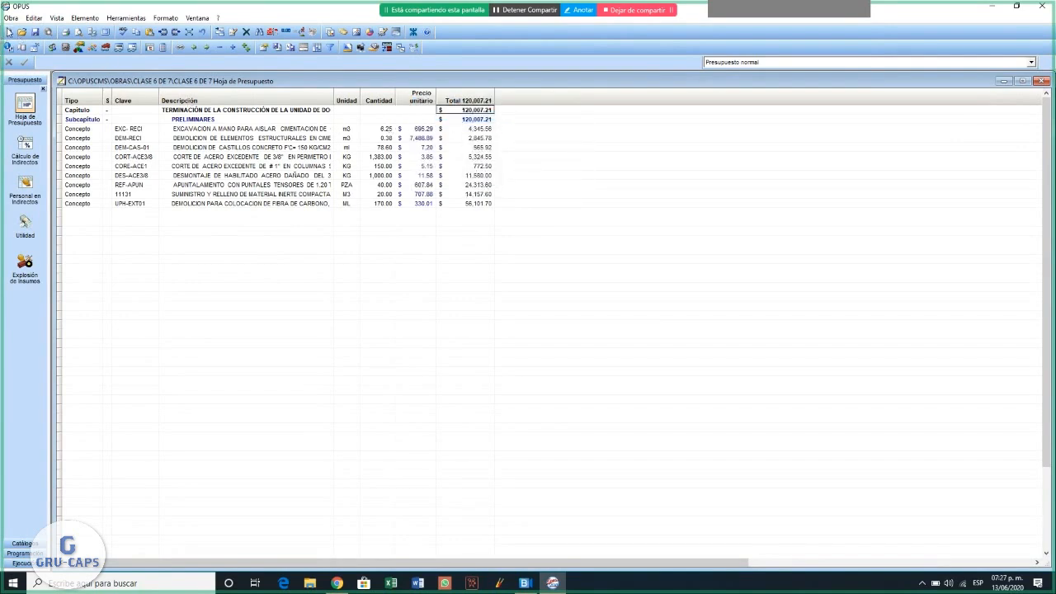
- Preview the complete Presupuesto report with unit prices and totals, review the enlarged page from header to total, and close it
click(11, 17)
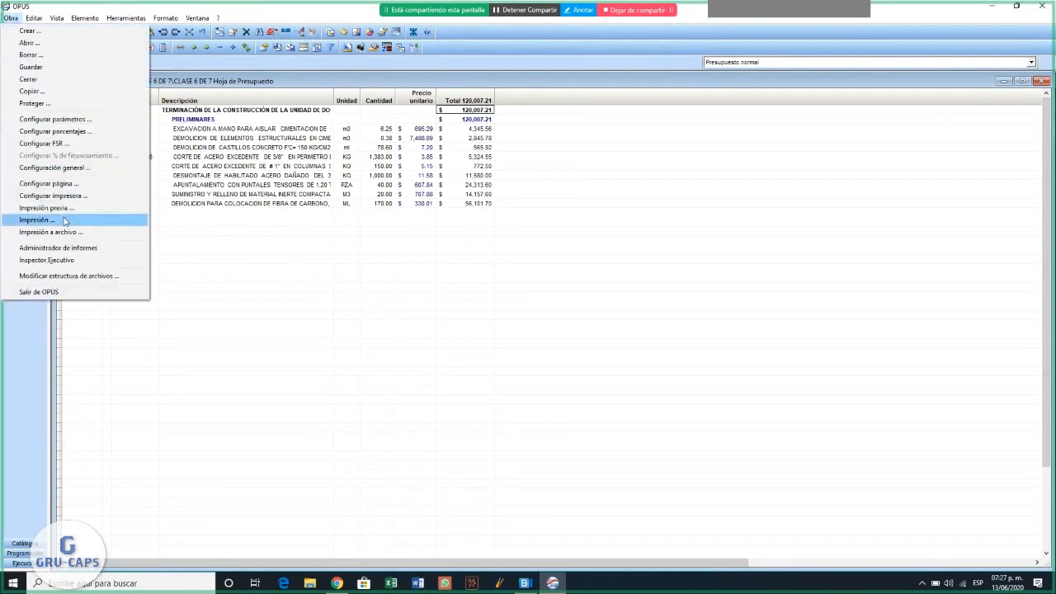
click(66, 210)
click(574, 272)
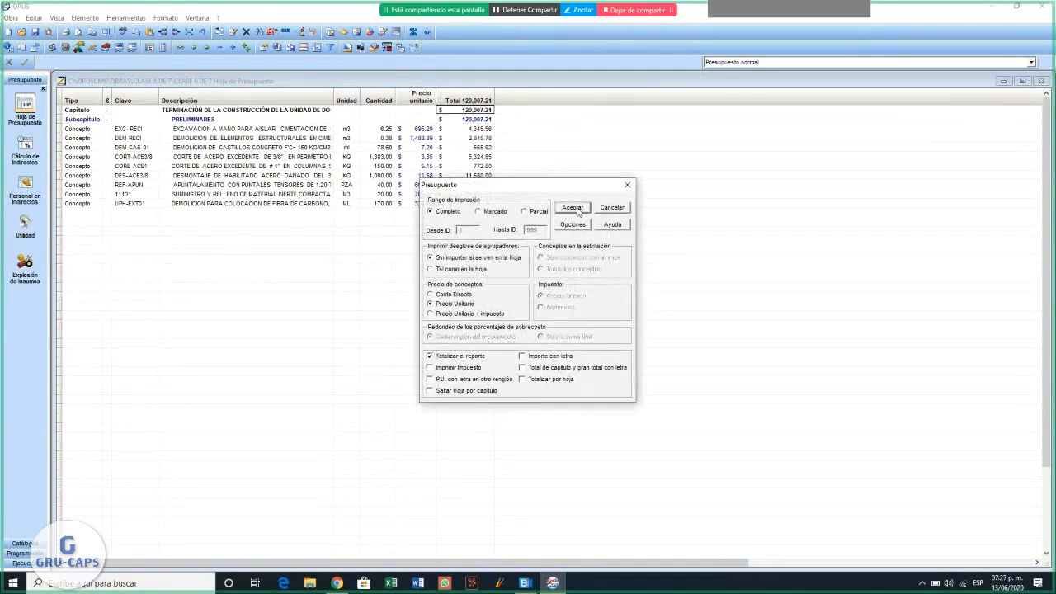
click(573, 208)
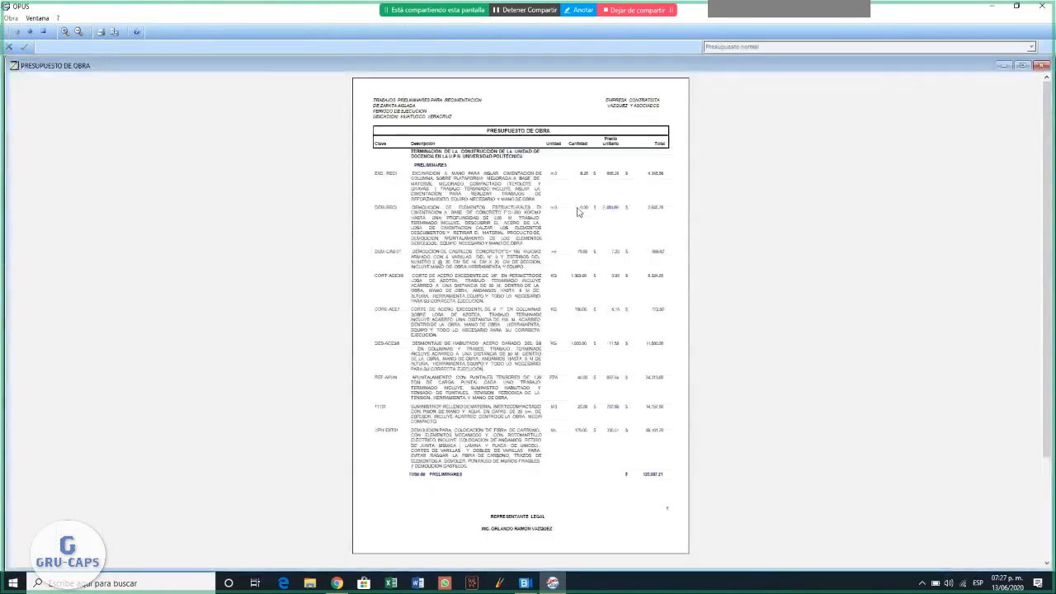
click(65, 31)
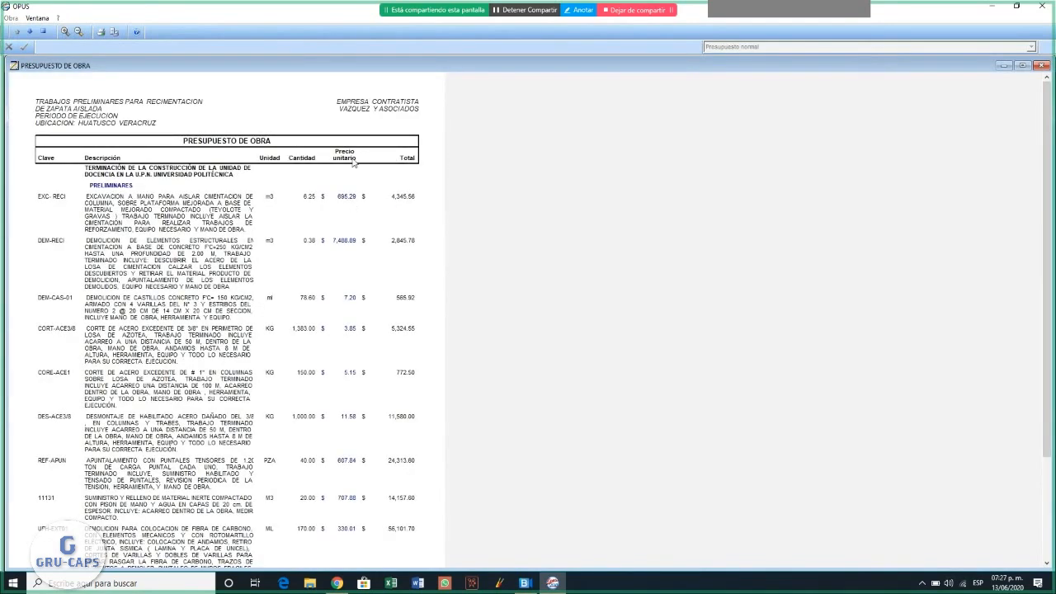
scroll(436, 195, down, 1)
scroll(444, 194, up, 1)
scroll(273, 263, down, 4)
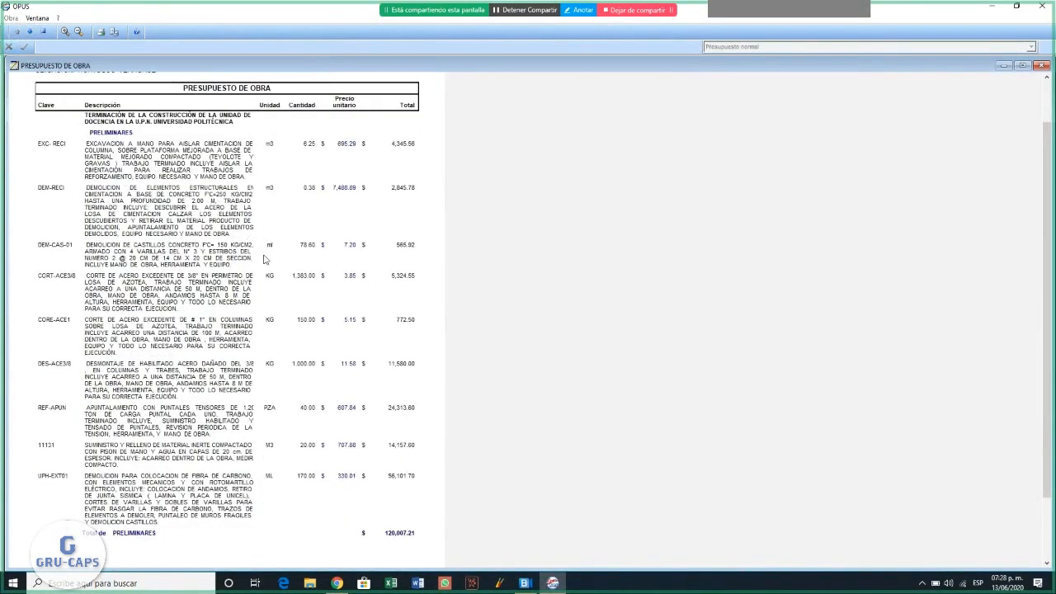
scroll(272, 262, up, 4)
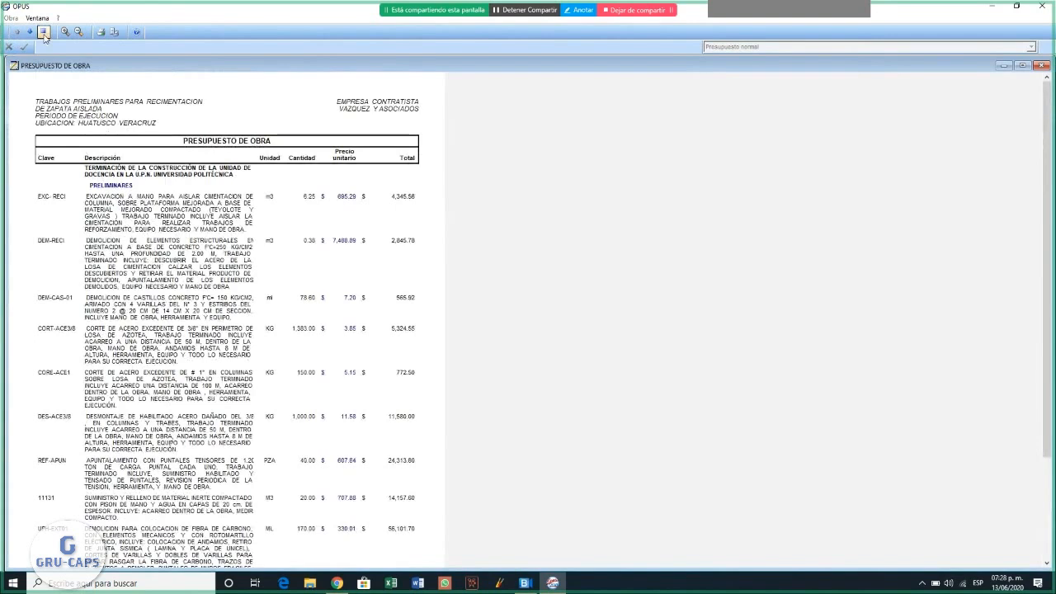
click(44, 31)
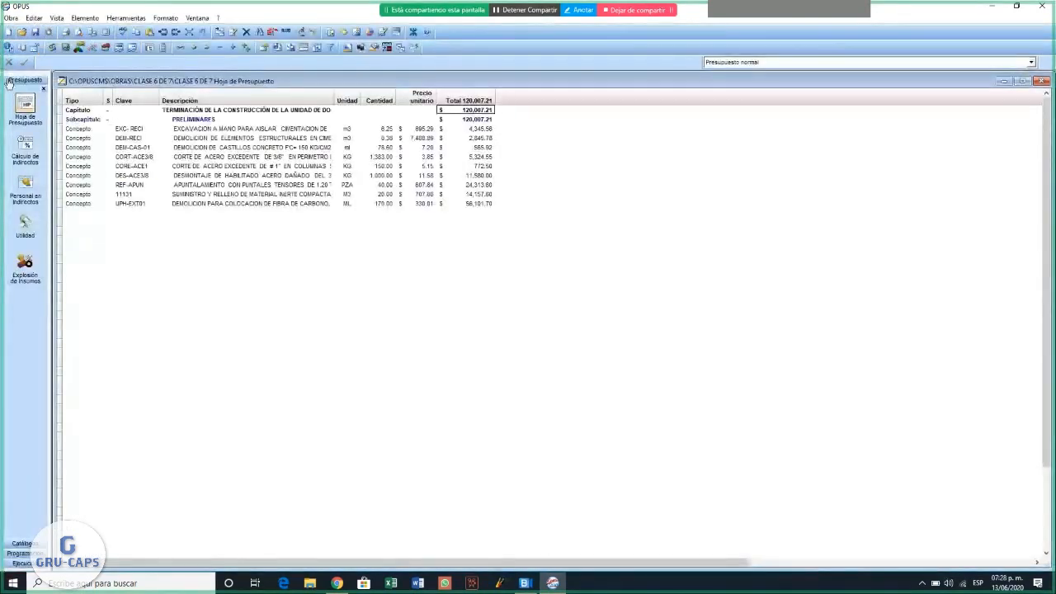
- Generate a complete Análisis de Precios Unitarios print preview with Equipo, Auxiliares, Mano de Obra and Herramienta compounds broken down
click(11, 18)
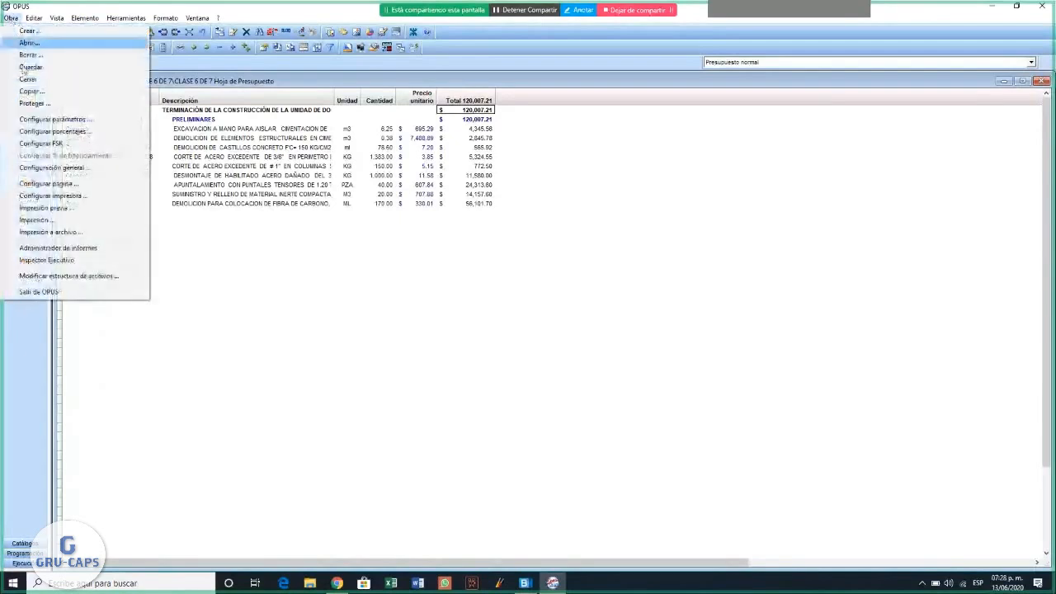
click(72, 209)
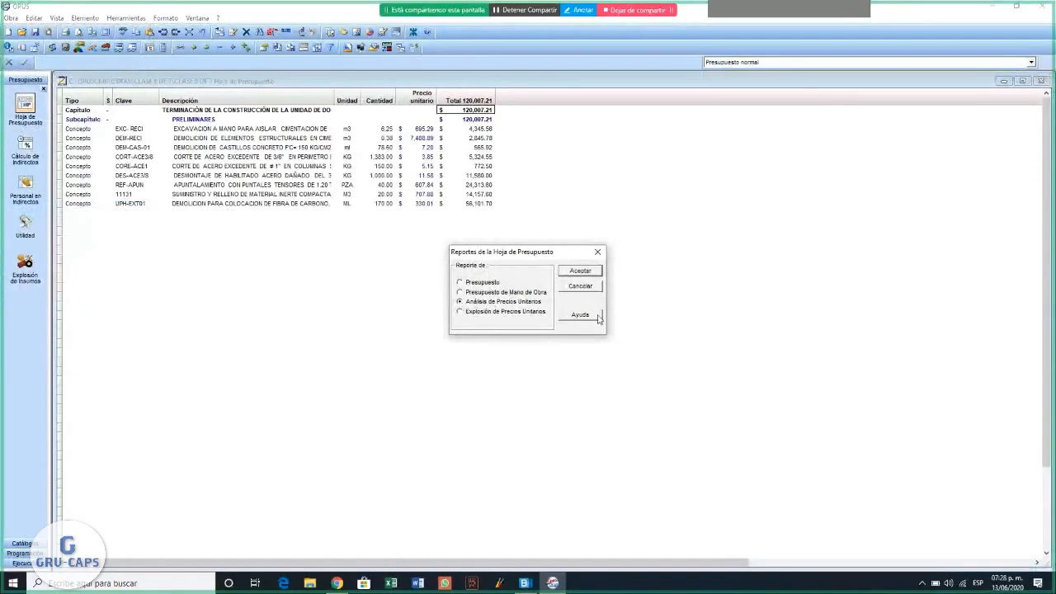
click(583, 271)
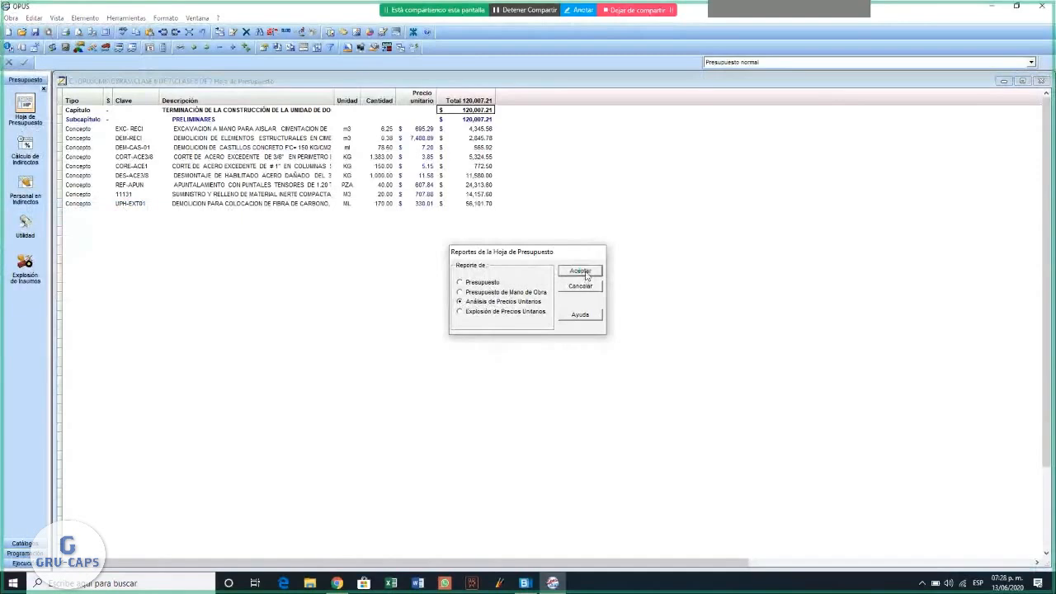
drag(520, 190, 323, 121)
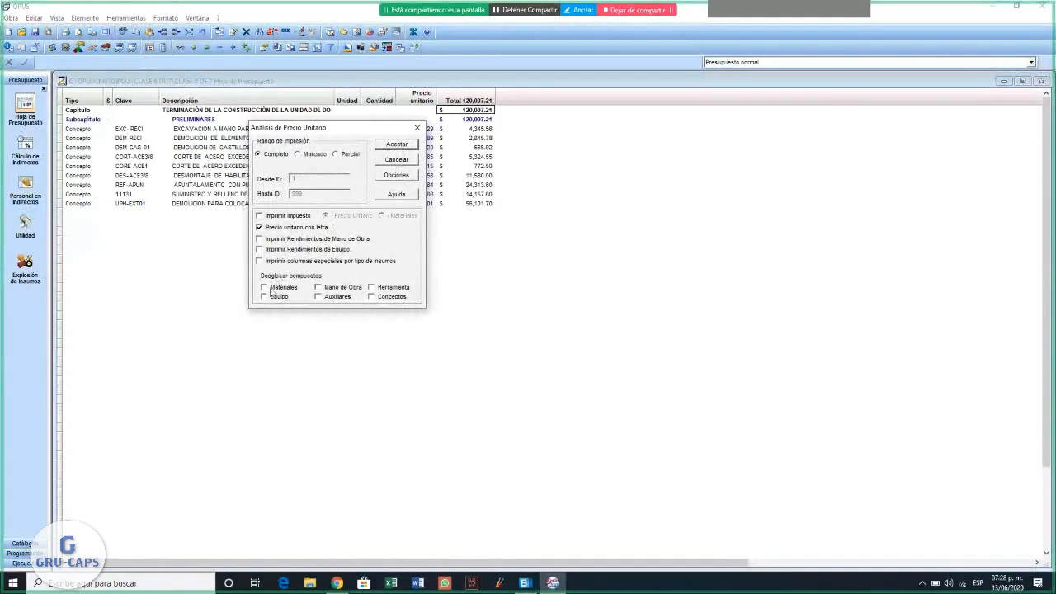
click(272, 297)
click(324, 297)
click(325, 288)
click(371, 287)
click(397, 145)
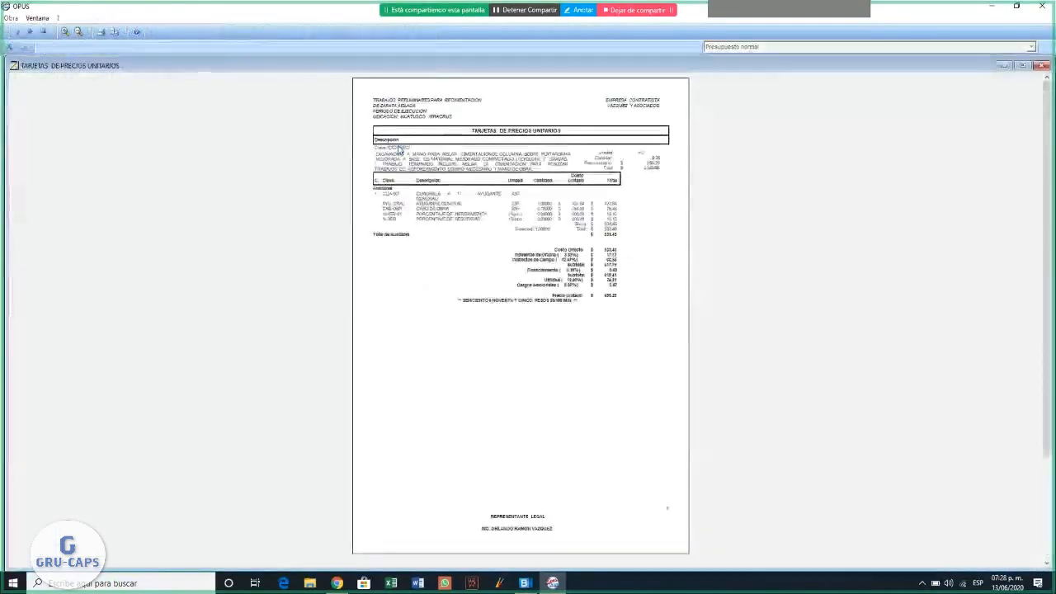
- Enlarge the unit price cards and page through them, examining each concept's breakdown and surcharges
click(66, 33)
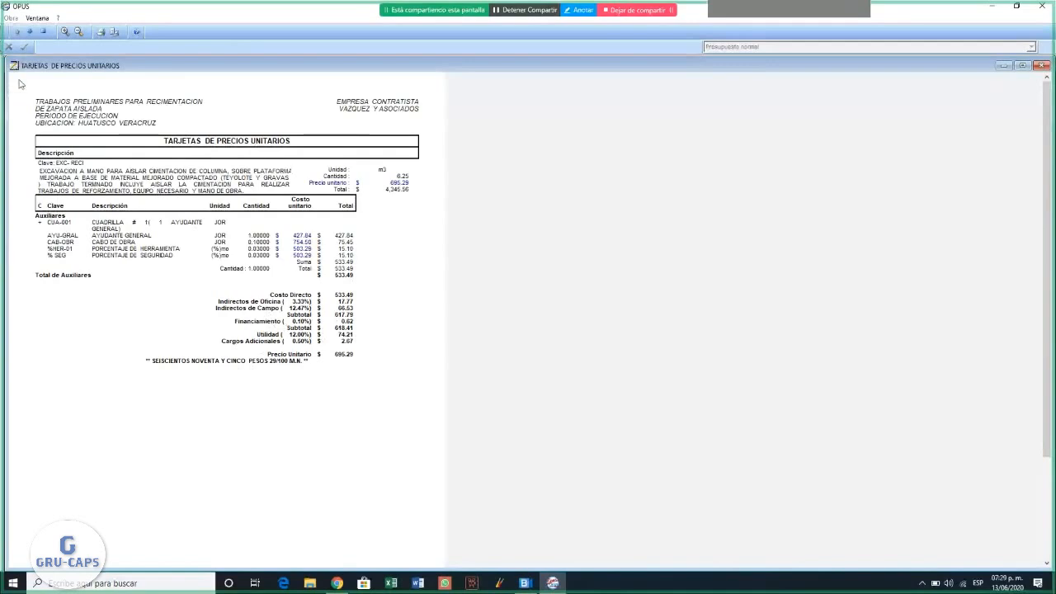
click(30, 32)
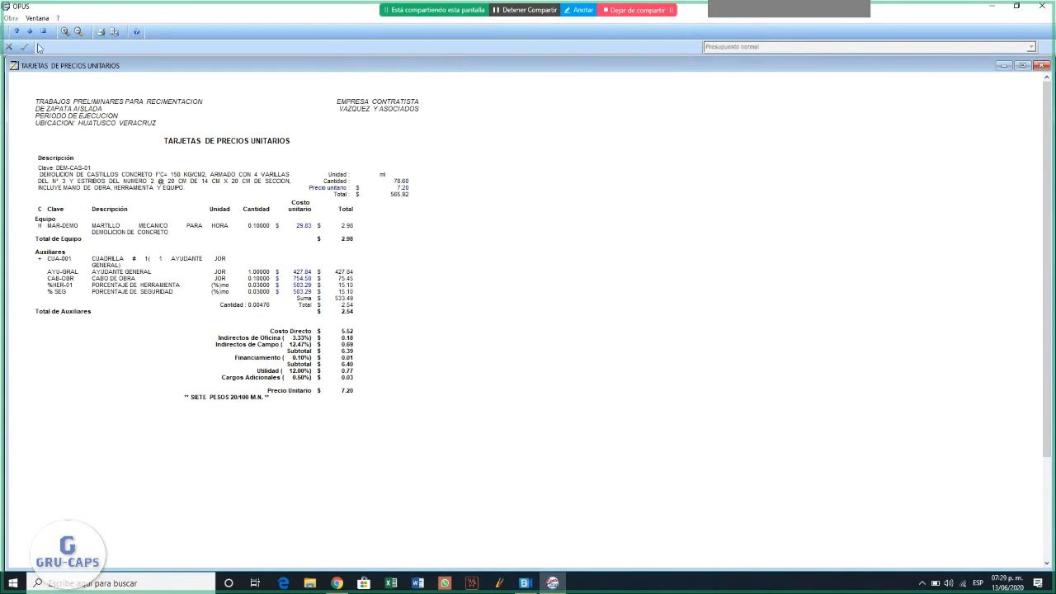
click(30, 32)
click(30, 31)
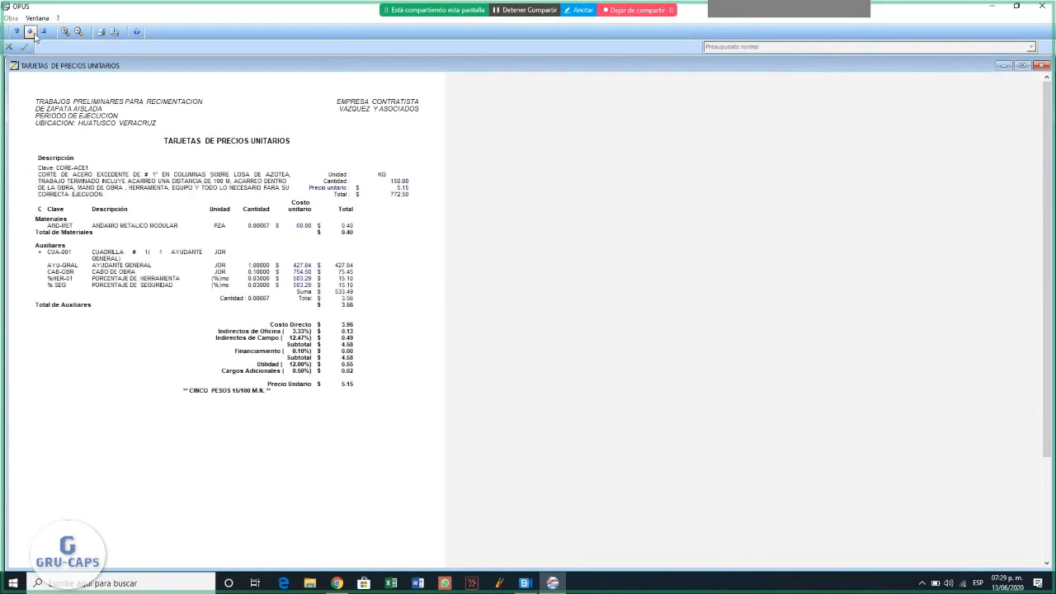
click(29, 31)
click(30, 31)
click(30, 32)
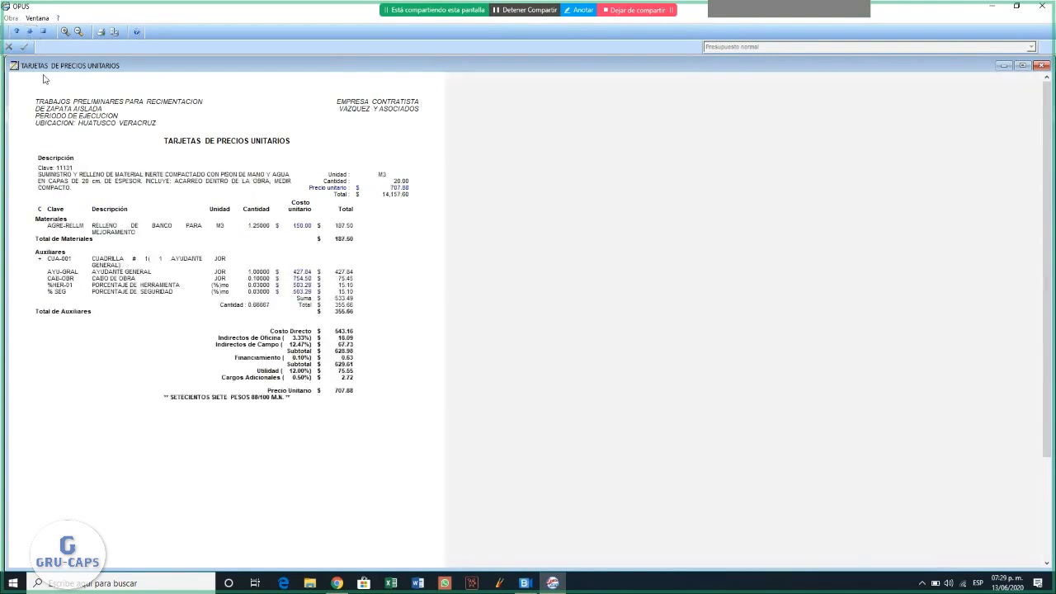
- Review the last unit price cards, page back to the first card, and close the Tarjetas de Precios Unitarios preview
click(29, 35)
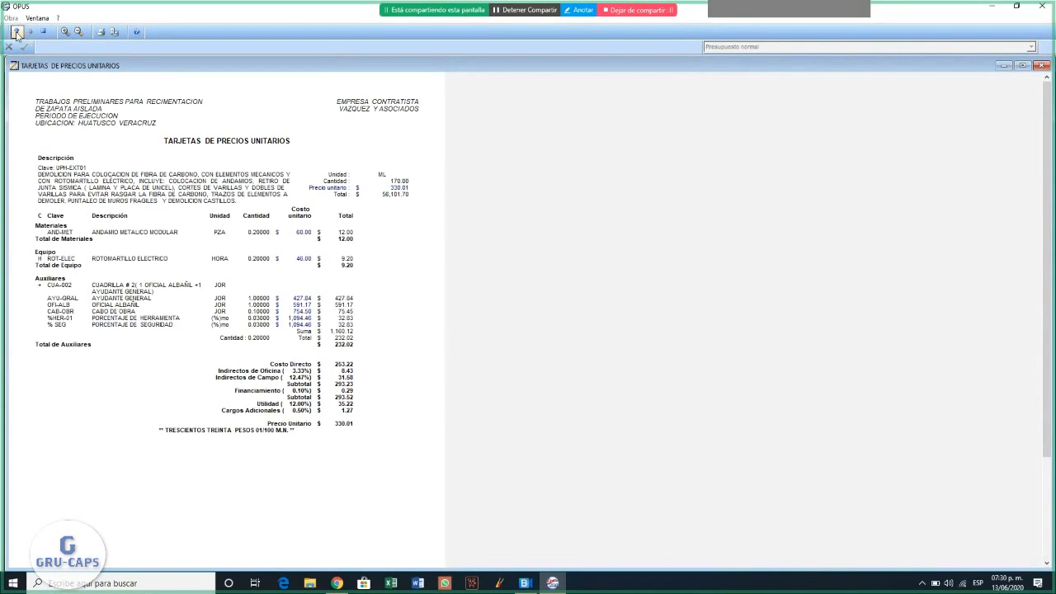
click(15, 33)
click(16, 33)
click(16, 33)
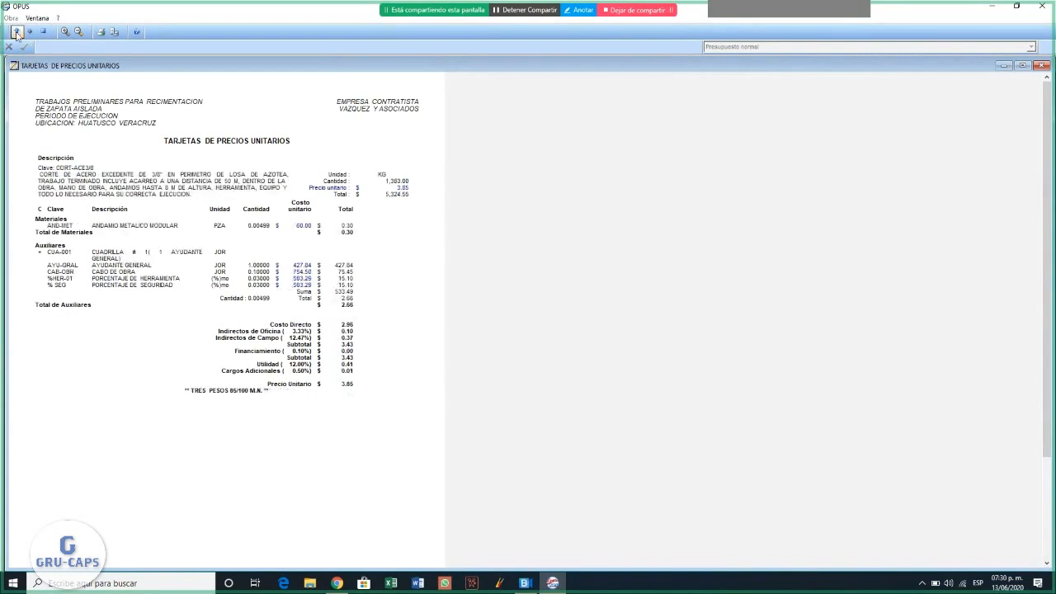
click(16, 33)
click(16, 33)
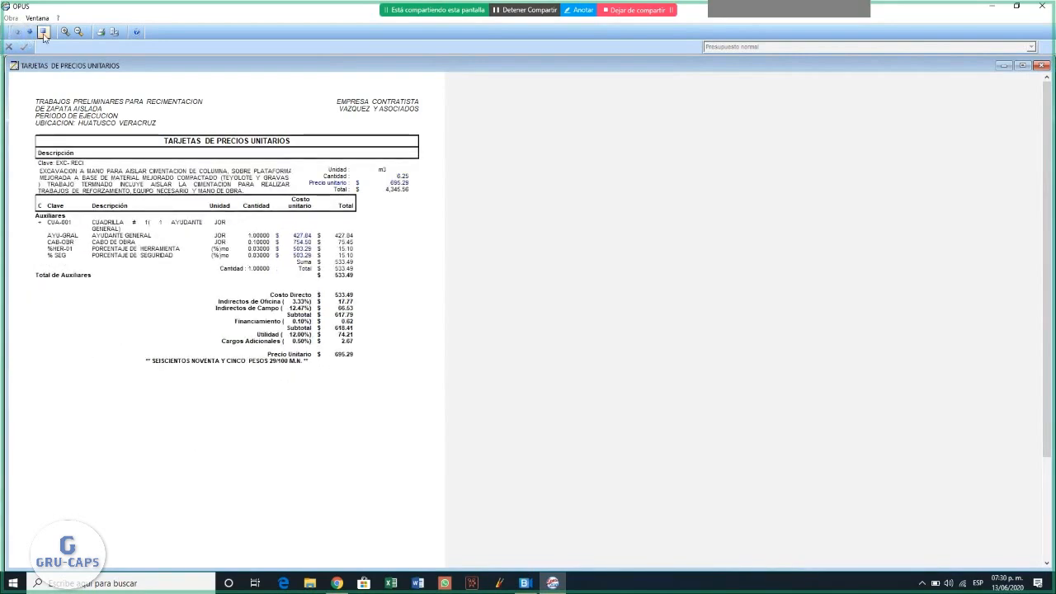
click(43, 32)
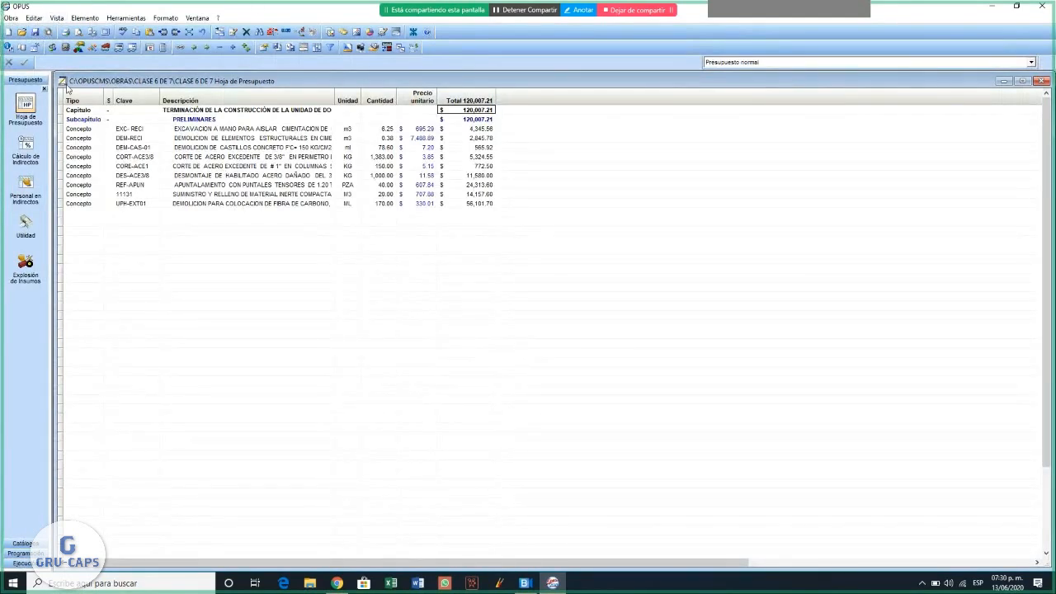
- Open the Programa de Obra schedule of the project
click(16, 554)
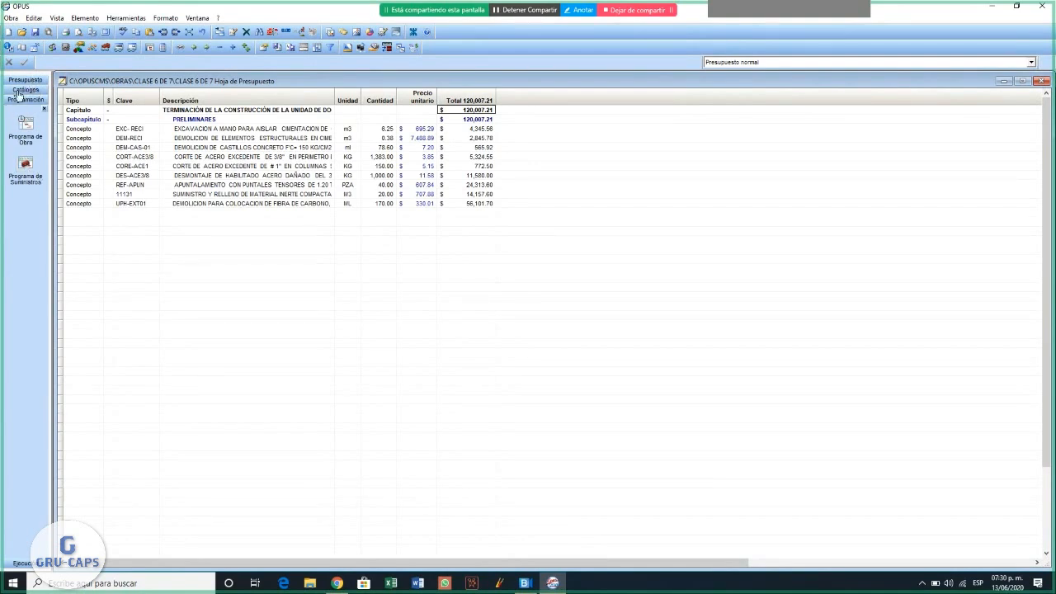
click(25, 125)
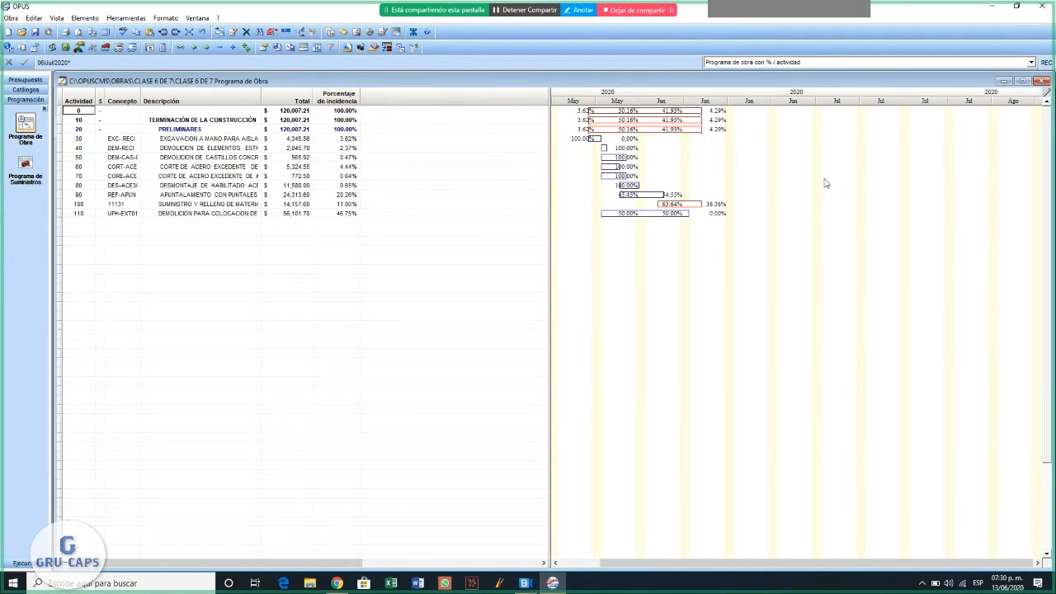
- Try Días as the minor period of the schedule's timescale, and set it back to Semanas
right_click(807, 159)
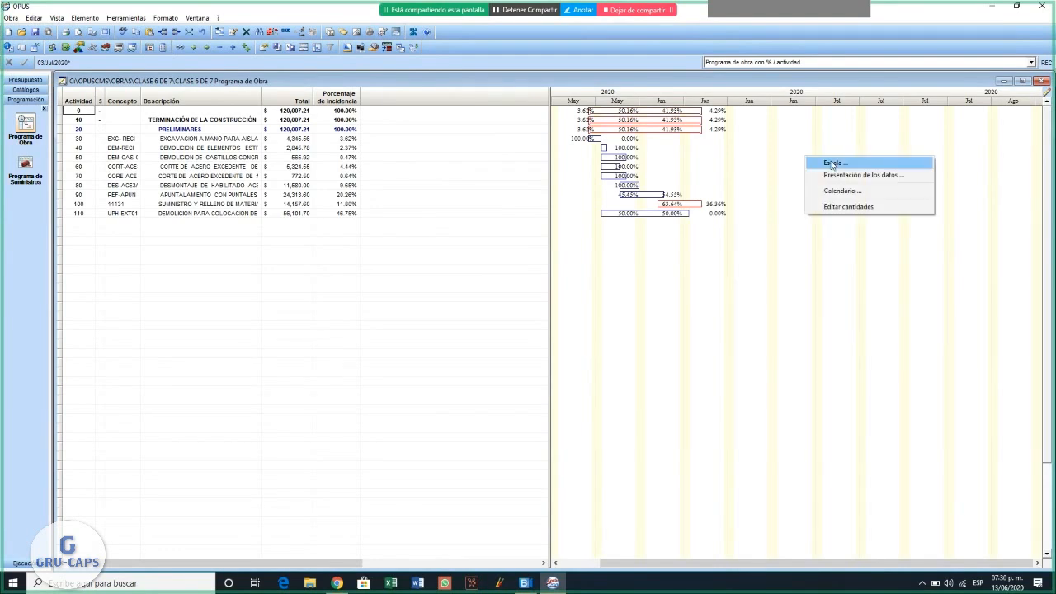
click(832, 164)
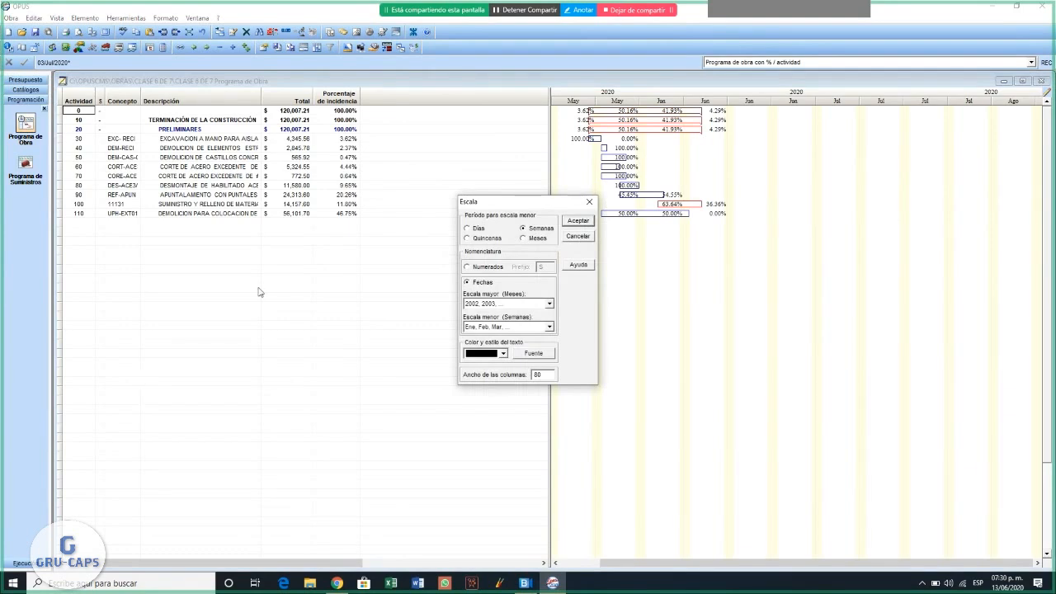
click(467, 230)
click(576, 222)
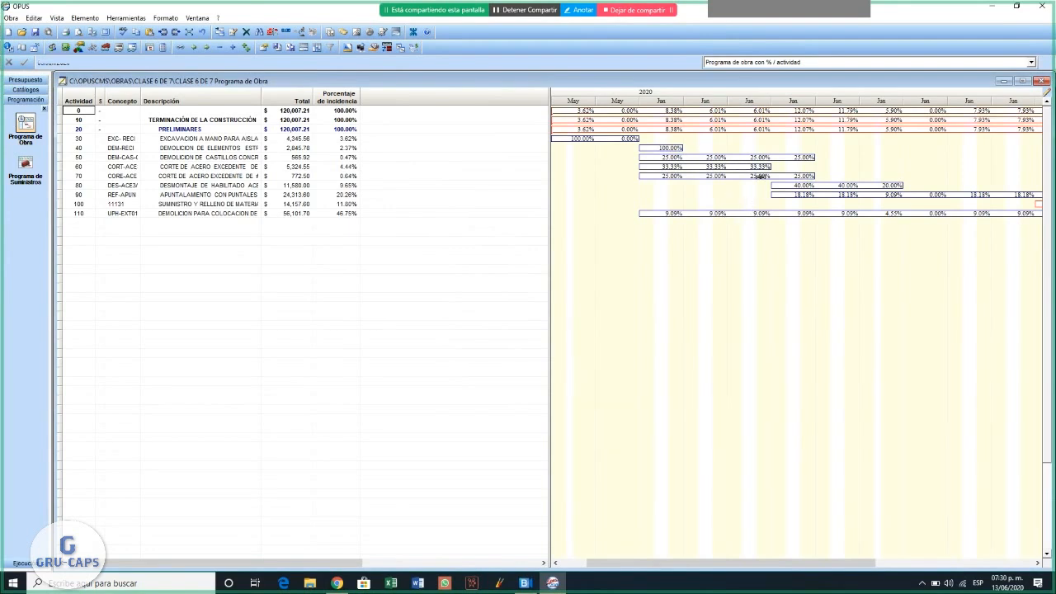
right_click(611, 198)
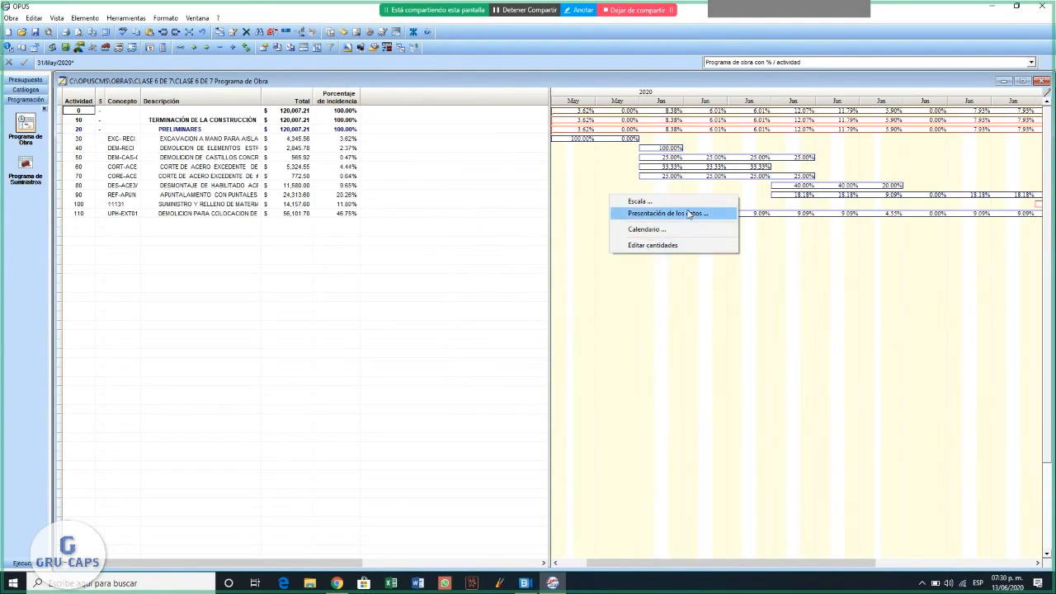
click(655, 203)
click(536, 231)
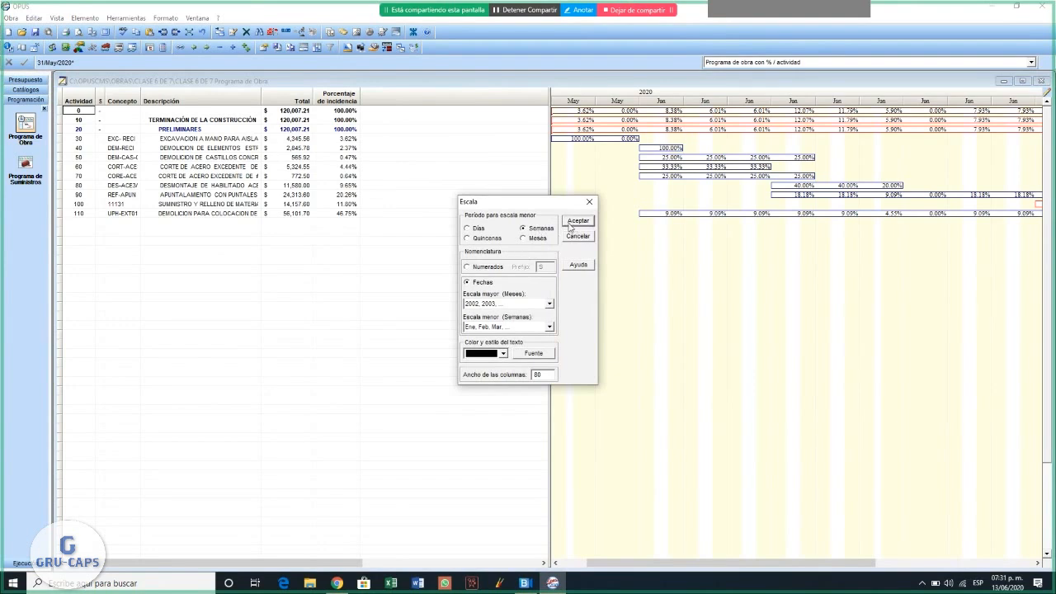
click(576, 223)
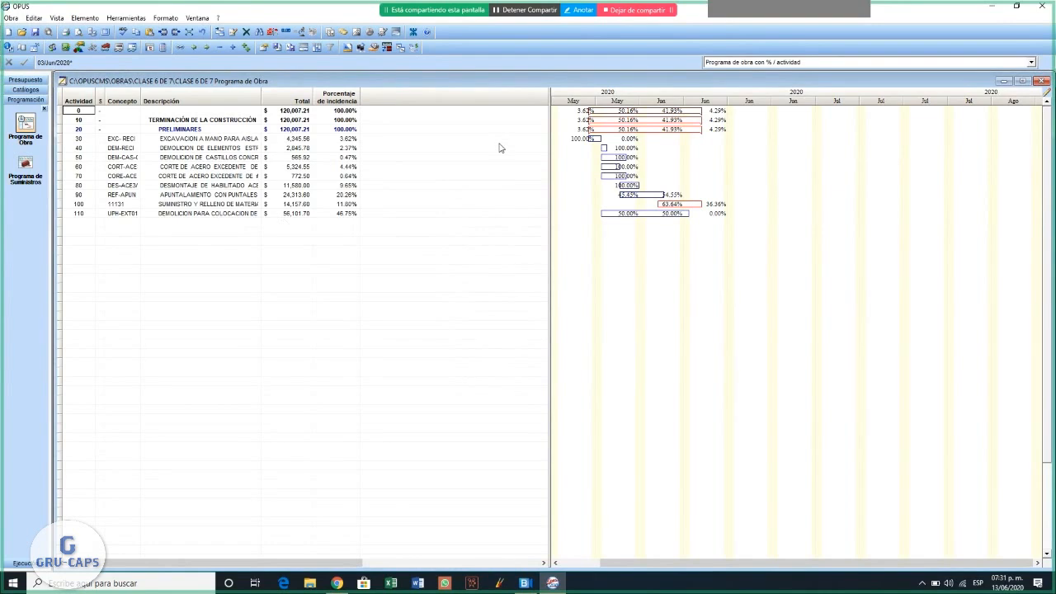
- Preview the Programa de actividades report for all activities from 30/May/2020 to 16/Jun/2020, page through it, and close it
click(10, 18)
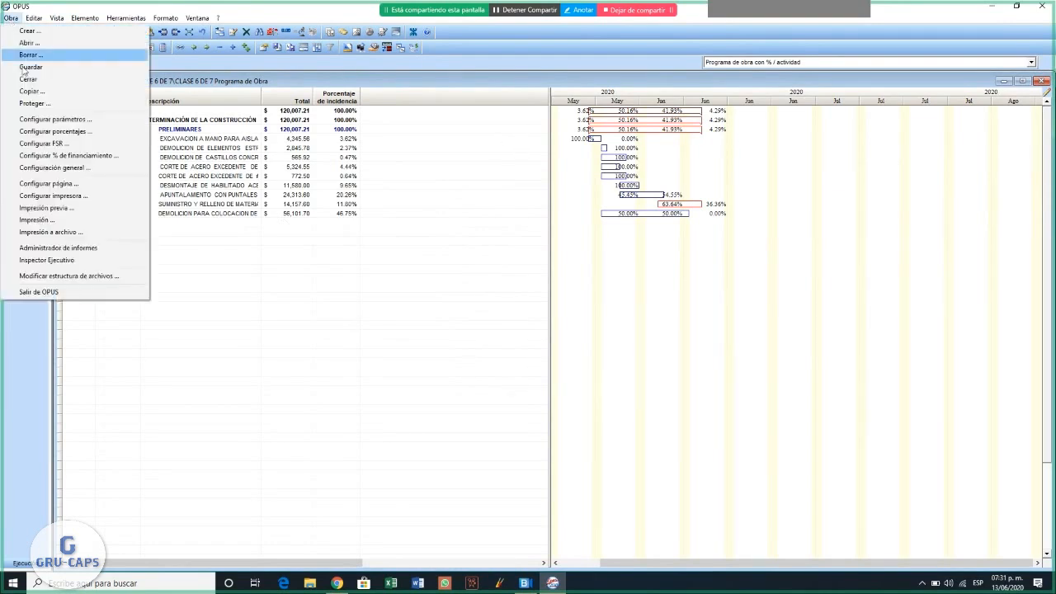
click(59, 214)
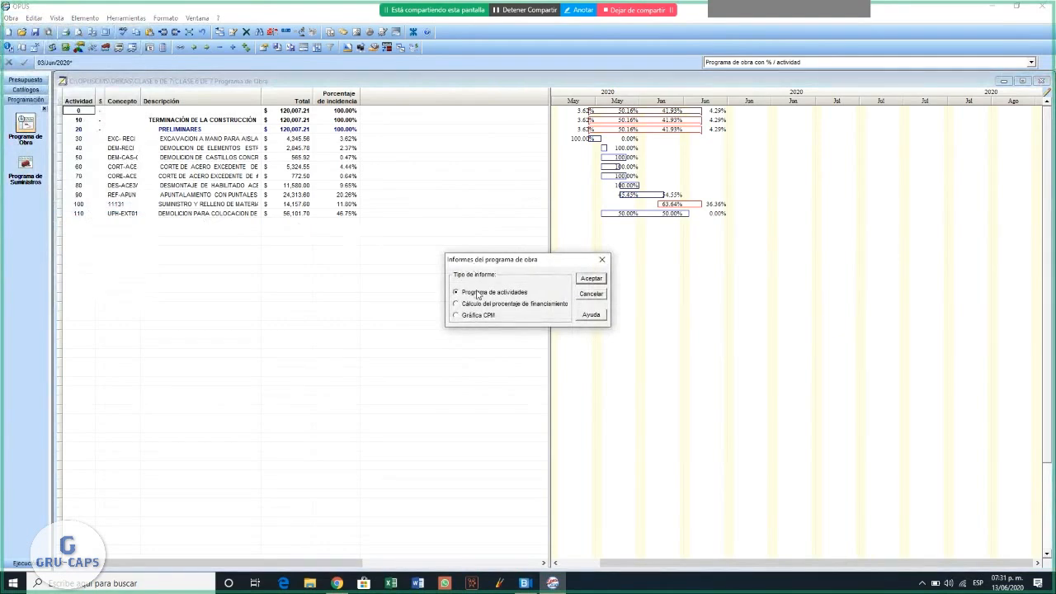
click(591, 280)
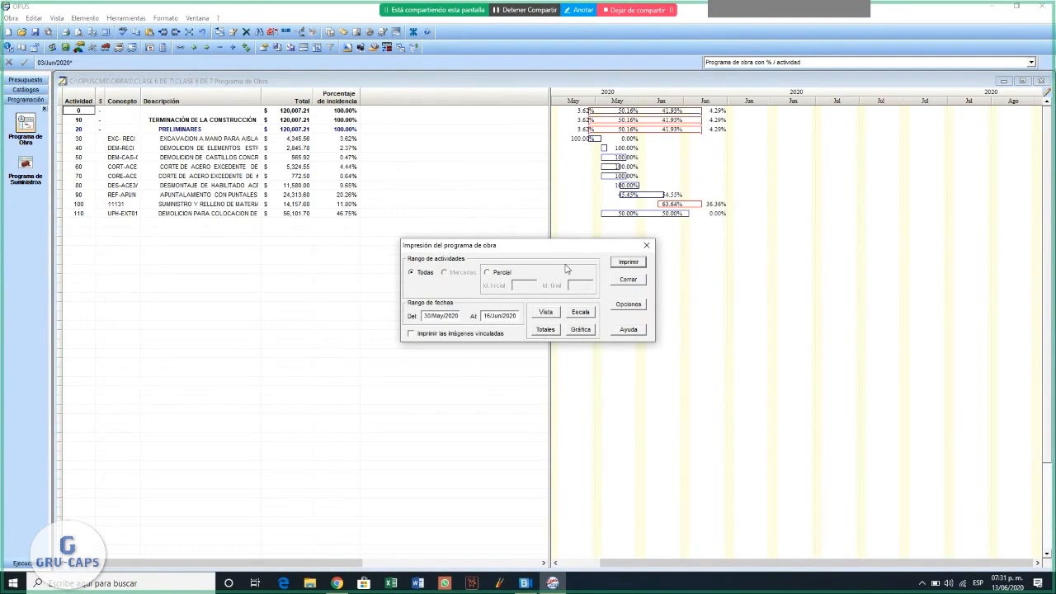
drag(570, 245, 475, 187)
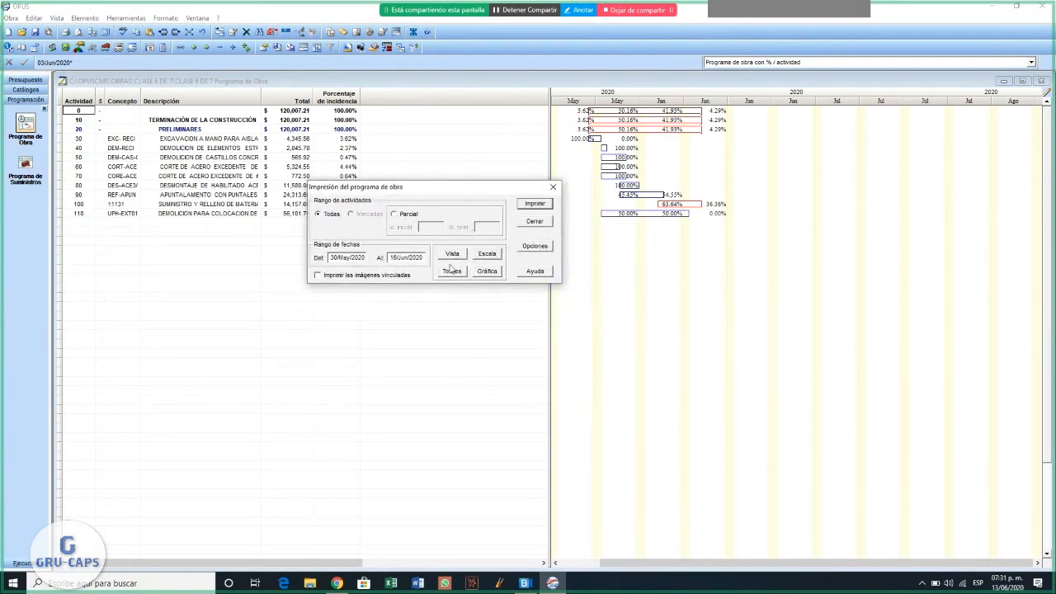
click(534, 204)
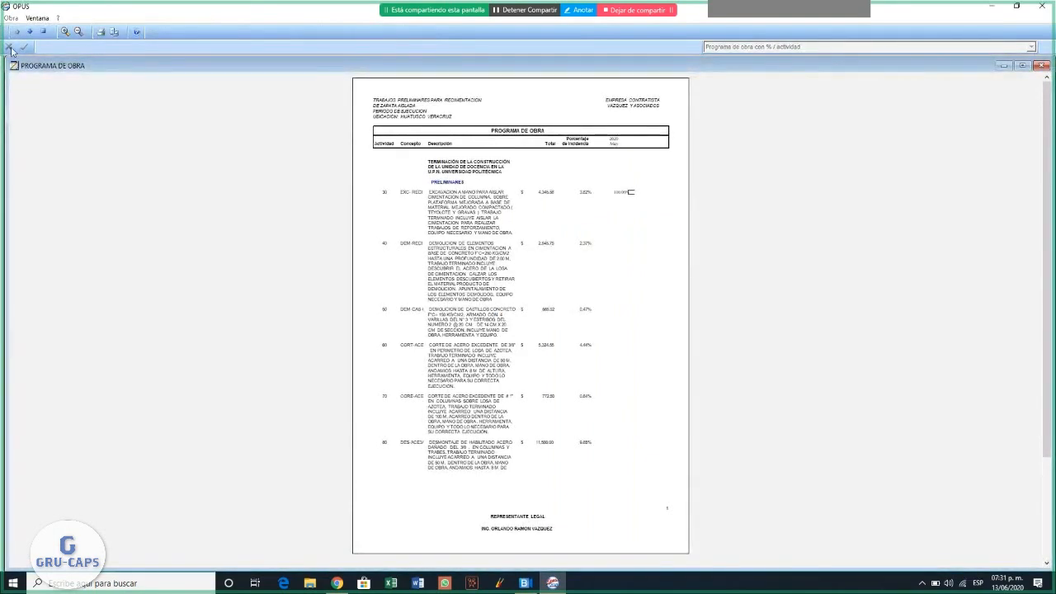
click(29, 32)
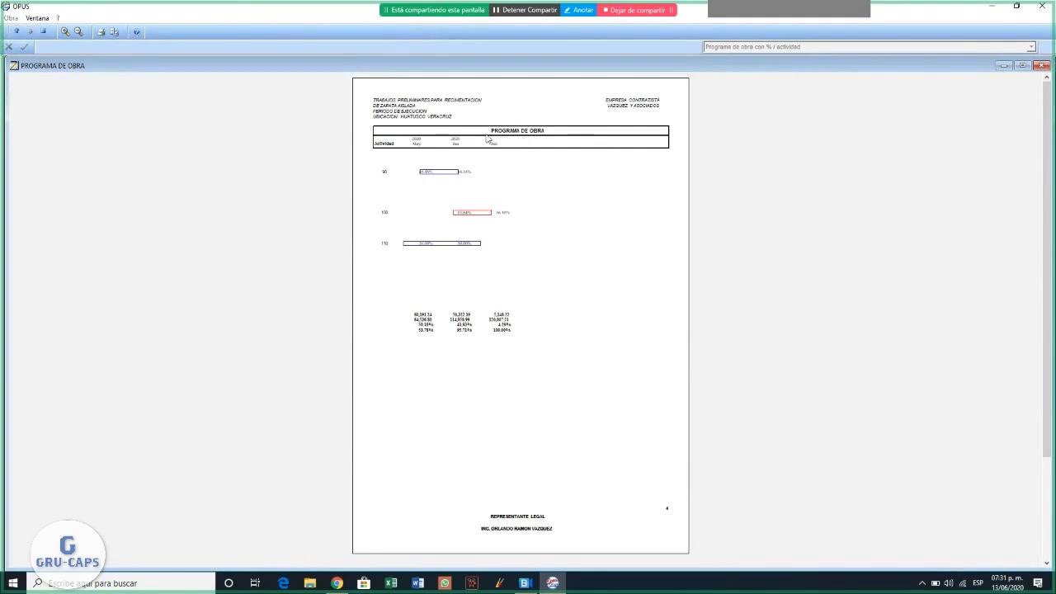
click(43, 33)
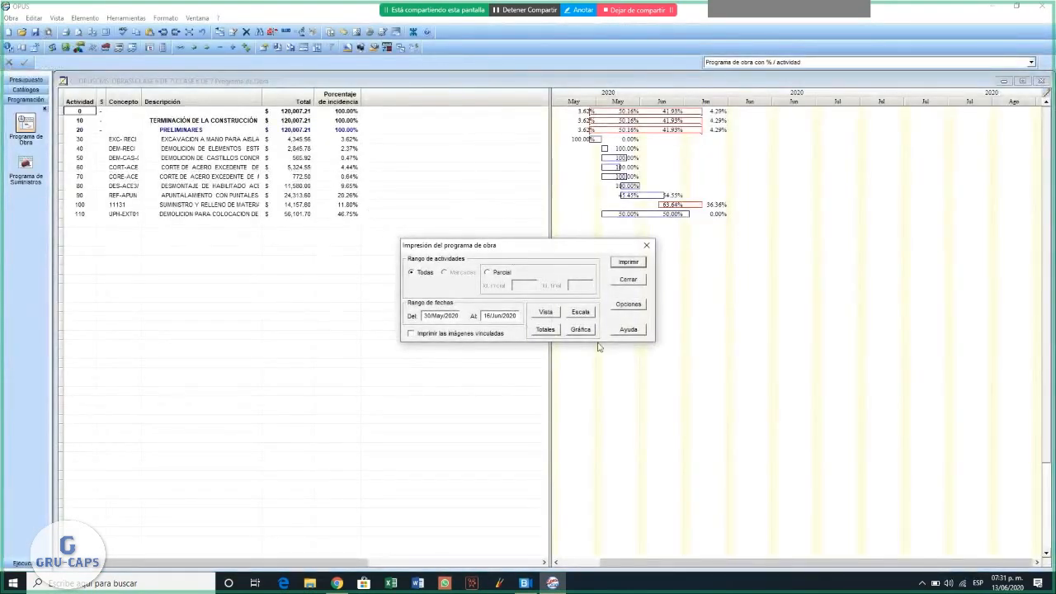
- Set the Programa de Obra report's printer configuration to Horizontal orientation and Letter paper
click(628, 305)
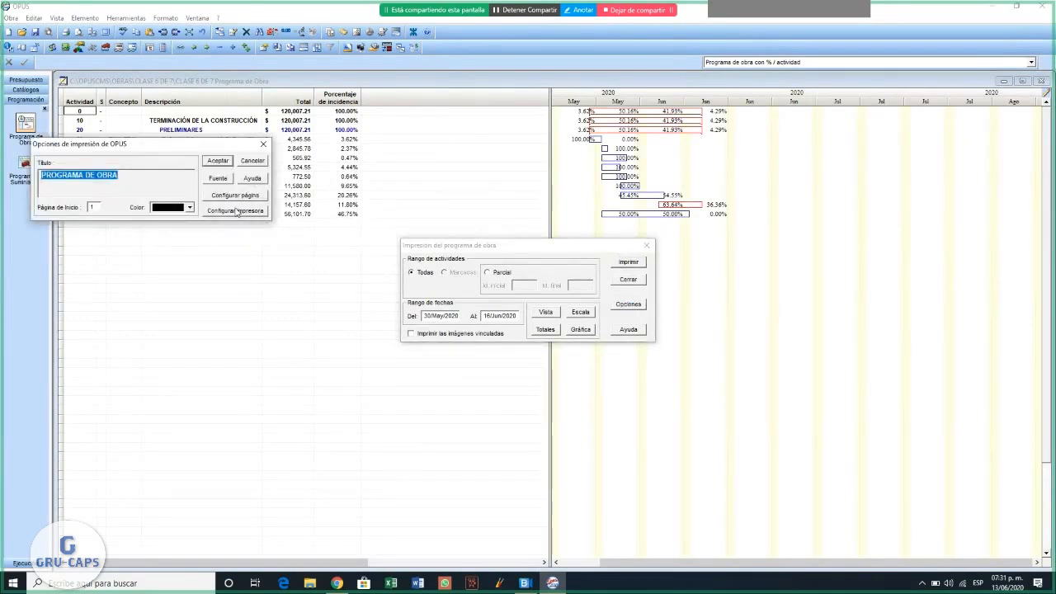
click(235, 211)
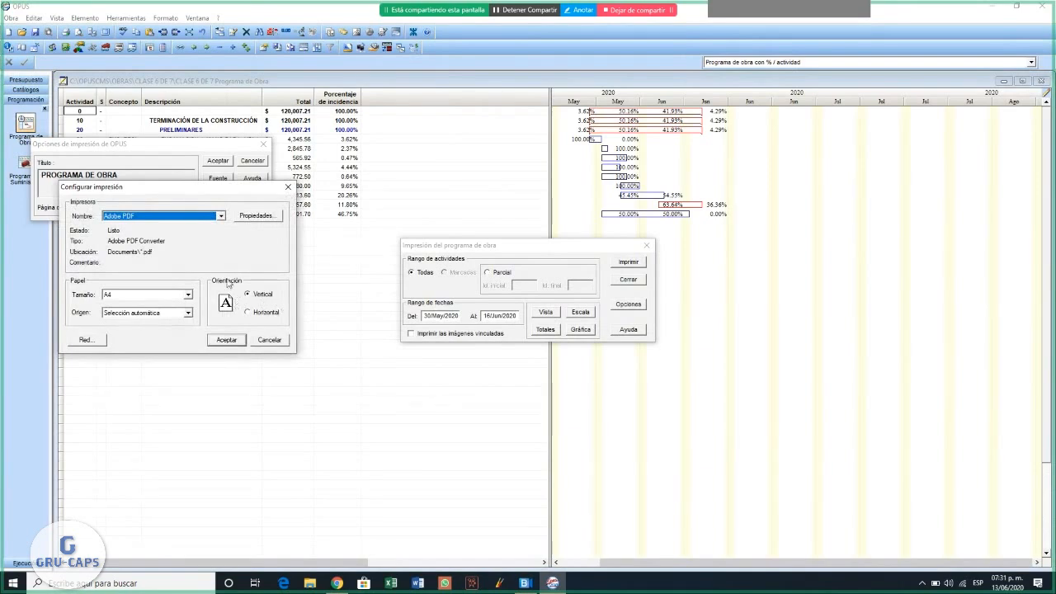
click(248, 313)
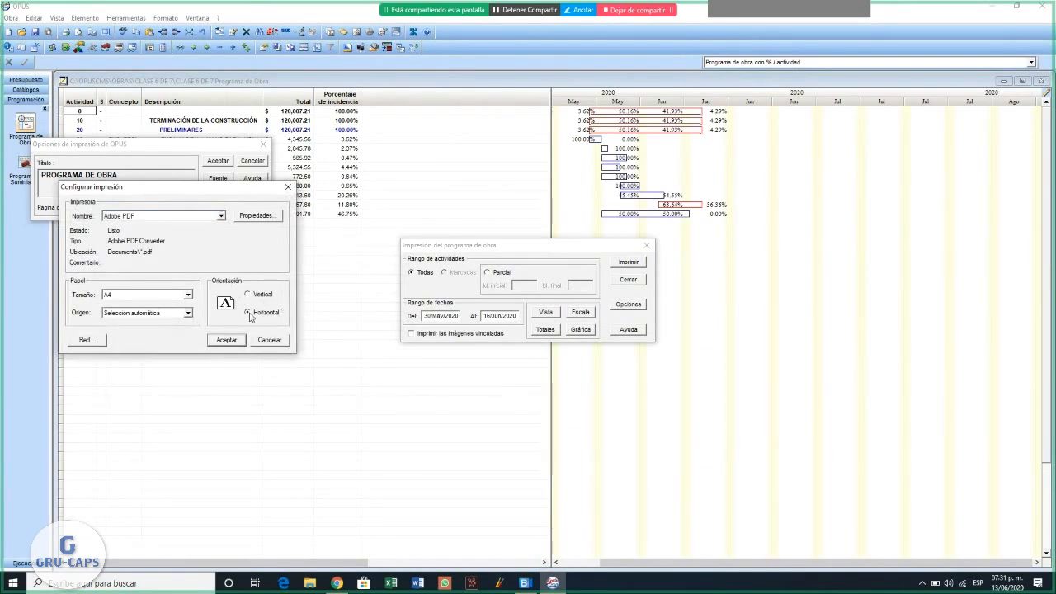
click(140, 297)
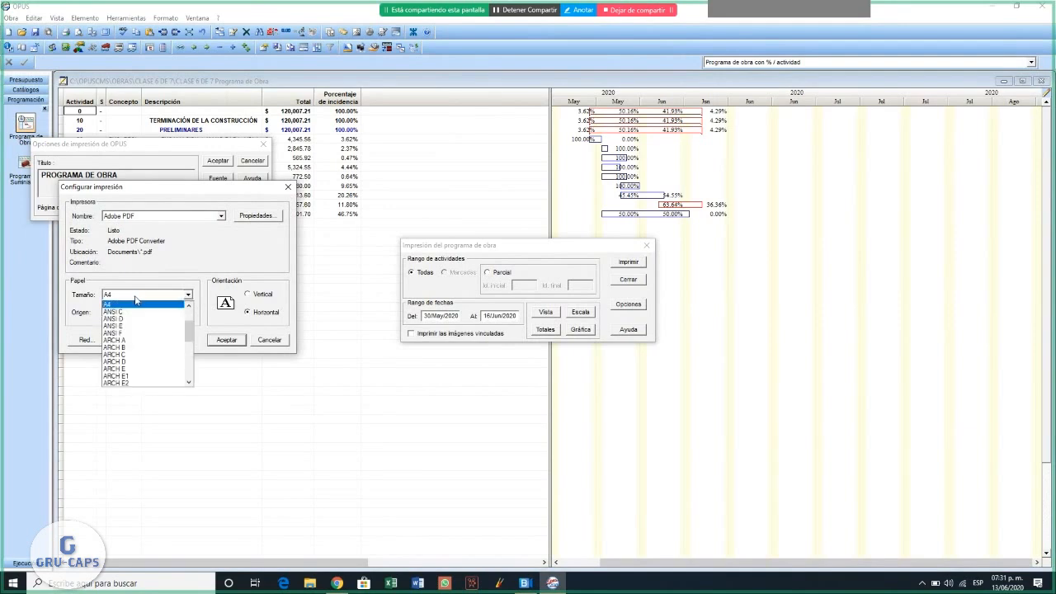
drag(190, 326, 193, 314)
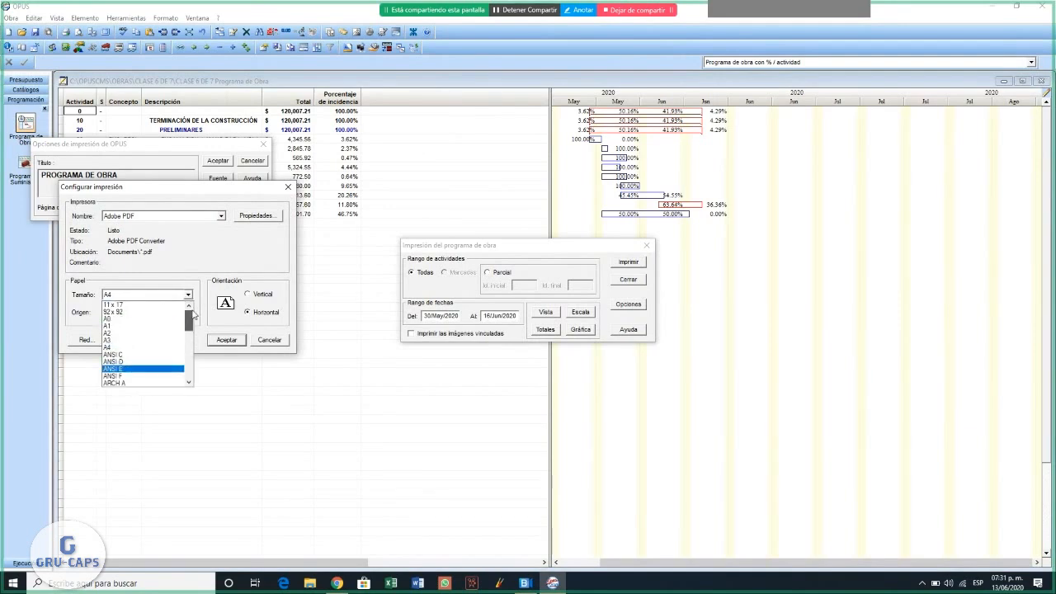
click(195, 316)
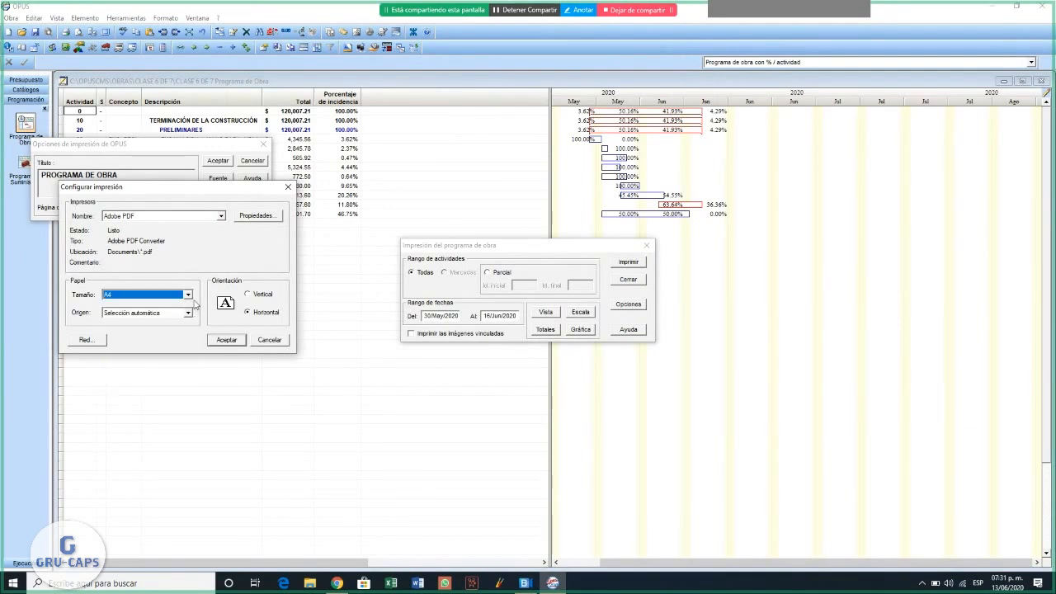
click(192, 301)
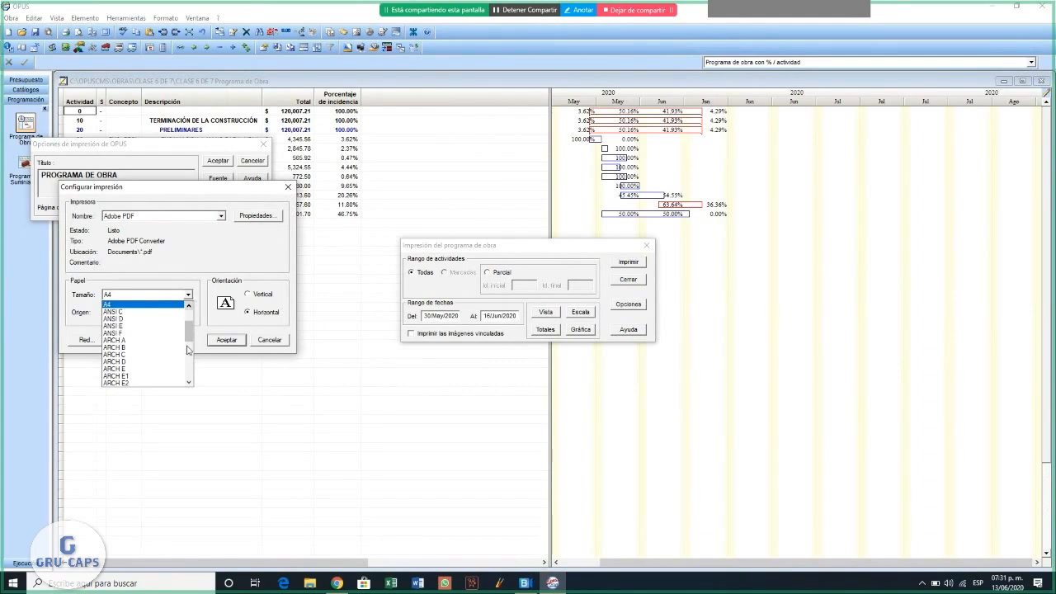
click(189, 383)
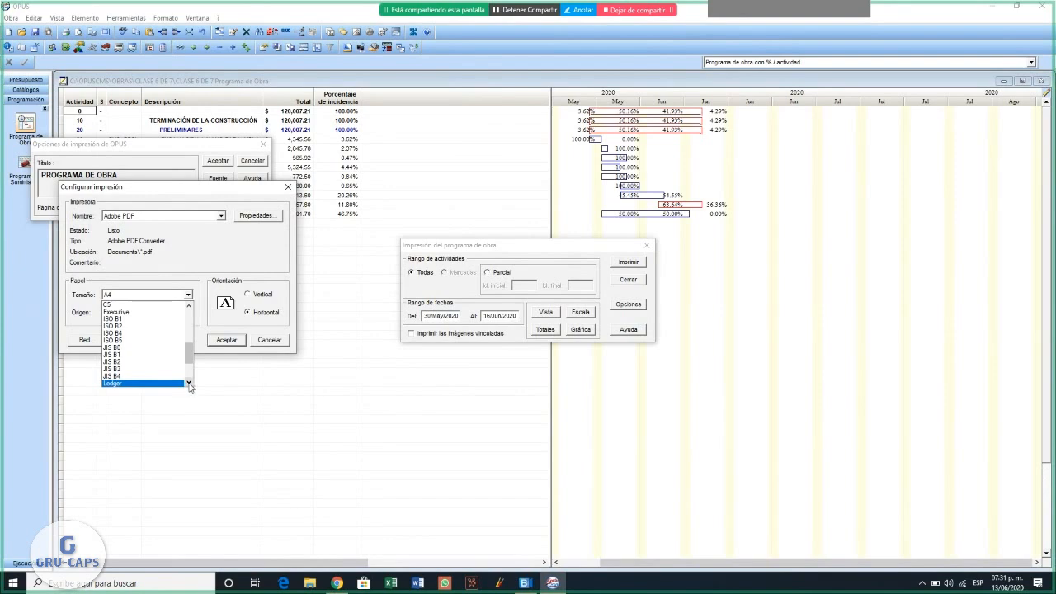
double_click(188, 385)
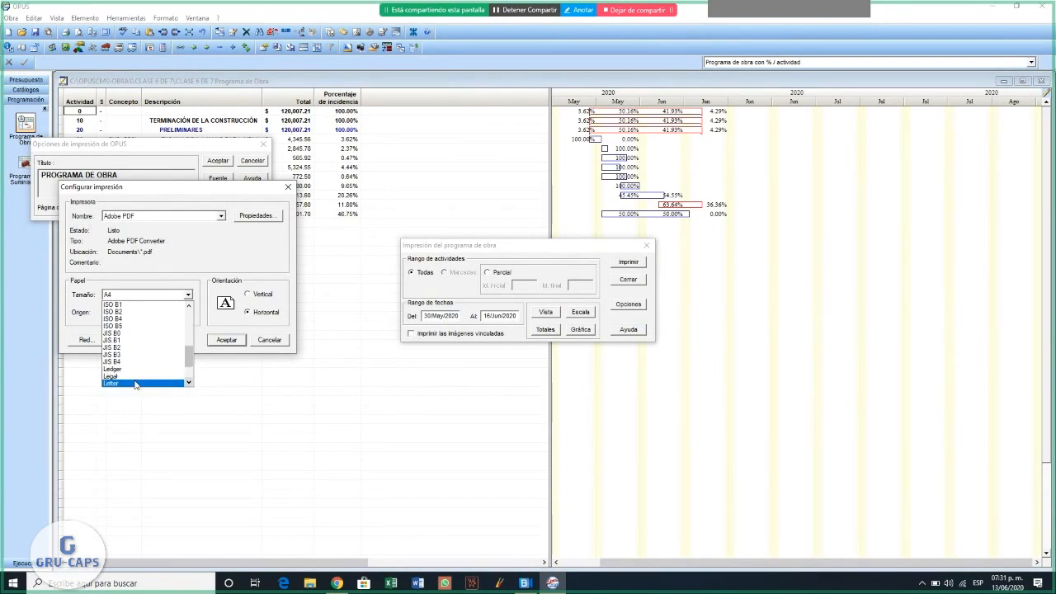
click(136, 385)
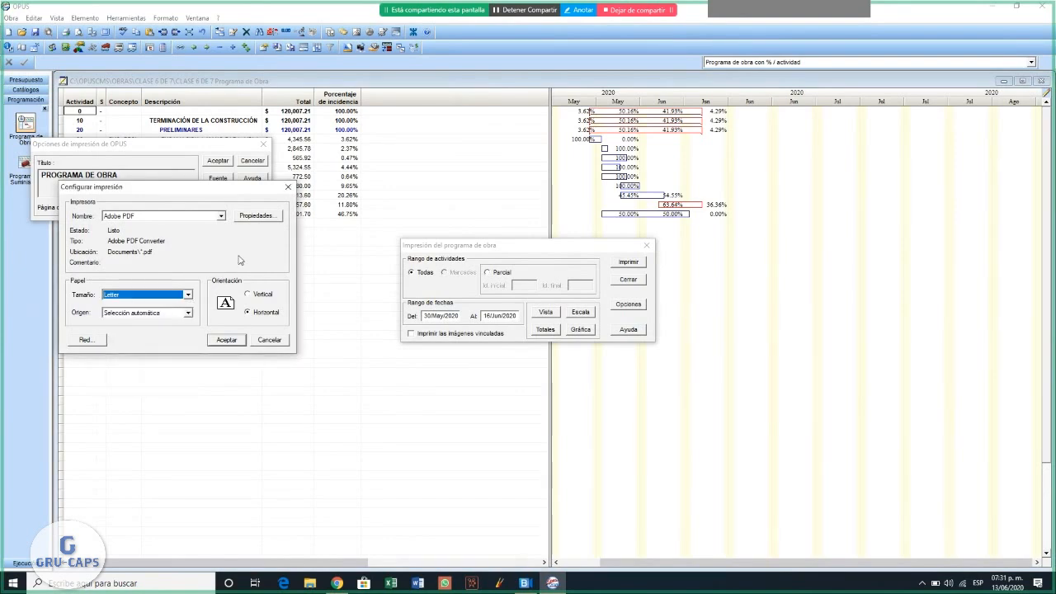
click(226, 339)
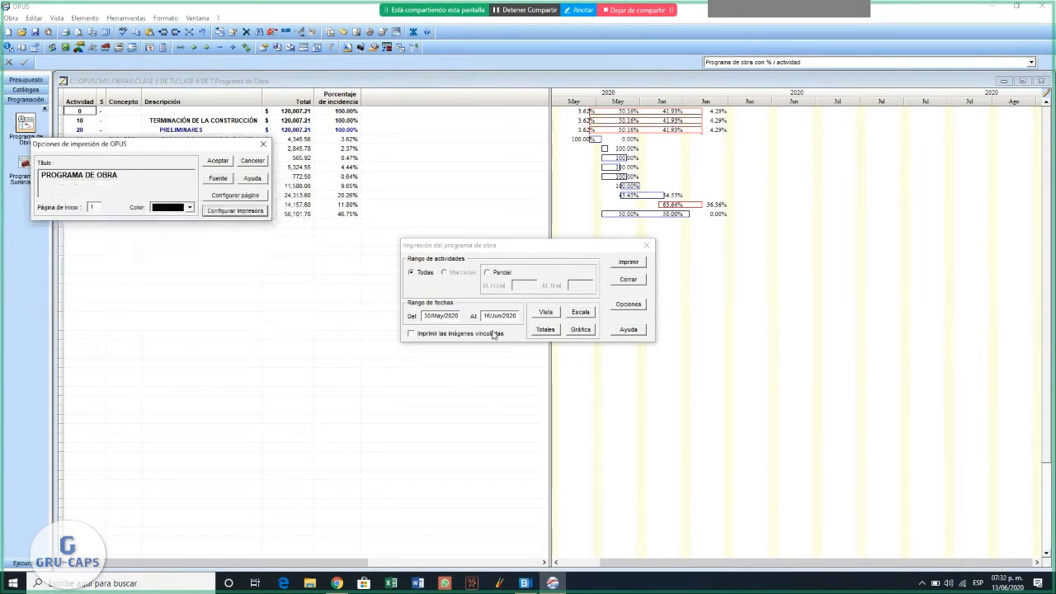
click(219, 161)
- Preview the Programa de Obra report in horizontal layout, page through to the period totals, and close it
click(628, 262)
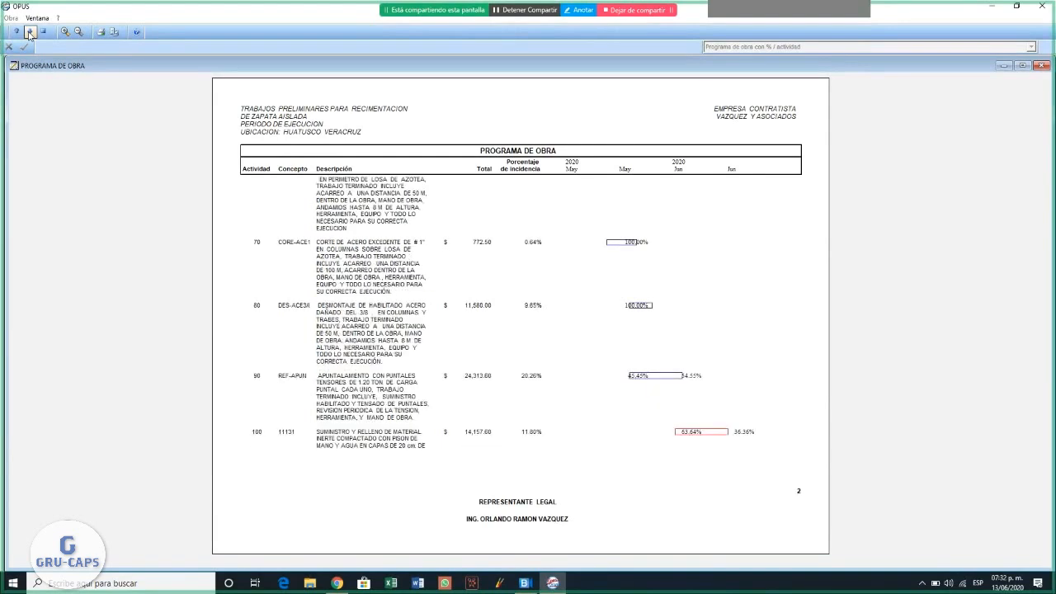
click(29, 31)
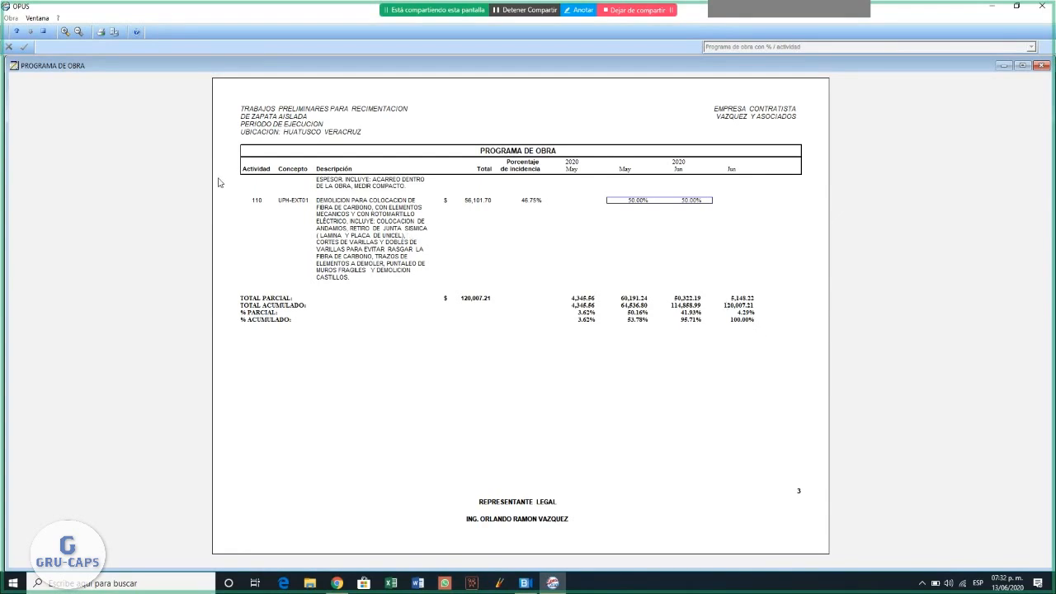
click(44, 31)
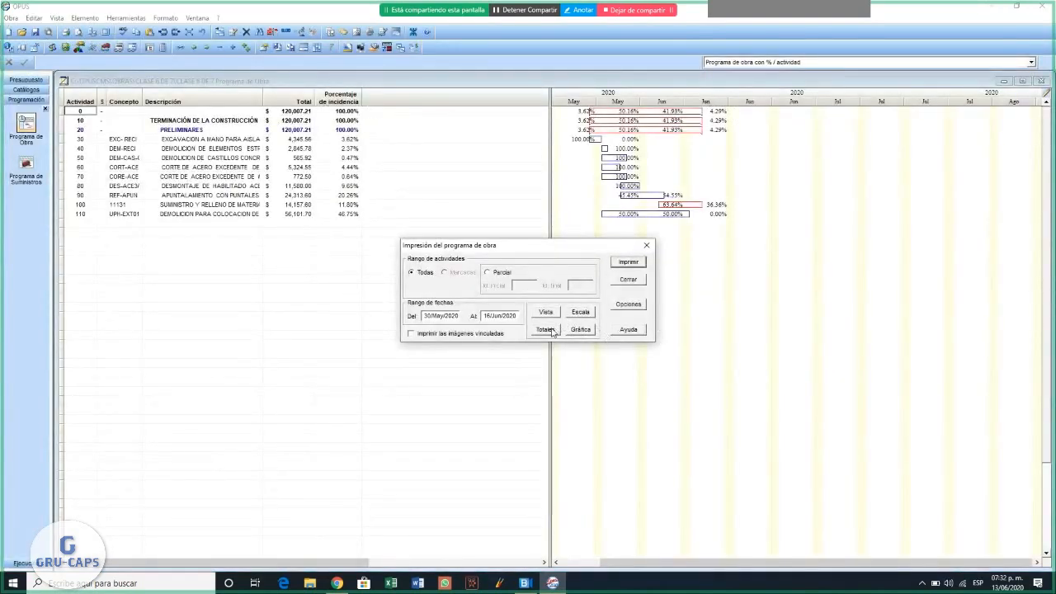
- Change the per-period partial and accumulated totals and percentages included in the Programa de Obra report, and preview the report again
click(552, 332)
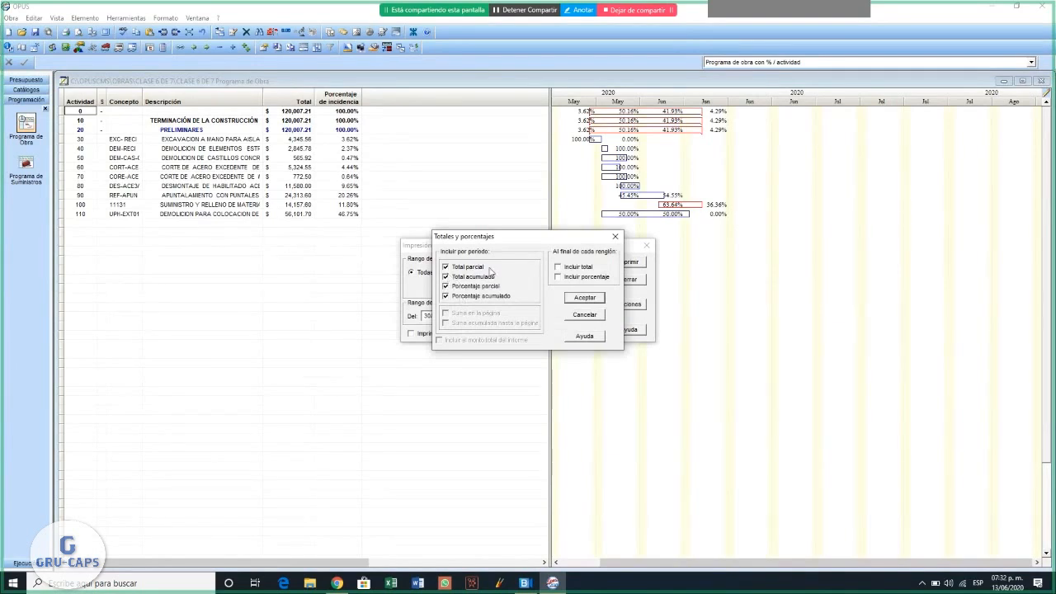
click(446, 266)
click(446, 276)
click(446, 286)
click(445, 295)
click(446, 295)
click(596, 298)
click(628, 263)
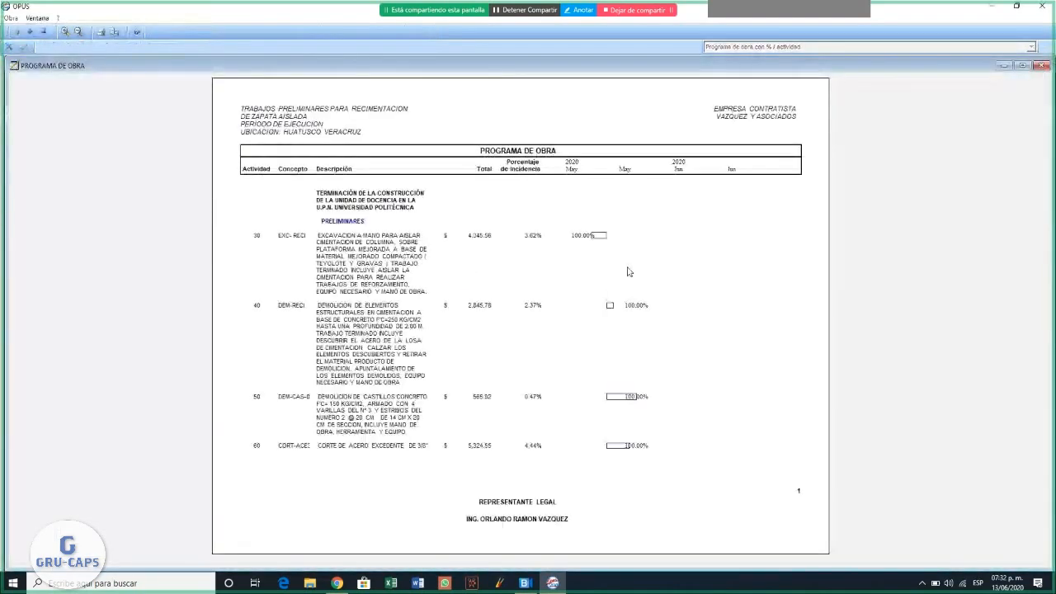
- Close the Programa de Obra preview and include the partial and accumulated totals and percentages per period in the report
click(29, 33)
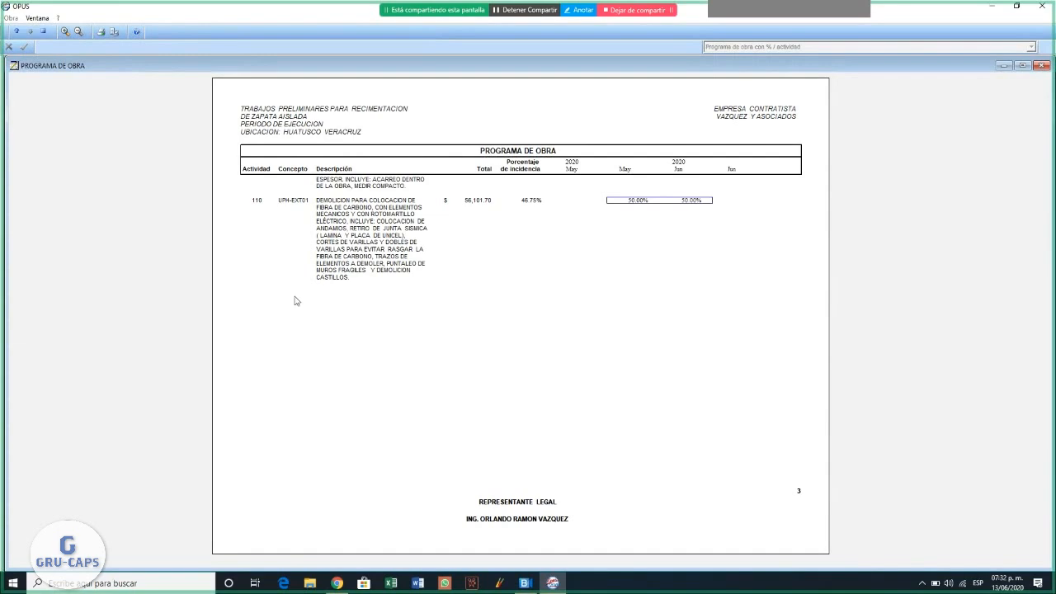
click(44, 33)
click(544, 334)
click(474, 268)
click(475, 276)
click(475, 286)
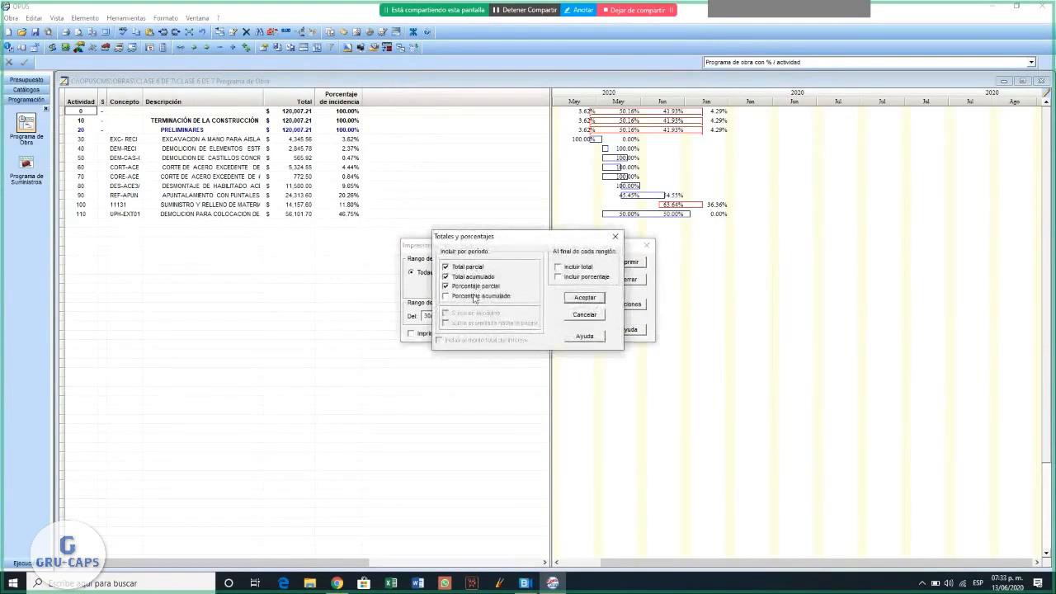
click(585, 297)
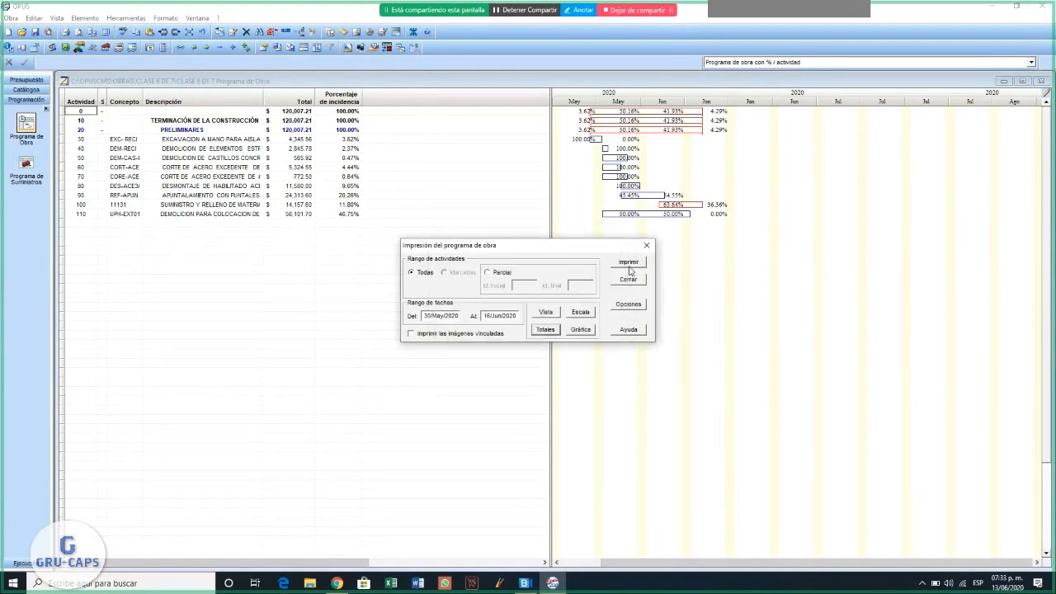
- Preview the Programa de Obra report with the period totals, page to its last page, and close the preview and print settings
click(627, 262)
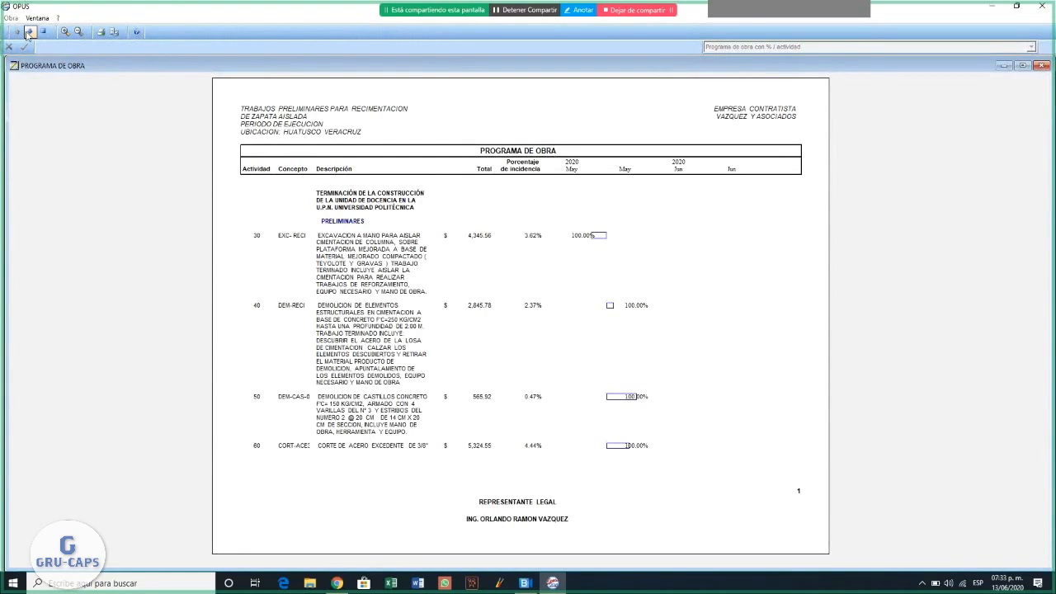
click(29, 31)
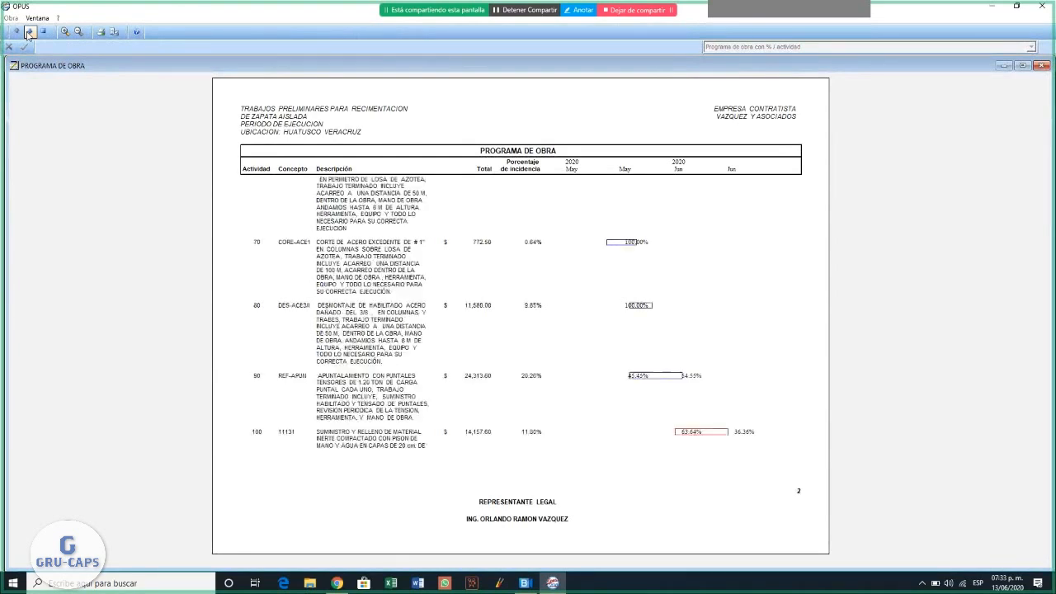
click(29, 31)
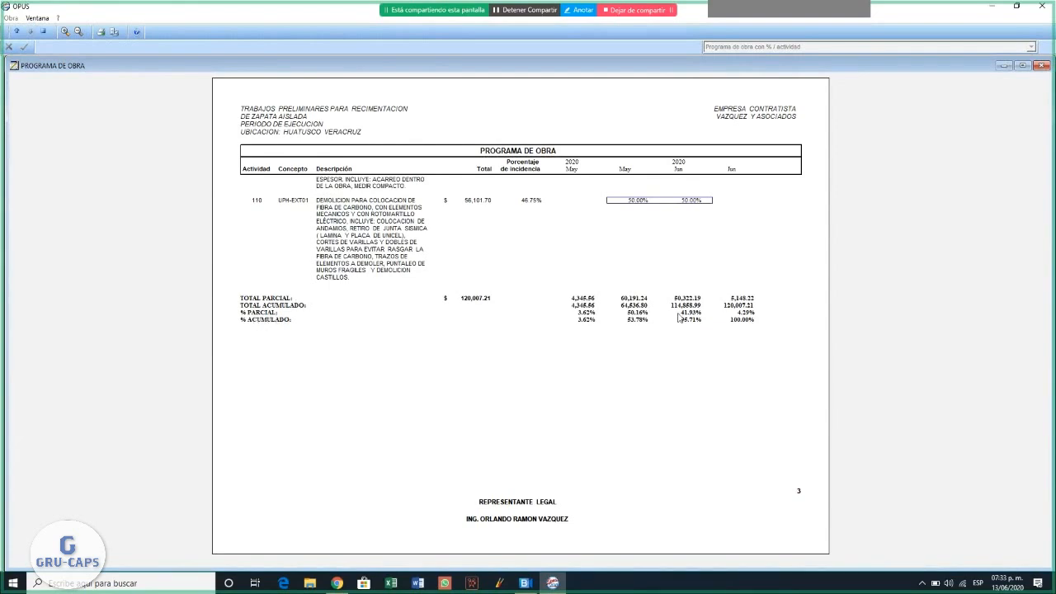
click(45, 33)
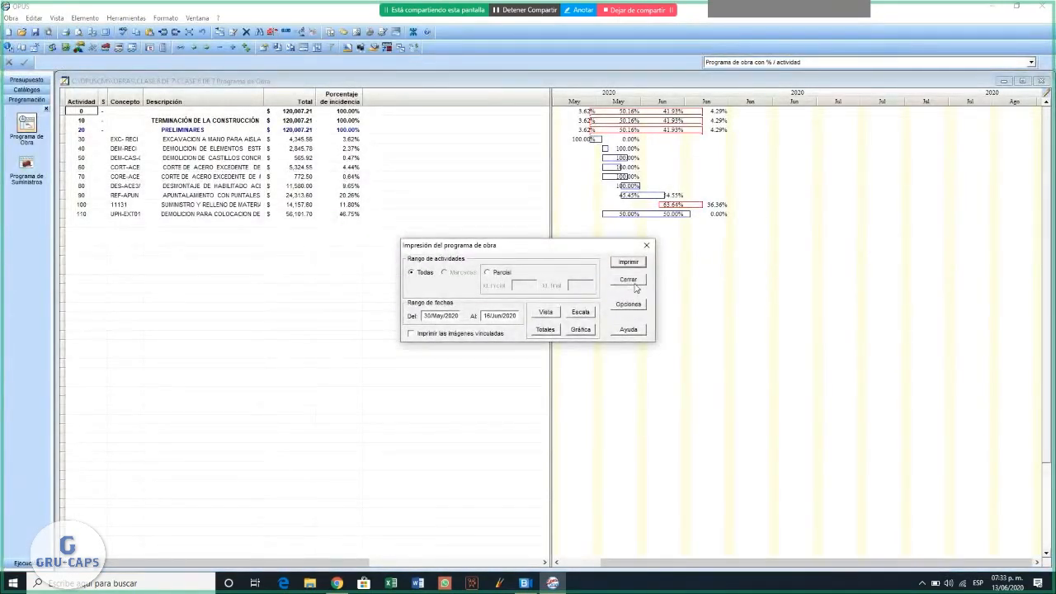
click(635, 283)
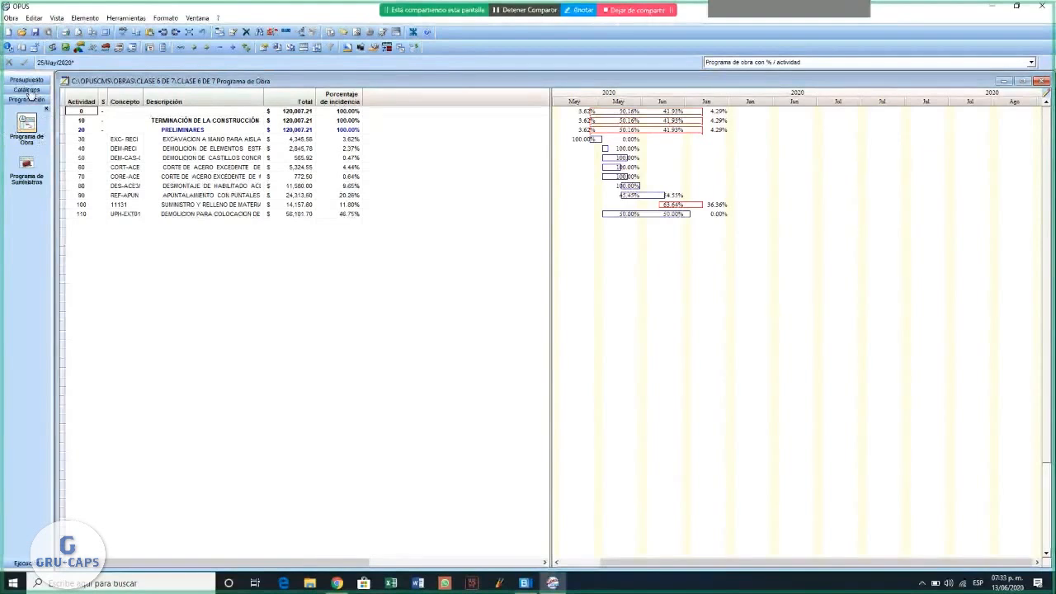
- Open the budget's Explosión de Insumos and select the first material, RELLENO DE BANCO PARA MEJORAMIENTO
click(26, 82)
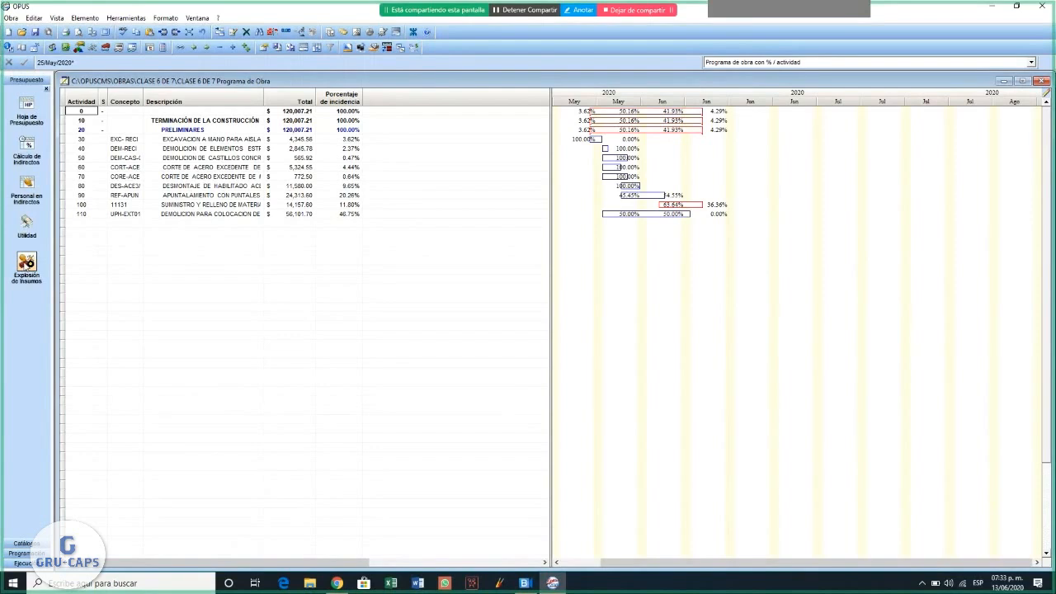
click(26, 262)
click(220, 121)
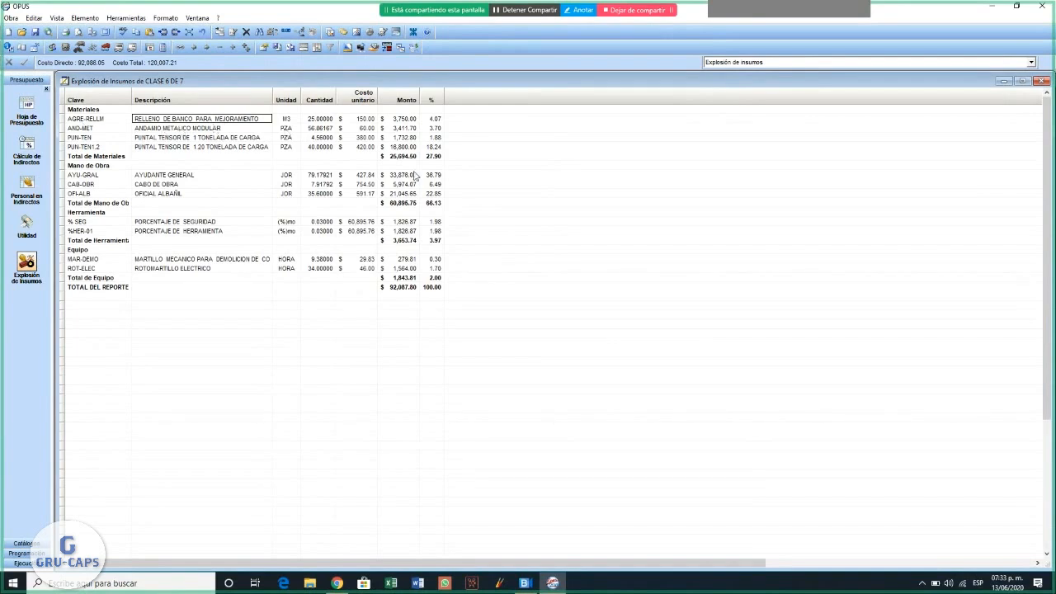
- Review the Explosión de Insumos rows one by one, from the materials through labour and tools to the equipment
key(Down)
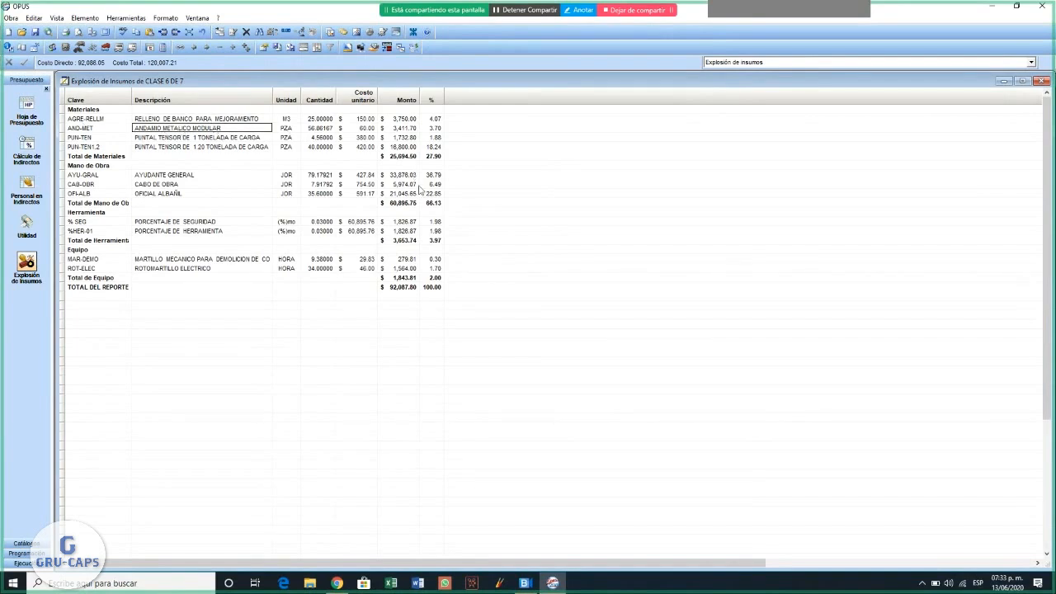
key(Down)
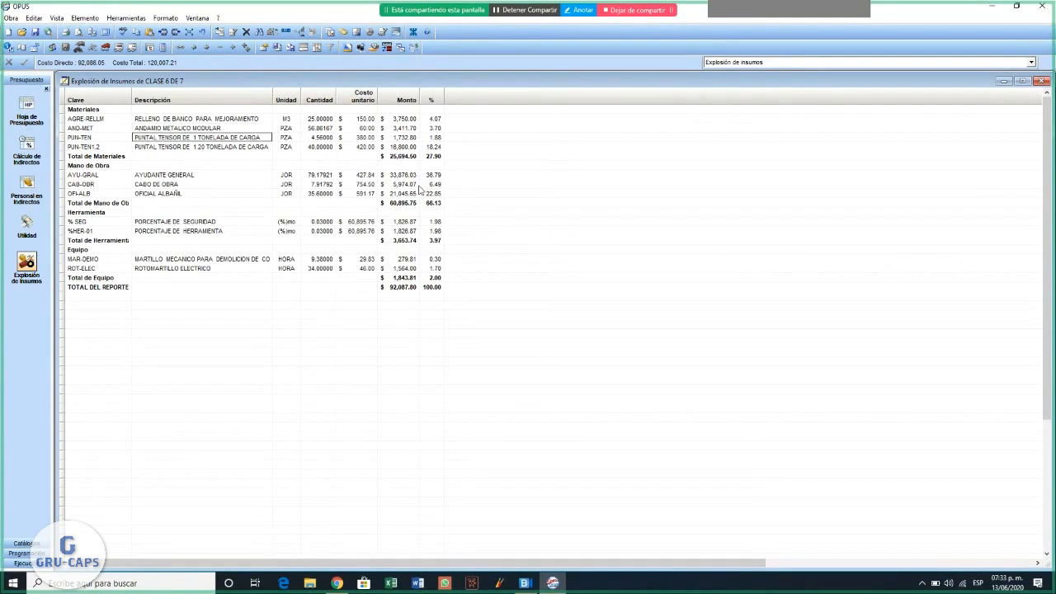
key(Down)
key(Down)
key(Down)
key(Down)
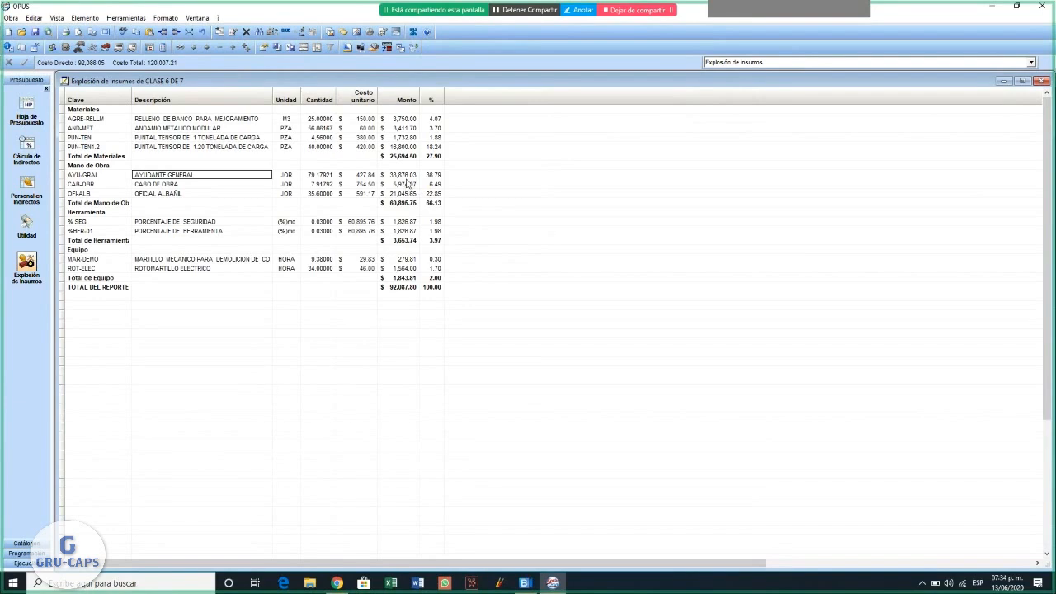
key(Down)
key(Down)
key(Down)
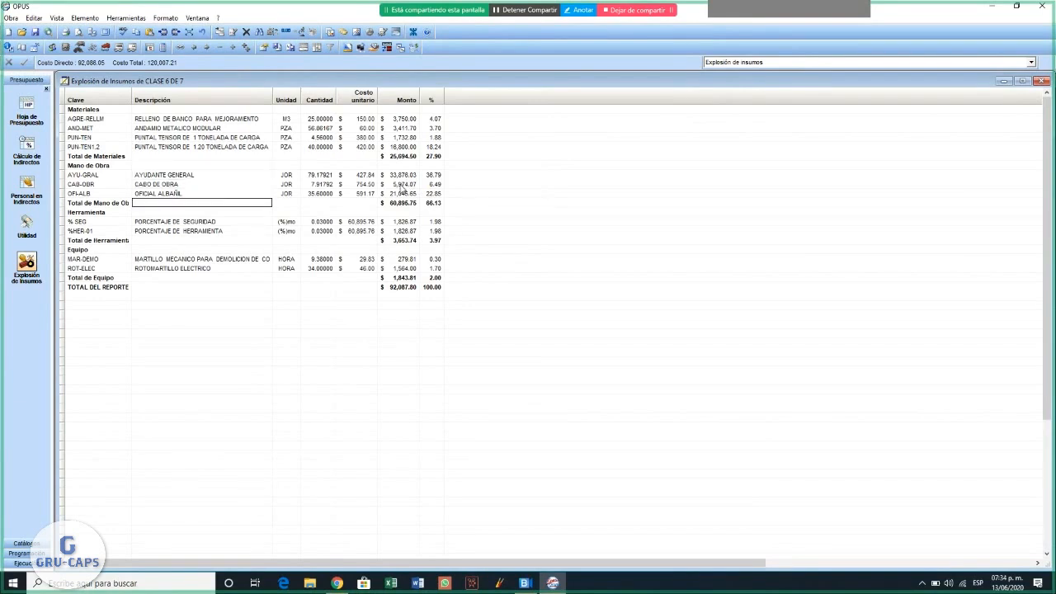
key(Down)
key(Down)
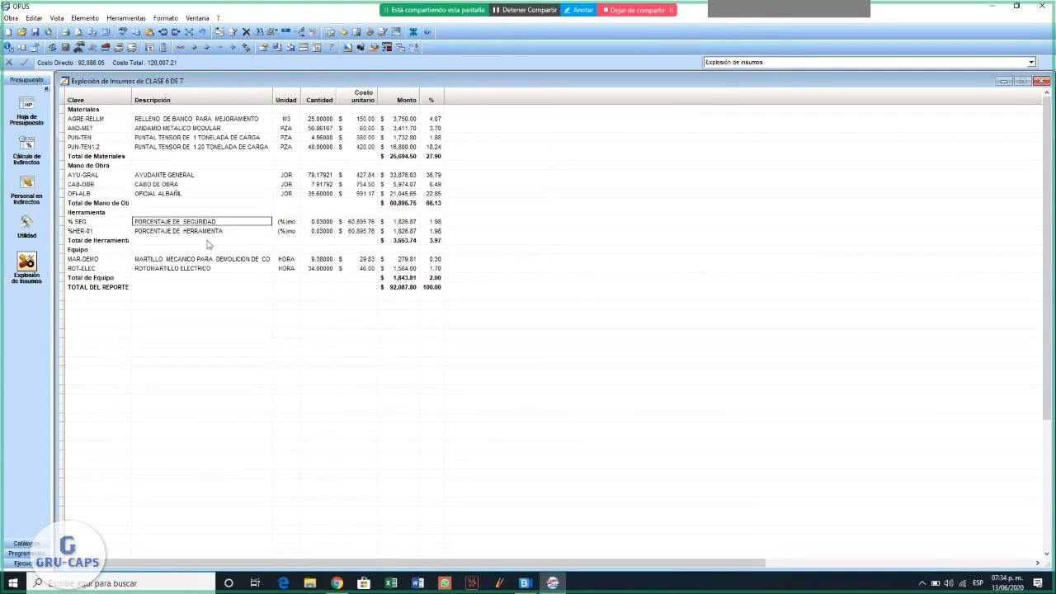
key(Down)
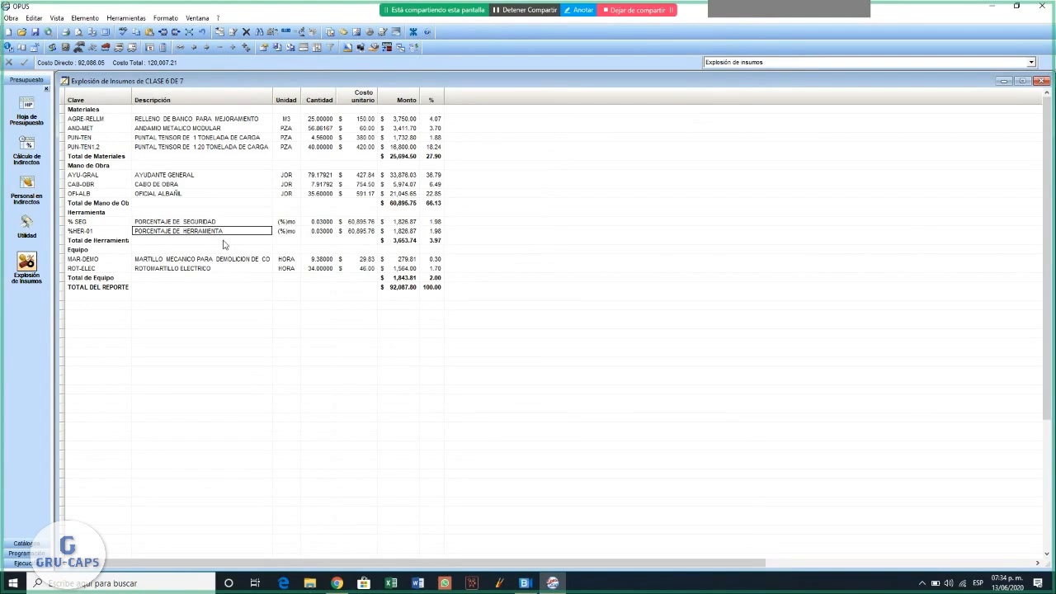
key(Down)
key(Down)
key(Down)
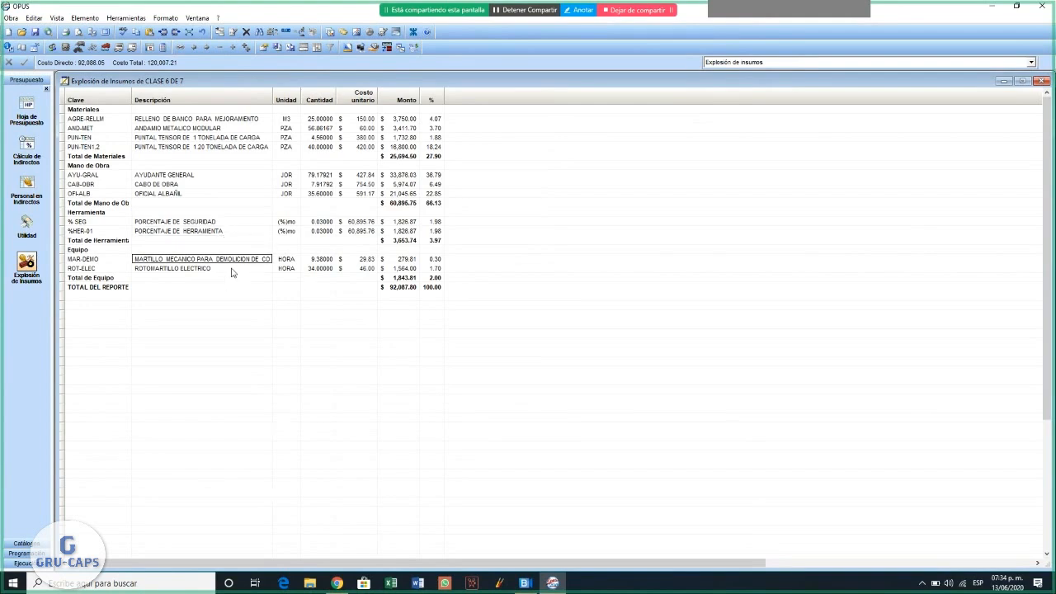
click(179, 271)
- Preview the Explosión de Insumos report for all items and close the preview
click(11, 17)
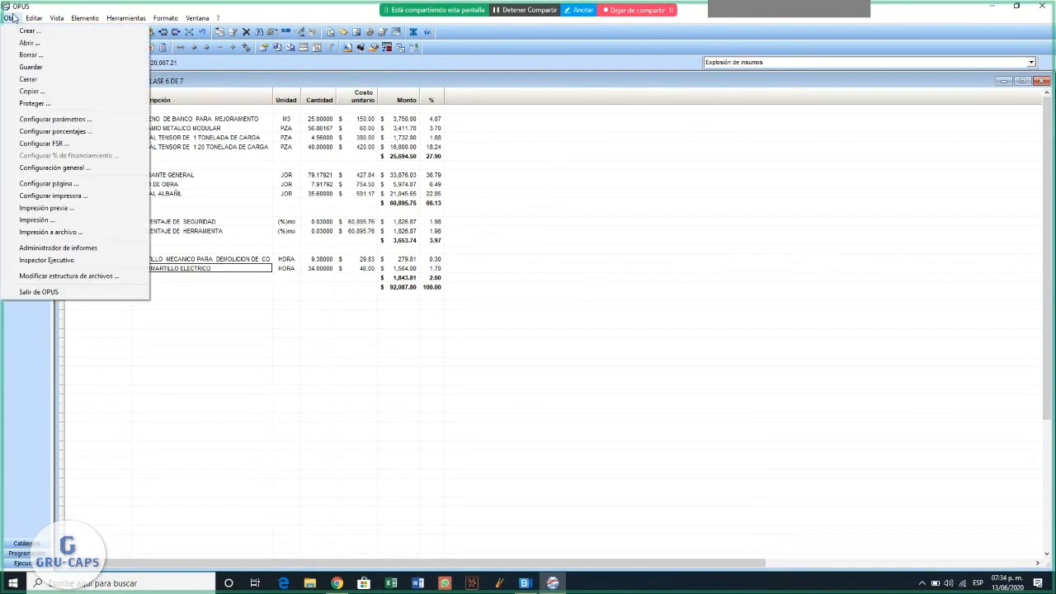
click(65, 209)
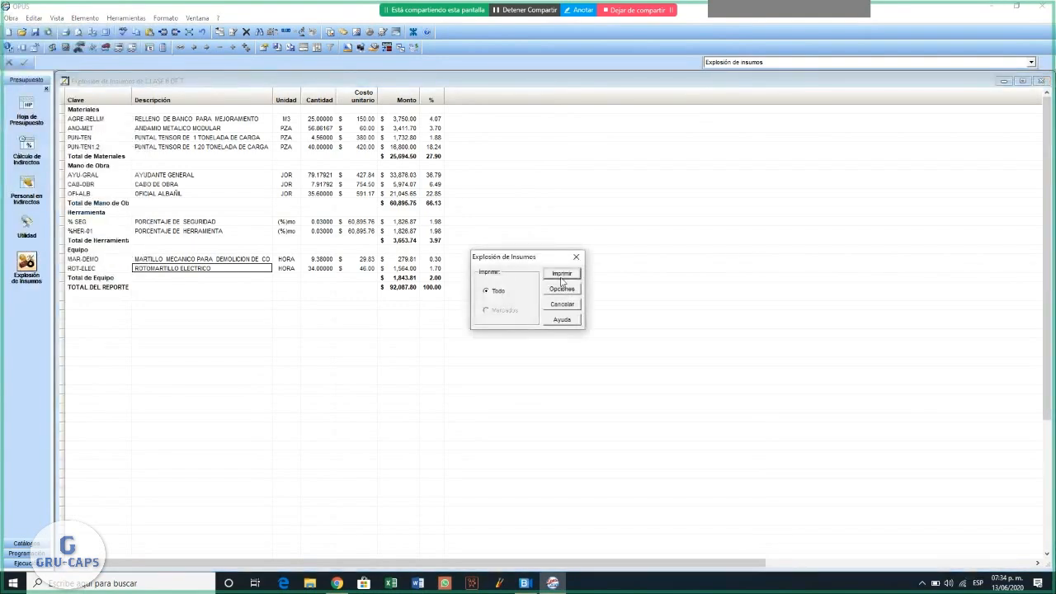
click(561, 277)
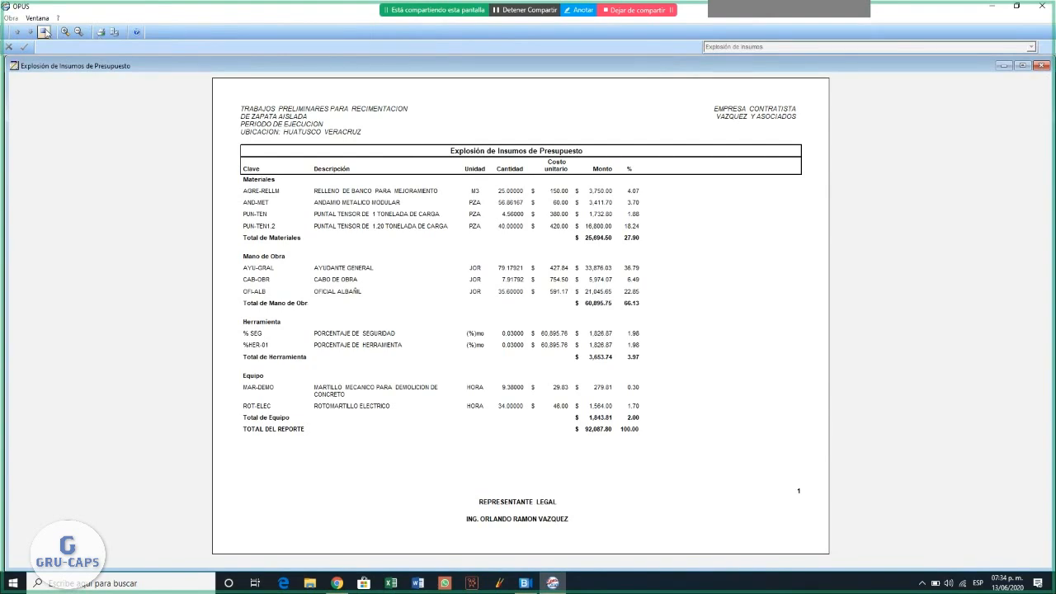
click(44, 31)
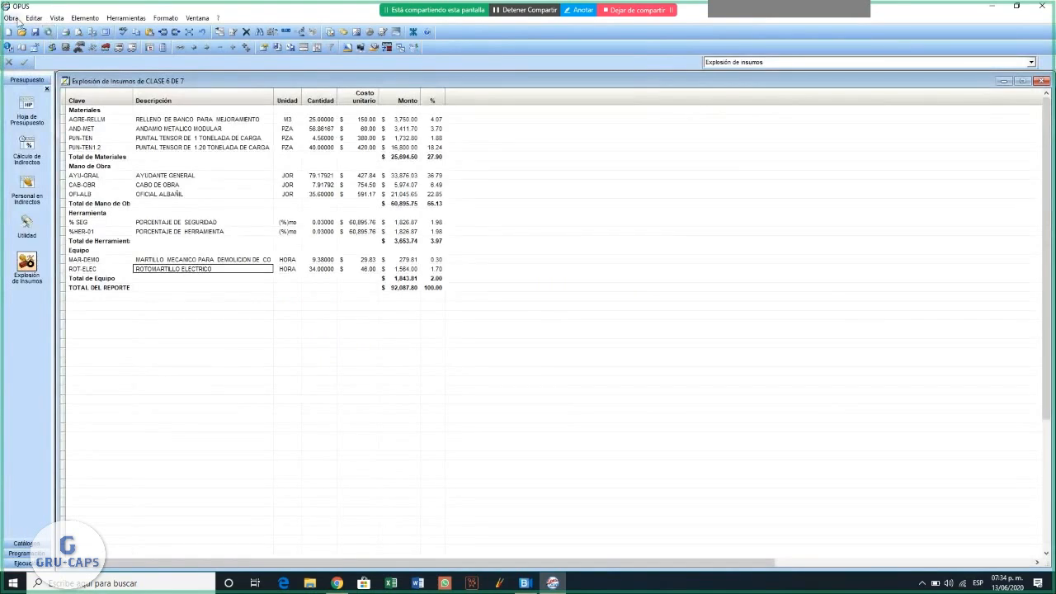
- Set the Explosión de Insumos report's printer configuration to Vertical orientation
click(10, 18)
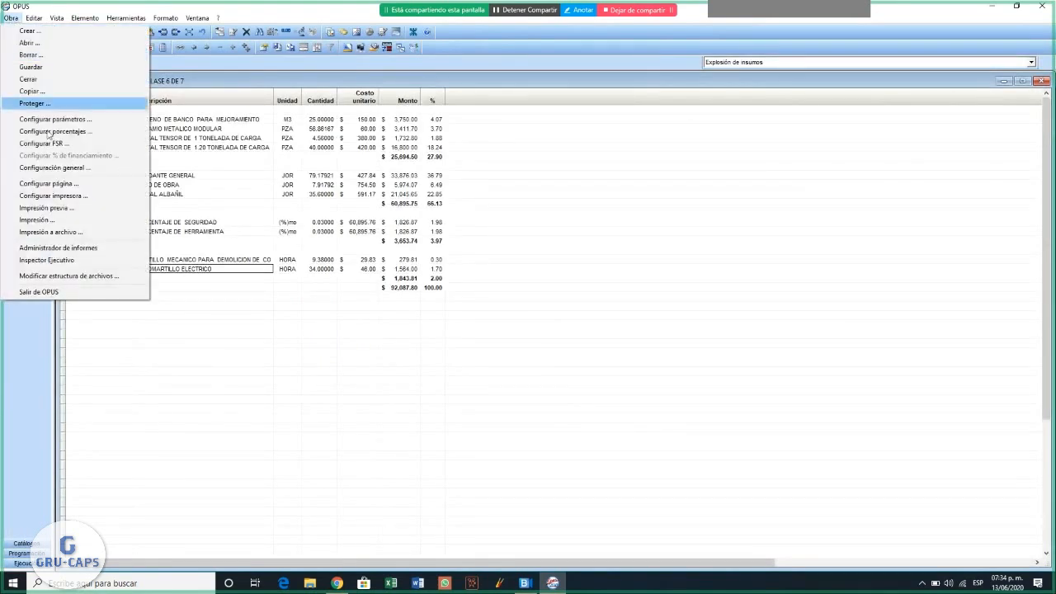
click(52, 209)
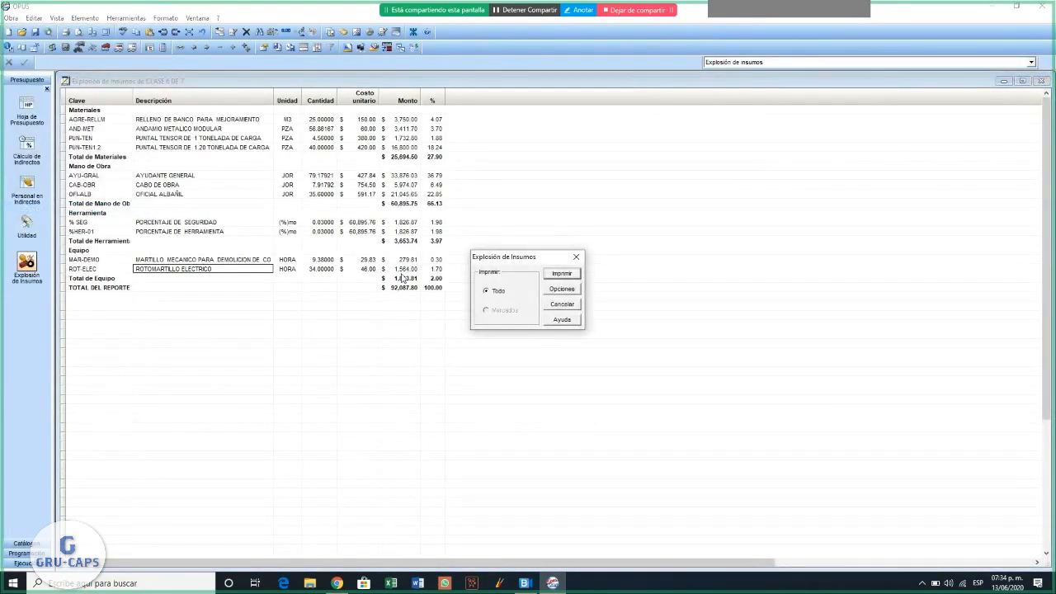
click(562, 290)
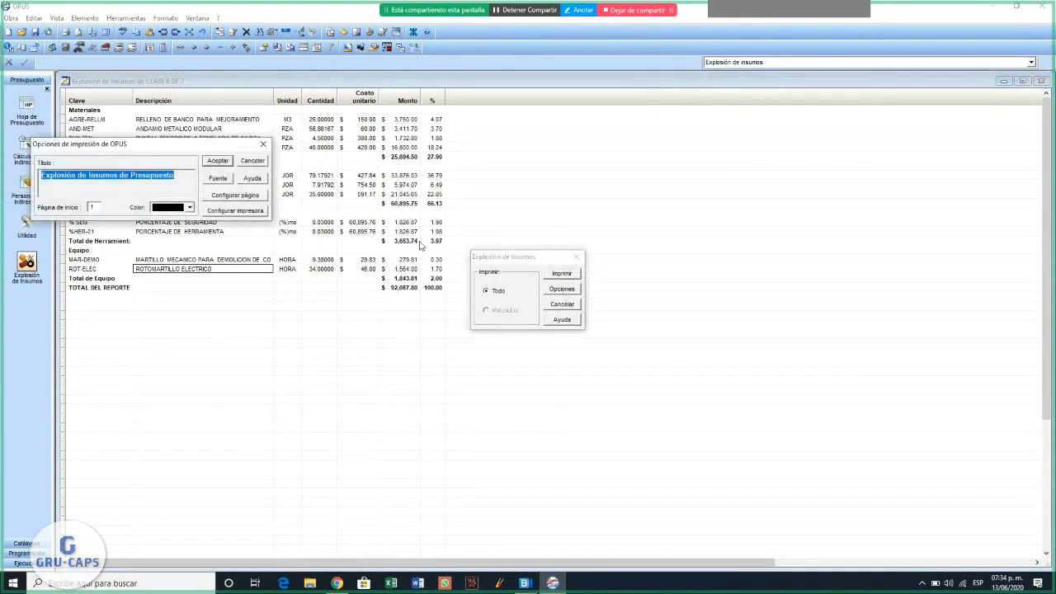
click(231, 213)
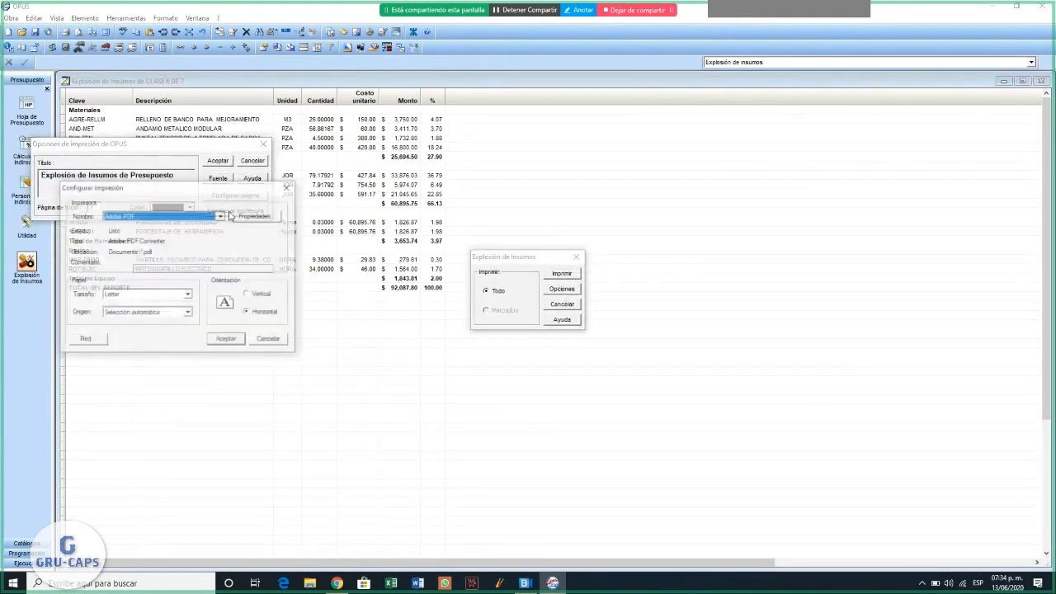
click(253, 296)
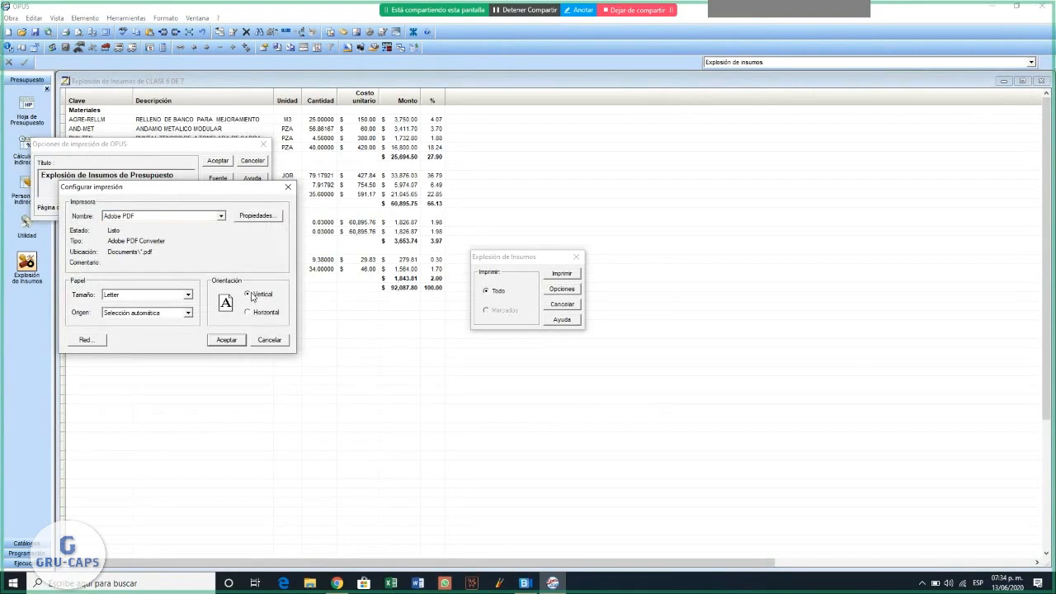
click(229, 340)
click(225, 164)
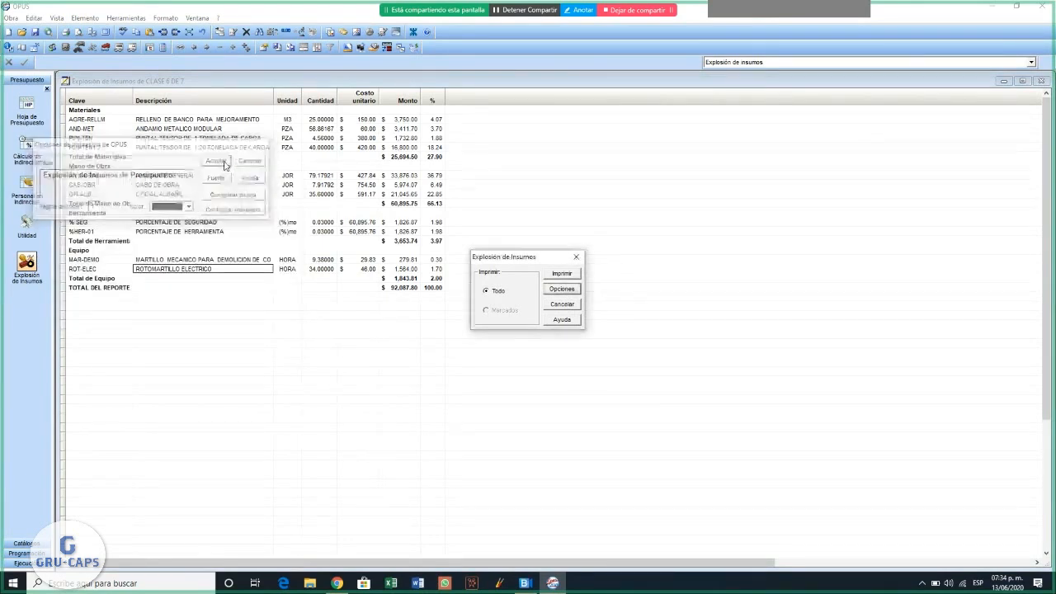
- Preview the Explosión de Insumos report in vertical layout, enlarge the page to read it, and close the preview
click(562, 273)
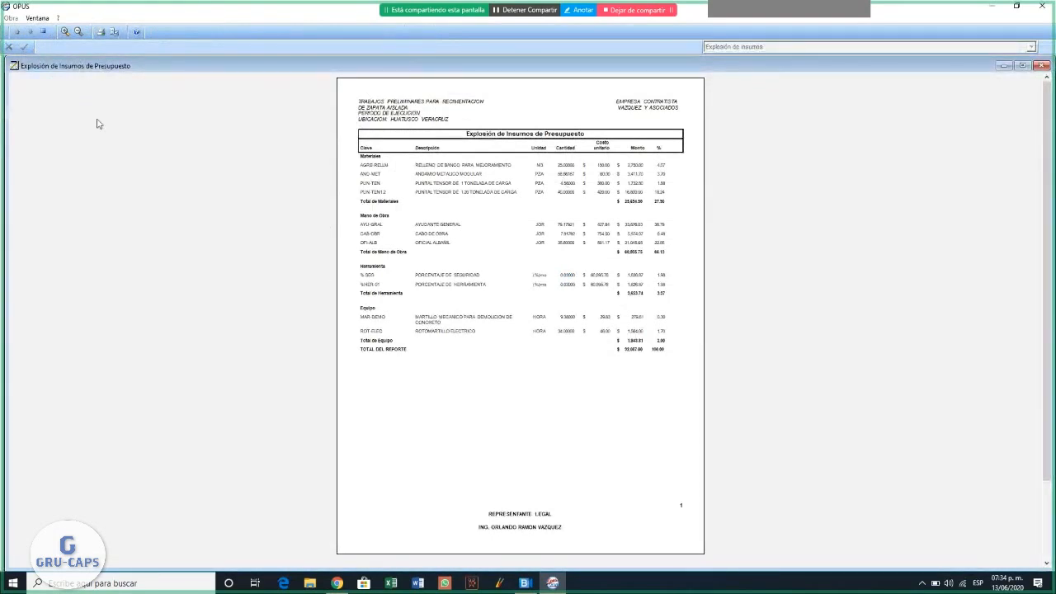
click(64, 31)
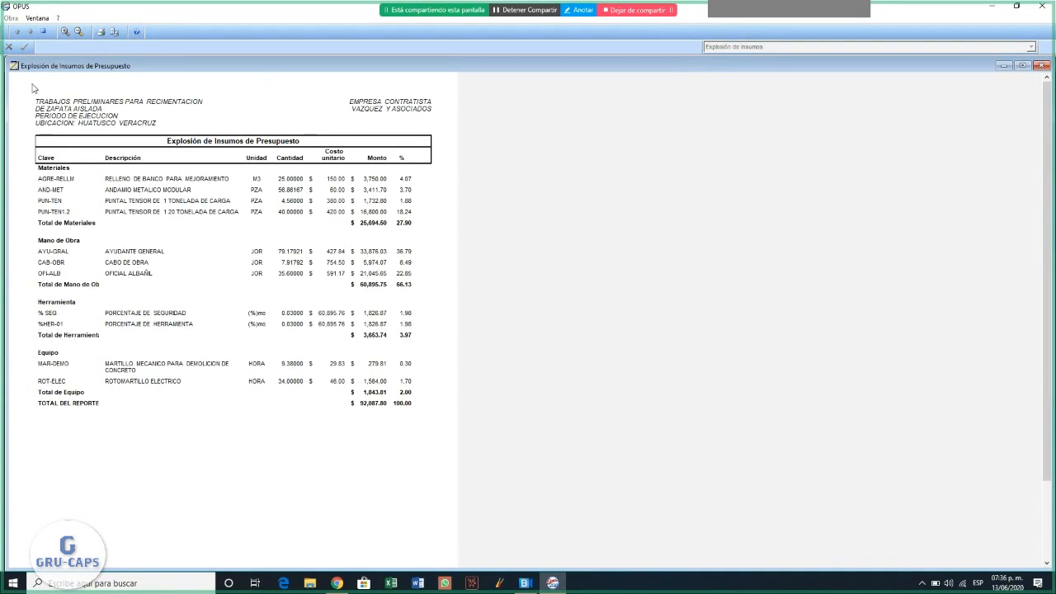
click(43, 31)
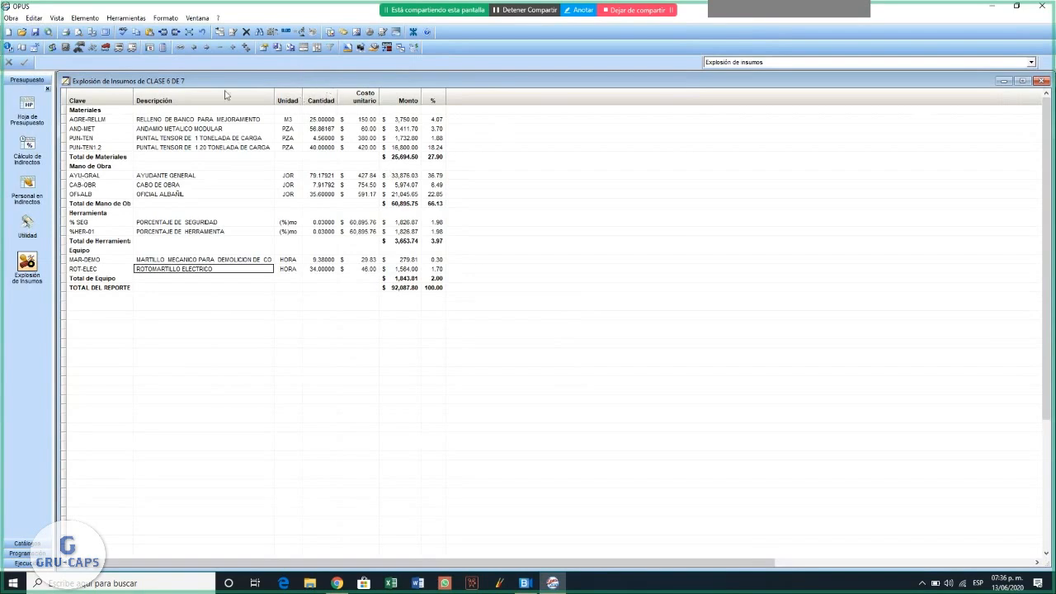
- Open the calculation of the JOR8HR real salary factor from the Catálogo de Factores de Salario Real
click(51, 47)
drag(522, 242, 600, 129)
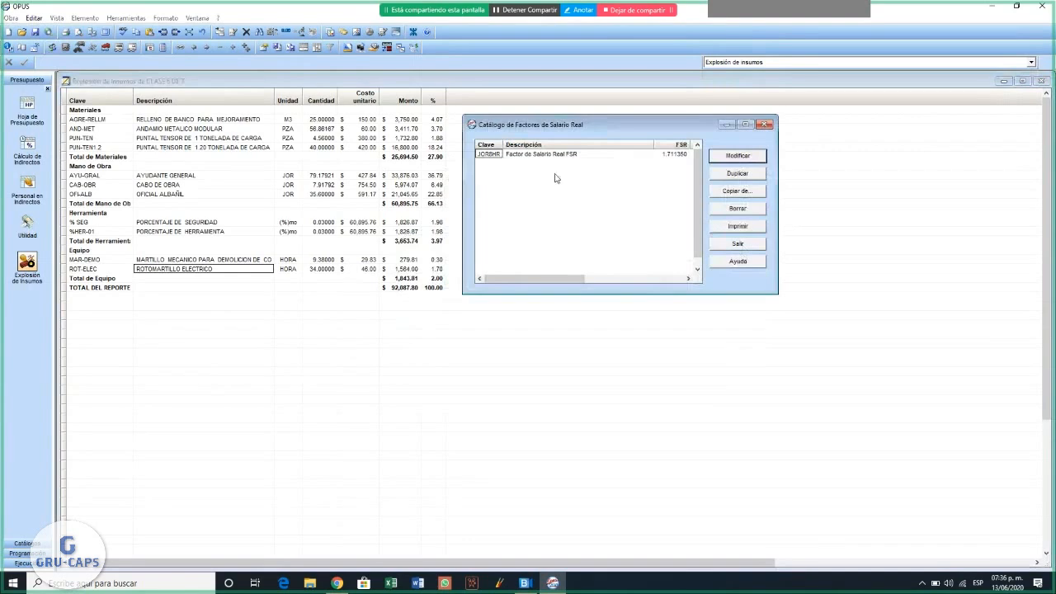
click(747, 157)
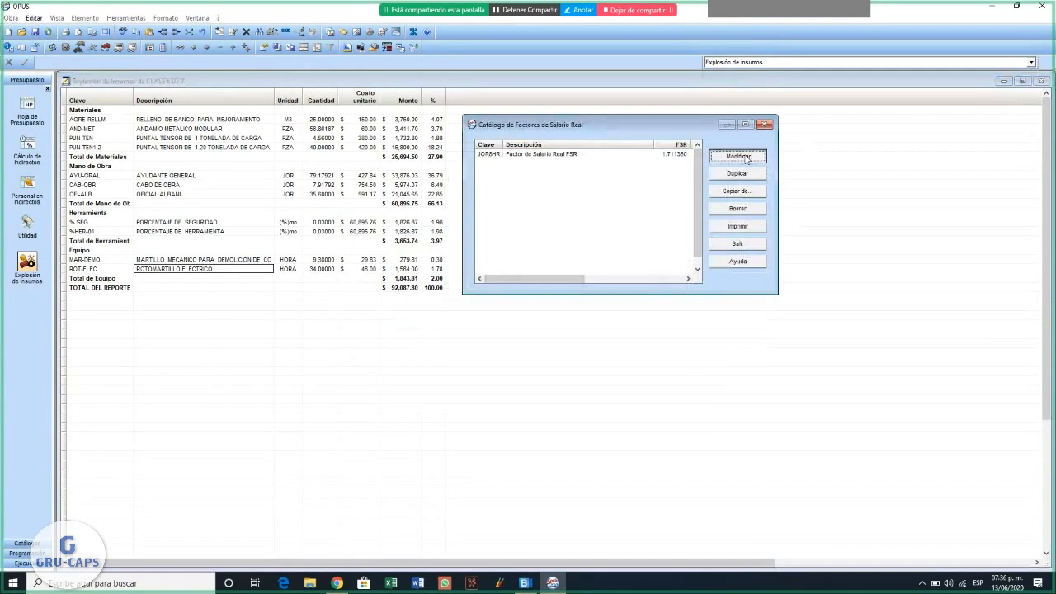
click(173, 130)
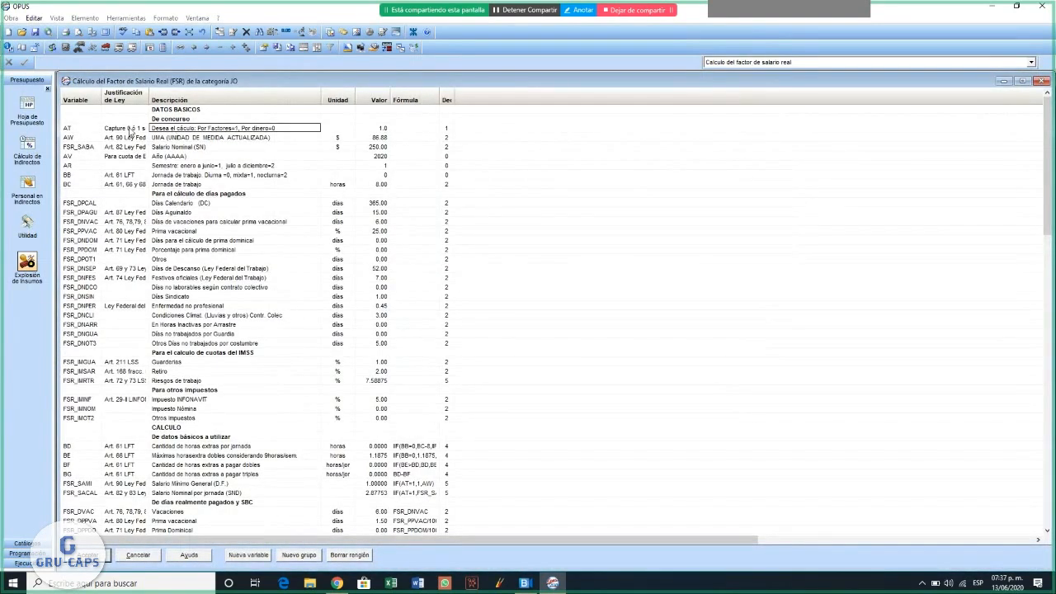
- Review the basic data of the real salary factor calculation, from the UMA value and paid-days entries to Riesgos de trabajo
click(225, 138)
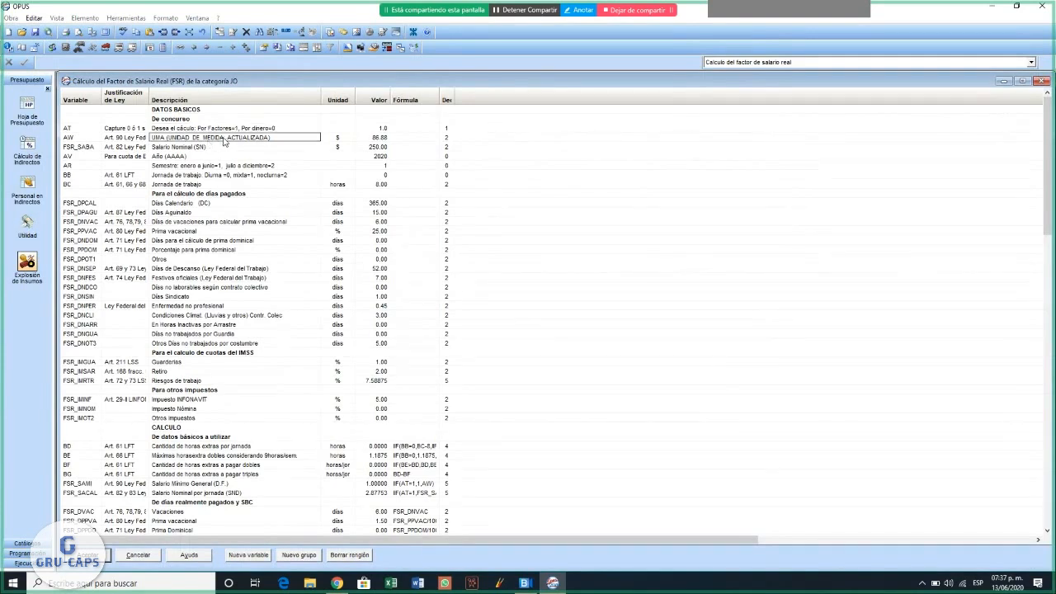
key(Right)
key(Right)
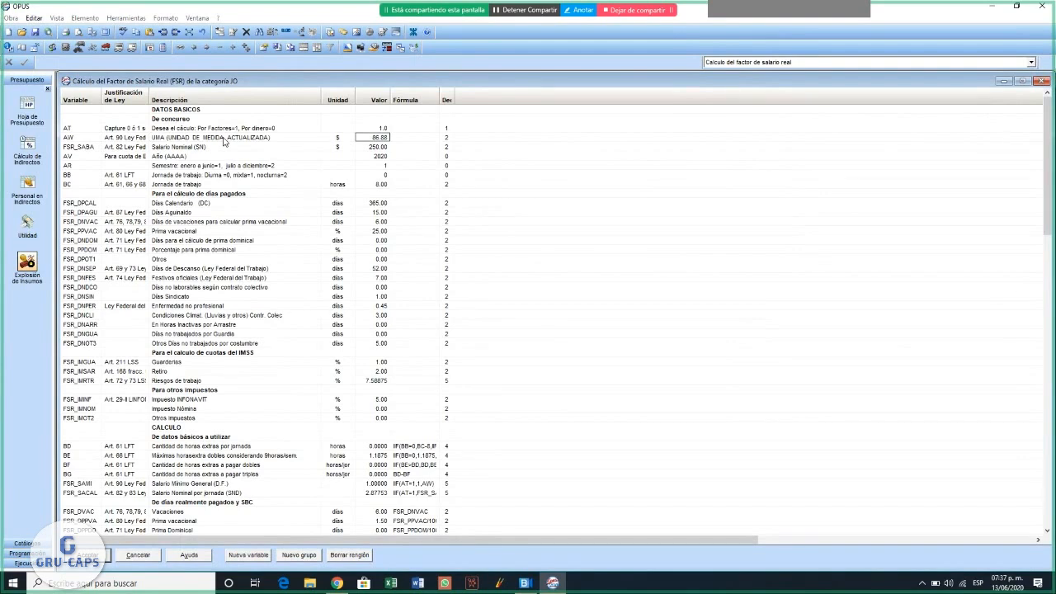
key(Down)
key(Down)
key(Down)
key(Down)
key(Down)
key(Down)
key(Down)
key(Down)
key(Down)
key(Down)
key(Down)
key(Down)
key(Down)
key(Down)
key(Down)
key(Down)
key(Down)
key(Down)
key(Down)
key(Down)
key(Down)
key(Down)
key(Down)
key(Down)
key(Down)
key(Left)
key(Right)
key(Right)
key(Left)
key(Left)
key(Right)
key(Right)
click(224, 138)
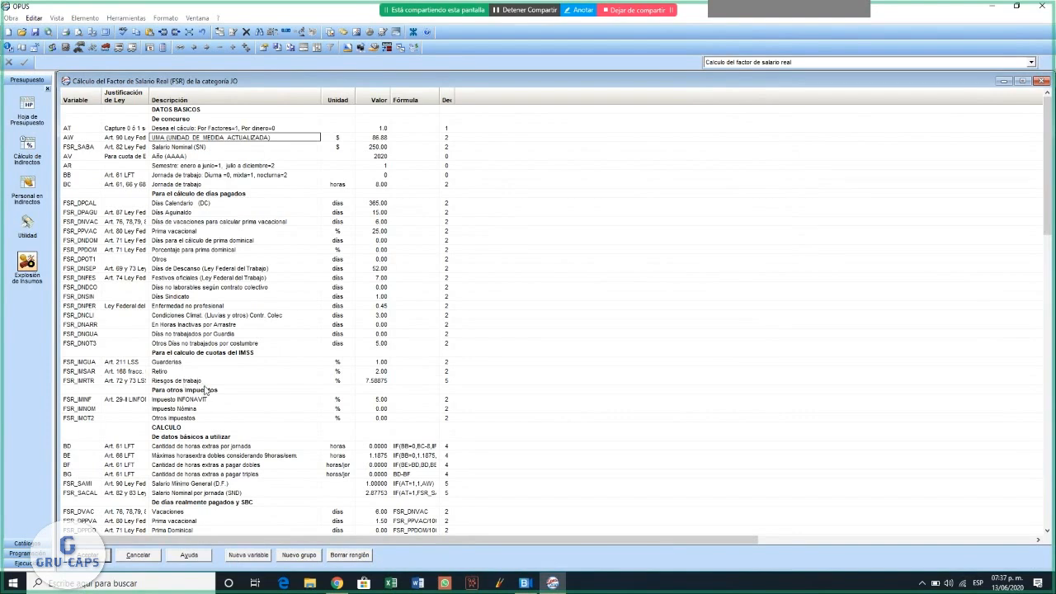
click(384, 382)
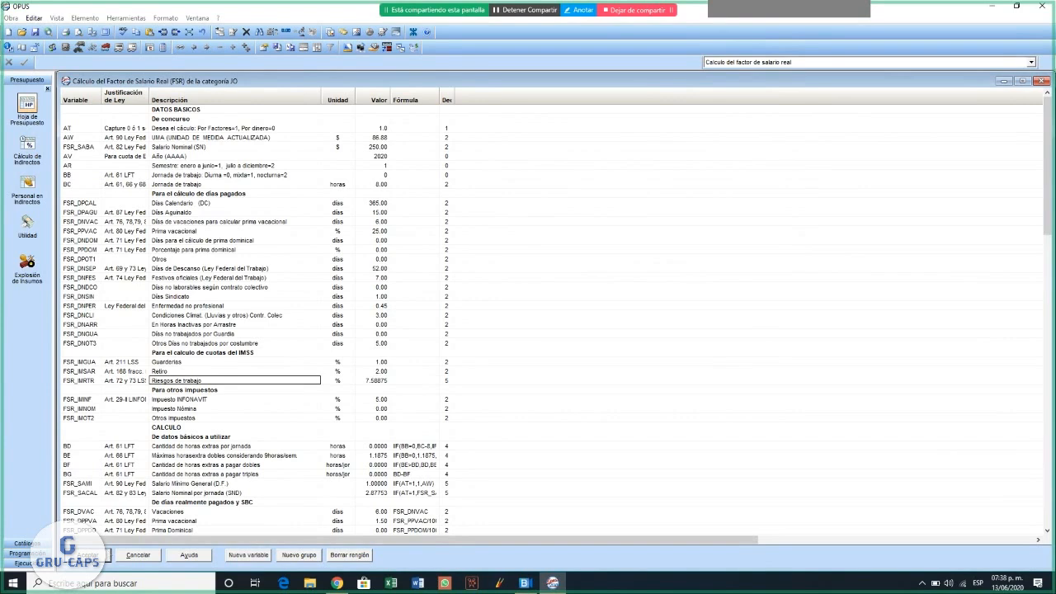
- Accept the salary factor calculation, close the Catálogo de Factores de Salario Real and open the Hoja de Presupuesto
click(89, 554)
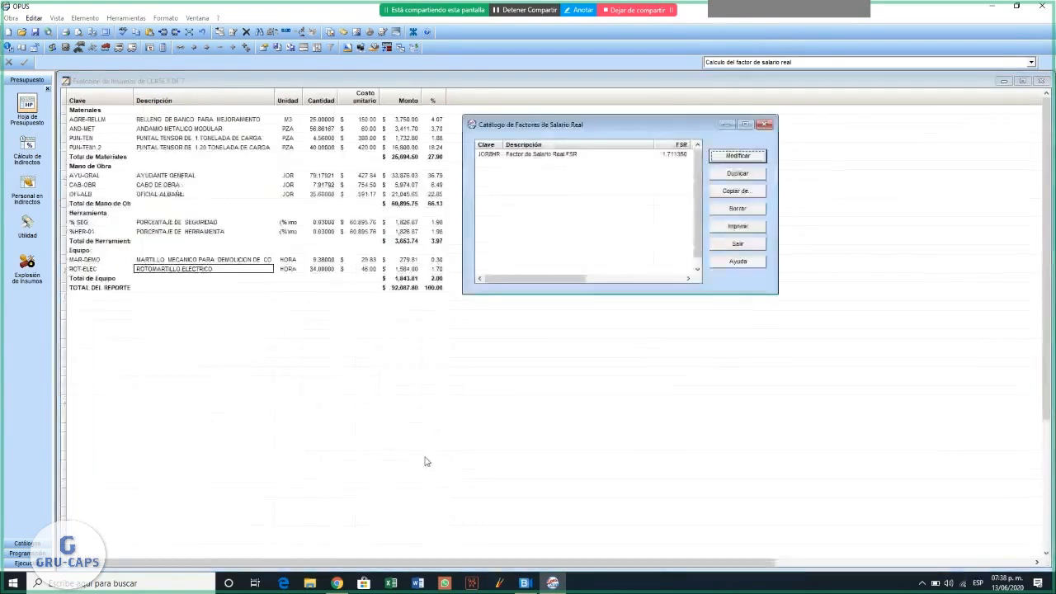
click(764, 125)
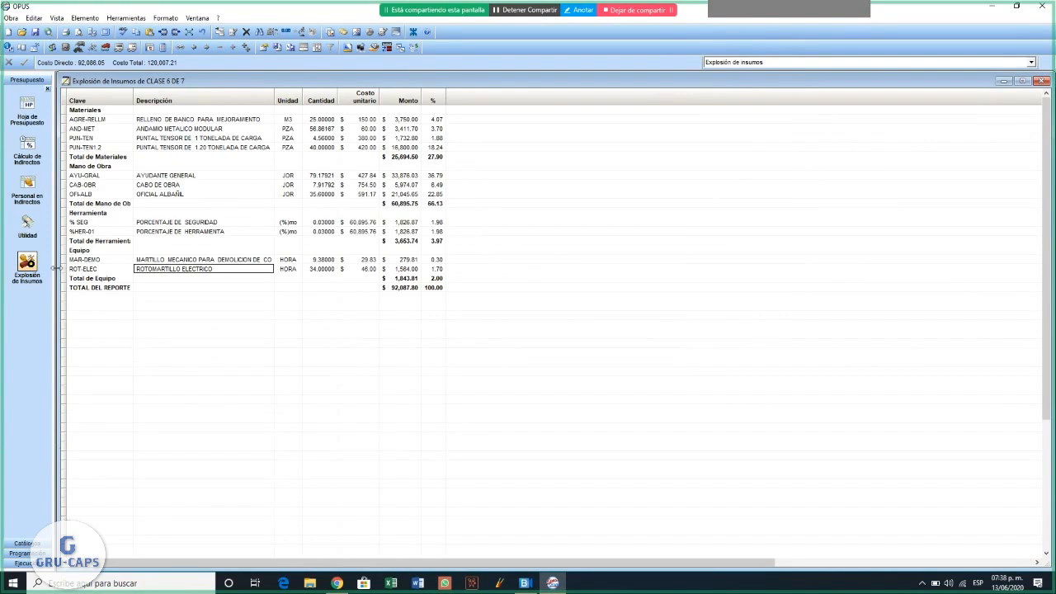
click(29, 105)
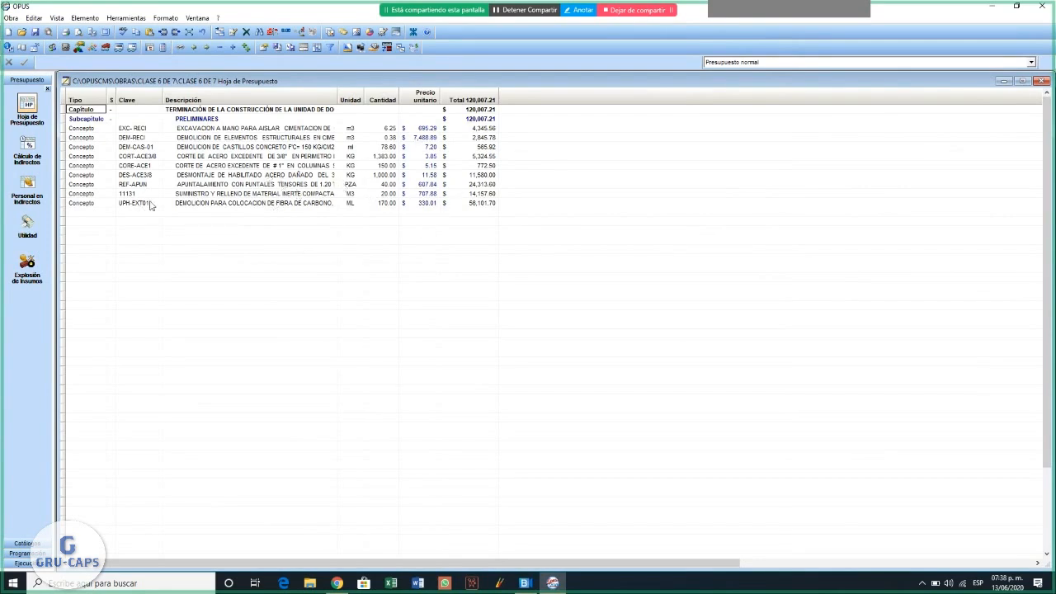
click(88, 205)
right_click(88, 206)
click(120, 213)
click(246, 32)
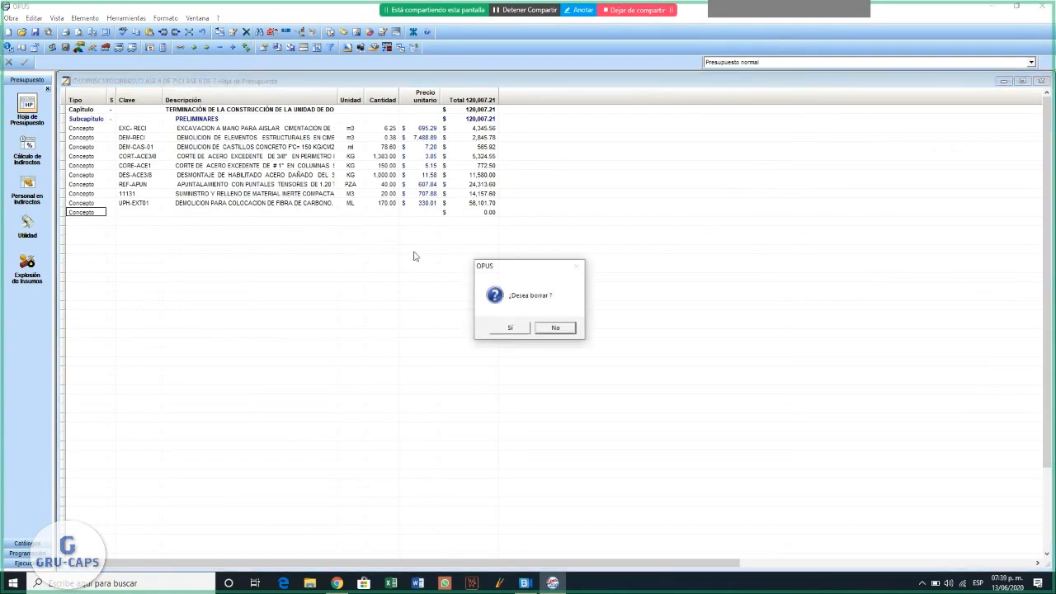
click(517, 326)
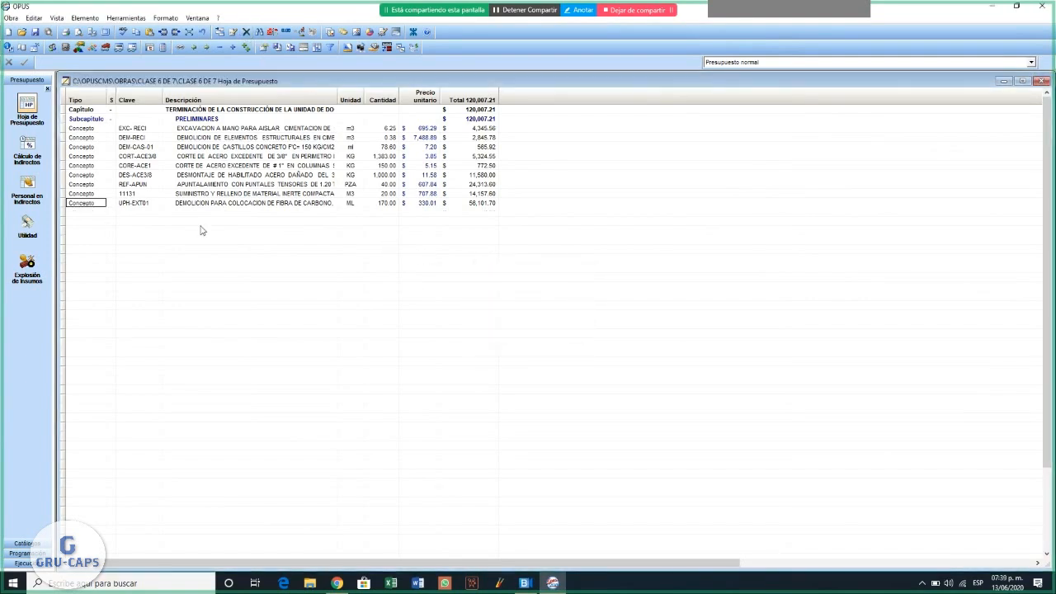
- Access the catalogs from the UPH-EXT01 concept, view the CATALOGO GENERAL in the Catálogo de Conceptos CUC, and close it
right_click(94, 211)
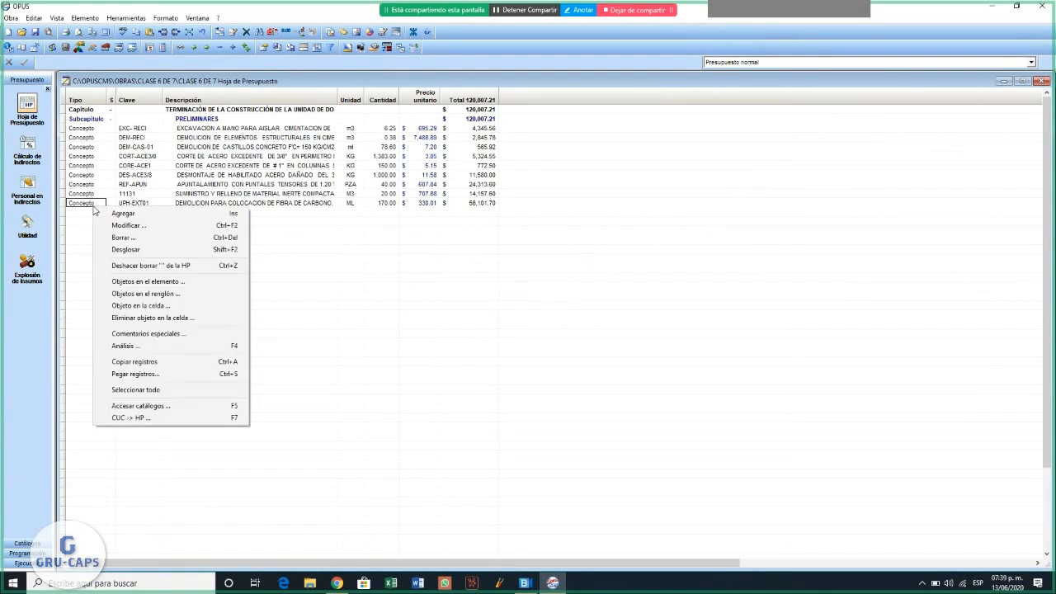
click(142, 406)
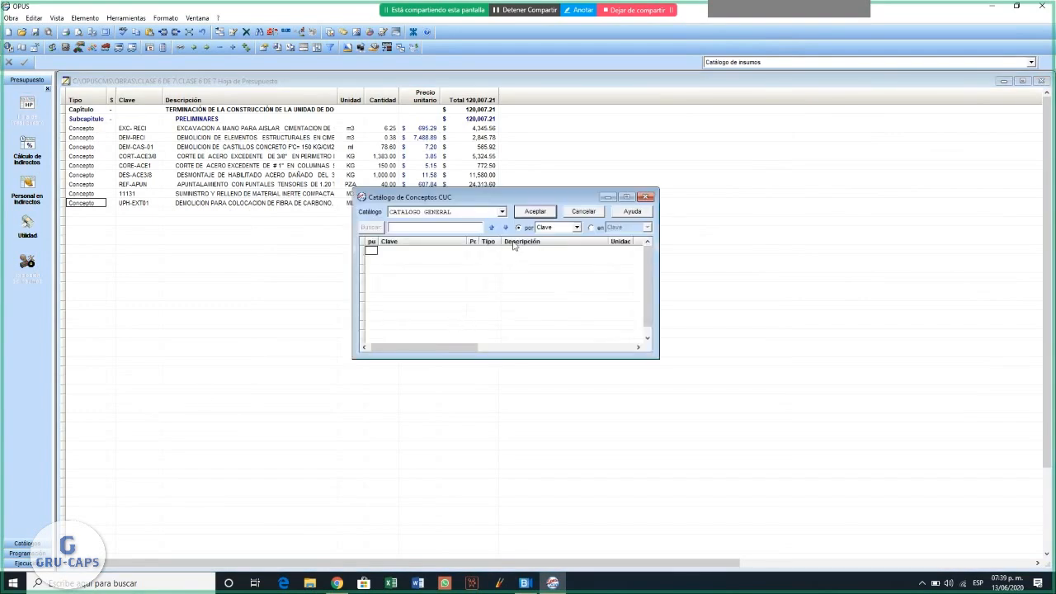
click(502, 211)
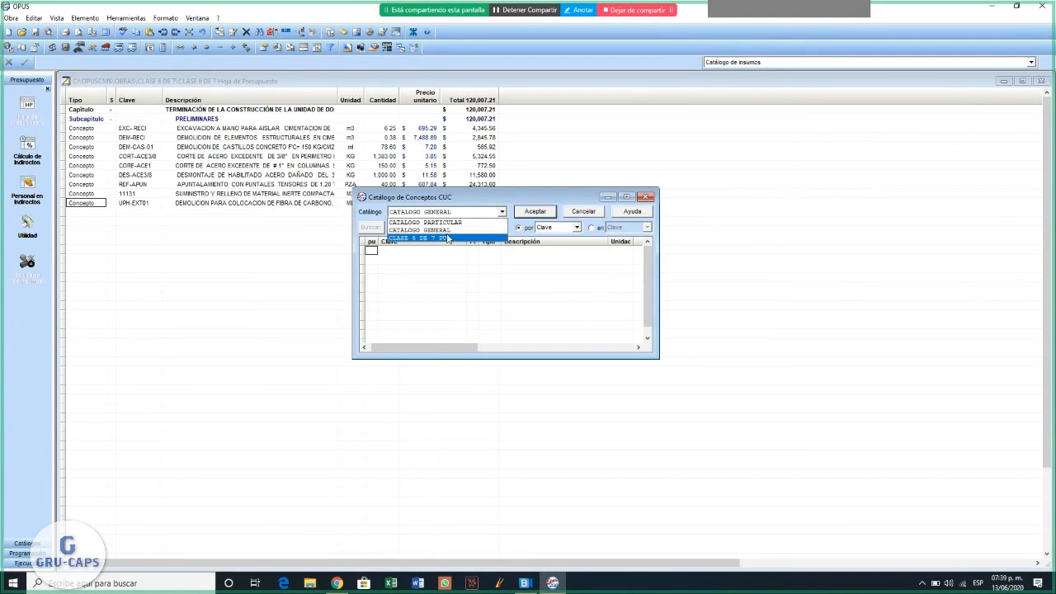
click(449, 231)
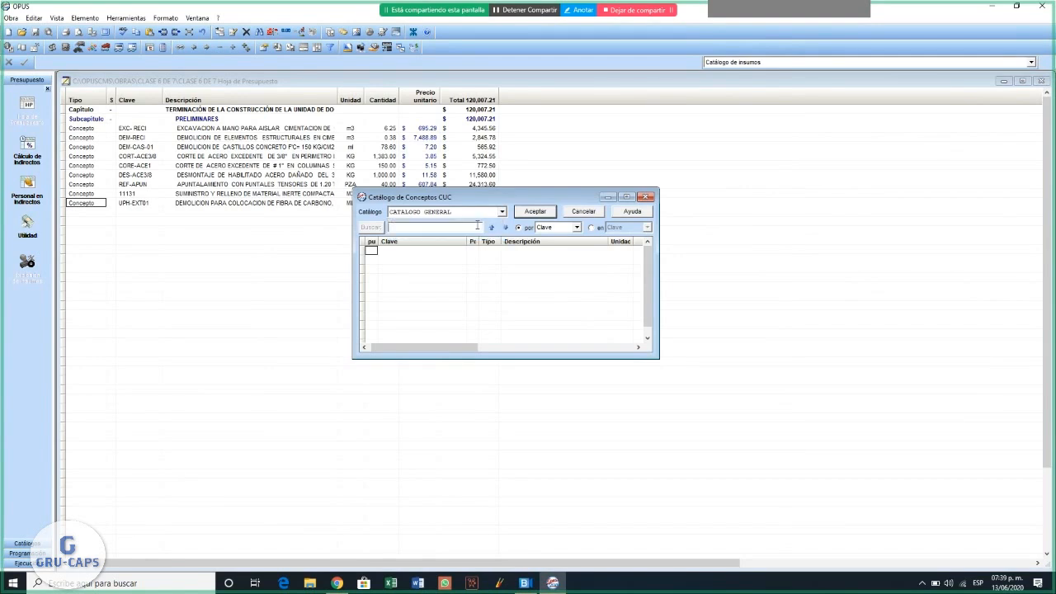
click(648, 198)
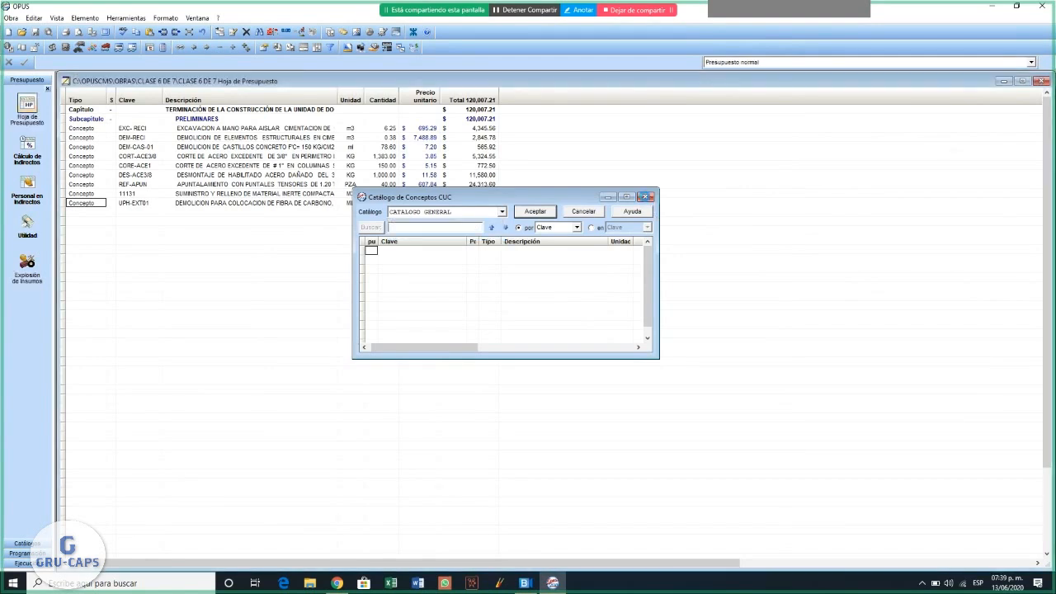
click(11, 18)
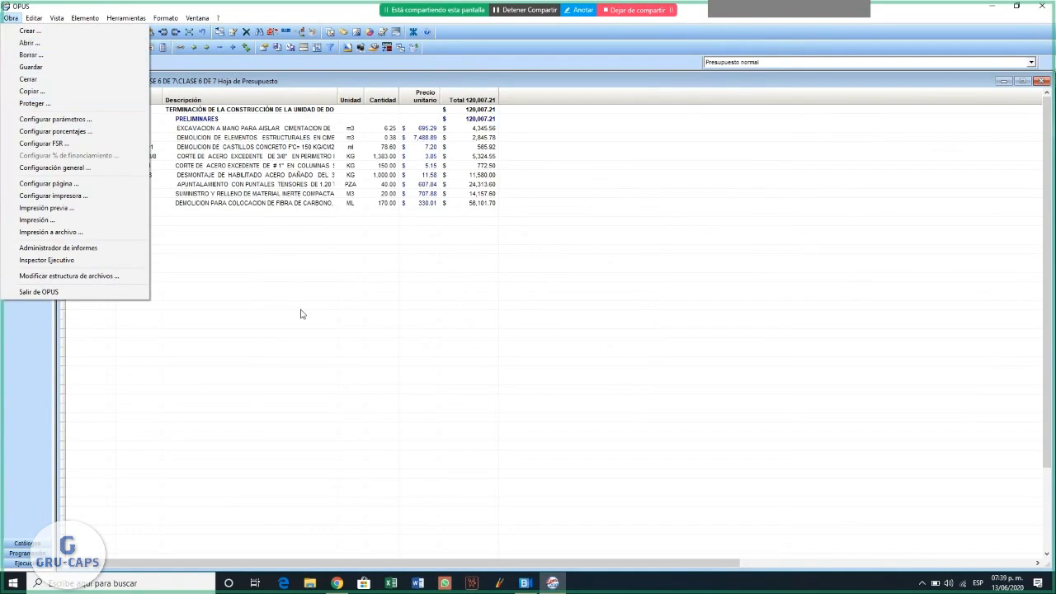
click(334, 265)
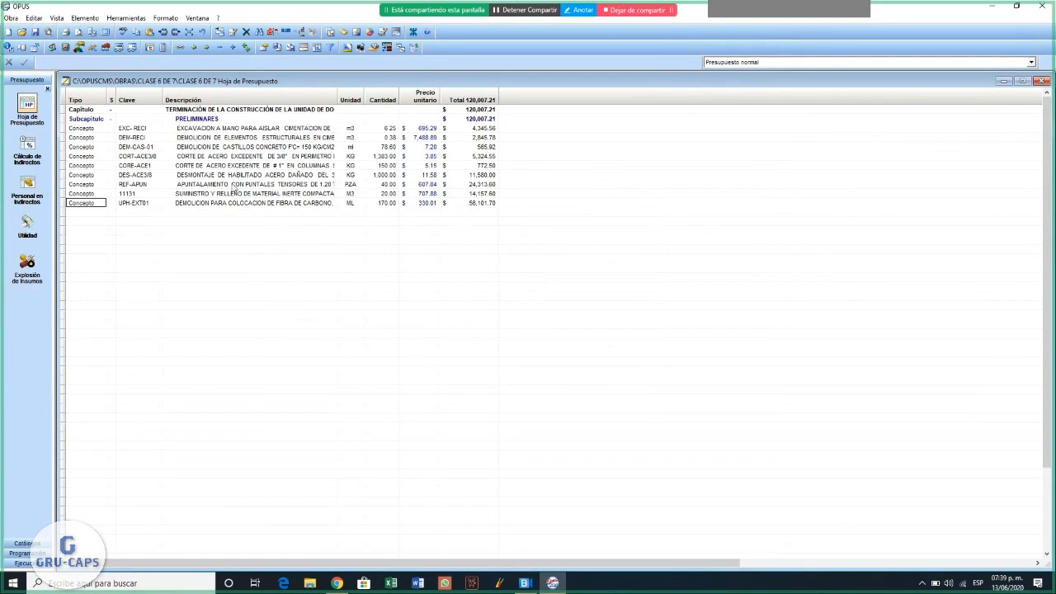
click(10, 17)
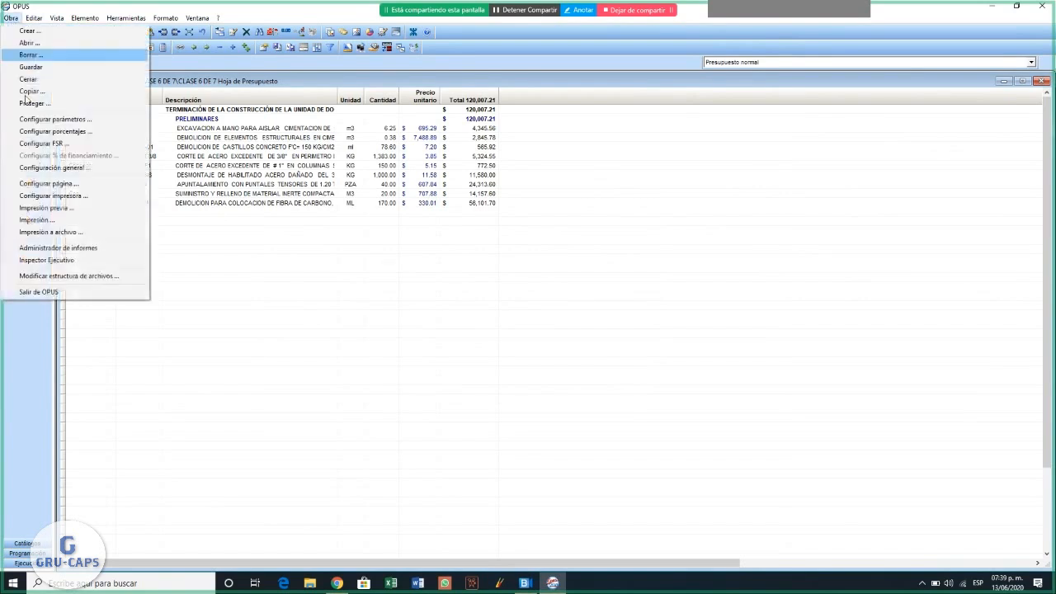
click(42, 44)
click(636, 351)
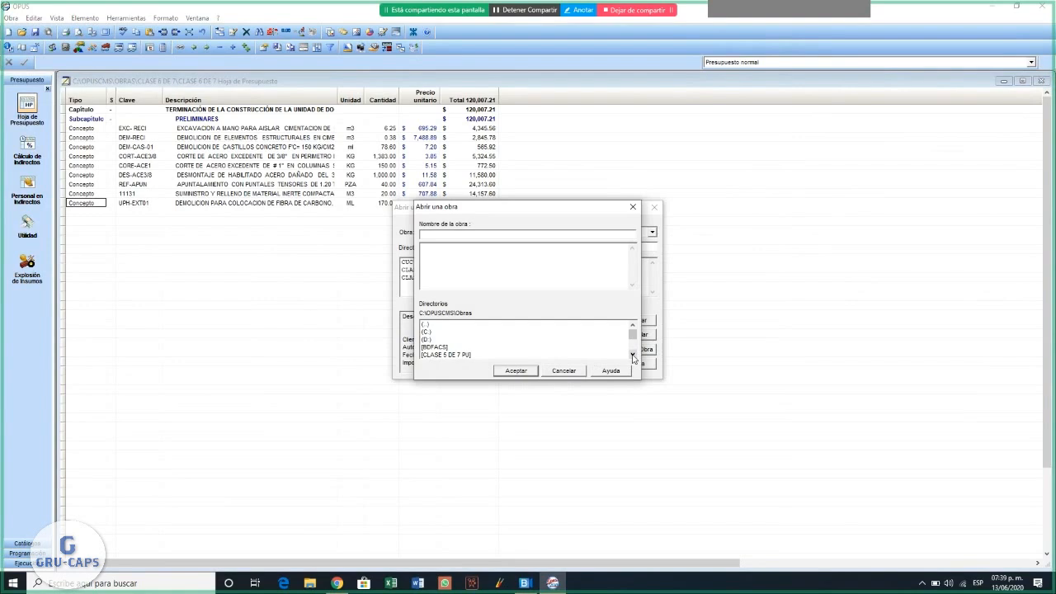
click(633, 355)
click(632, 355)
click(632, 354)
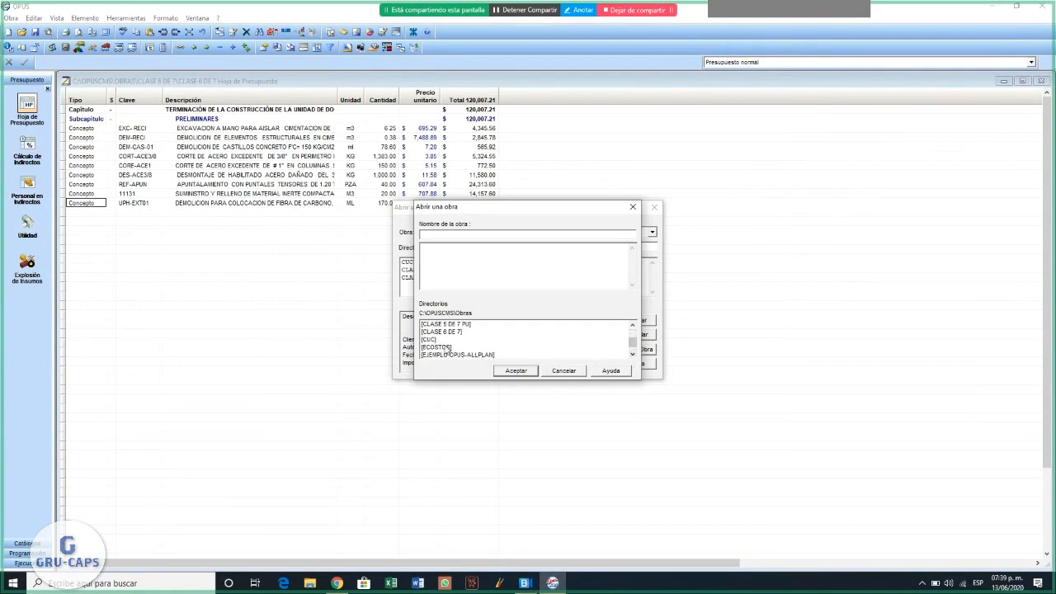
double_click(446, 350)
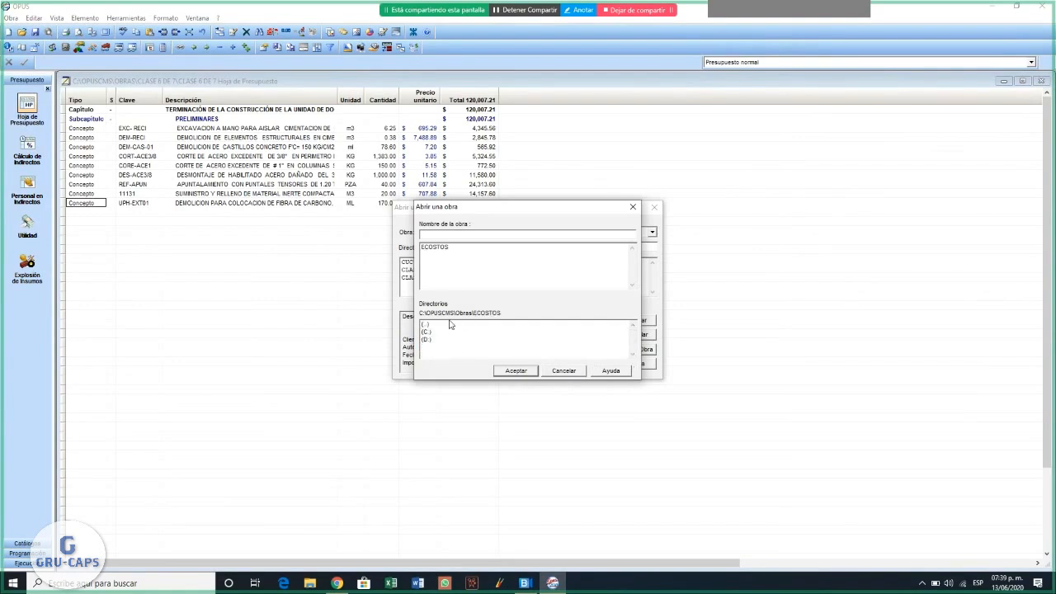
double_click(435, 247)
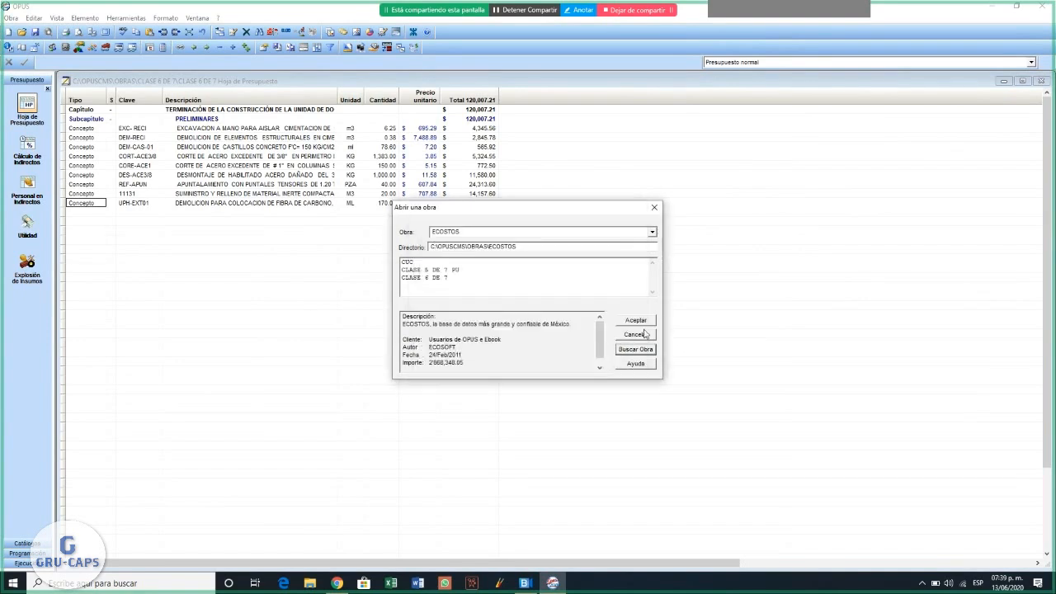
click(655, 208)
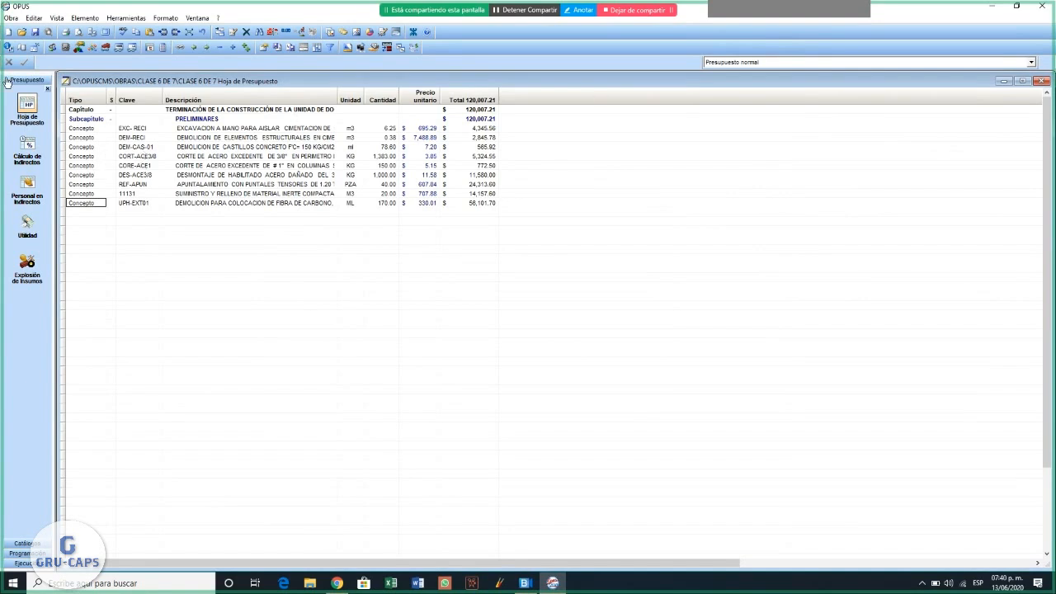
- Find and open the ECOSTOS work from C:\OPUSCMS\Obras\ECOSTOS and maximize its Catálogo de Conceptos
click(11, 19)
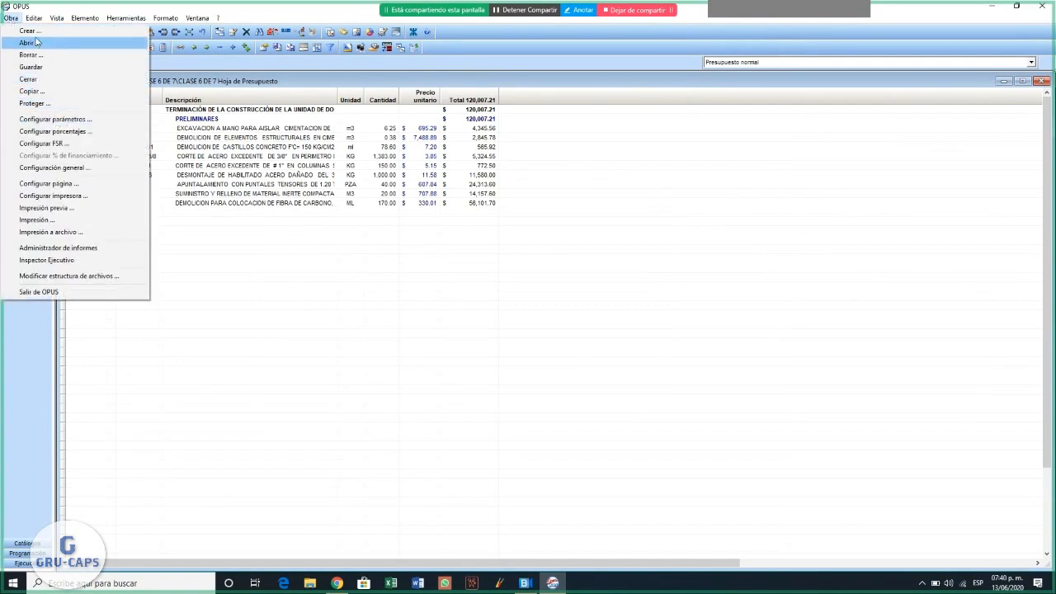
click(36, 41)
click(643, 353)
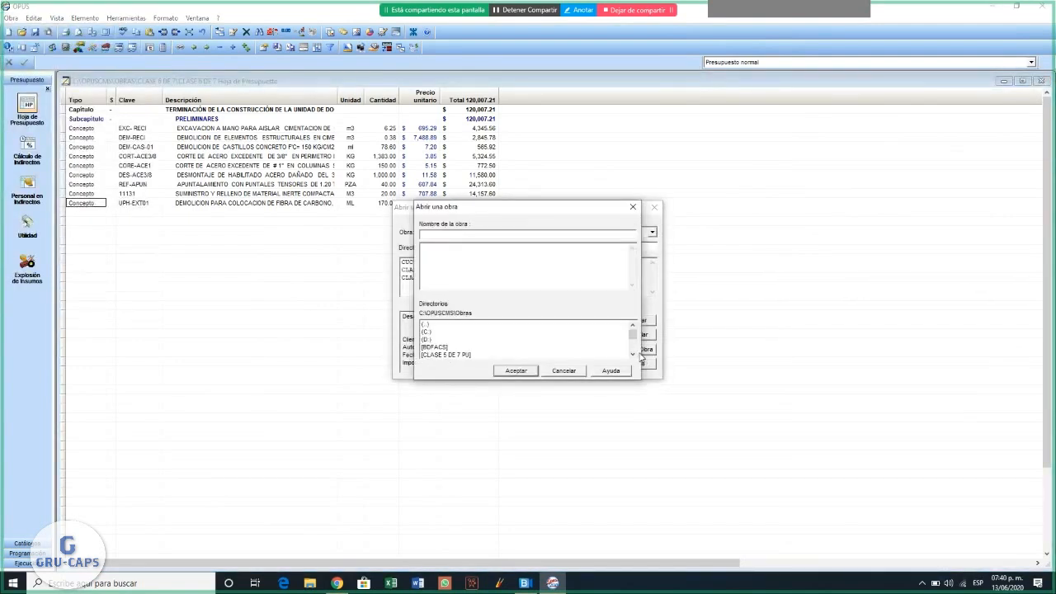
click(633, 354)
click(634, 355)
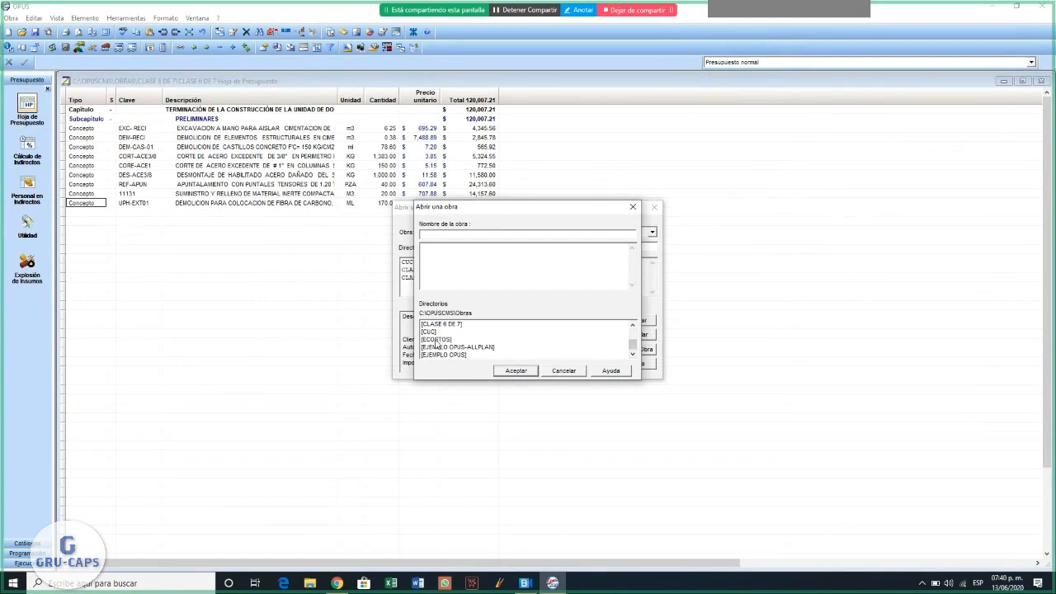
double_click(437, 340)
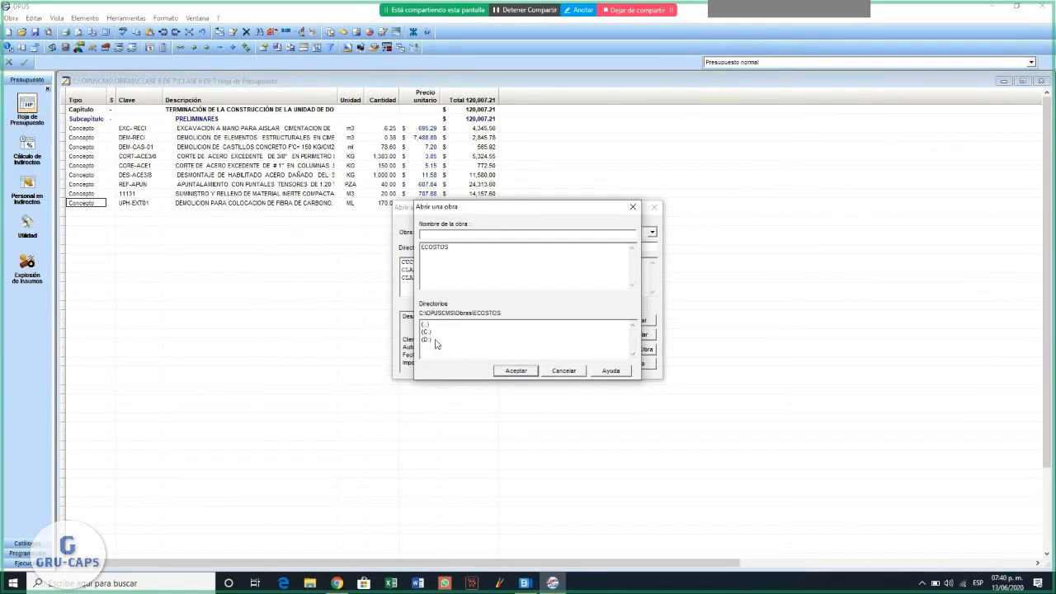
double_click(440, 249)
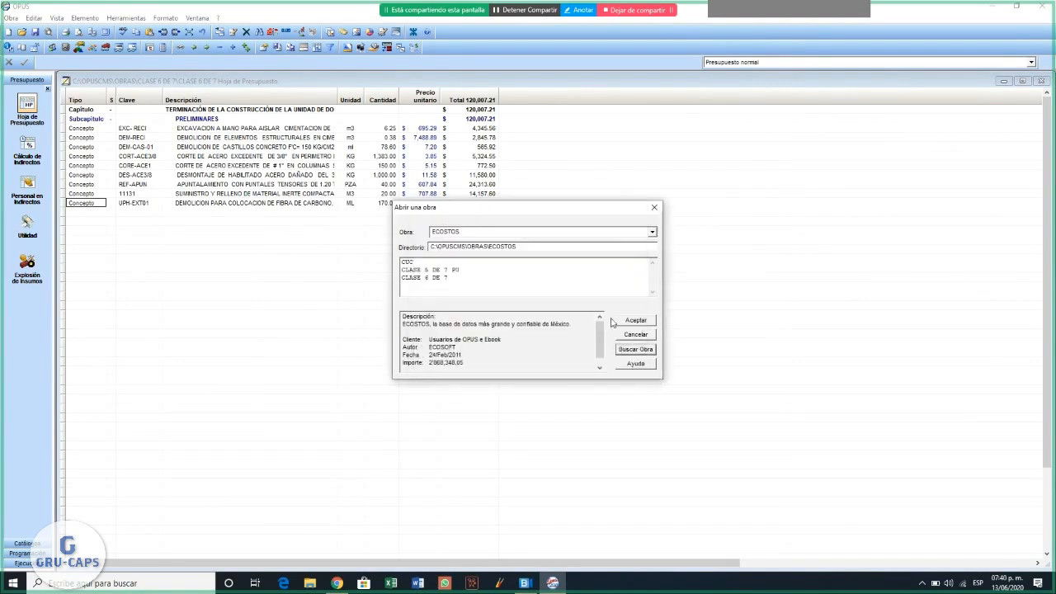
click(646, 328)
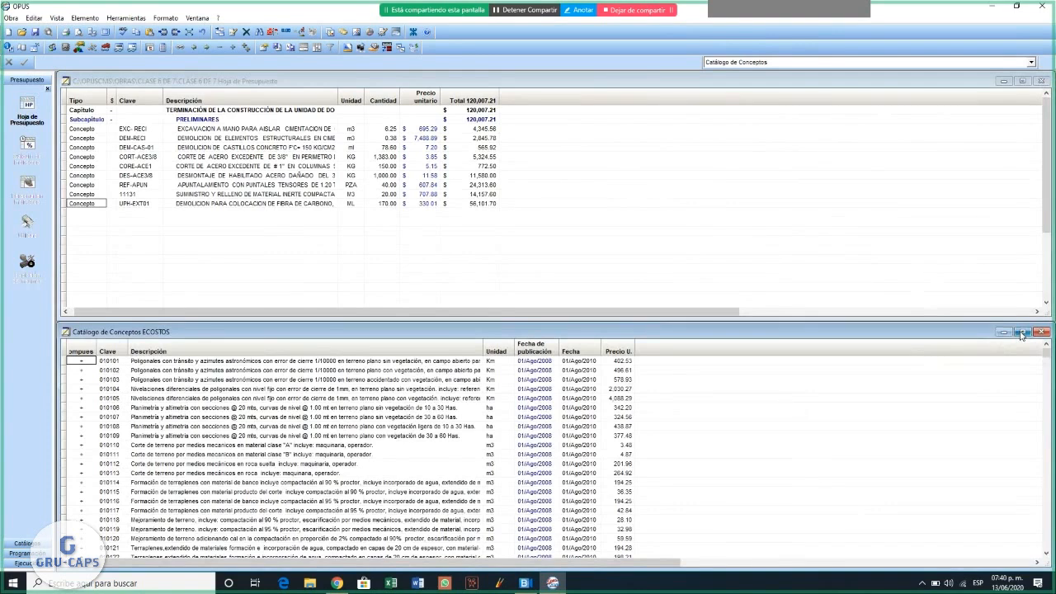
click(1021, 333)
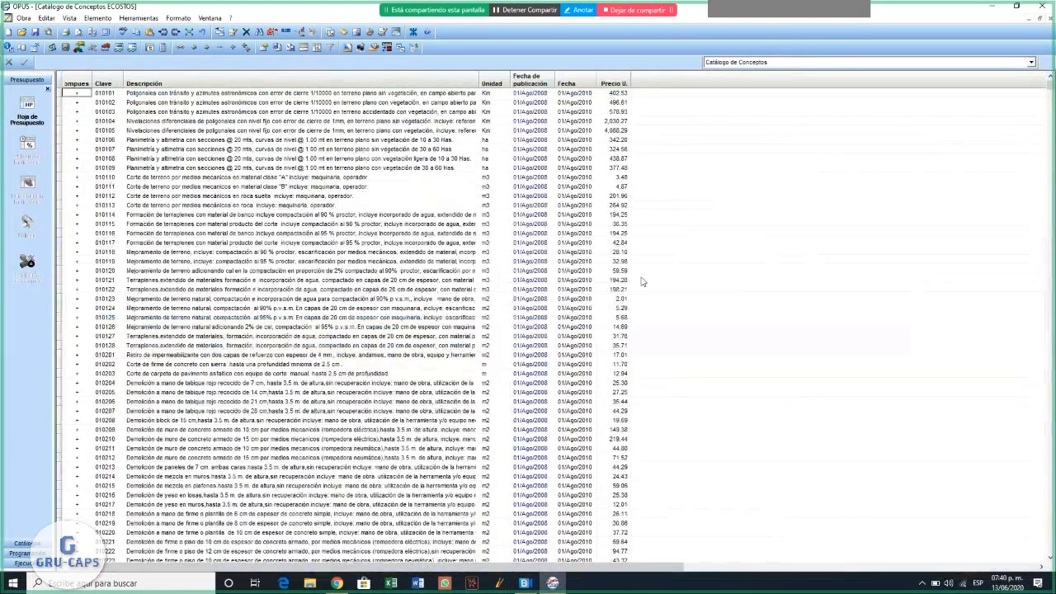
- Browse the demolition, dismantling and site-clearing concepts in the ECOSTOS Catálogo de Conceptos
scroll(642, 282, down, 11)
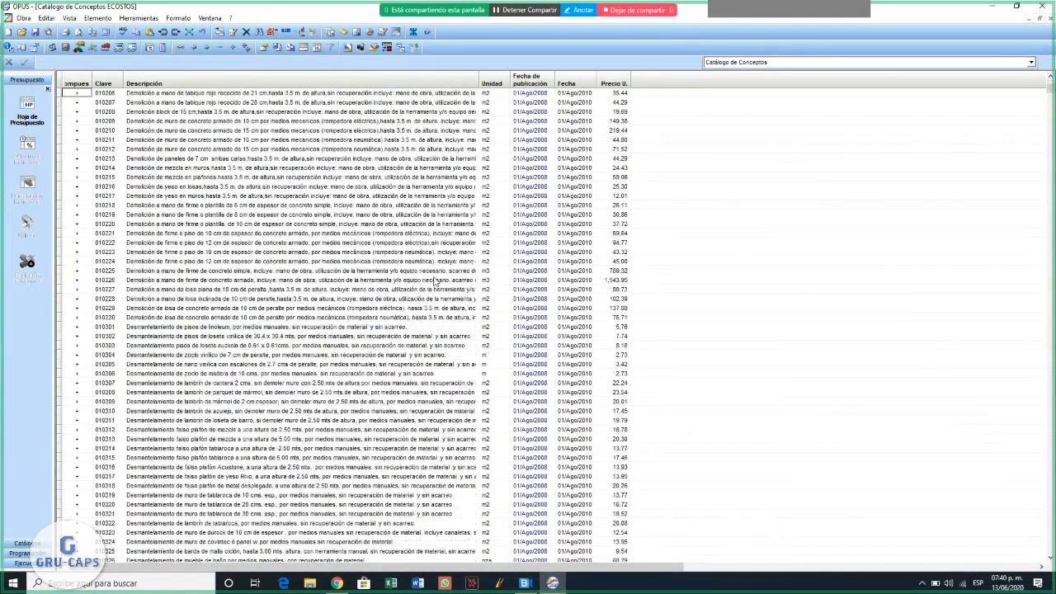
scroll(435, 283, down, 15)
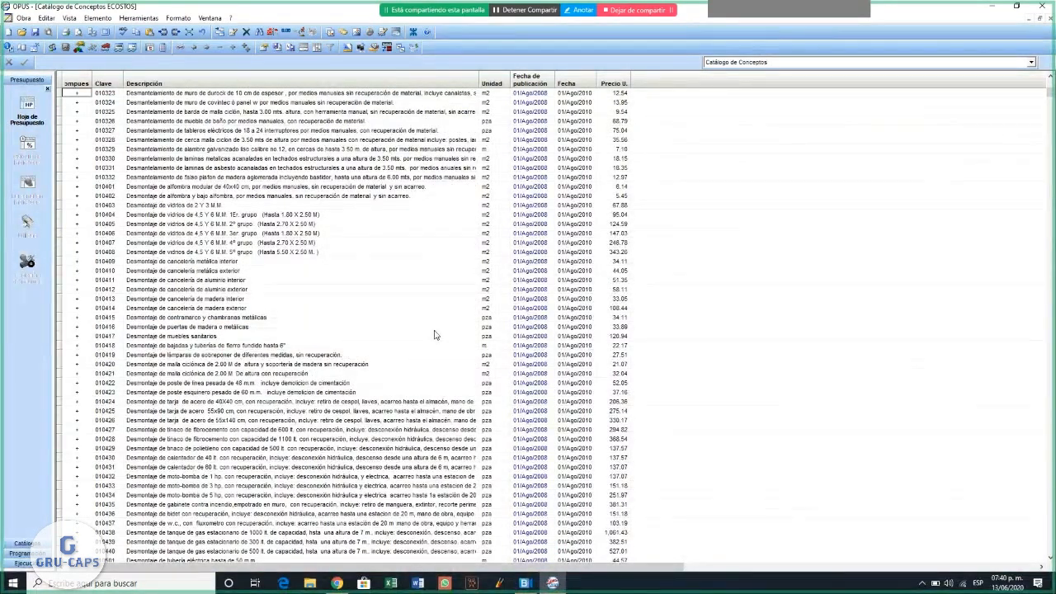
scroll(435, 334, down, 17)
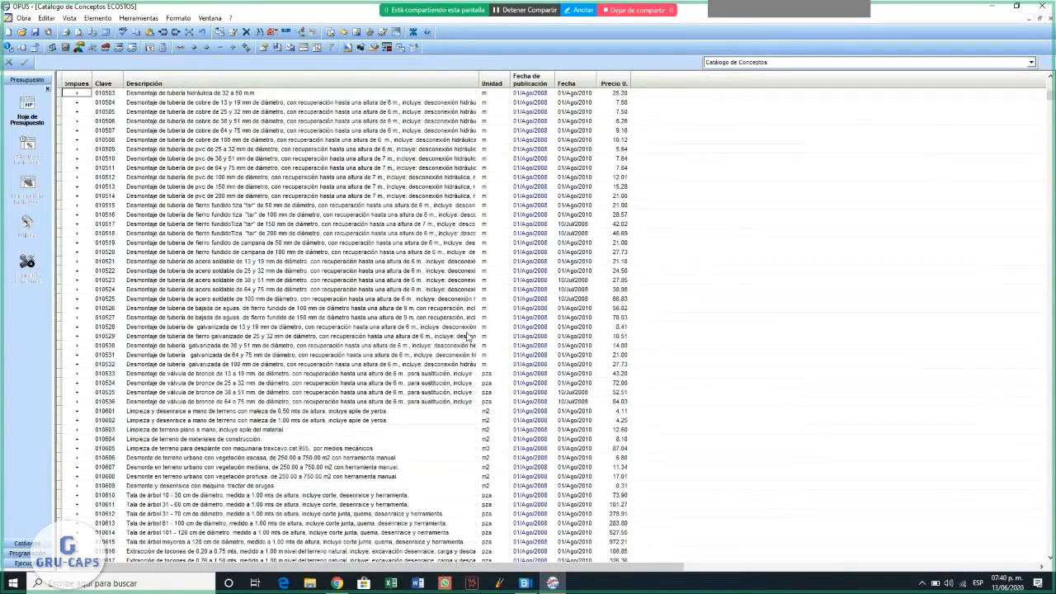
scroll(466, 334, down, 10)
scroll(331, 281, up, 9)
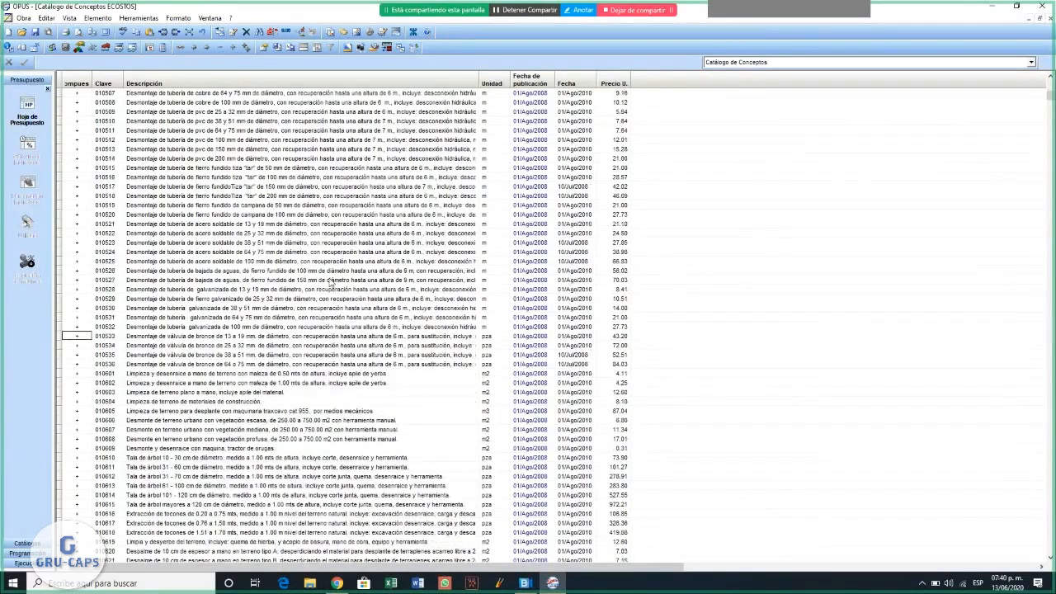
scroll(577, 233, up, 9)
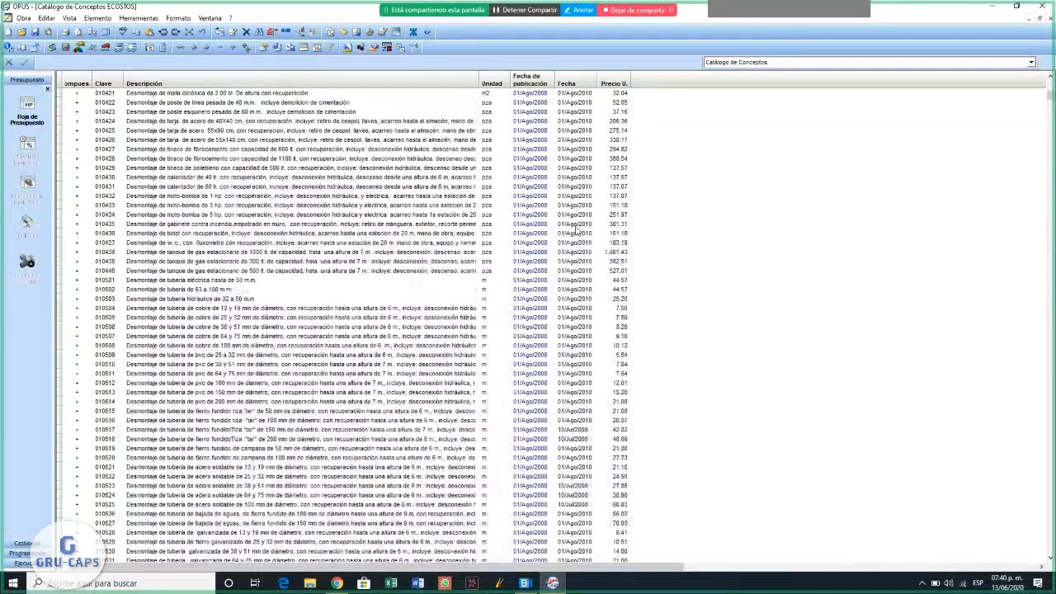
scroll(576, 234, up, 11)
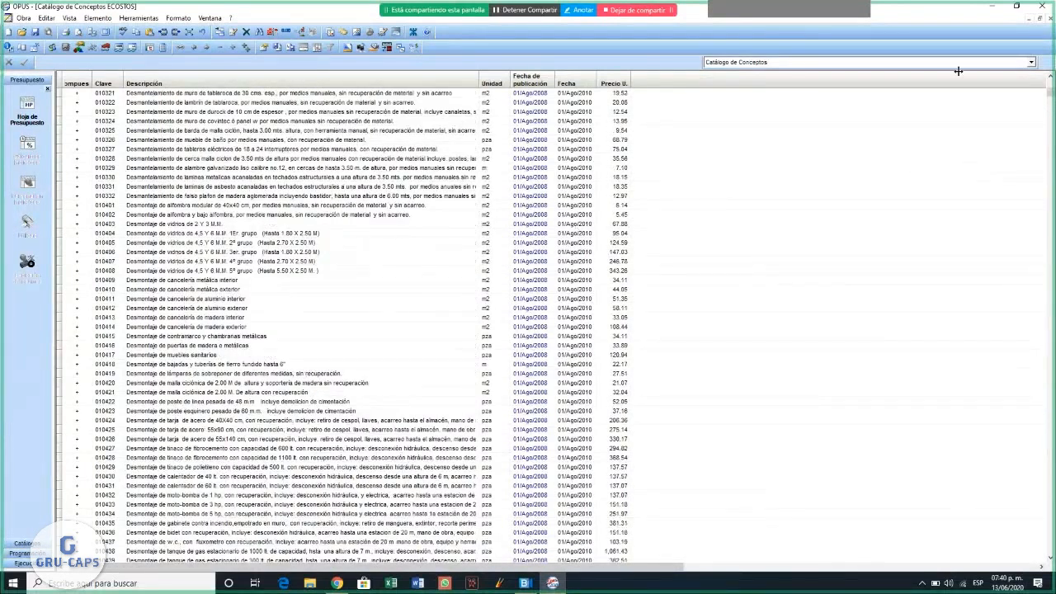
- Leave the ECOSTOS catalog and bring the CLASE 6 DE 7 Hoja de Presupuesto back to full size
click(1040, 18)
click(1025, 79)
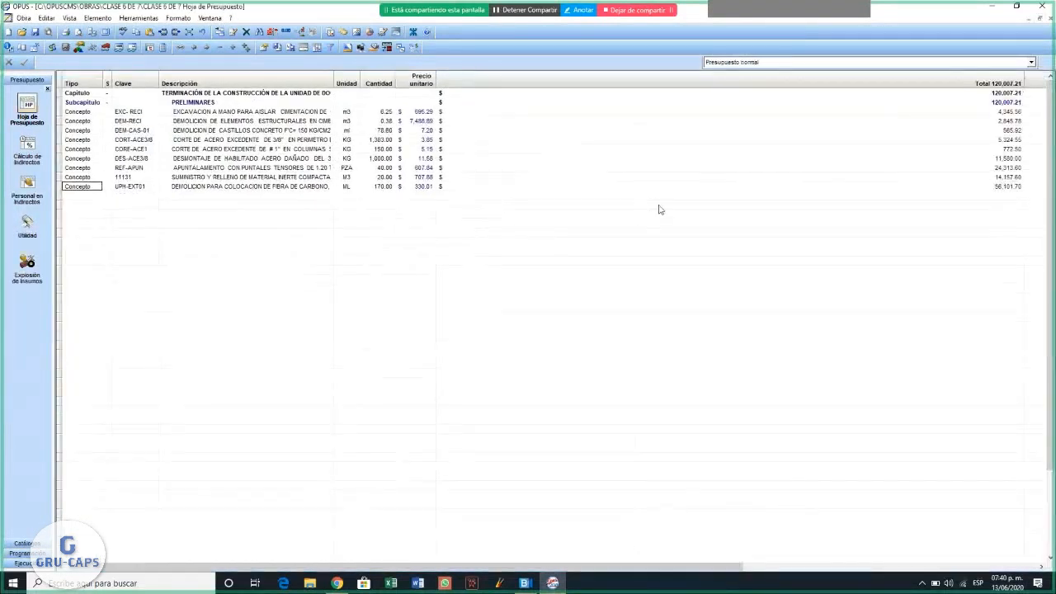
right_click(82, 193)
click(106, 202)
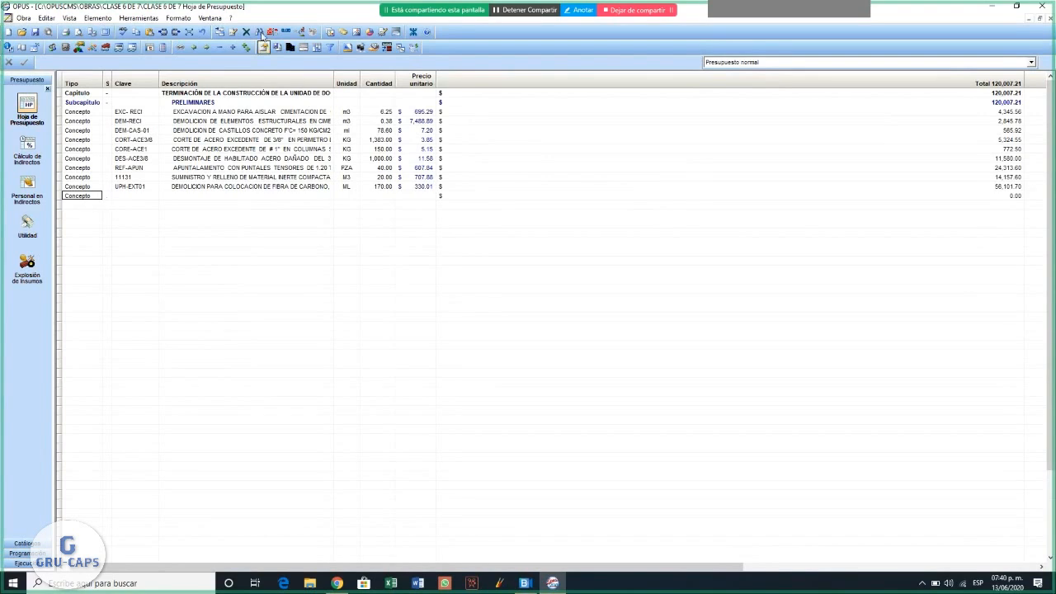
click(260, 35)
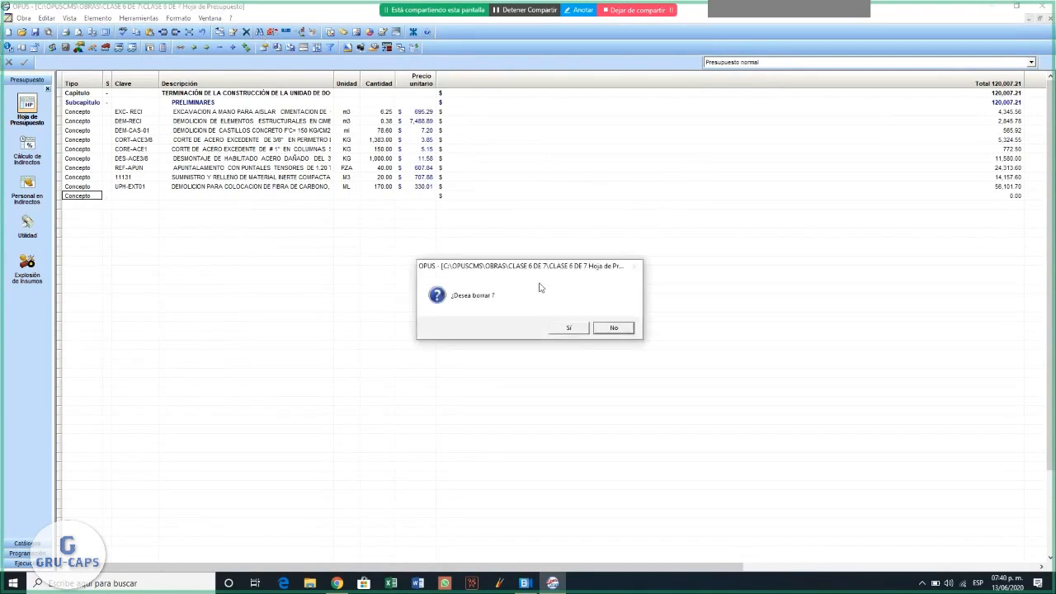
click(567, 328)
- Insert concept 010225, manual demolition of a plain concrete slab, from the ECOSTOS catalog below UPH-EXT01 in the budget
right_click(91, 190)
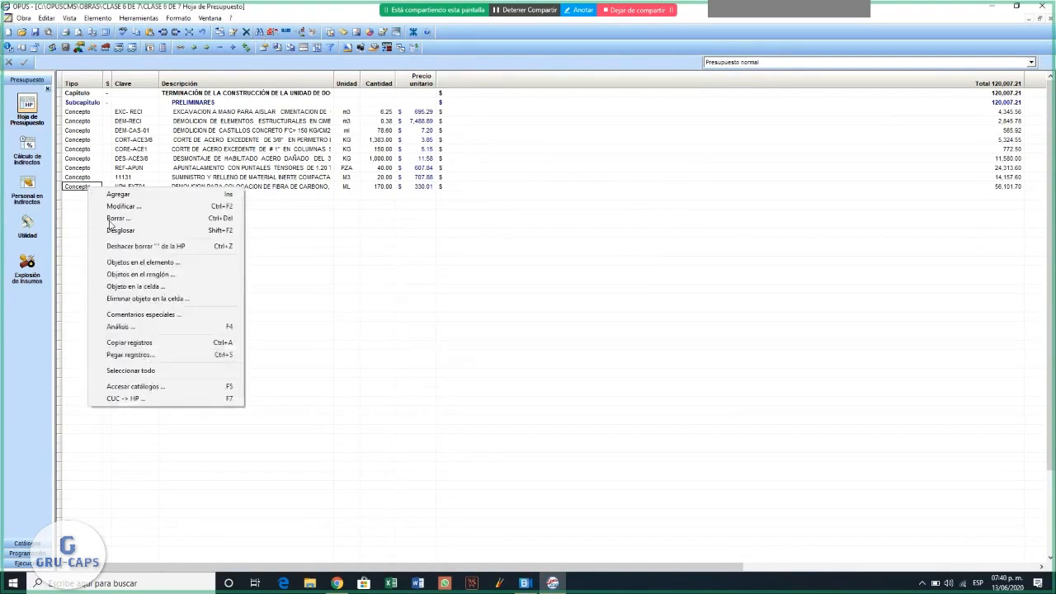
click(157, 387)
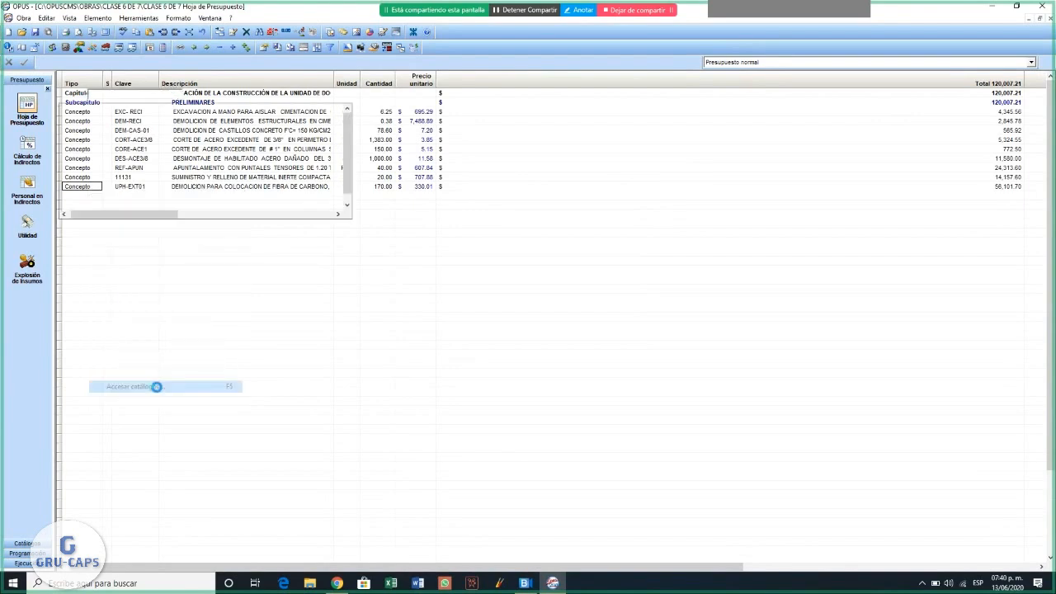
click(501, 213)
click(417, 246)
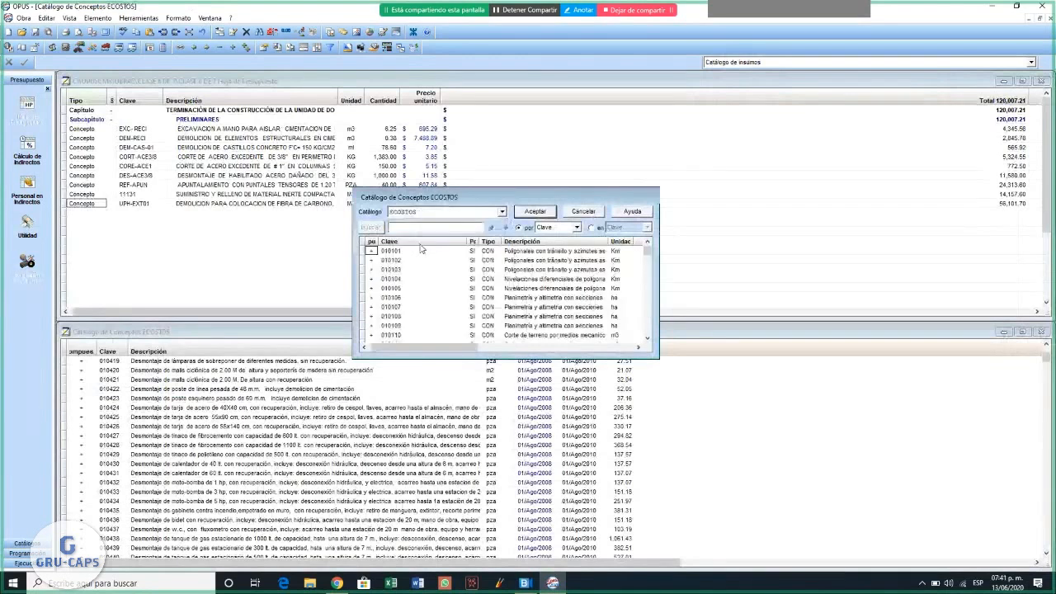
scroll(540, 293, down, 15)
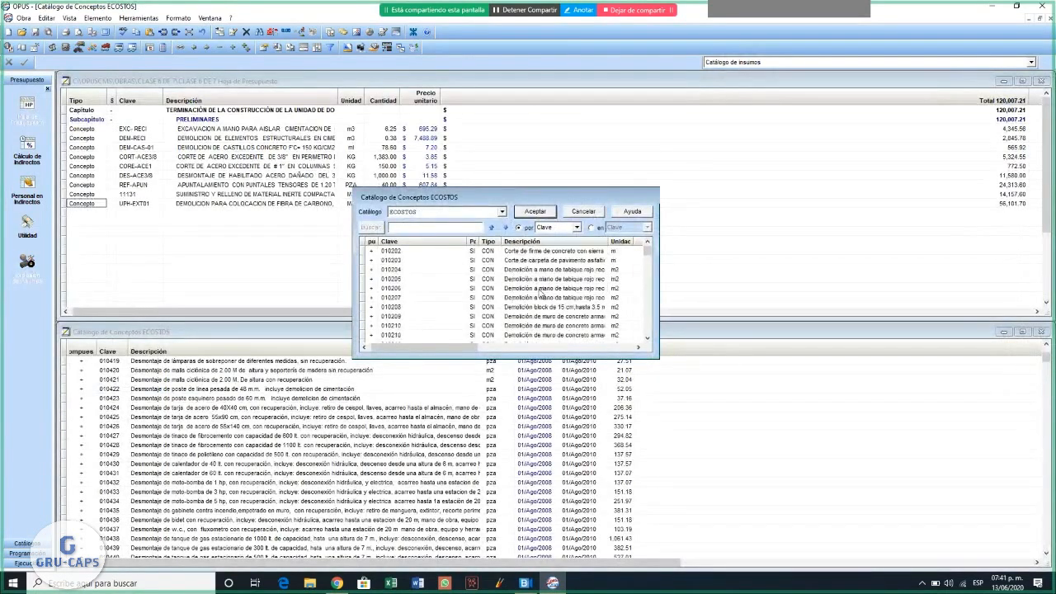
scroll(540, 293, down, 3)
click(540, 287)
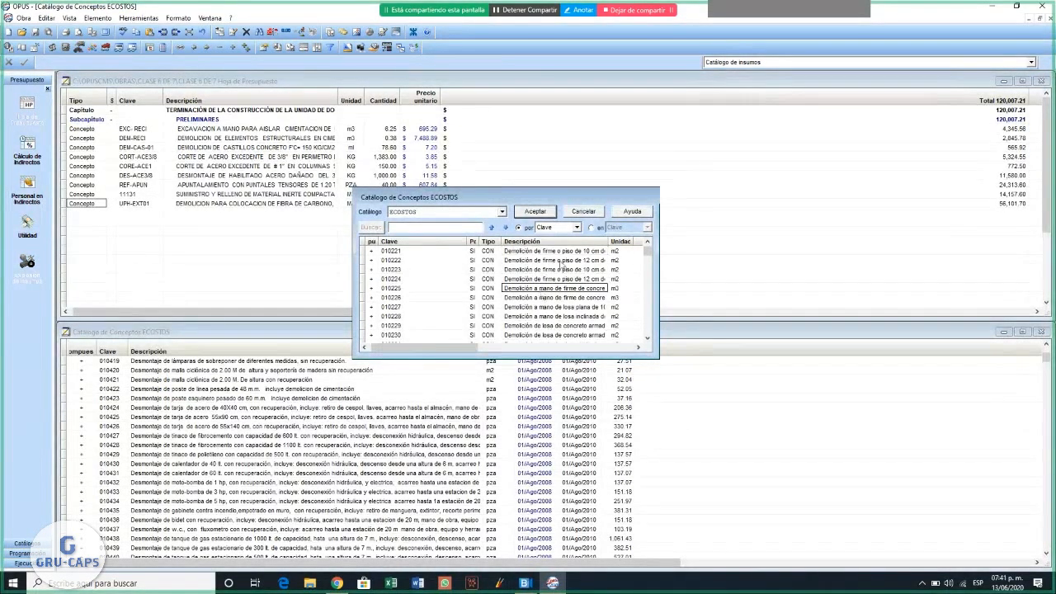
click(541, 215)
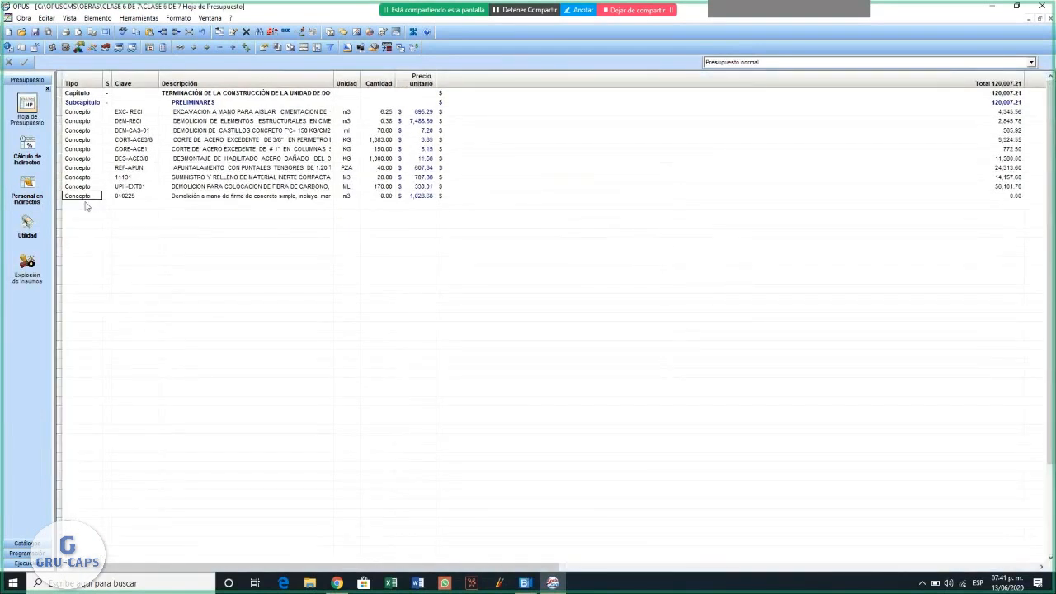
- Set the quantity of concept 010225 to 1000 and narrow the budget's Total column
click(288, 198)
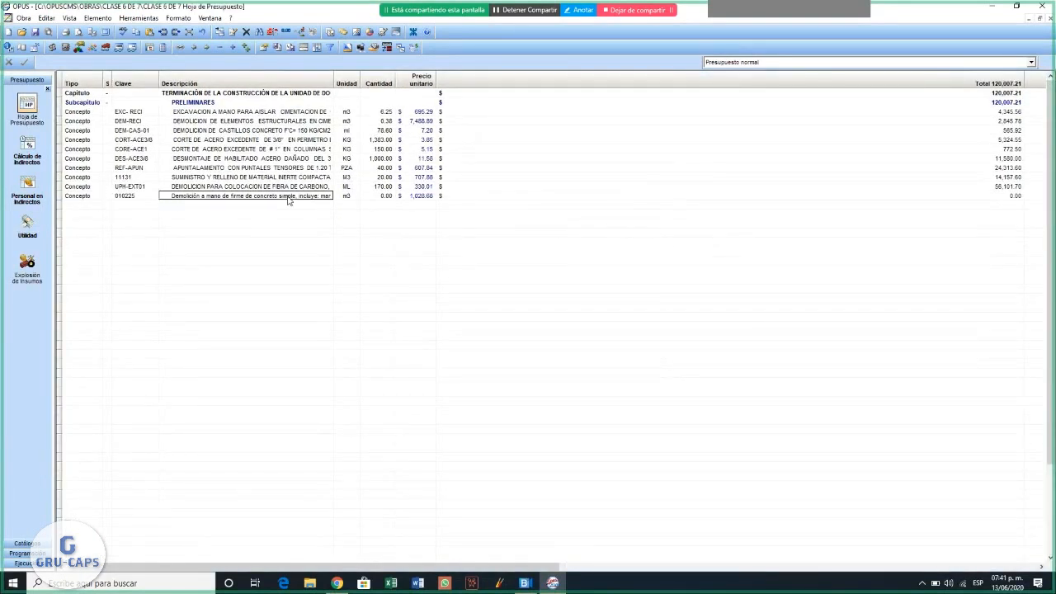
click(134, 197)
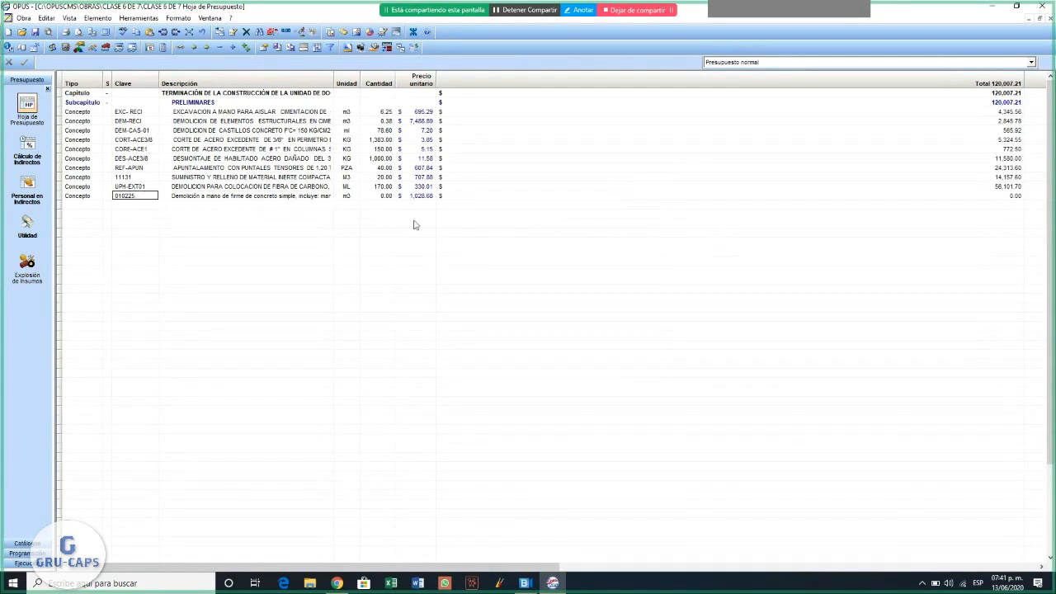
click(385, 198)
click(387, 197)
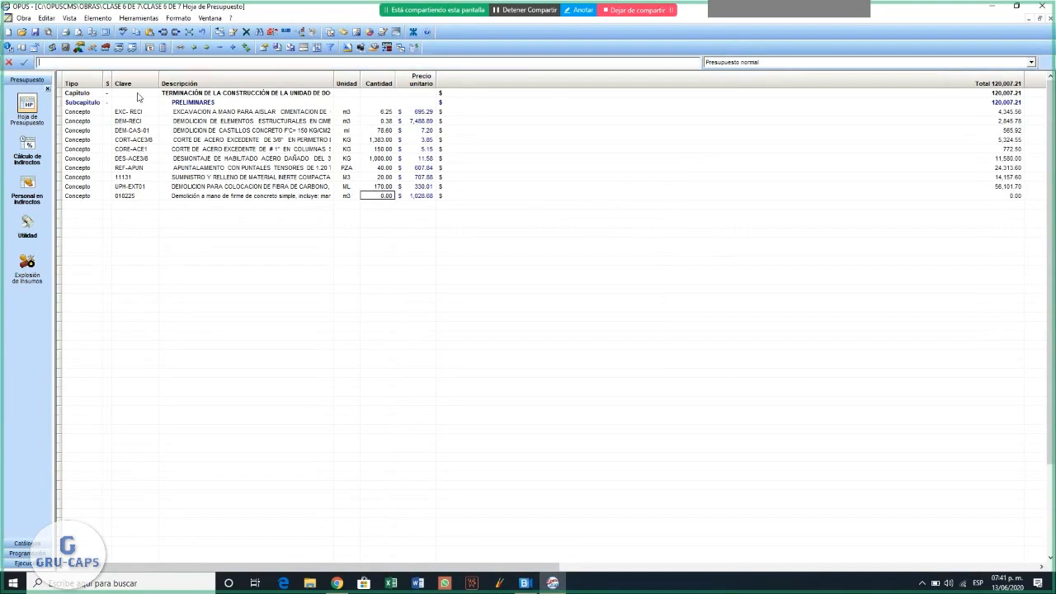
text(1000)
click(23, 62)
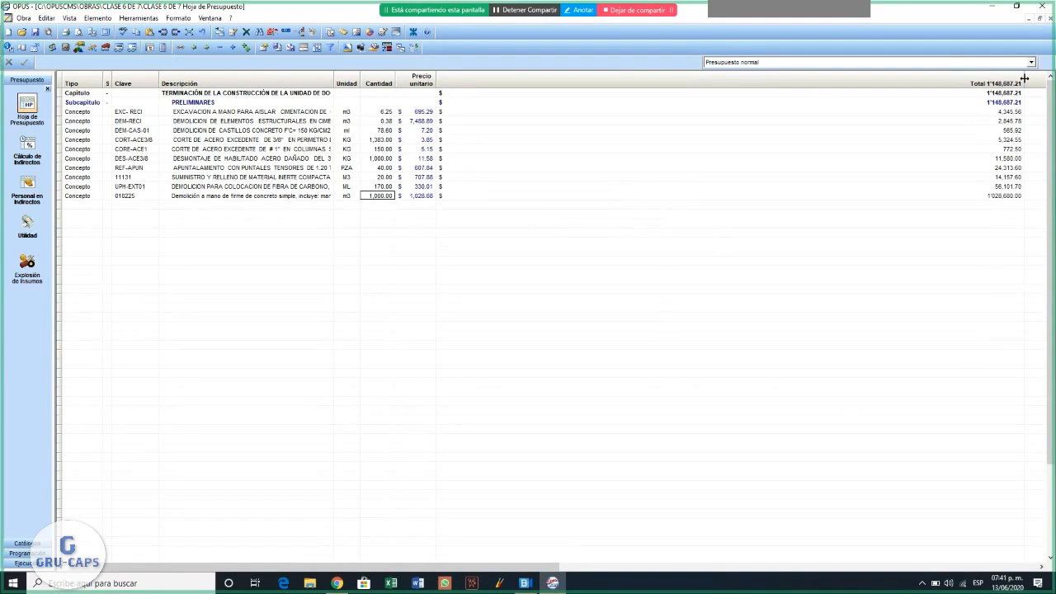
click(489, 104)
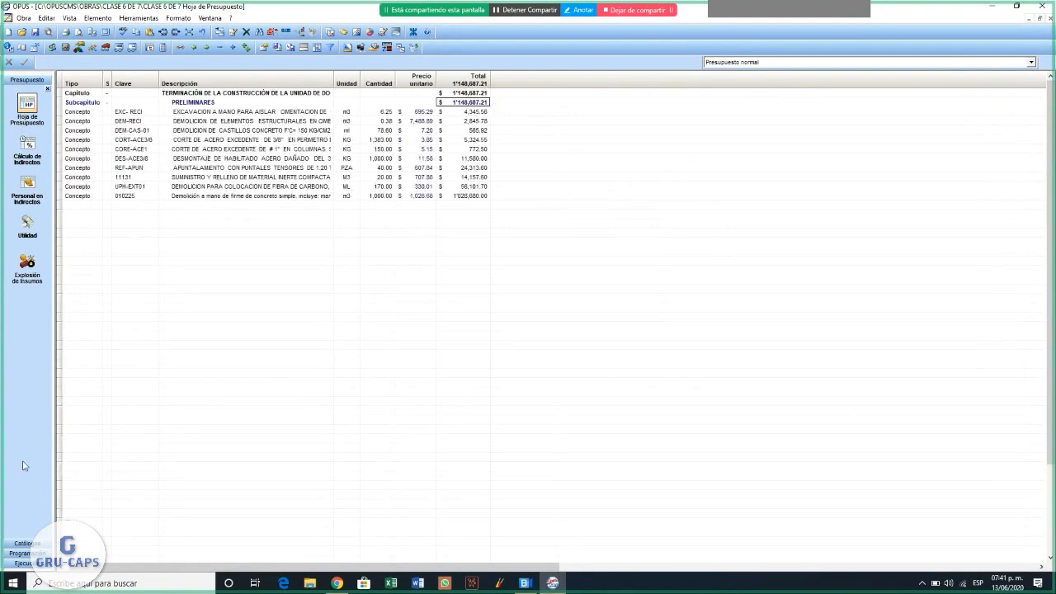
- Check the Programa de Obra for concept 010225 and return to the Hoja de Presupuesto
click(27, 553)
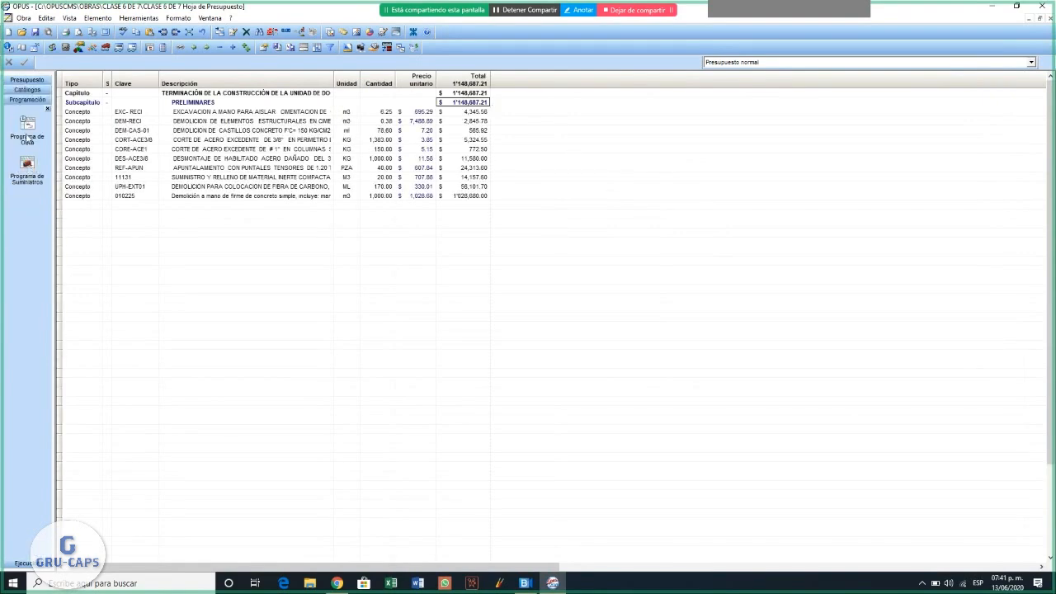
click(27, 138)
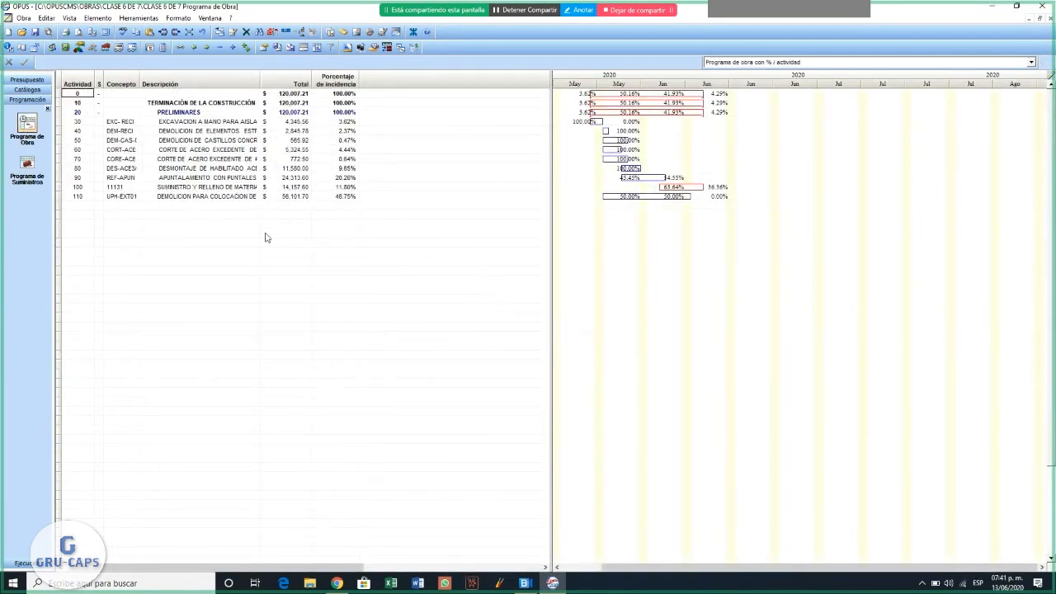
click(428, 198)
click(122, 197)
click(31, 80)
click(27, 109)
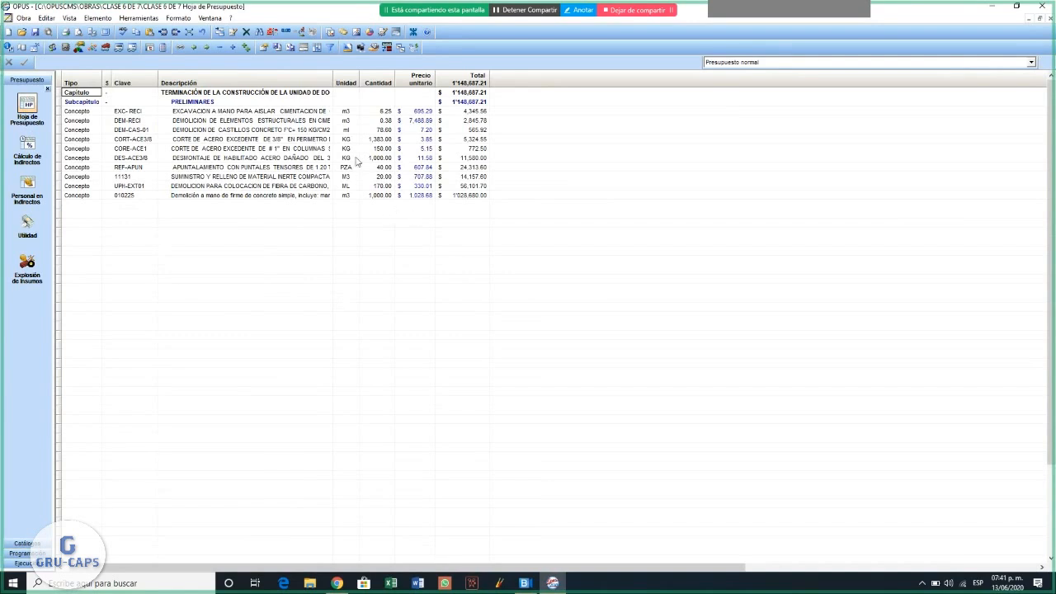
- Switch to the ECOSTOS Catálogo de Conceptos window and close it
click(210, 17)
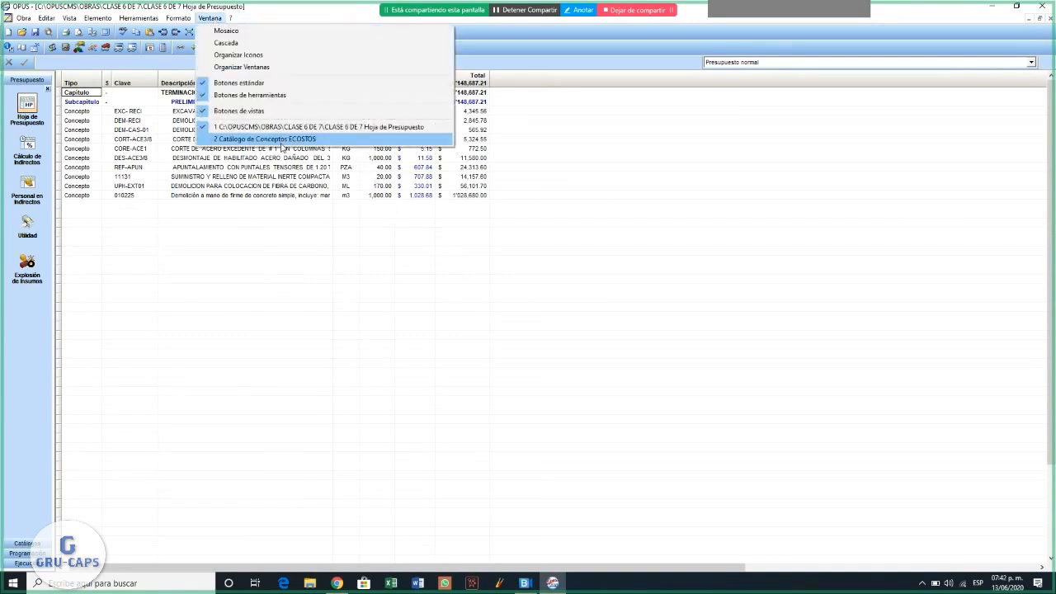
click(282, 140)
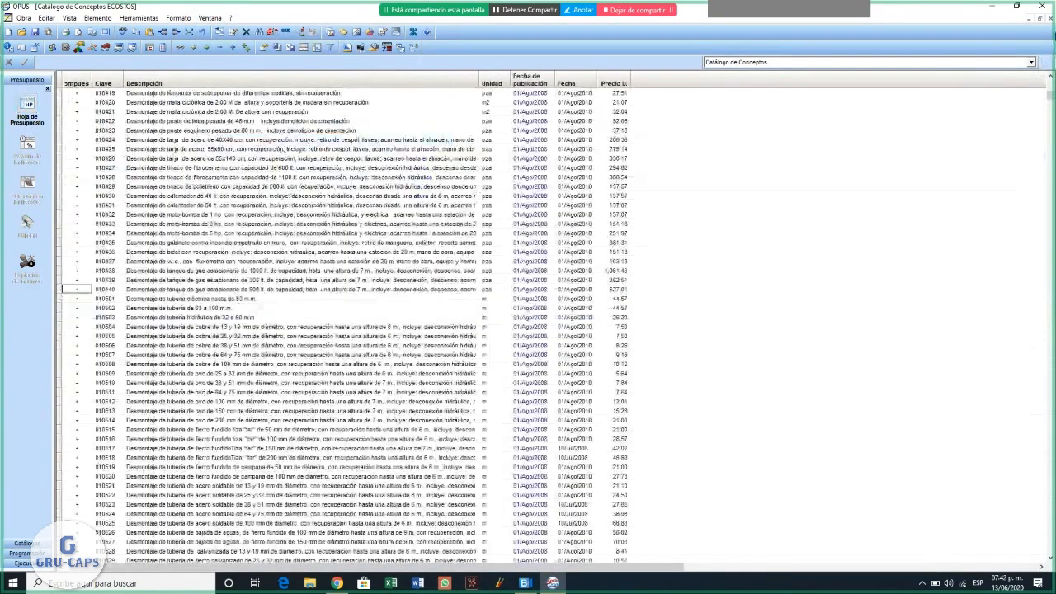
click(1052, 20)
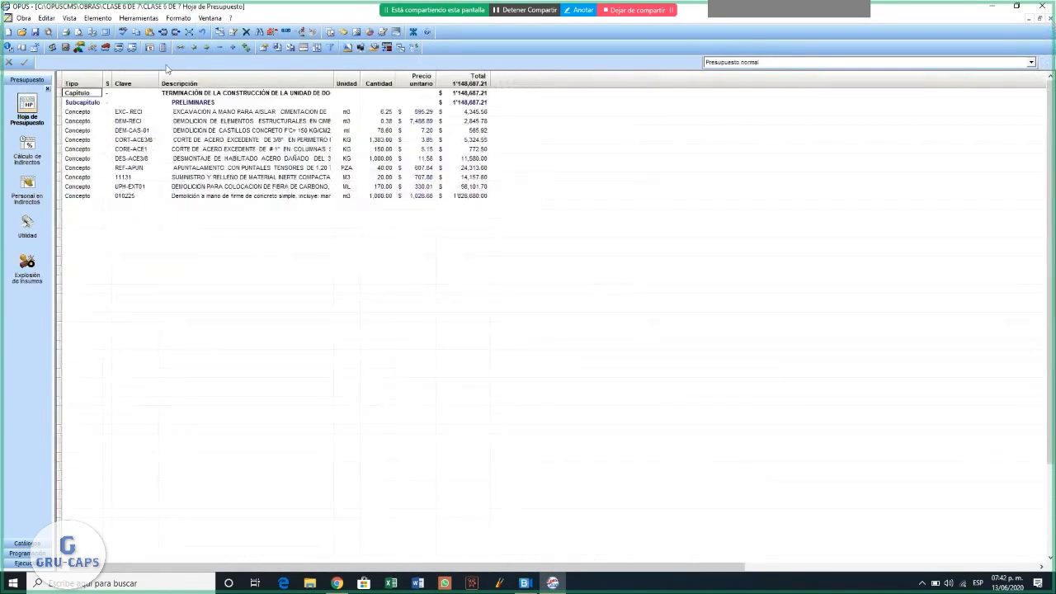
- Open the CLASE 6 DE 7 work in a second window and arrange both windows as a mosaic
click(24, 18)
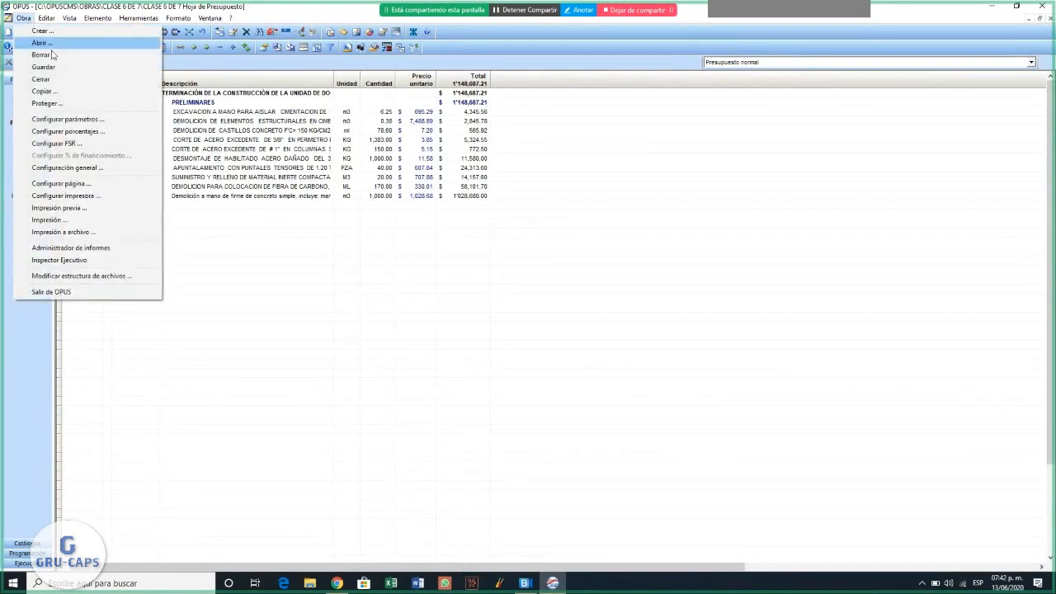
click(40, 43)
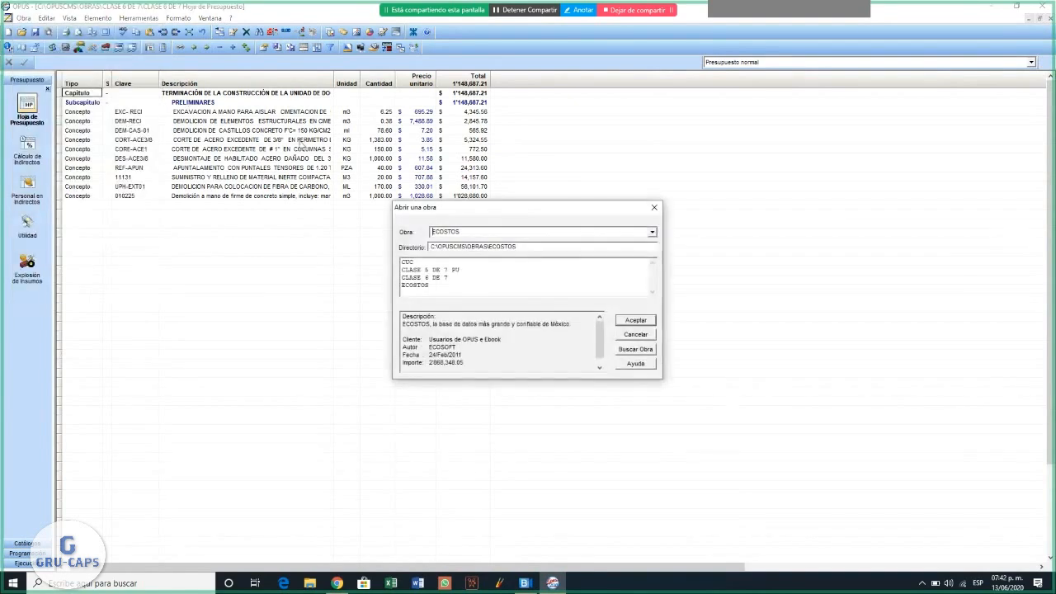
click(442, 277)
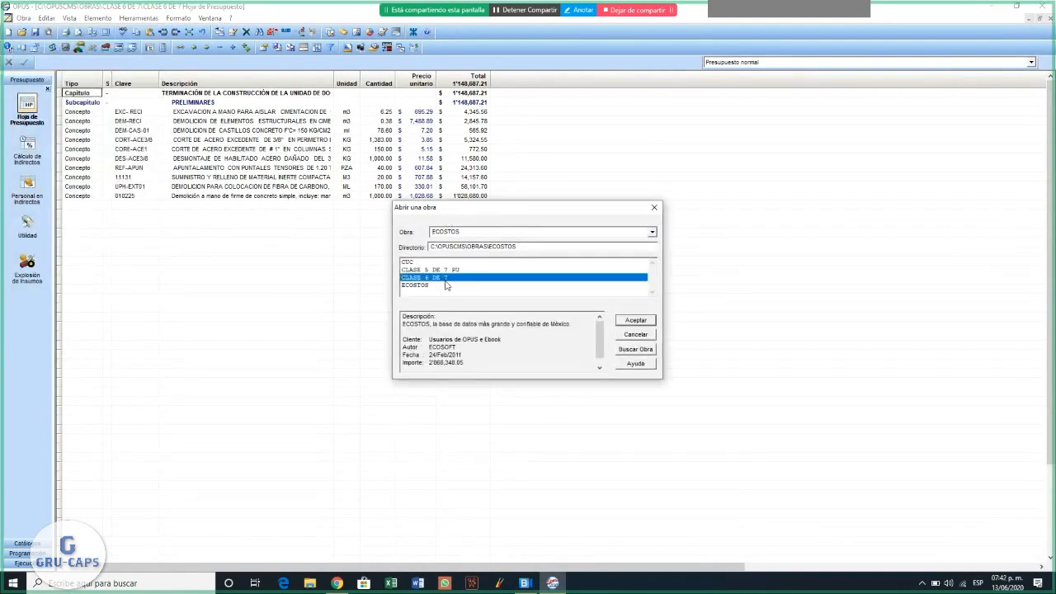
click(635, 320)
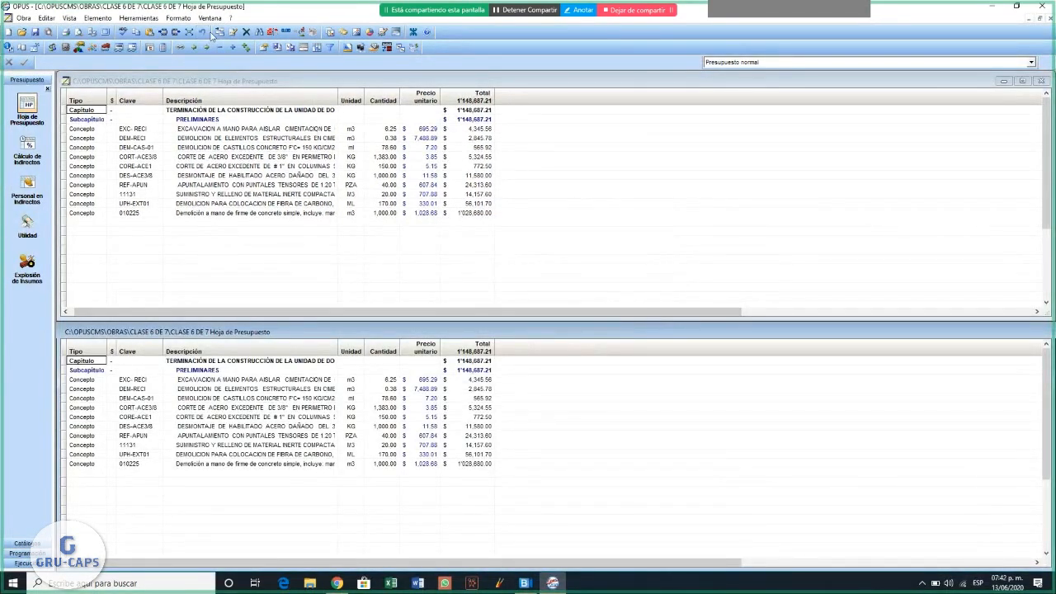
click(210, 18)
click(217, 32)
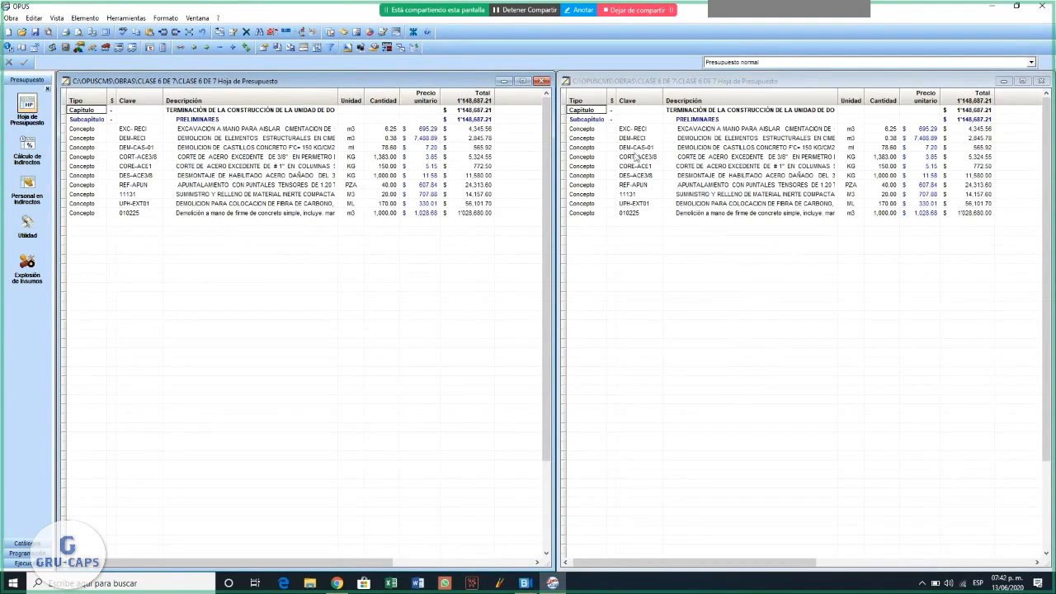
- Display the Programa de Obra in the second CLASE 6 DE 7 window
click(686, 320)
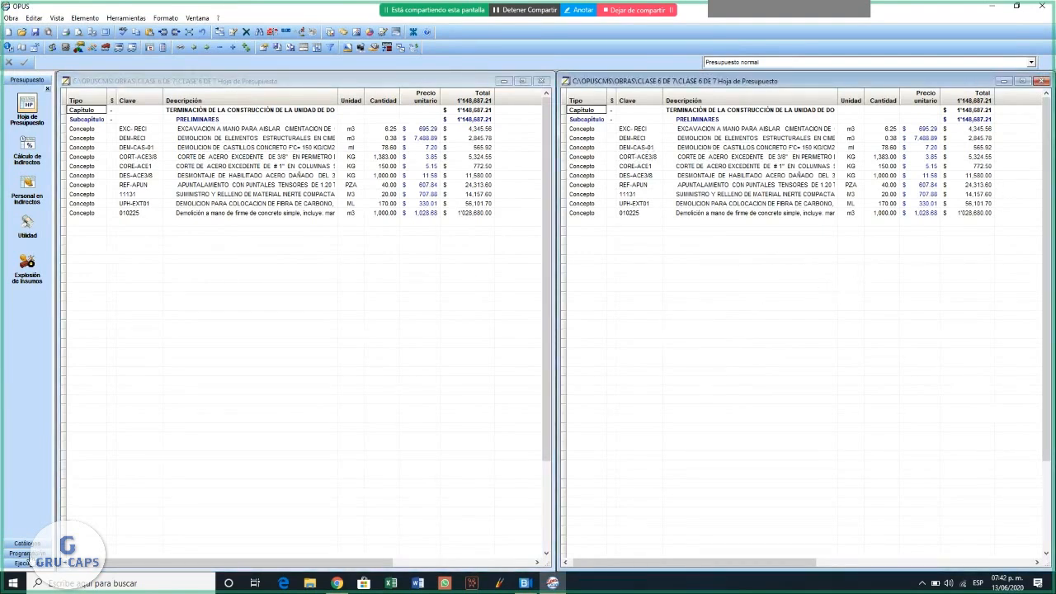
click(29, 553)
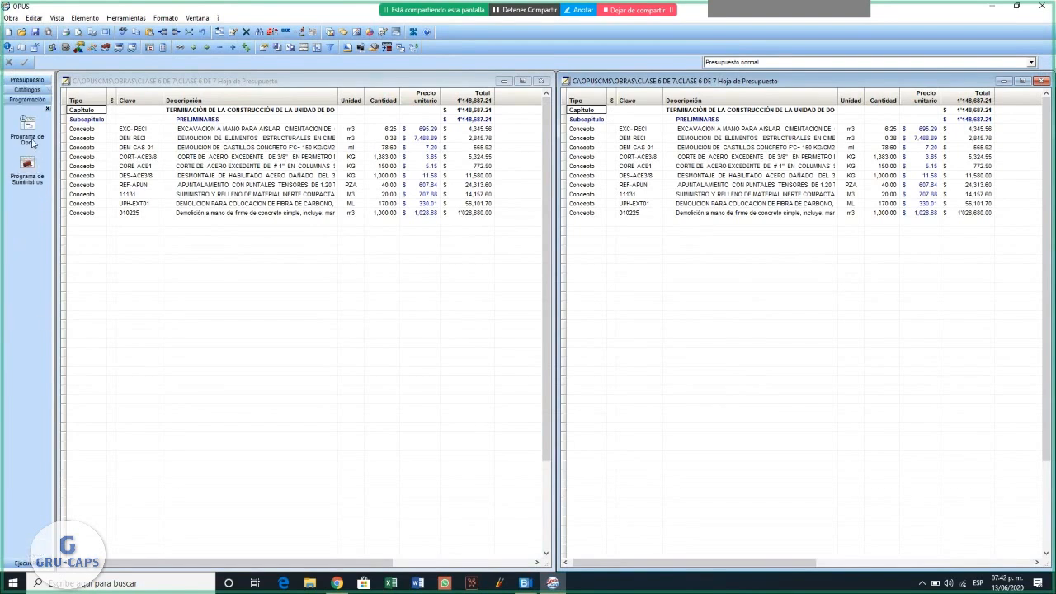
click(31, 140)
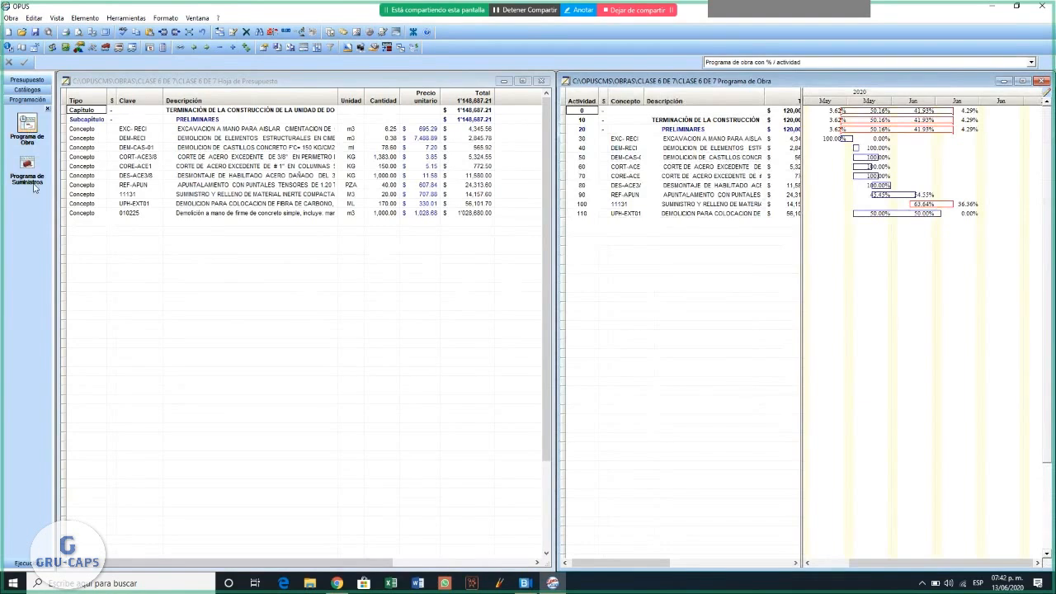
- Transfer concept 010225 from the Hoja de Presupuesto into the Programa de Obra below UPH-EXT01
click(209, 221)
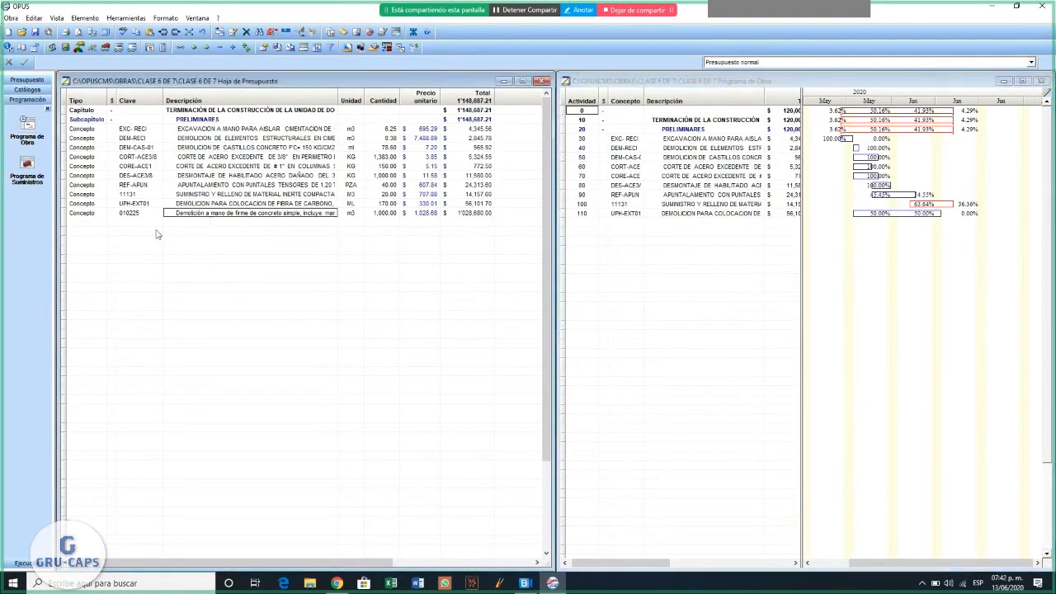
click(205, 216)
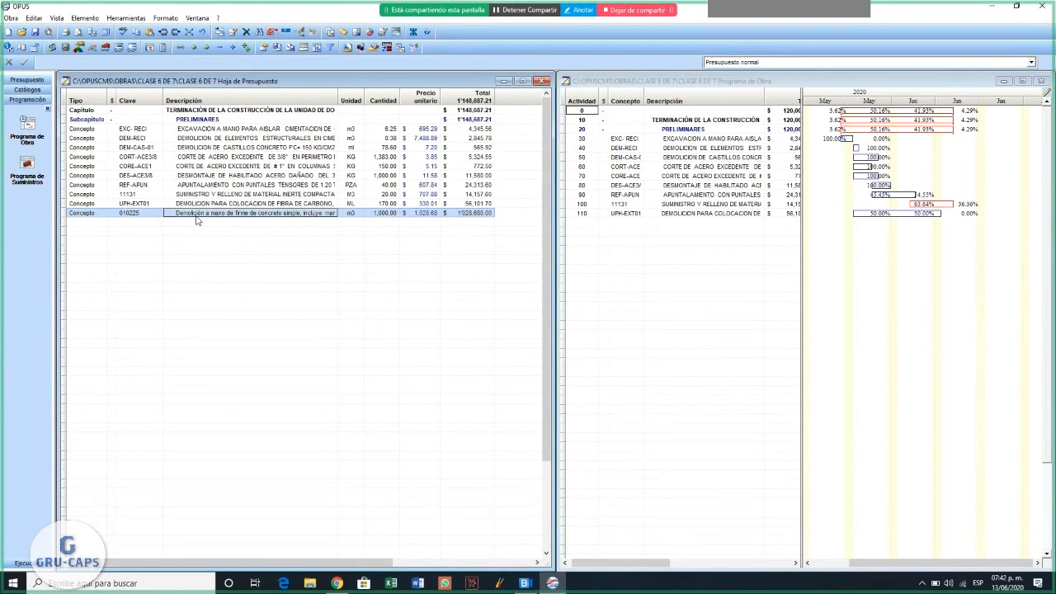
drag(196, 220, 644, 231)
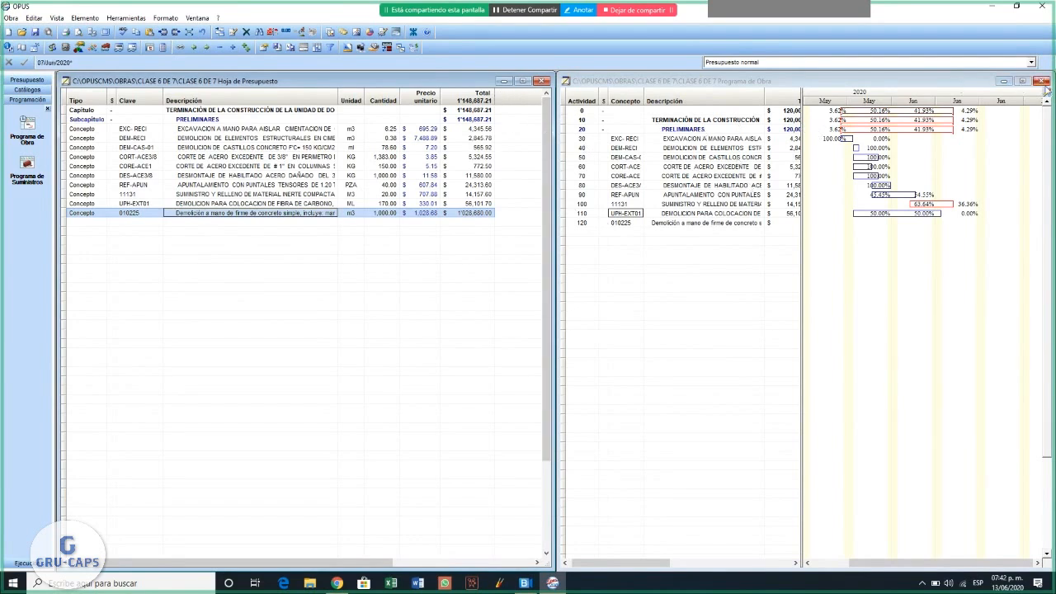
- Minimize the work program window, maximize the budget window, show the Programa de Obra in it and select activity 120's total
click(1004, 82)
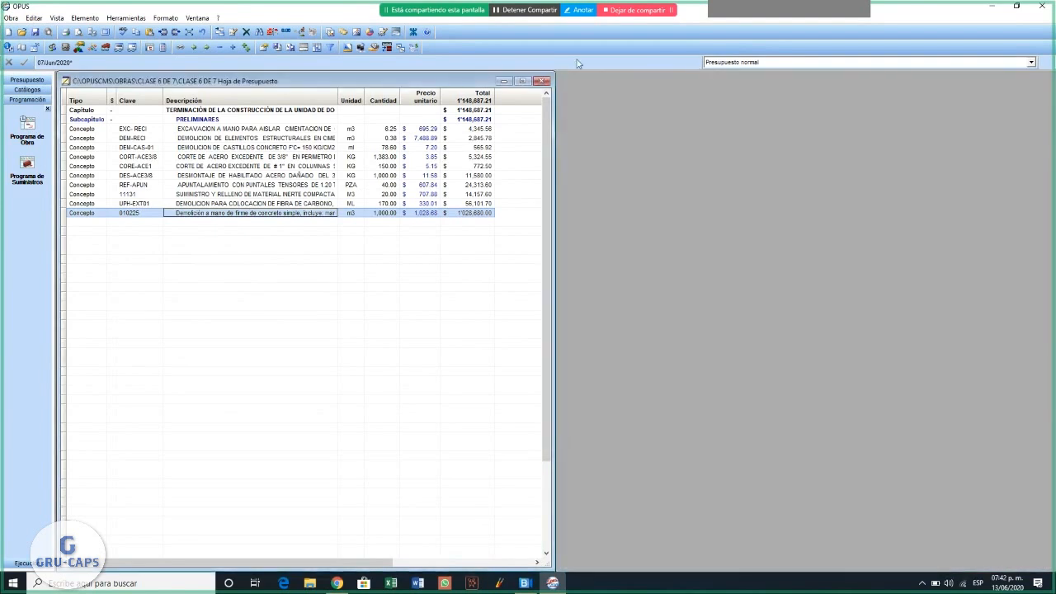
click(523, 83)
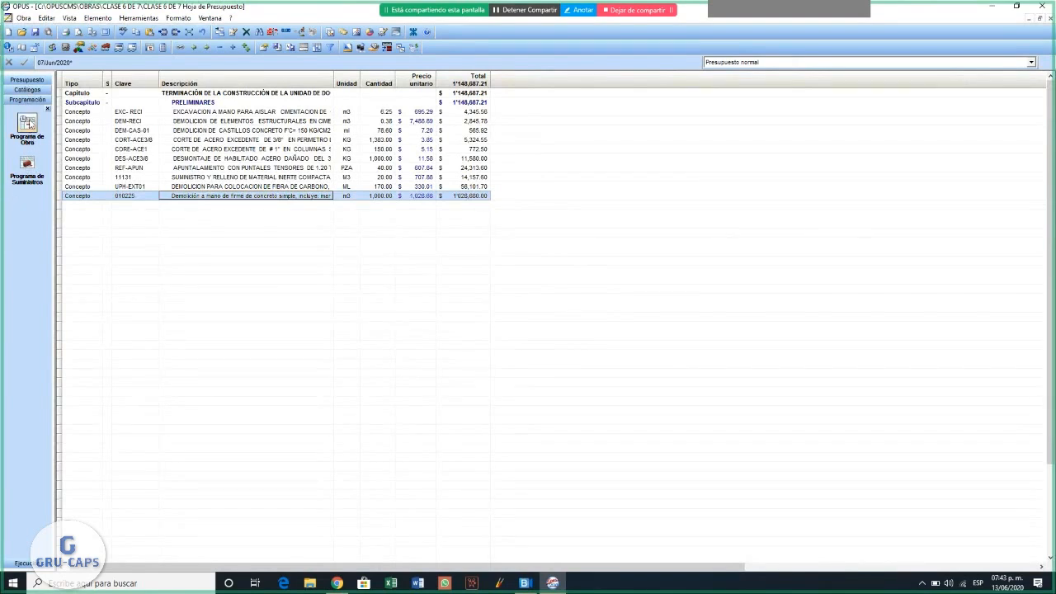
click(27, 126)
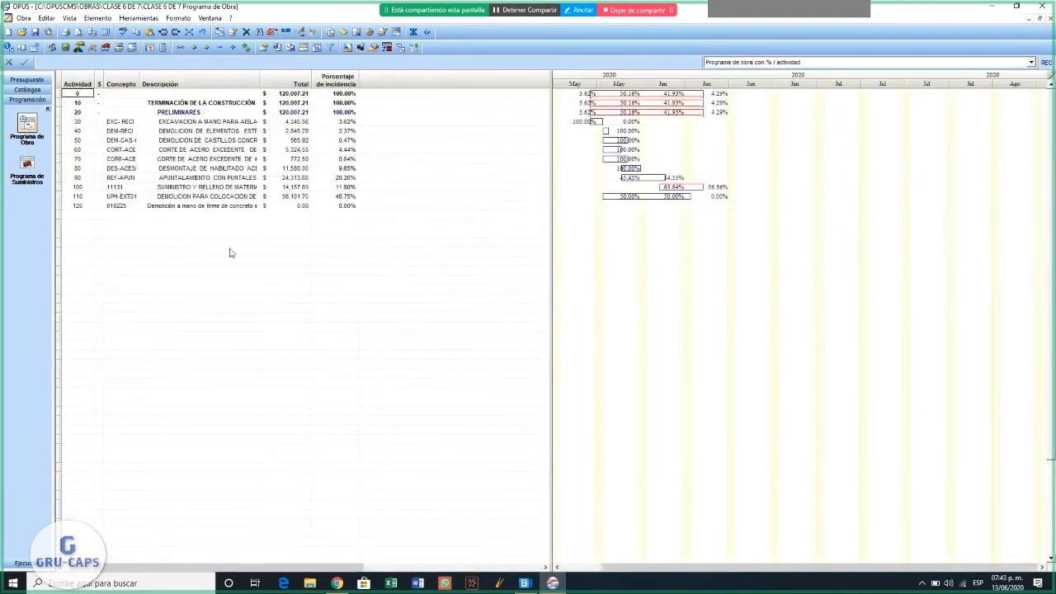
click(288, 208)
- Switch the work program to the Programa de obra view
click(821, 63)
click(763, 93)
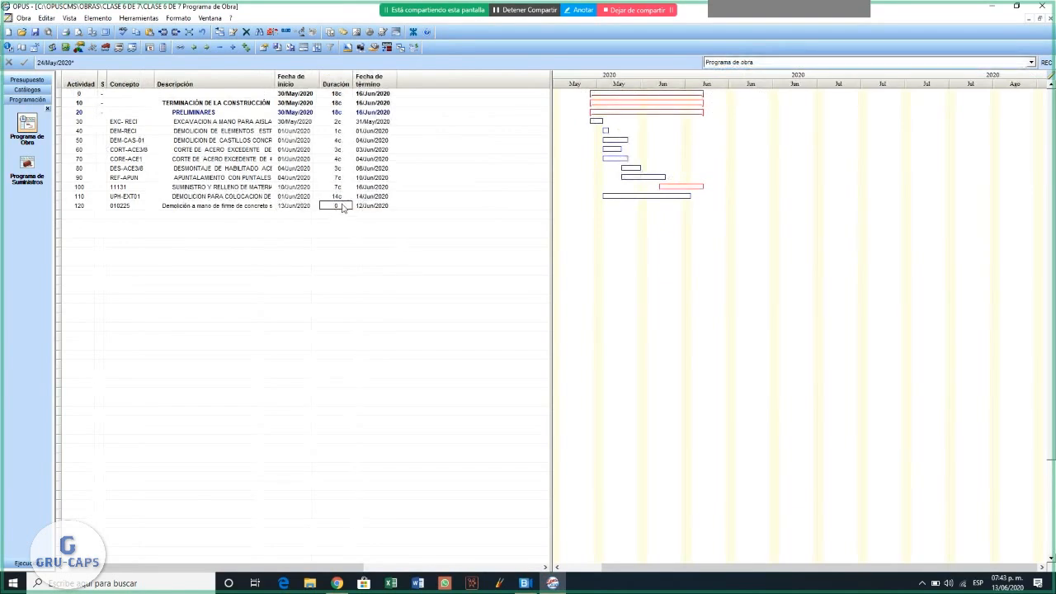
click(307, 199)
click(302, 207)
text(01)
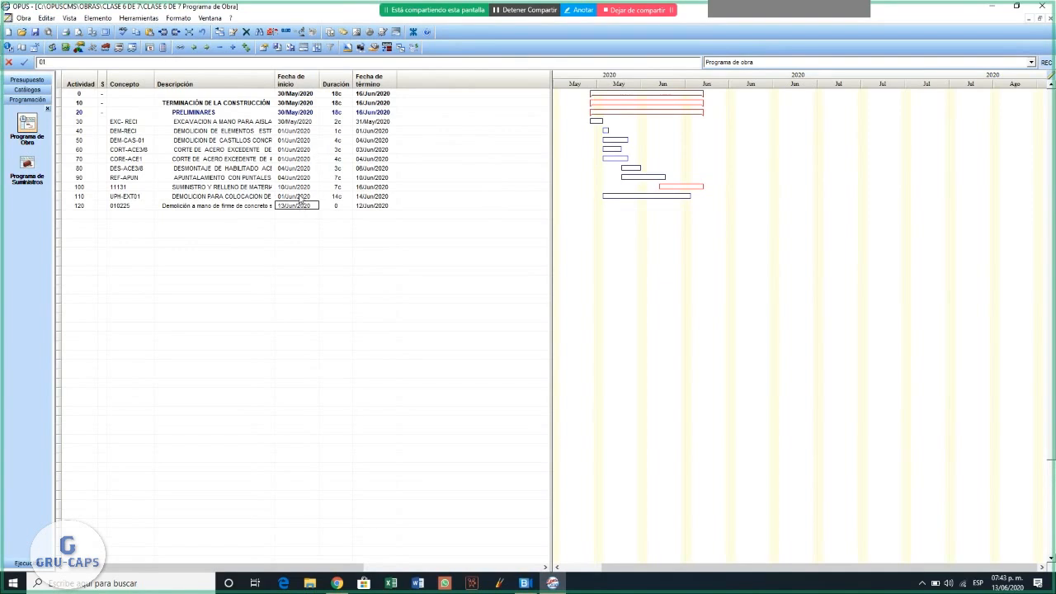
click(302, 198)
click(295, 206)
- Set activity 120's duration to 14C and accept 1000.00 m3 as its quantity
click(337, 207)
text(14C)
key(Return)
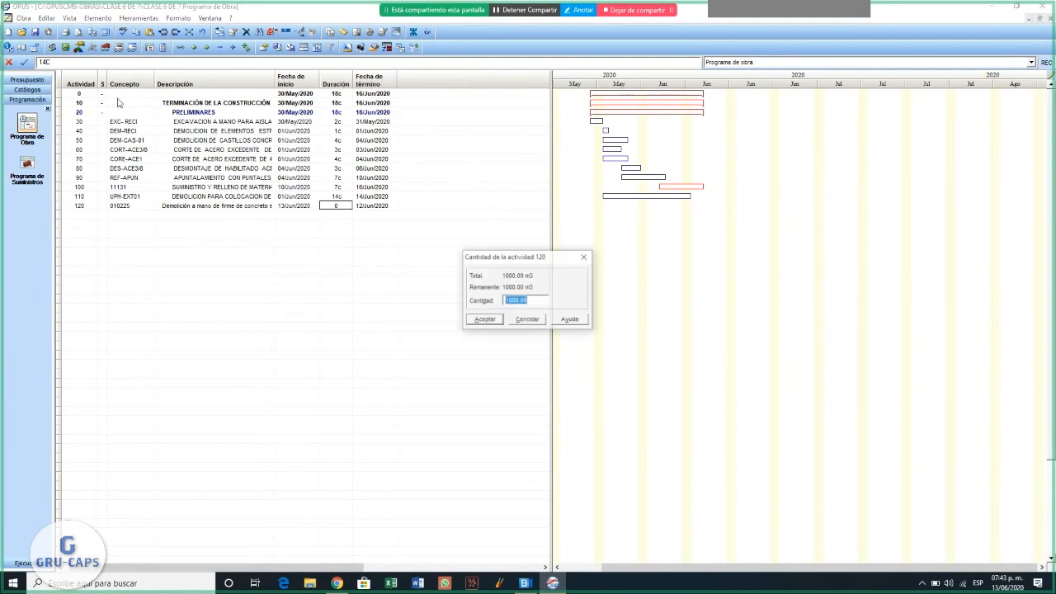
click(493, 322)
- Copy the start date 01/Jun/2020 from activity 110 (UPH-EXT01) and apply it as activity 120's start date
click(298, 198)
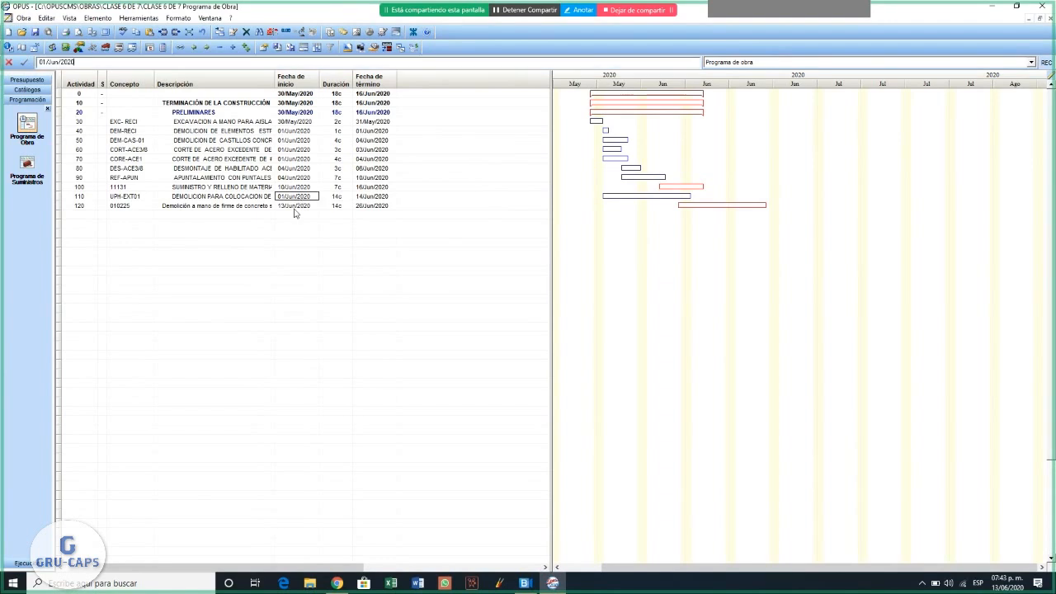
drag(77, 63, 2, 49)
key(ctrl+c)
click(289, 207)
drag(75, 62, 3, 47)
key(ctrl+v)
click(22, 63)
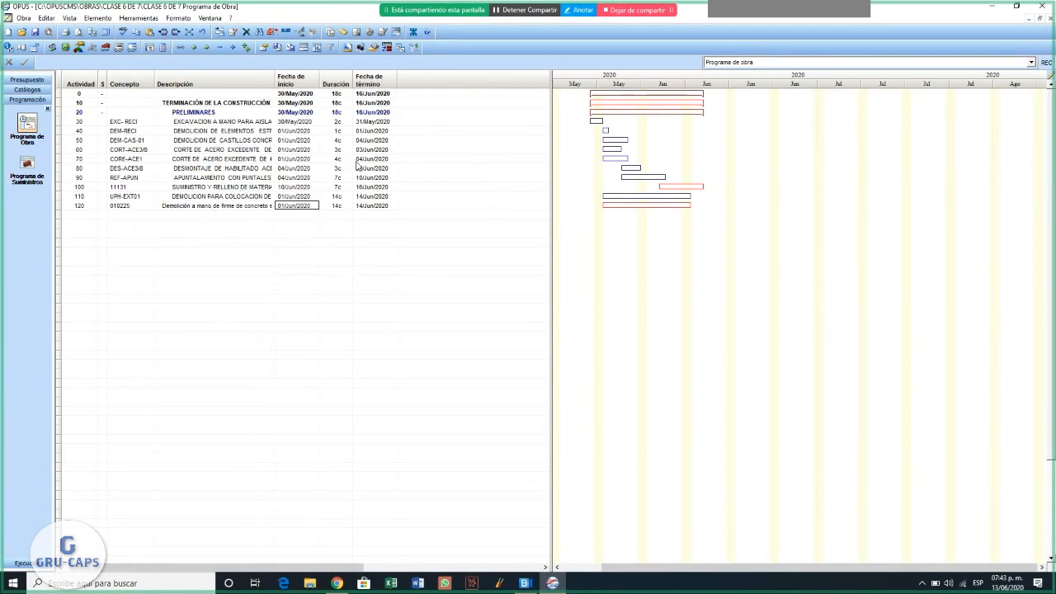
- Check the Hoja de Presupuesto, return to the Programa de Obra and look through its available views
click(31, 80)
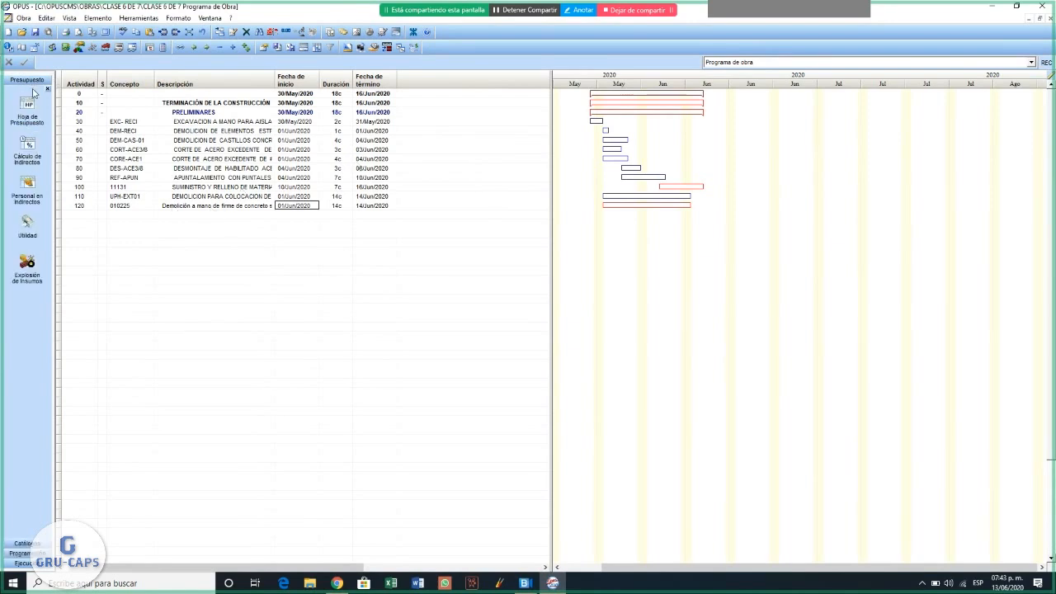
click(28, 105)
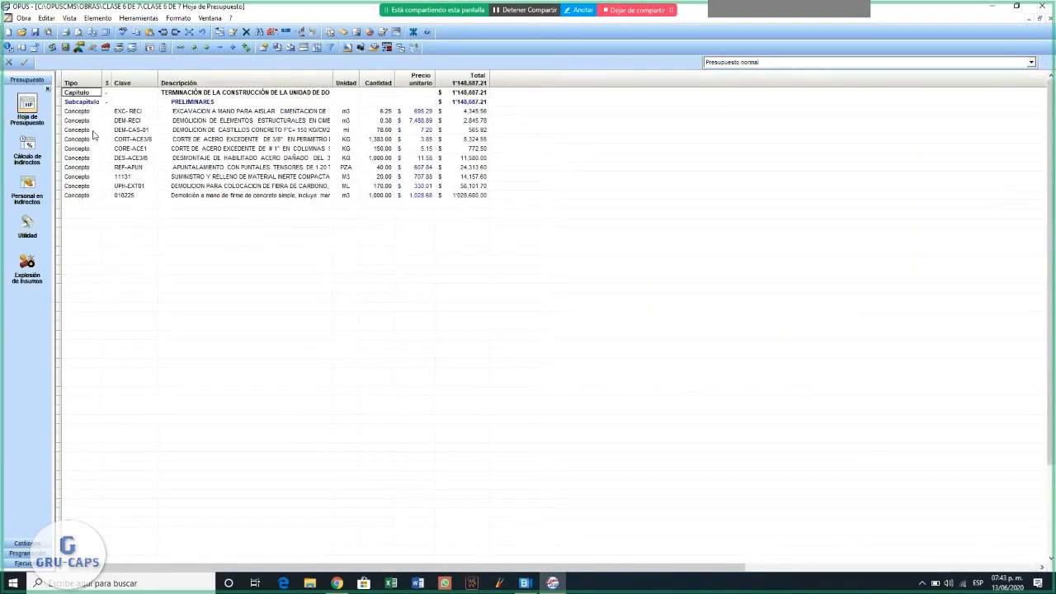
click(24, 553)
click(28, 132)
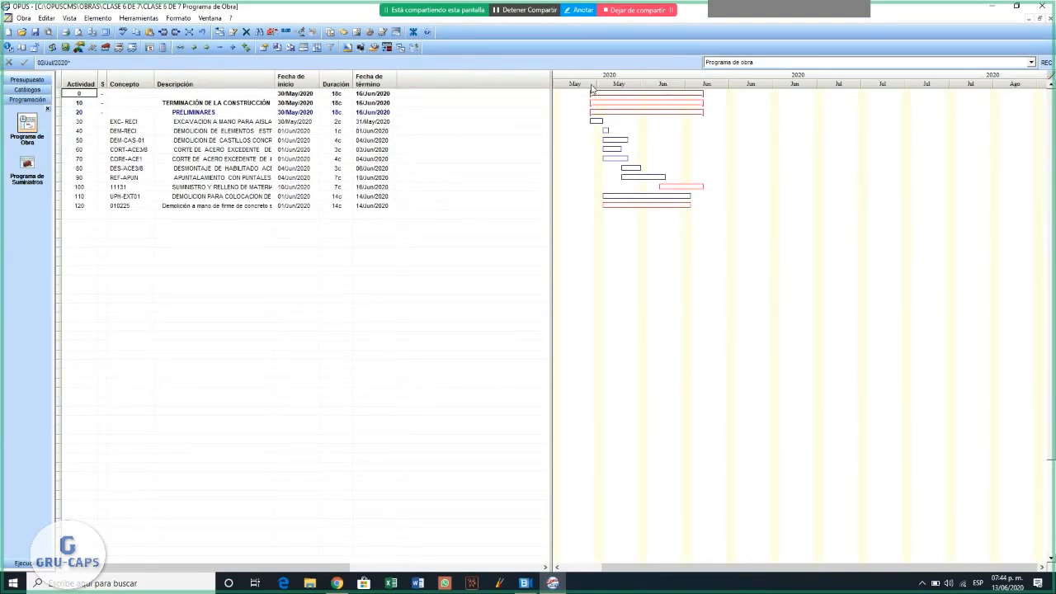
click(1031, 62)
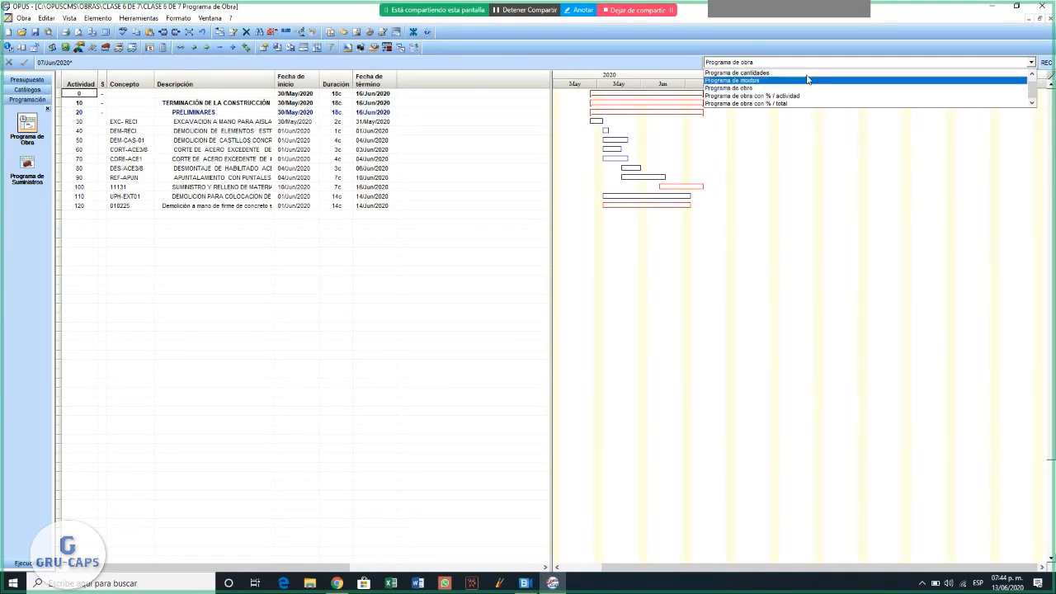
click(440, 252)
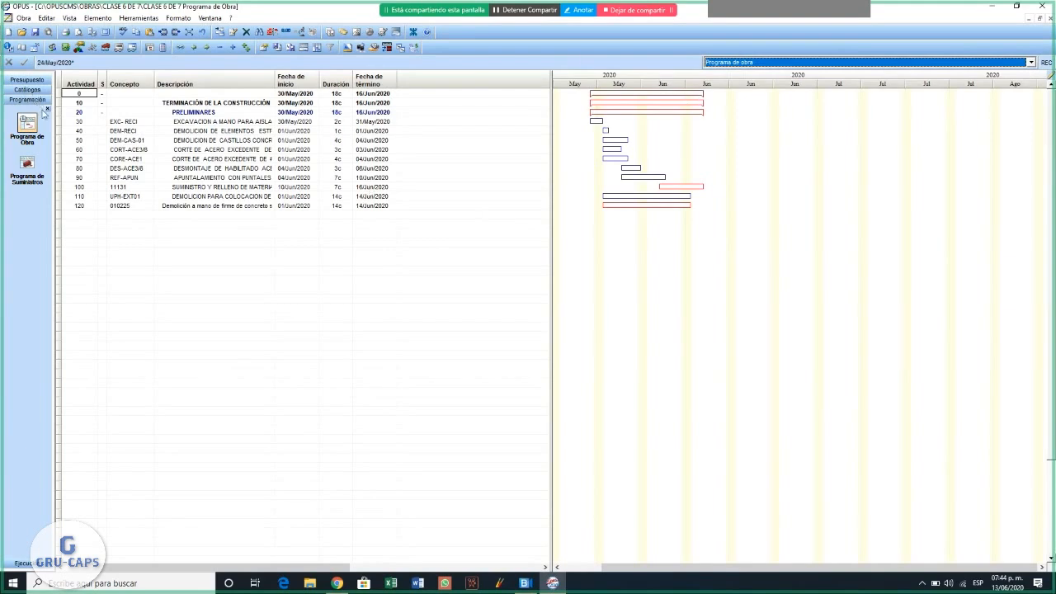
- Return to the Hoja de Presupuesto and open the JOR8HR Factor de Salario Real calculation for modification
click(27, 79)
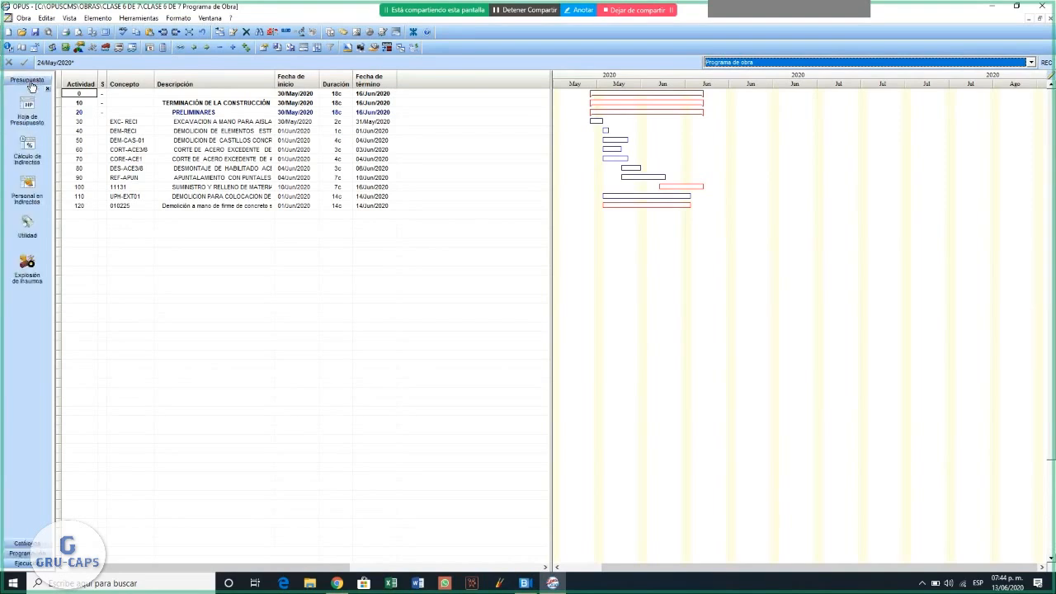
click(27, 102)
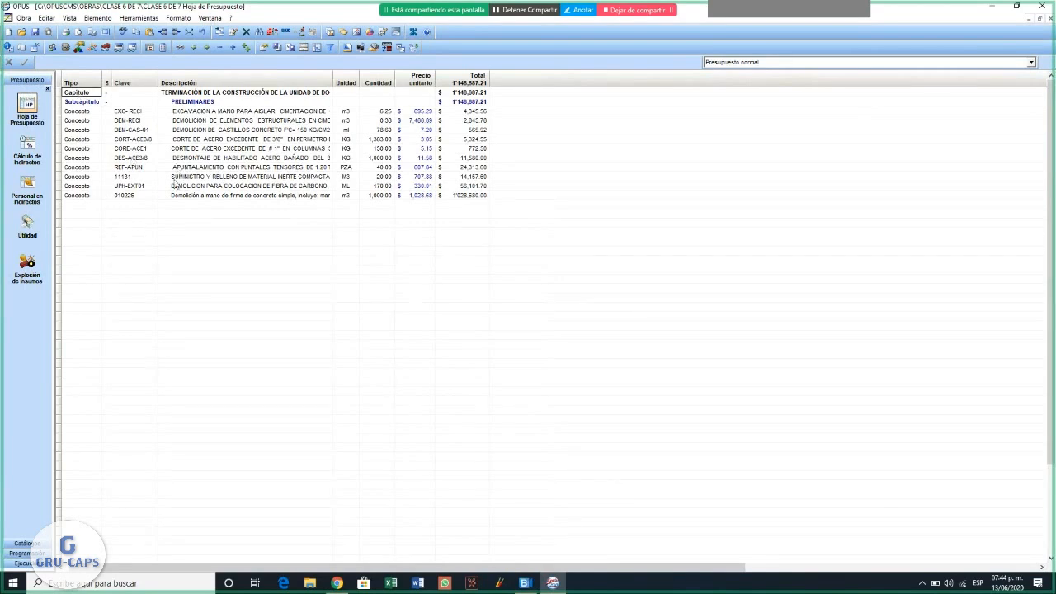
click(51, 48)
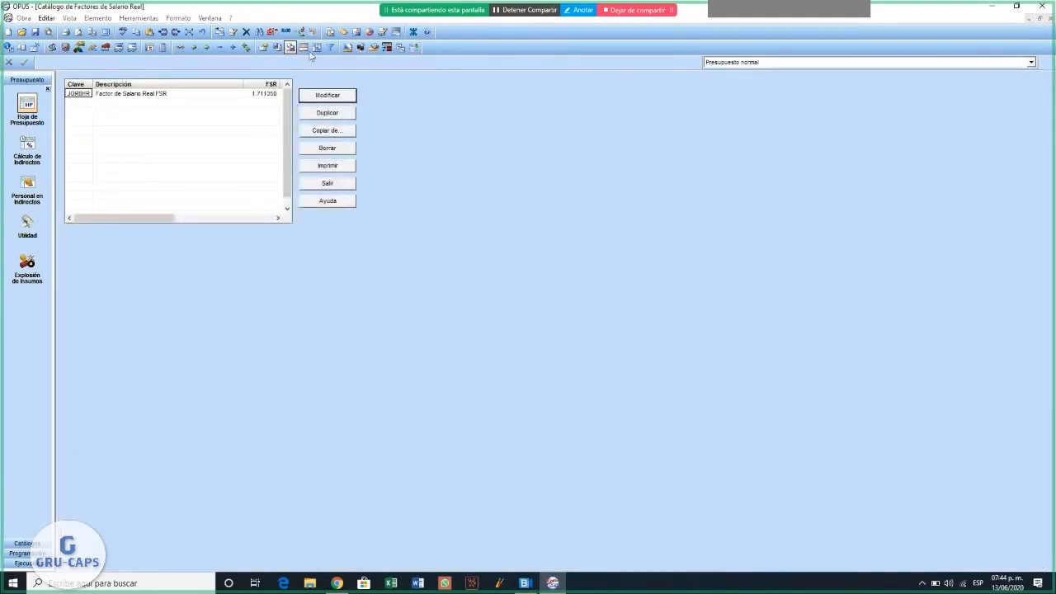
click(328, 96)
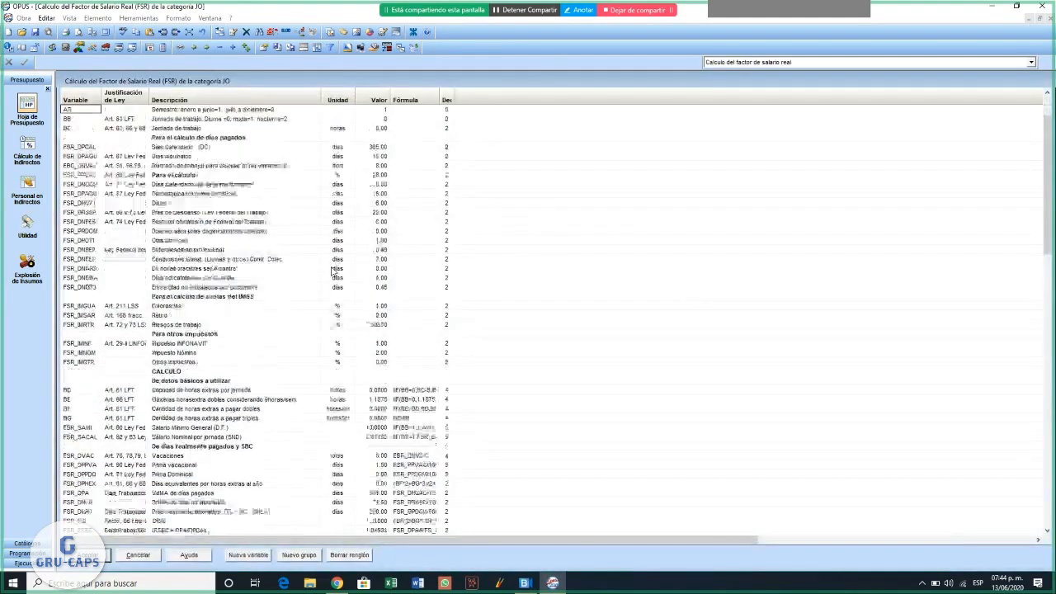
- Examine the basic data of the salary factor calculation, from the De concurso entries down to the Riesgos de trabajo value
scroll(278, 220, up, 1)
click(195, 137)
key(Right)
key(Right)
key(Down)
key(Down)
key(Down)
key(Down)
key(Down)
key(Down)
key(Down)
key(Down)
key(Down)
key(Down)
key(Down)
key(Down)
key(Down)
key(Down)
key(Down)
key(Down)
key(Down)
key(Down)
key(Down)
key(Down)
key(Down)
key(Down)
key(Down)
key(Down)
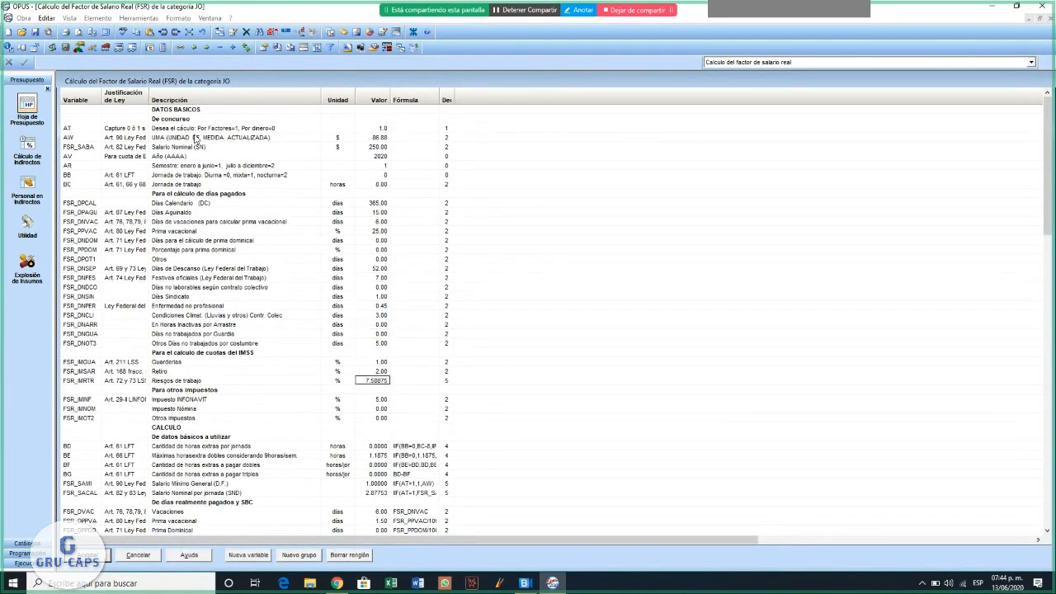
key(Left)
key(Left)
key(Left)
key(Right)
key(Right)
key(Right)
key(Right)
key(Left)
- Accept the salary factor calculation, leave the factor catalog and open the Mano de Obra catalog
click(25, 544)
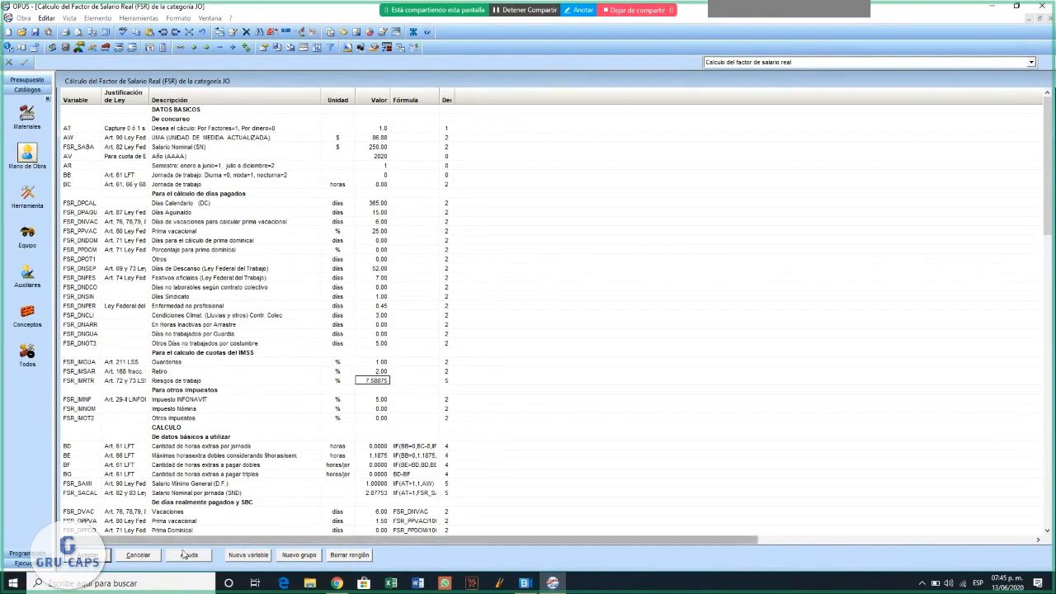
click(89, 555)
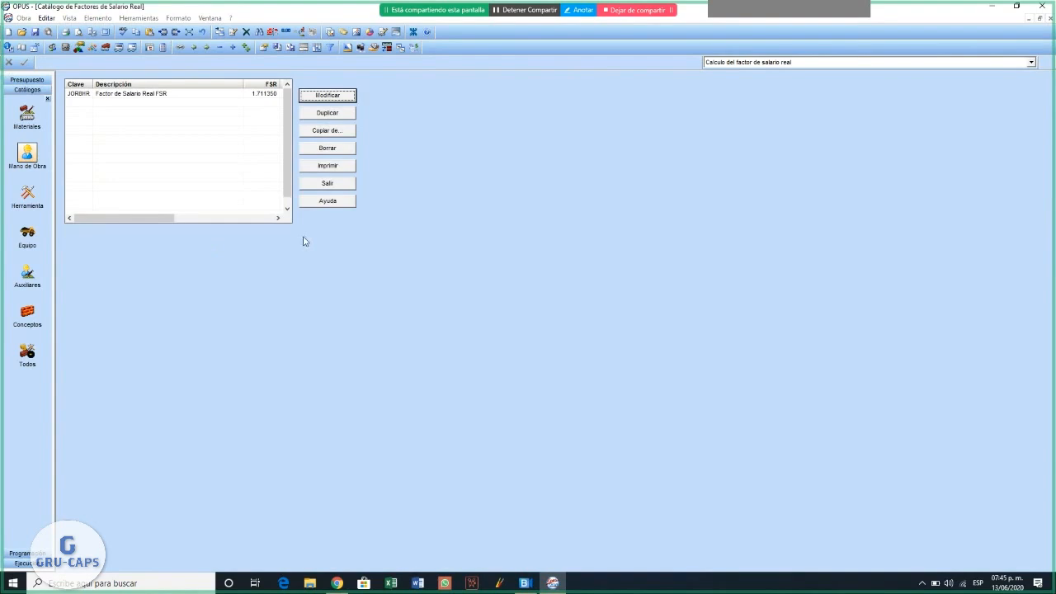
click(329, 184)
click(27, 157)
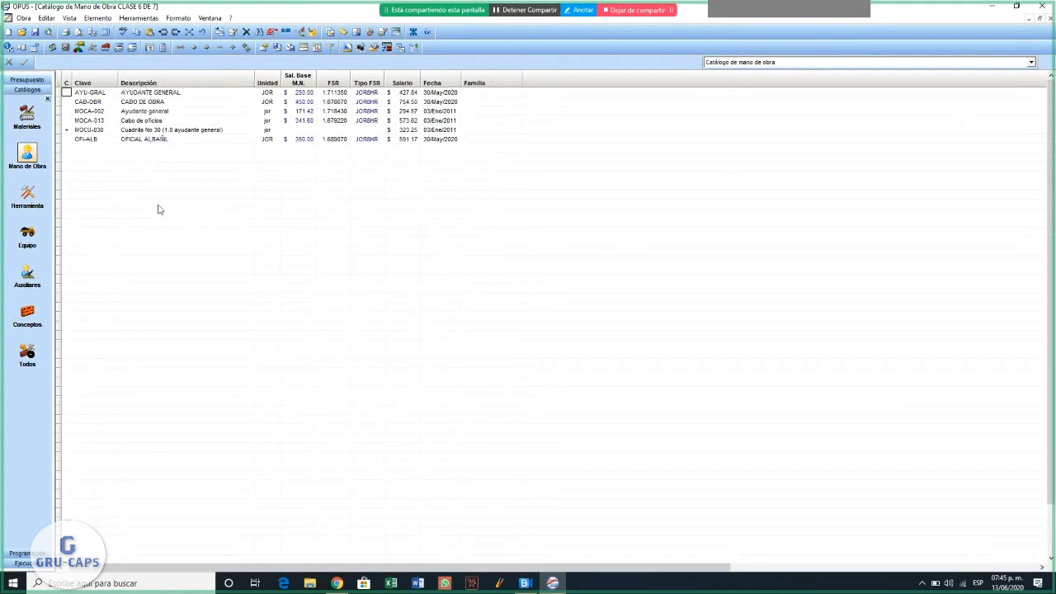
- Change the type of crew MOCU-030 (Cuadrilla No 30) from labor to AUXILIAR
click(180, 131)
right_click(180, 135)
click(211, 153)
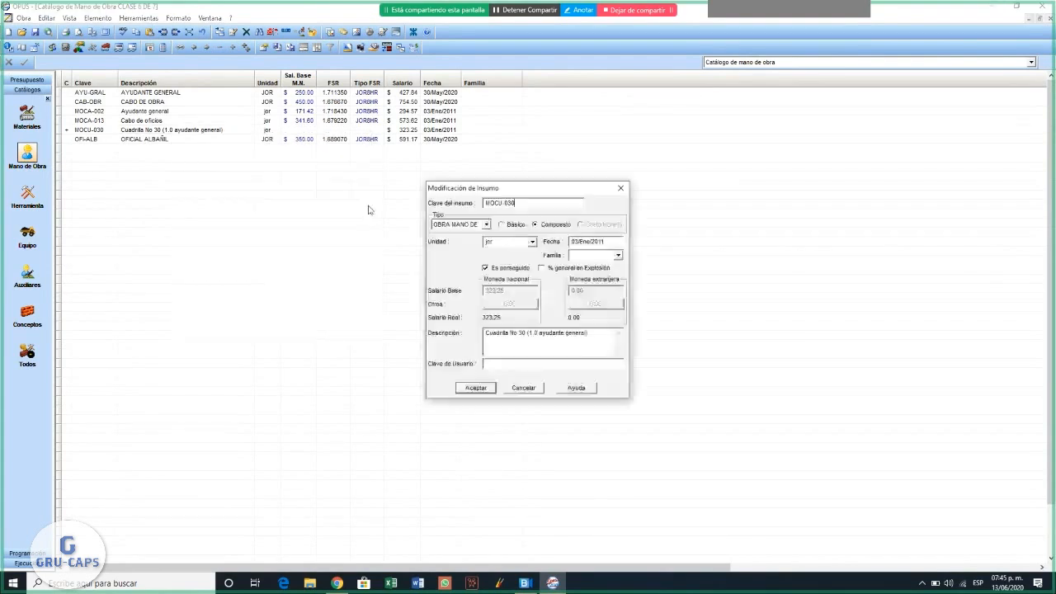
click(487, 224)
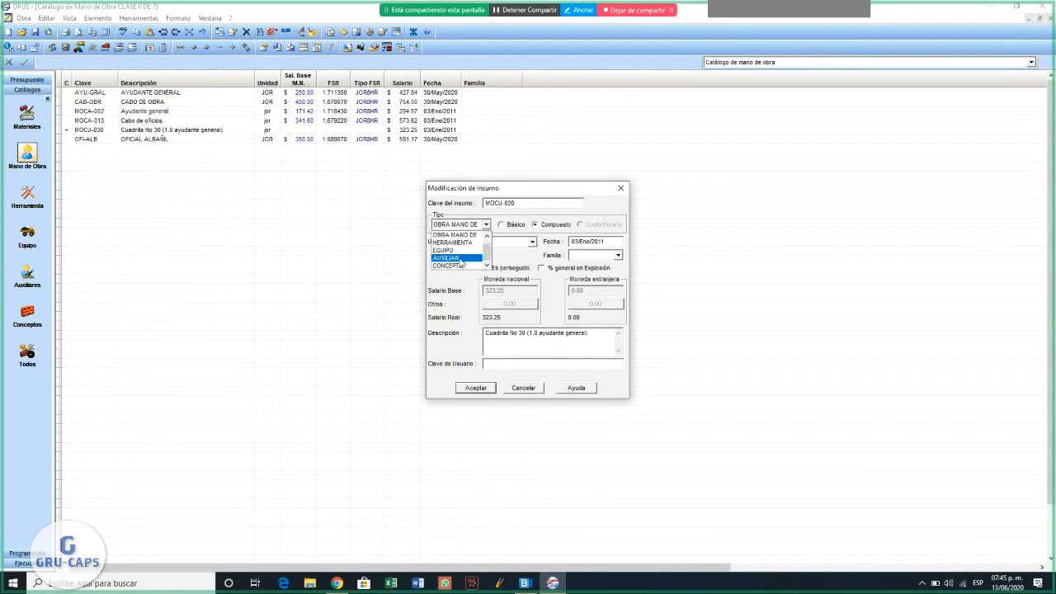
click(450, 250)
click(478, 386)
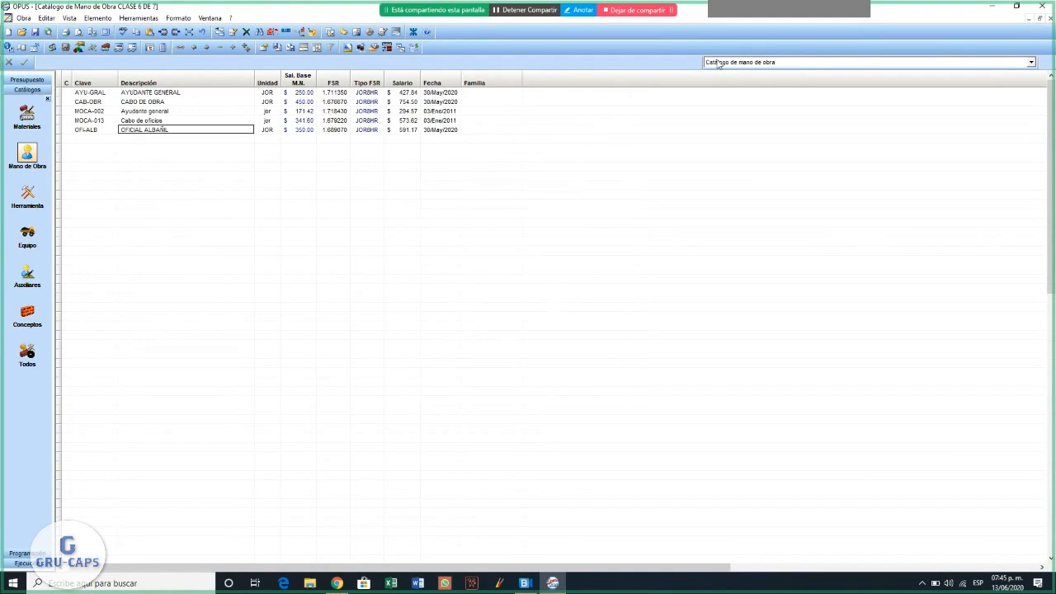
- Open a print preview of the Cálculo del Factor de Salario real report for the complete range
click(22, 18)
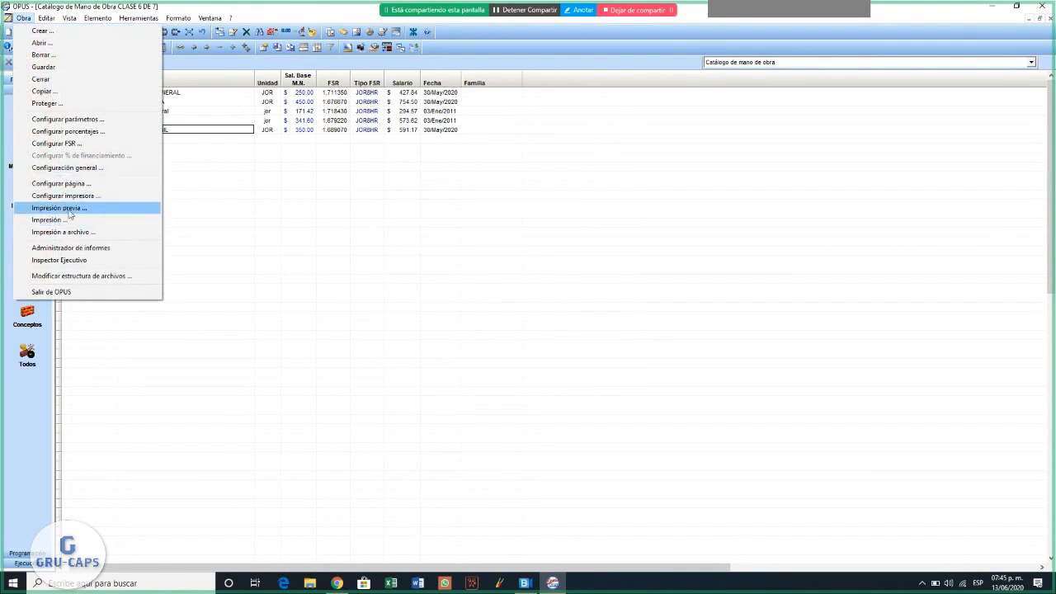
click(69, 210)
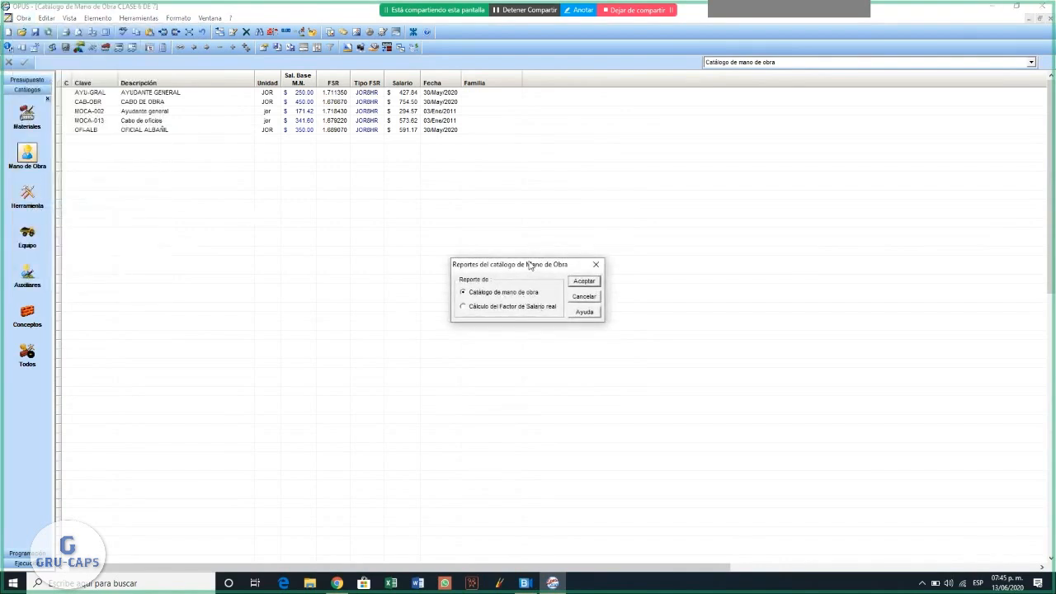
drag(529, 264, 565, 207)
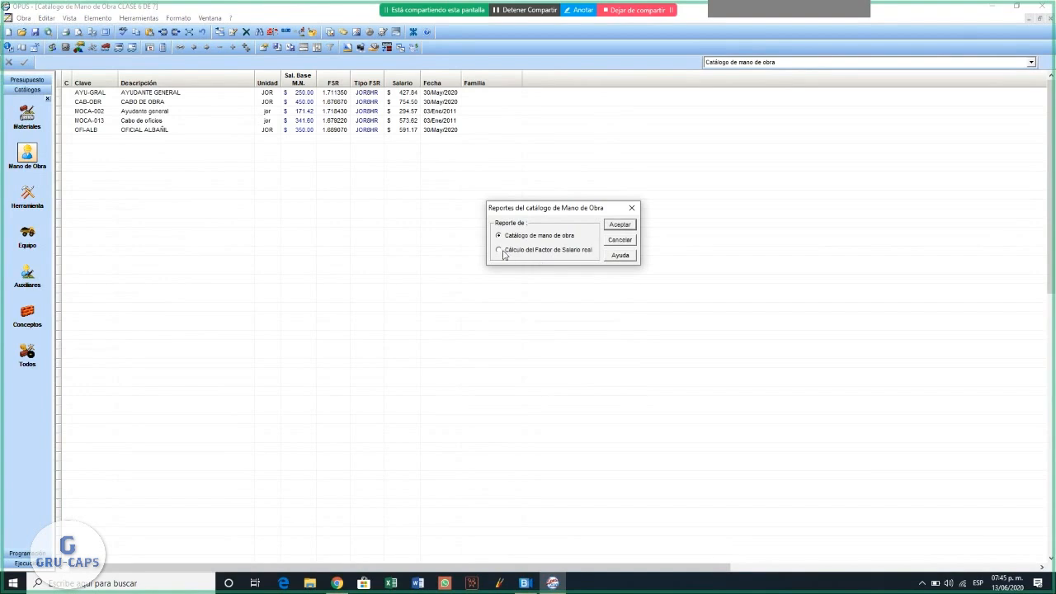
click(620, 224)
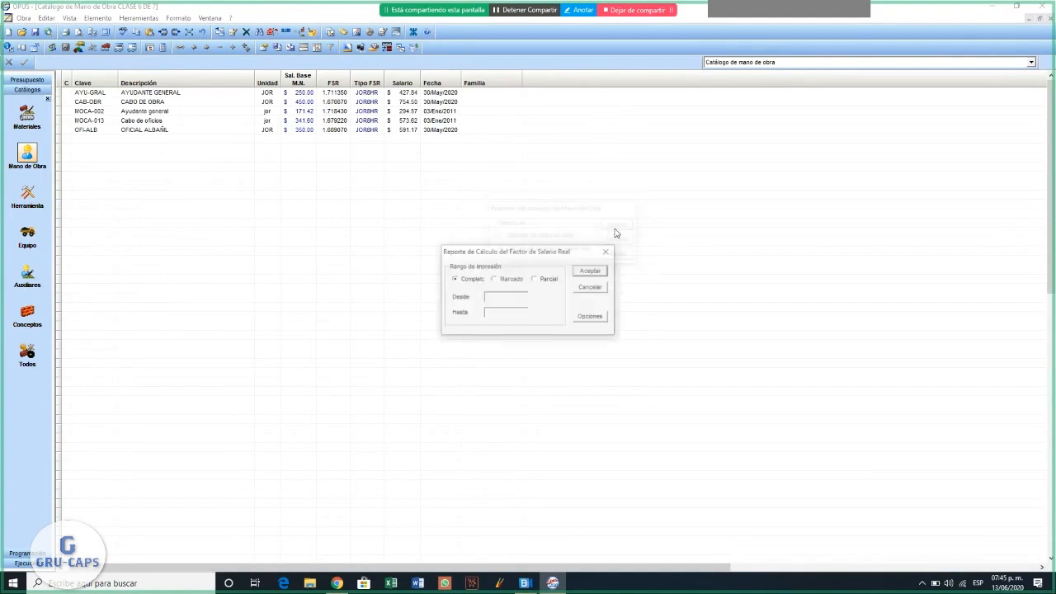
click(591, 272)
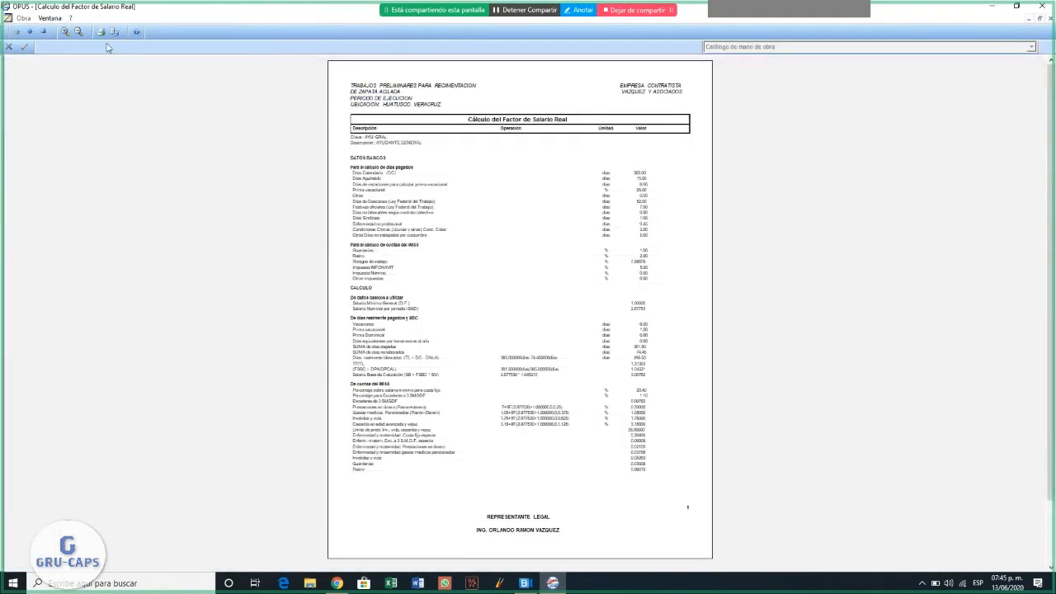
- Enlarge the salary factor report, review its pages for each labor category and close the preview
click(62, 33)
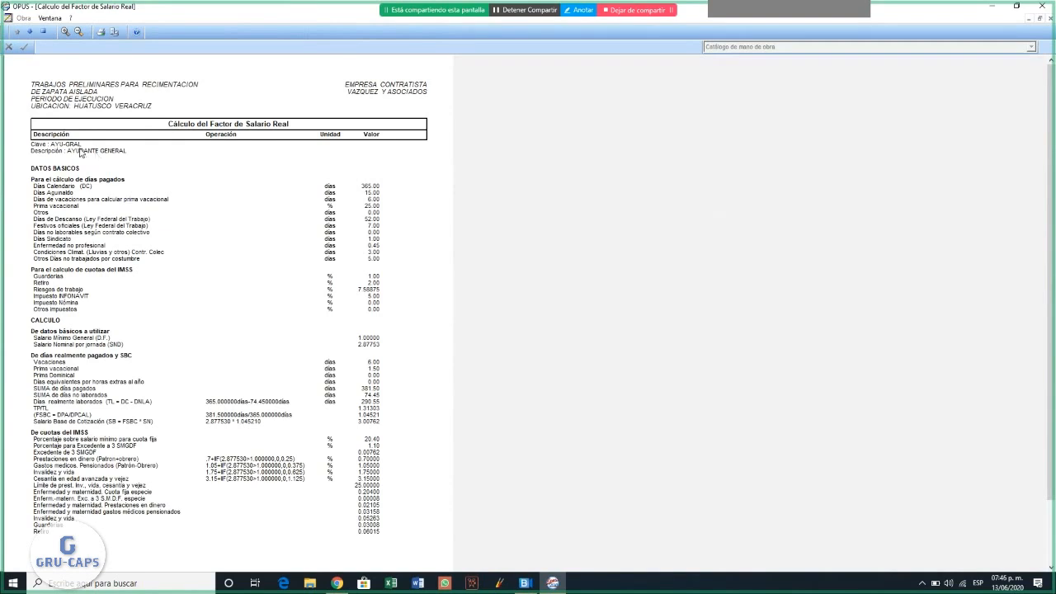
click(30, 31)
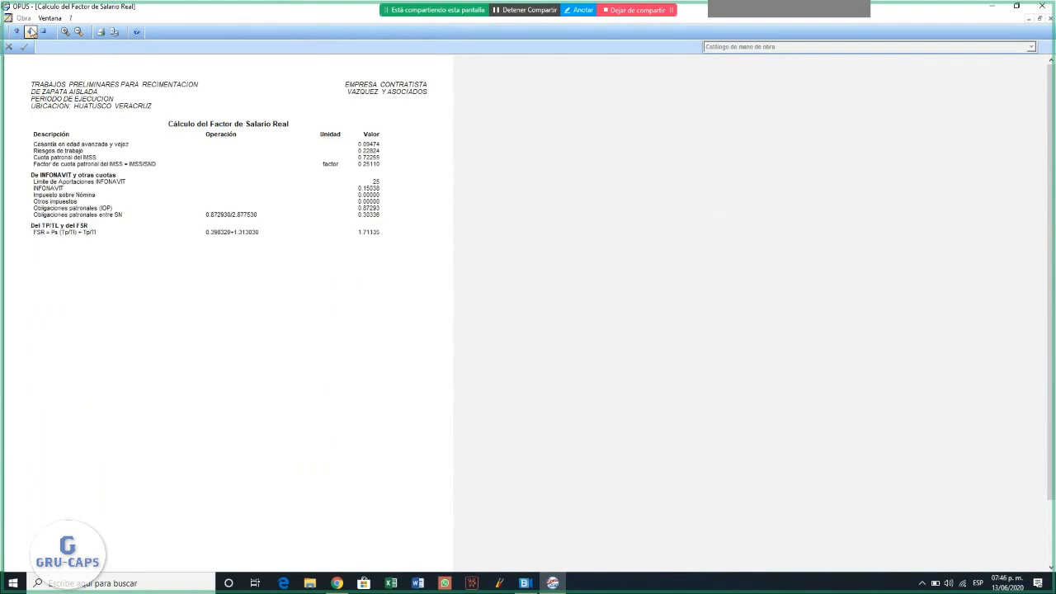
click(31, 31)
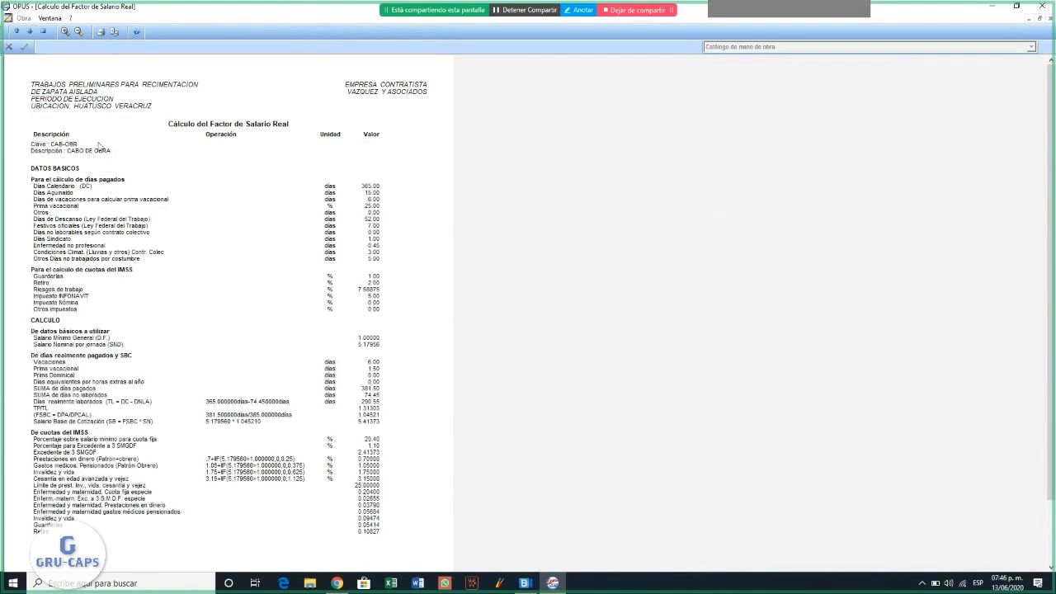
click(30, 31)
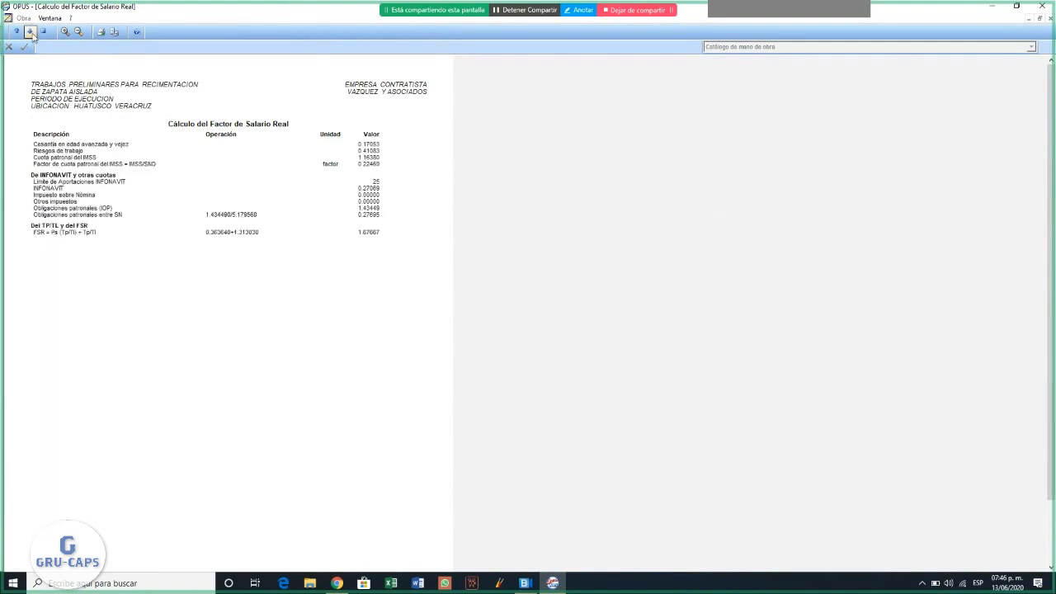
click(31, 31)
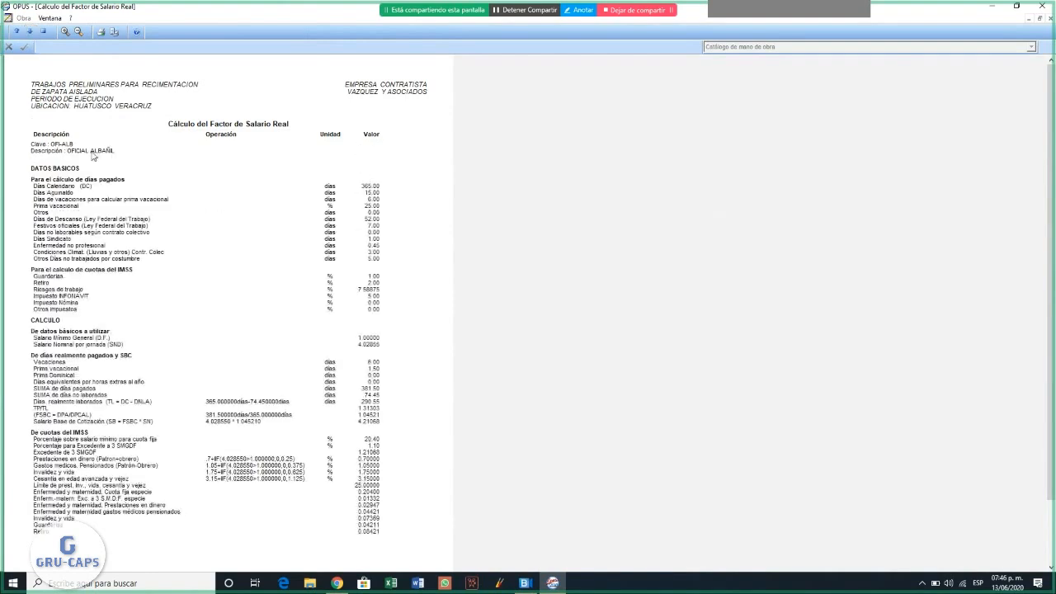
click(30, 31)
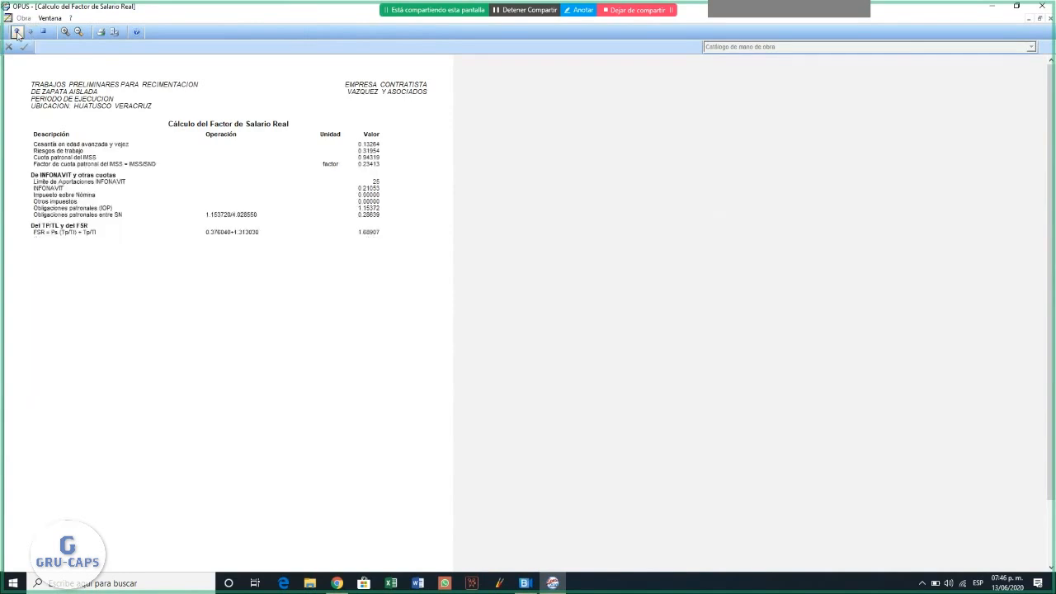
click(43, 33)
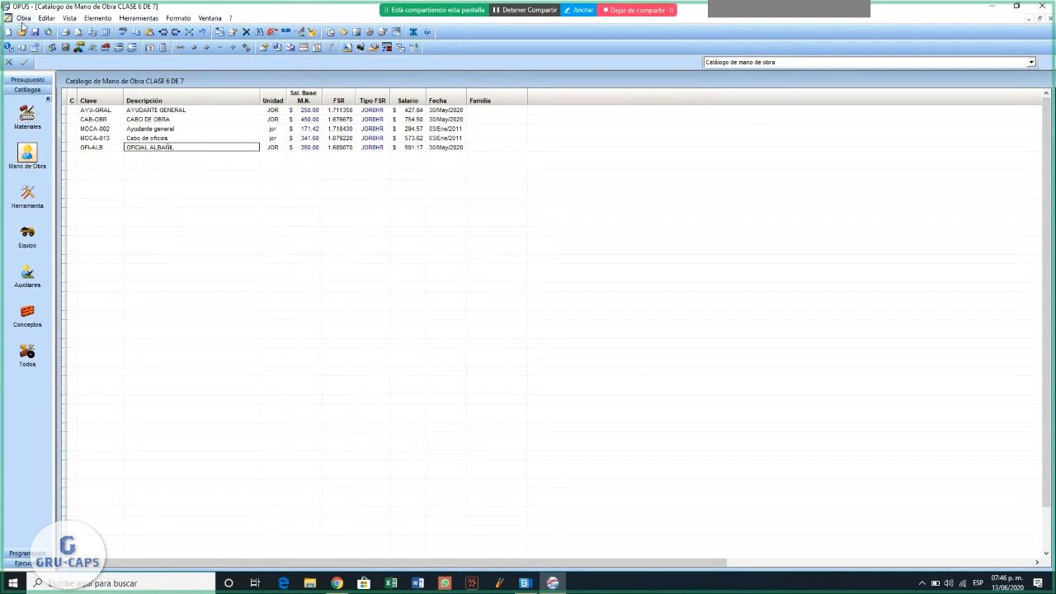
- Open a print preview of the Catálogo de mano de obra report and enlarge it
click(25, 18)
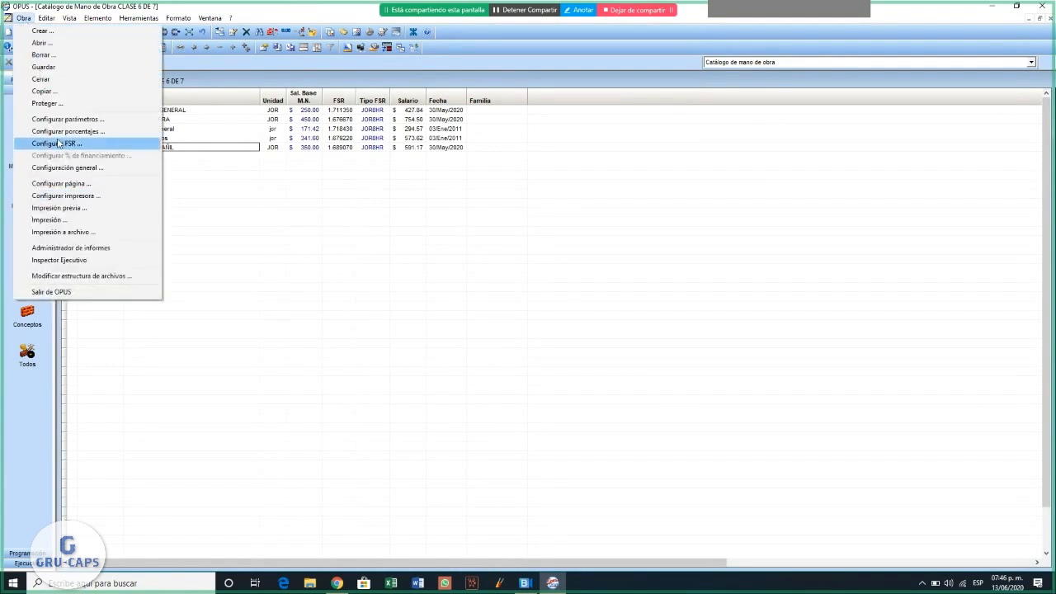
click(63, 211)
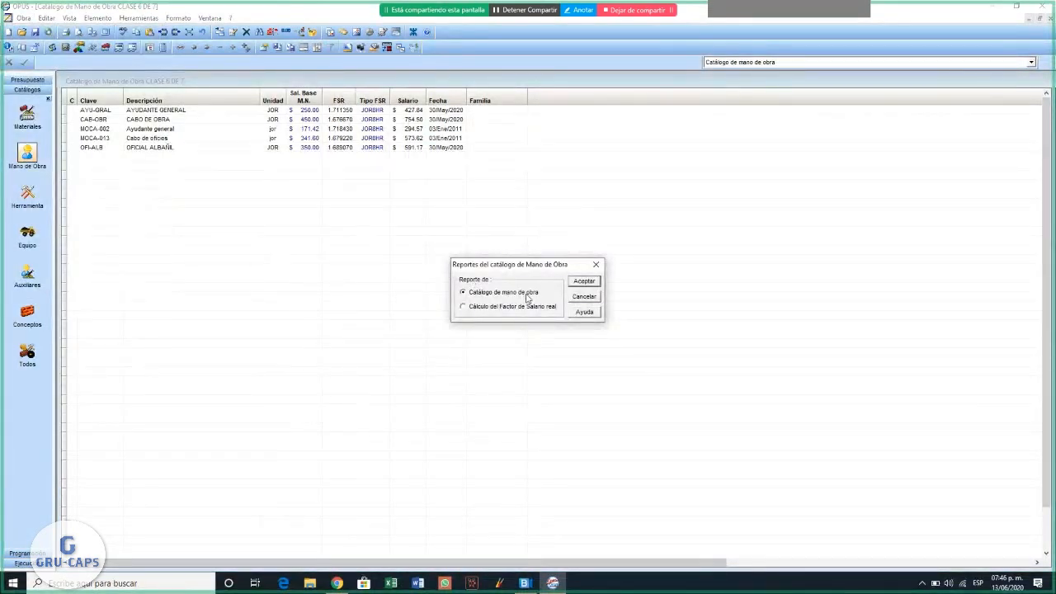
click(582, 281)
click(593, 226)
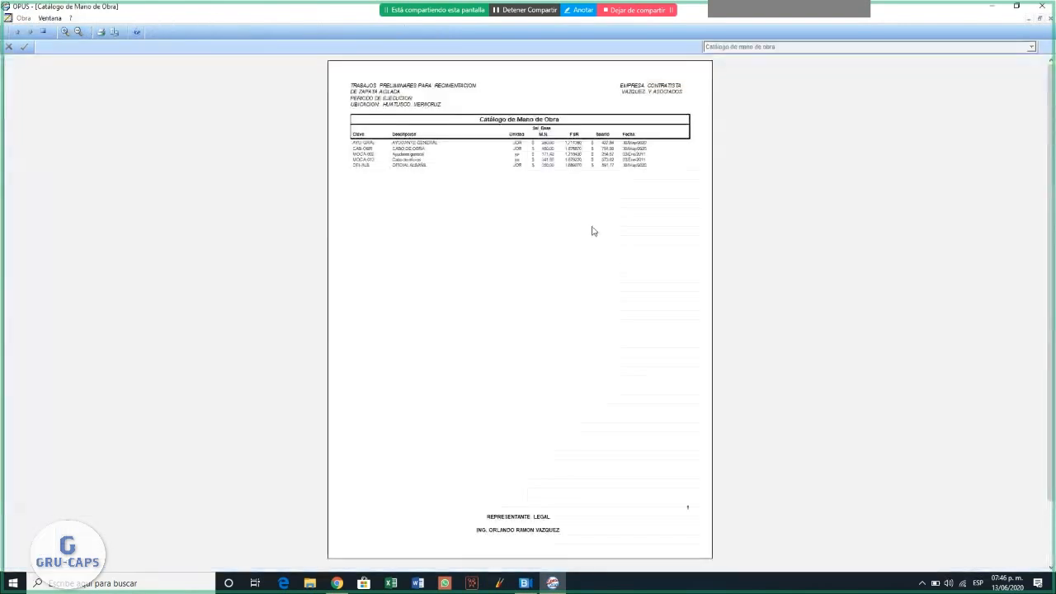
click(65, 33)
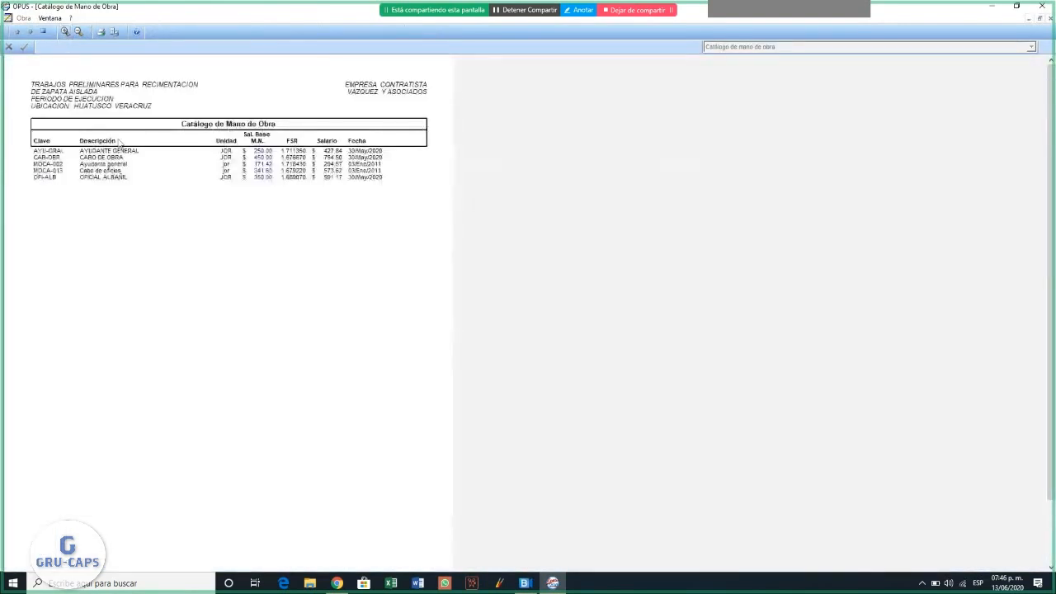
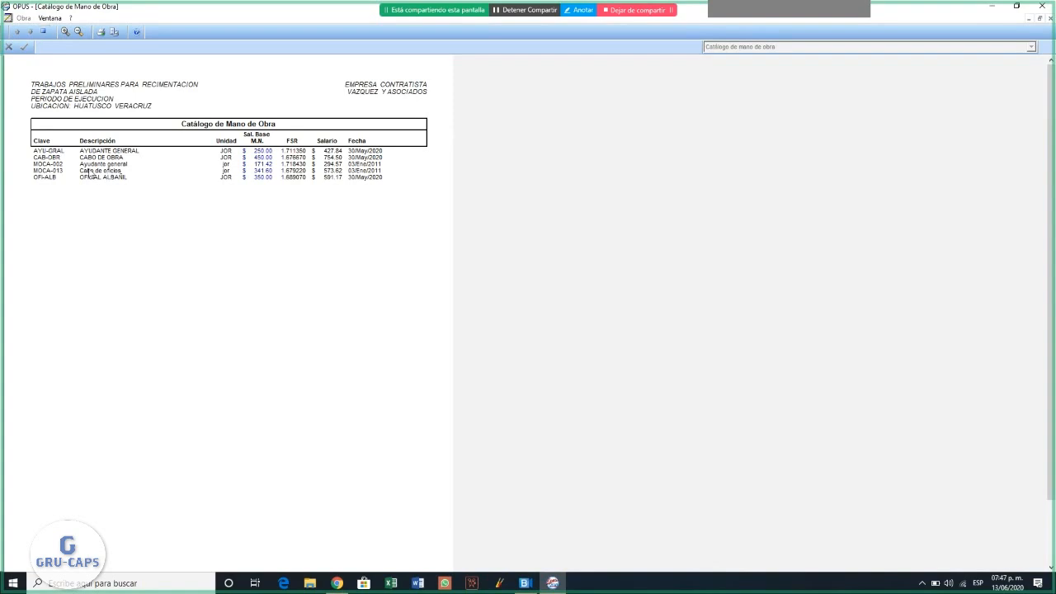
- Close the labor catalog preview and open the unit price breakdown of concept 010225 from the budget sheet
click(44, 31)
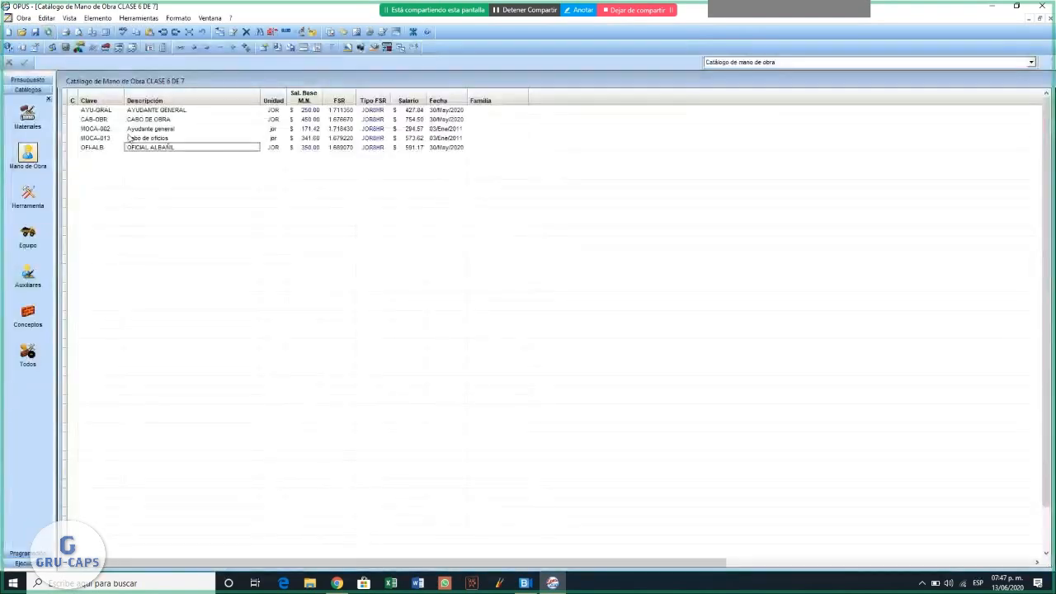
click(29, 80)
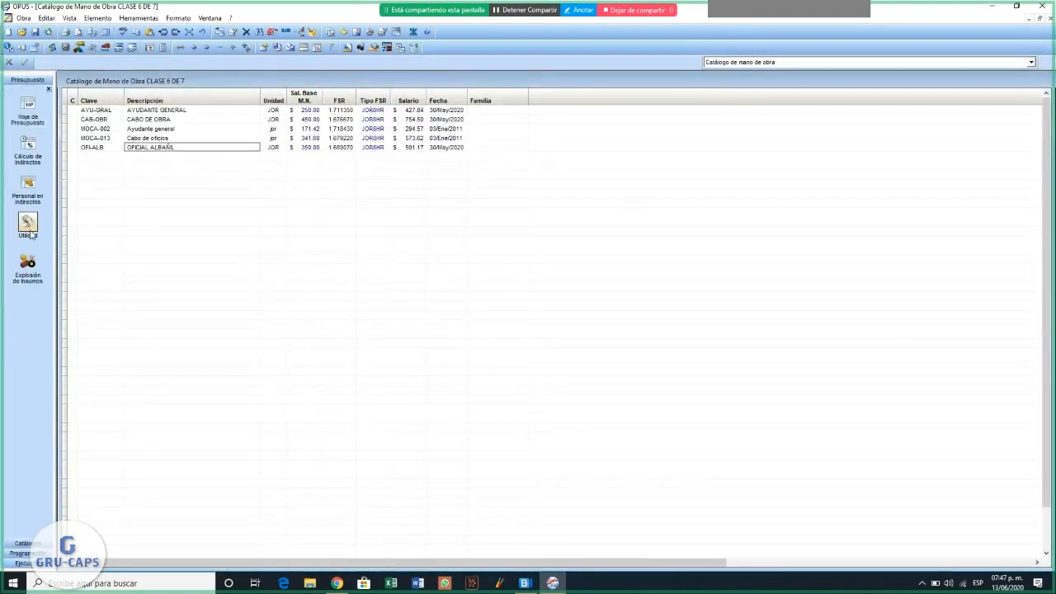
click(36, 108)
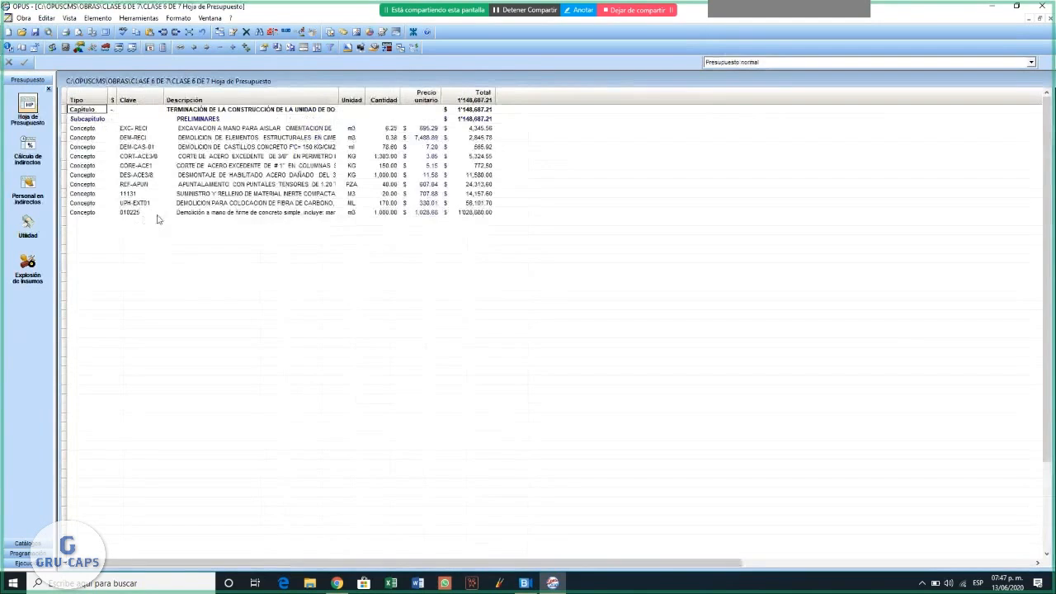
click(217, 213)
double_click(421, 213)
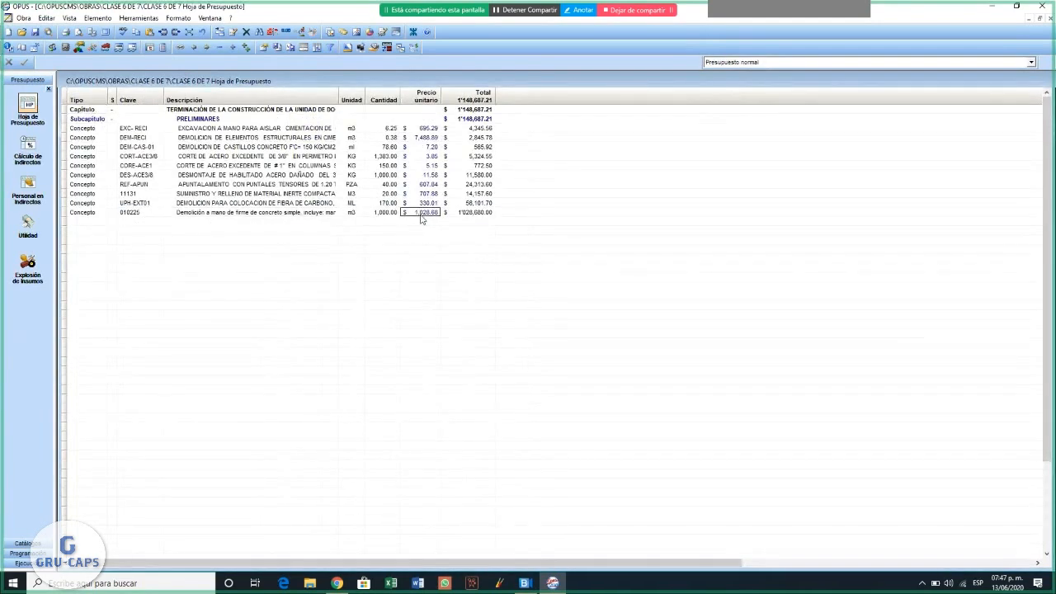
- Inspect the composition of crew MOCU-030 in concept 010225 and return to the budget sheet
click(201, 199)
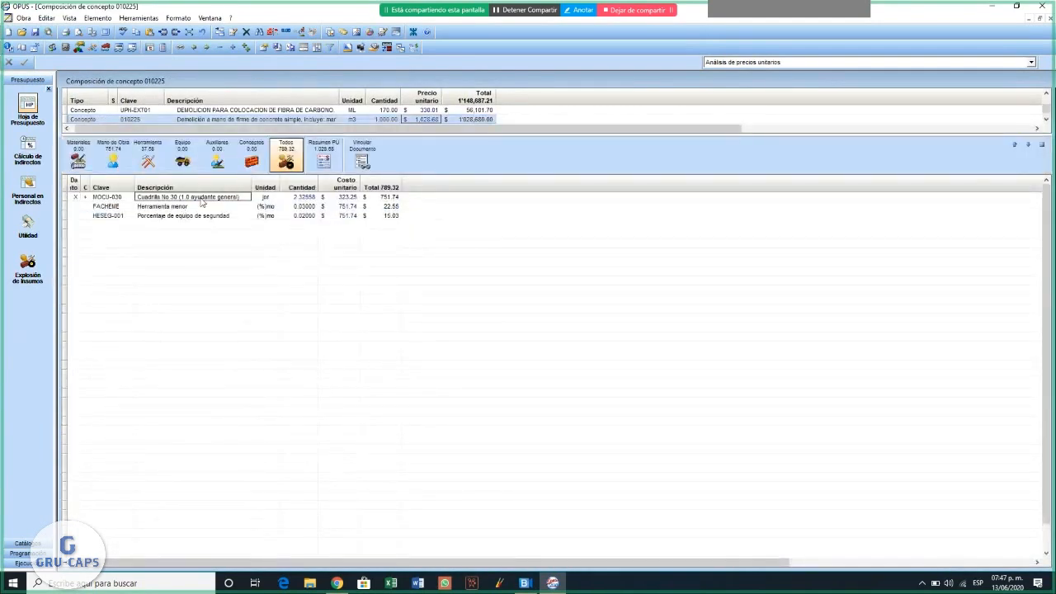
double_click(338, 198)
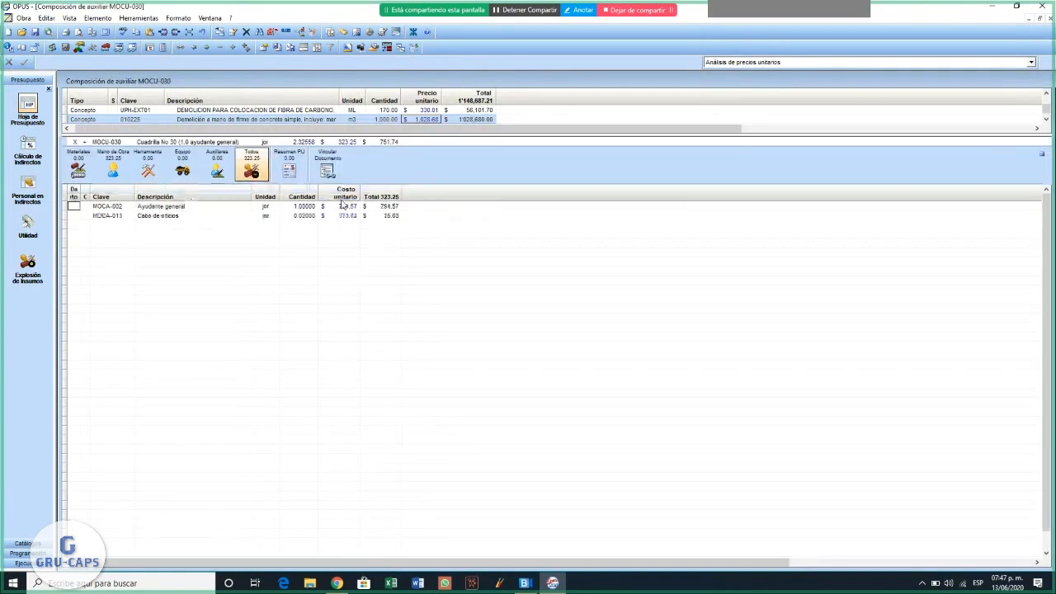
click(173, 208)
click(174, 216)
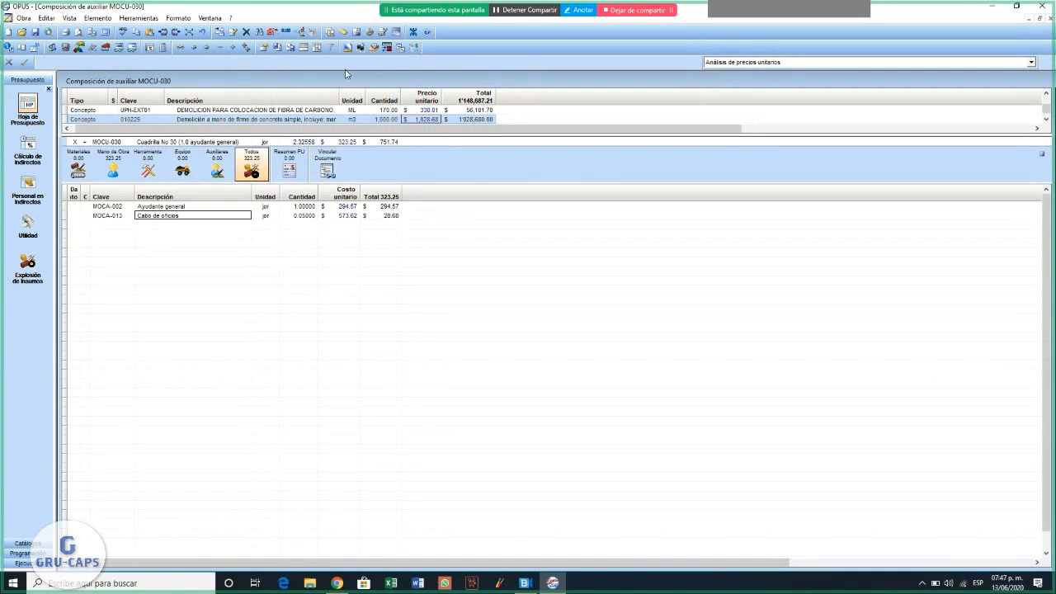
click(1042, 156)
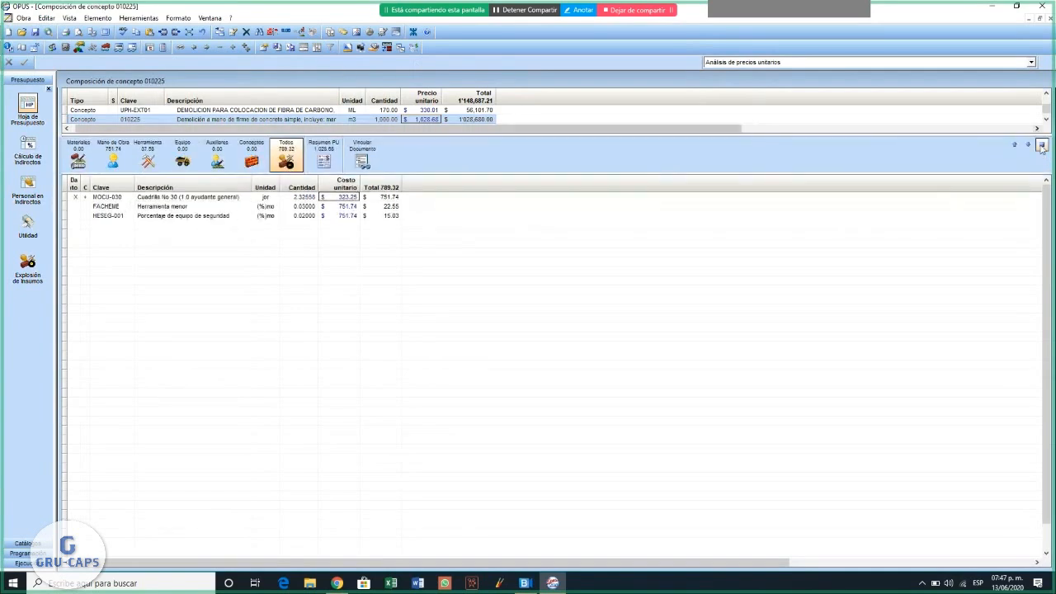
click(1041, 145)
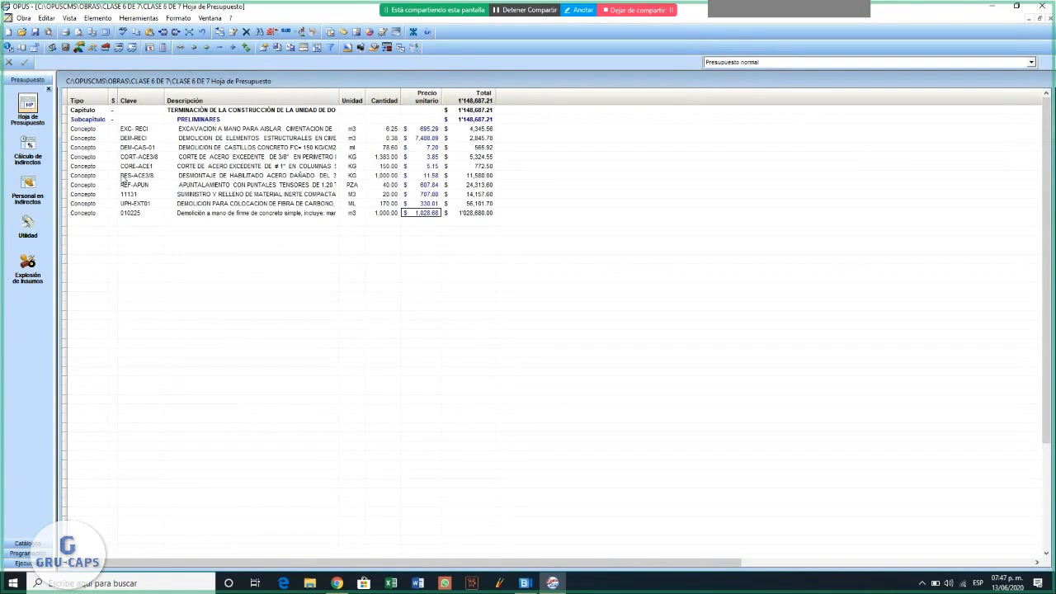
- Make the Importe por periodo columns for the central office and site office printable in the Cálculo de Indirectos
click(28, 145)
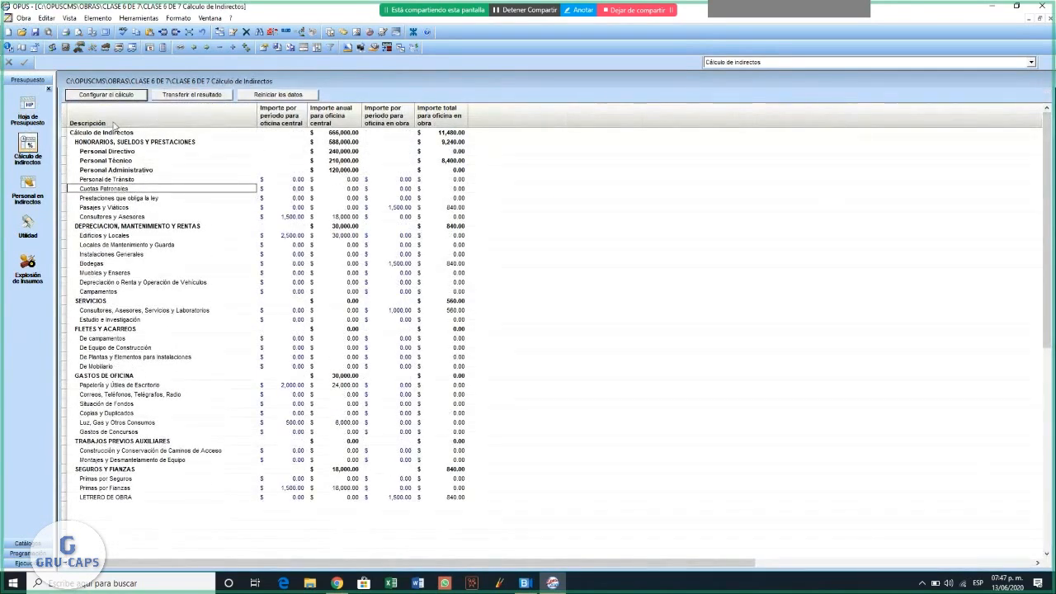
right_click(159, 118)
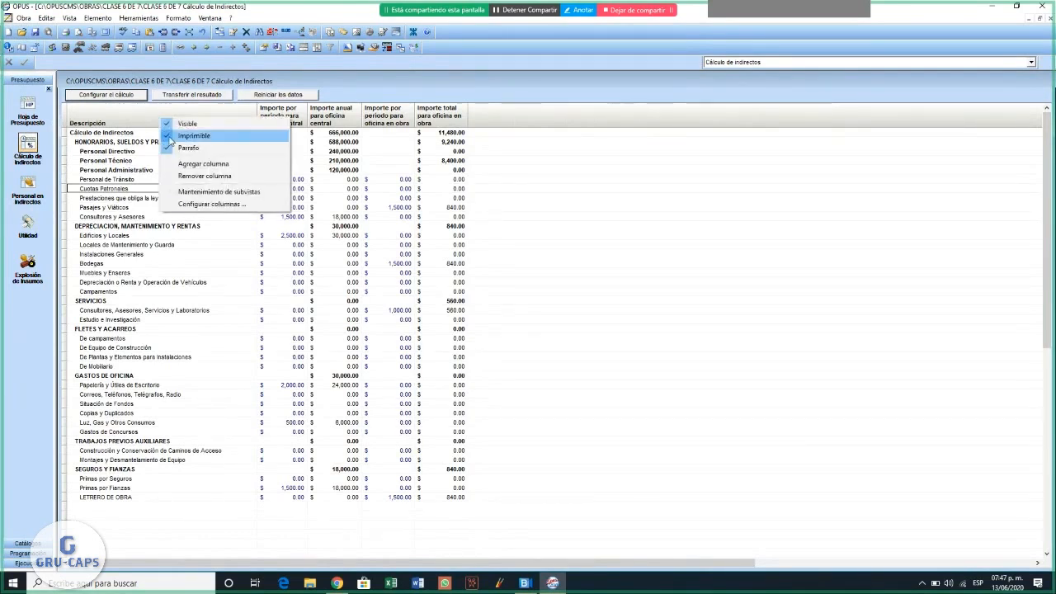
right_click(303, 113)
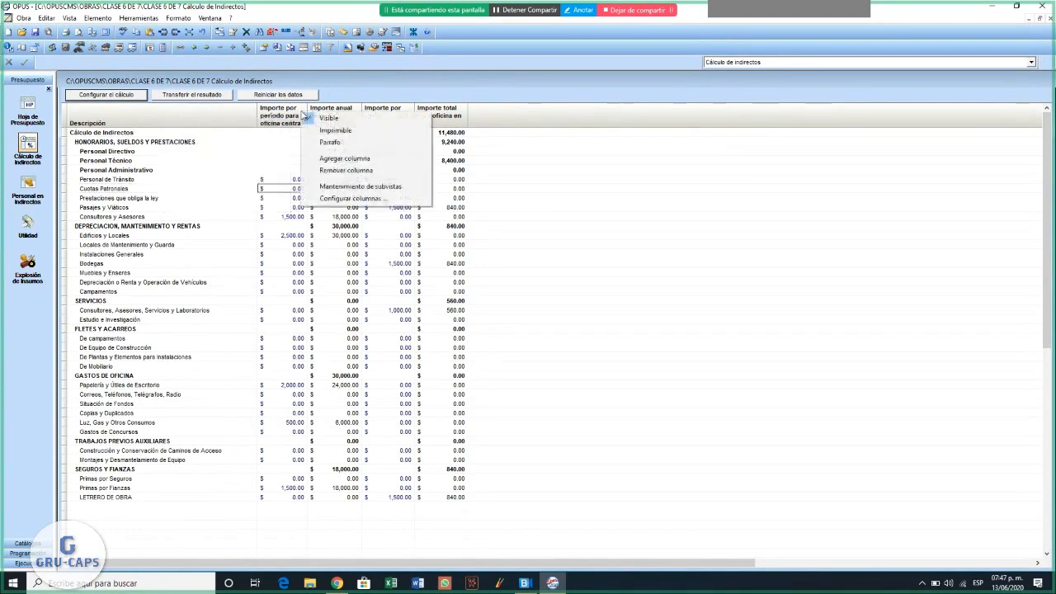
click(310, 134)
right_click(330, 121)
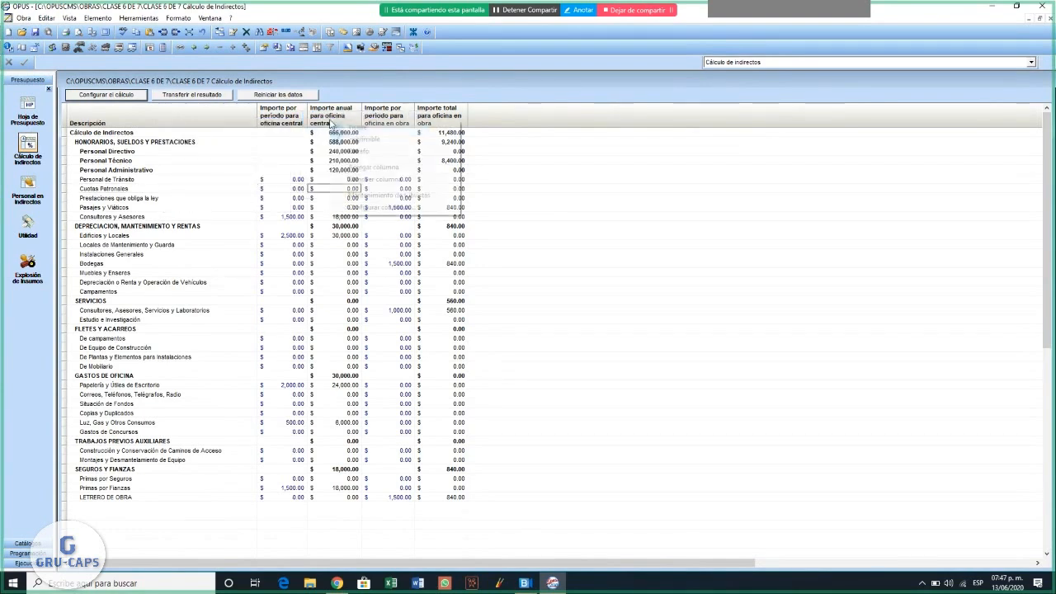
right_click(395, 113)
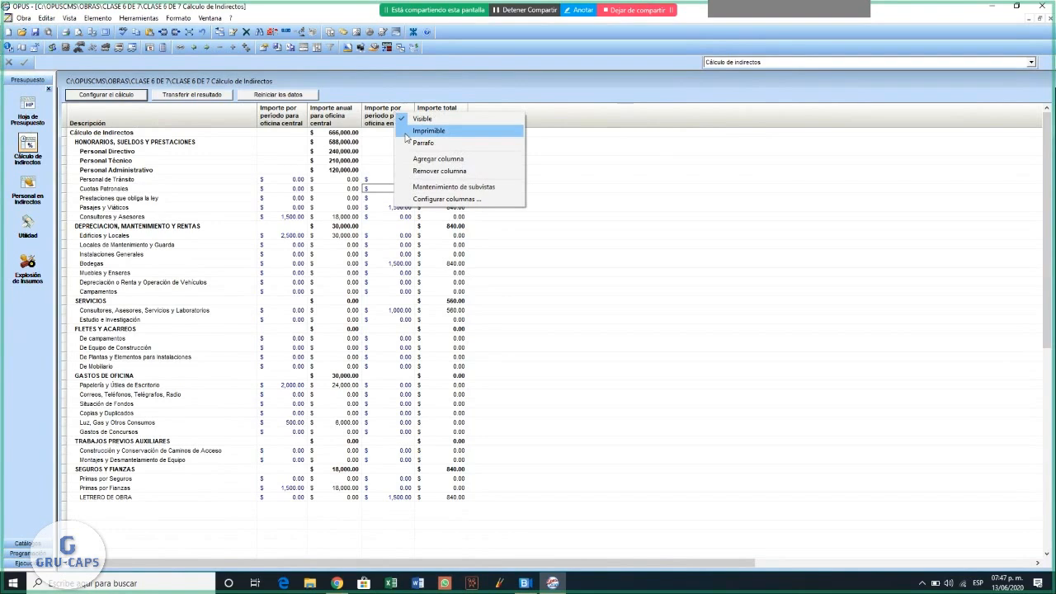
click(428, 131)
right_click(449, 120)
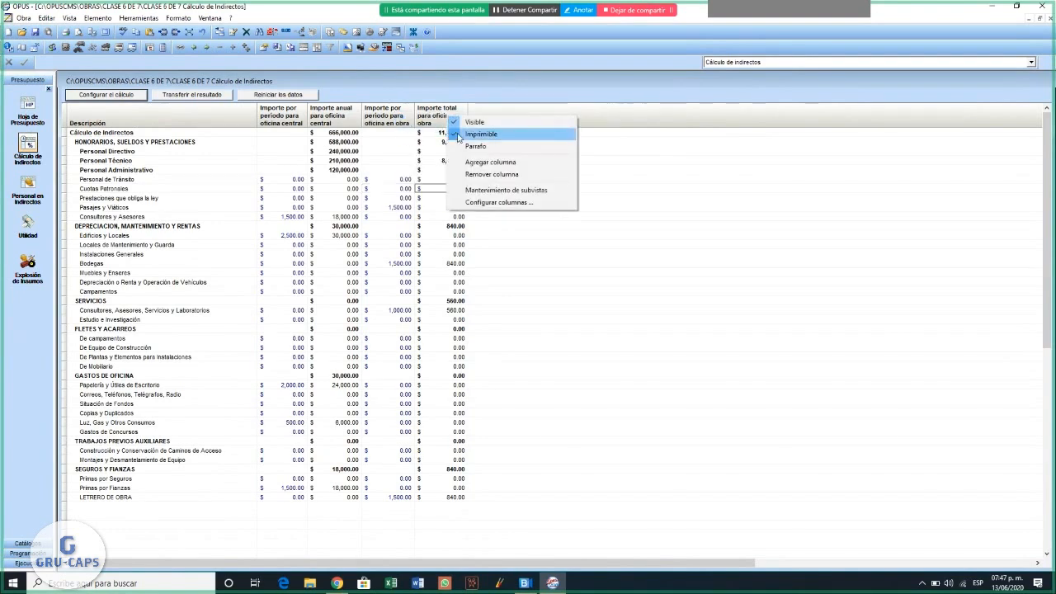
click(458, 135)
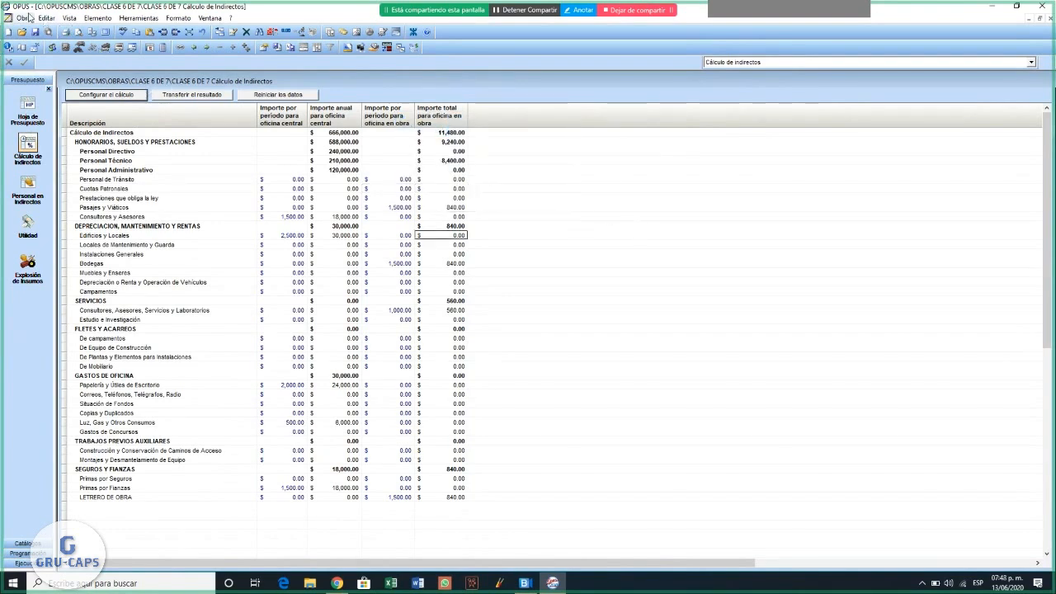
- Open a print preview of the Cálculo de Indirectos report with Incluir personal and Resumen y resultados en hoja aparte enabled
click(24, 17)
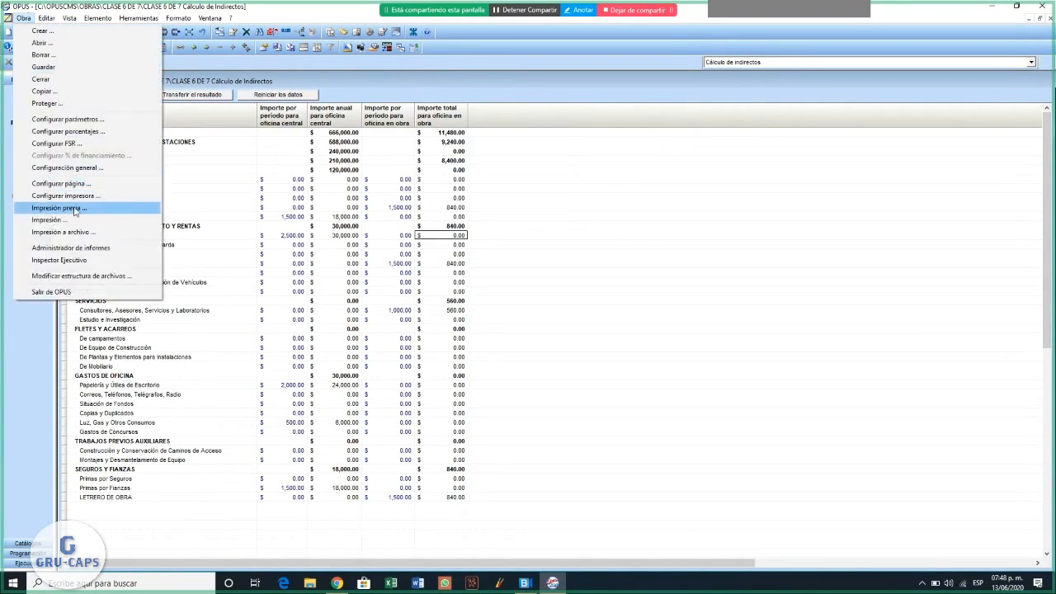
click(75, 210)
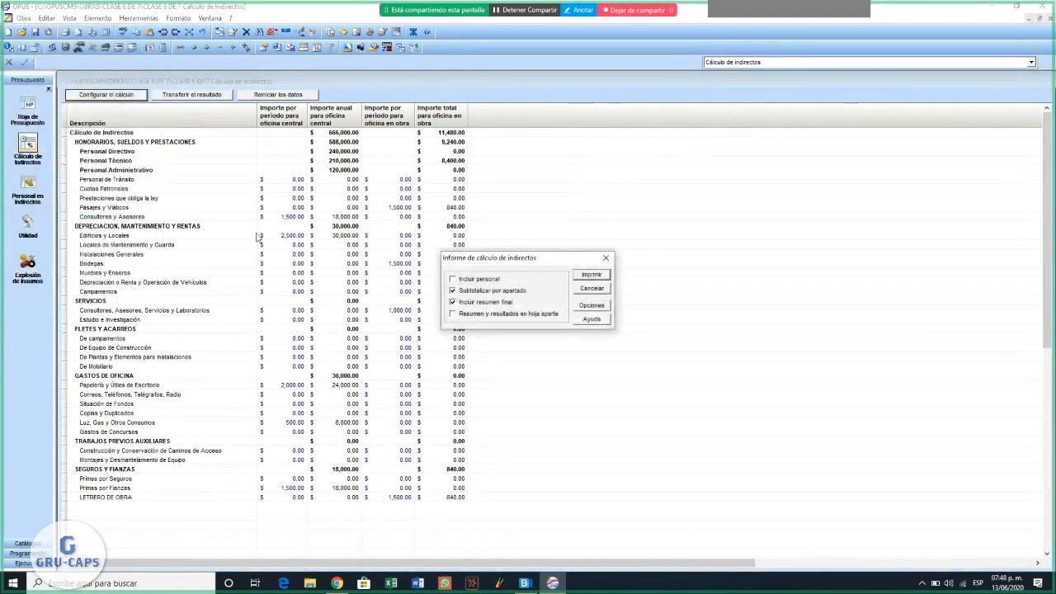
click(462, 281)
click(469, 317)
click(599, 277)
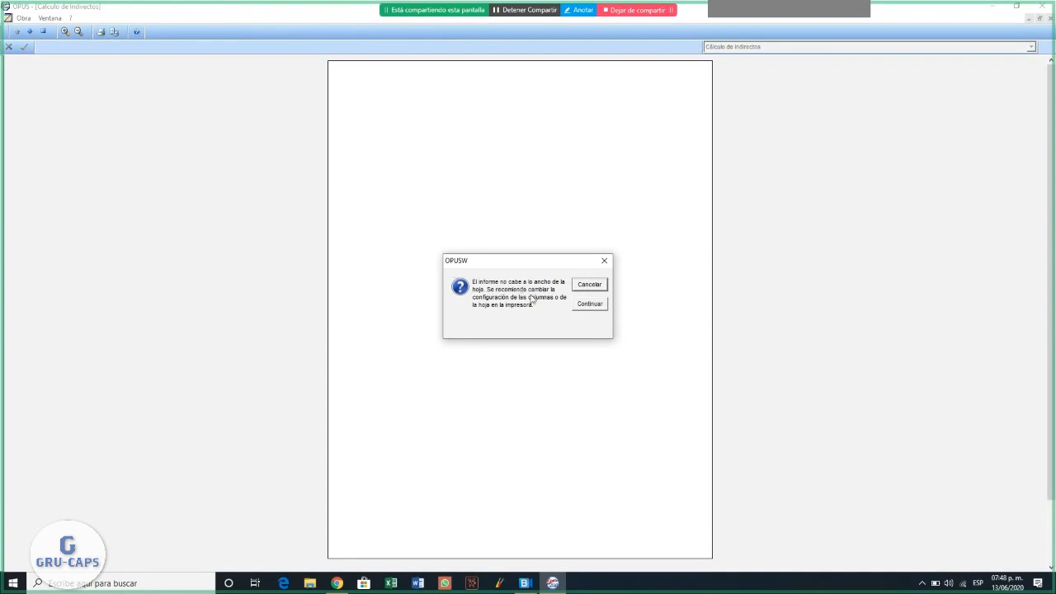
click(590, 303)
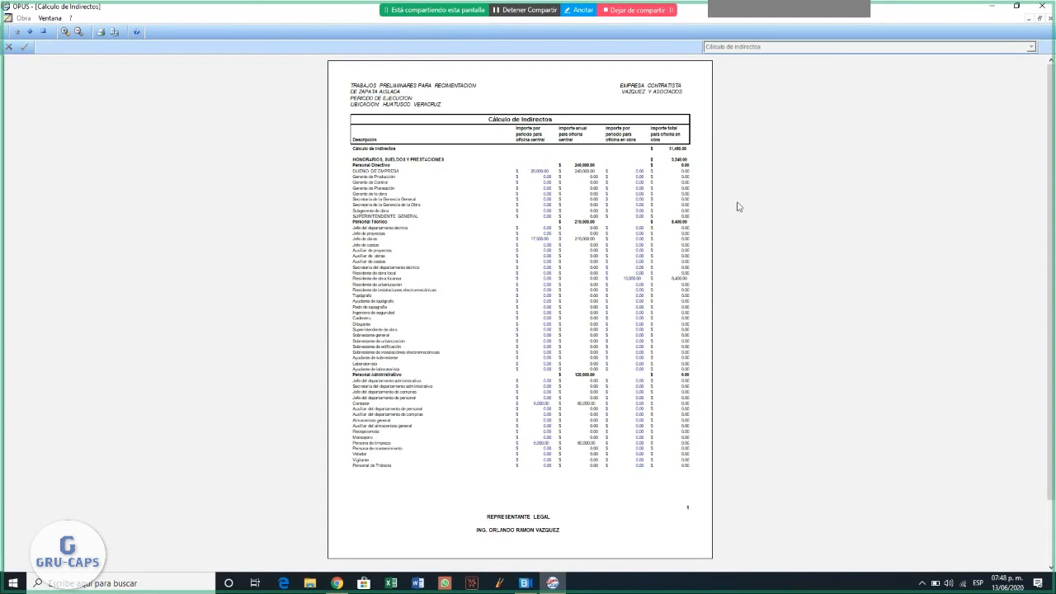
- Close the preview, narrow the Descripción column of the indirect cost table and preview the report again
click(44, 31)
drag(215, 118, 208, 118)
click(23, 18)
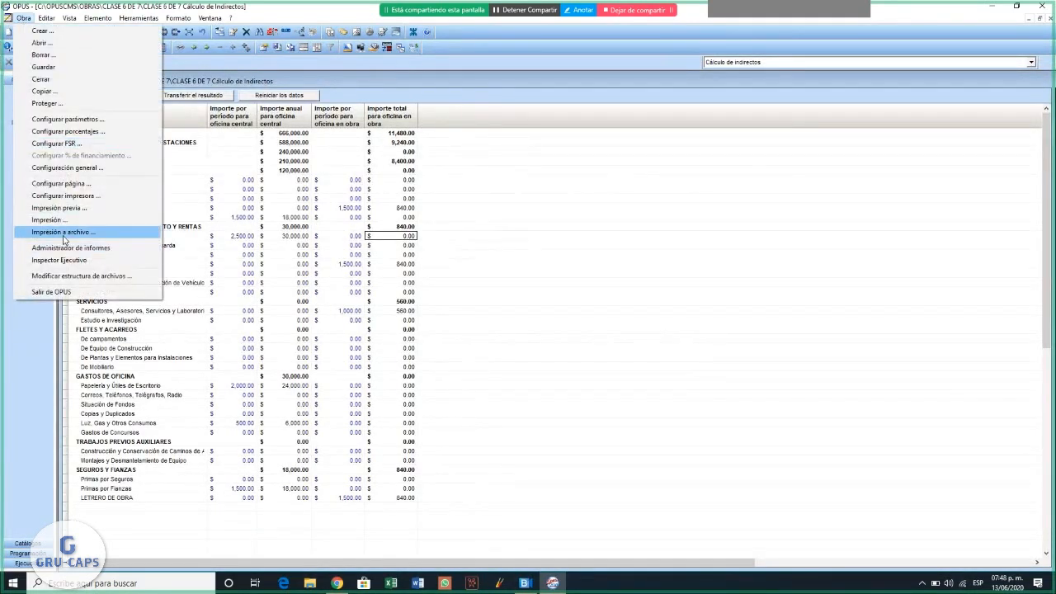
click(74, 209)
click(588, 278)
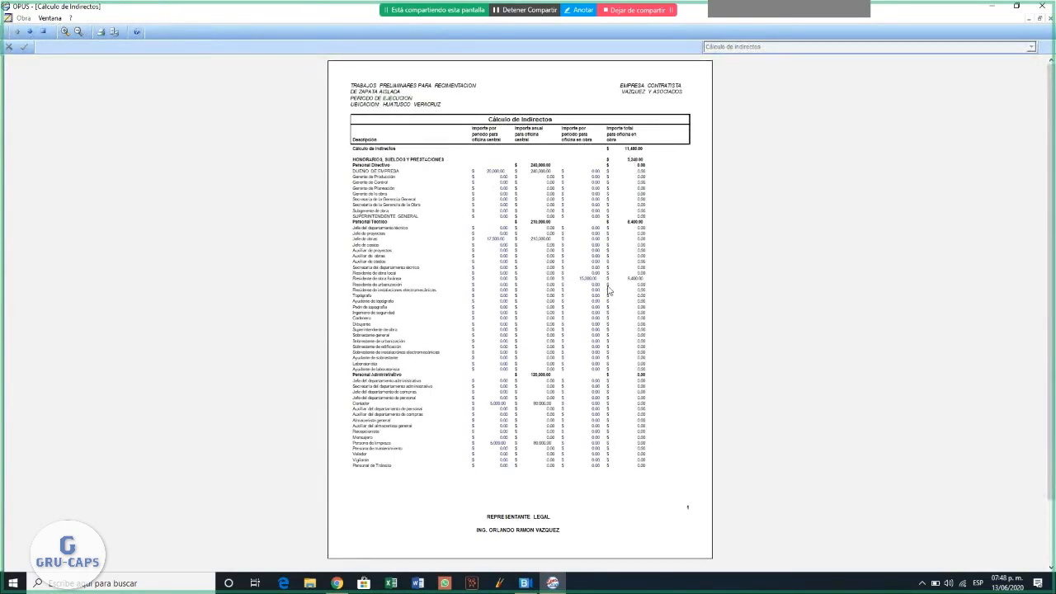
- Review the remaining pages of the indirect cost report, enlarge the final summary page and close the preview
click(29, 32)
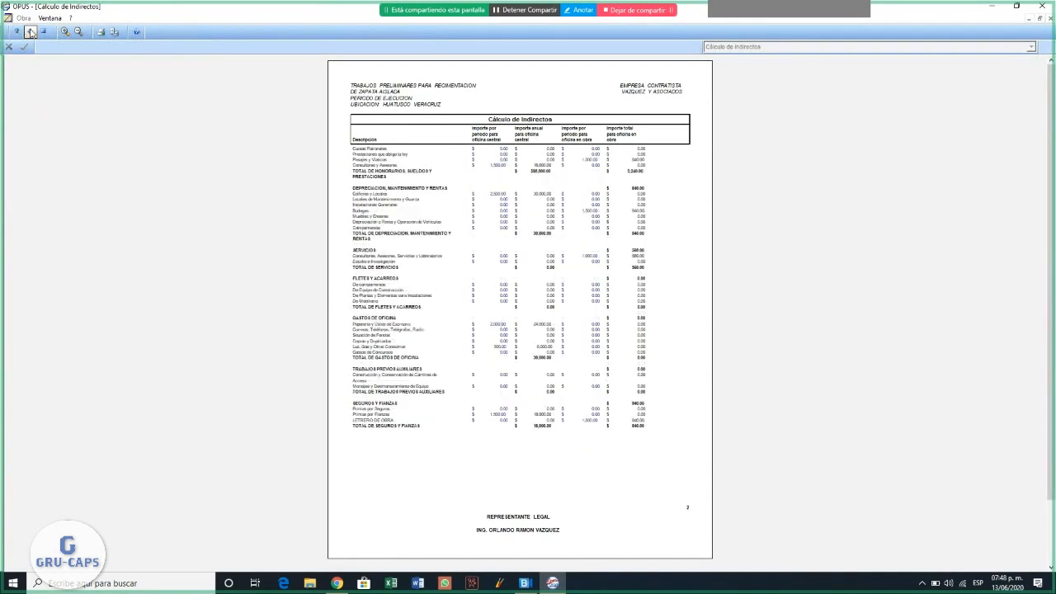
click(30, 31)
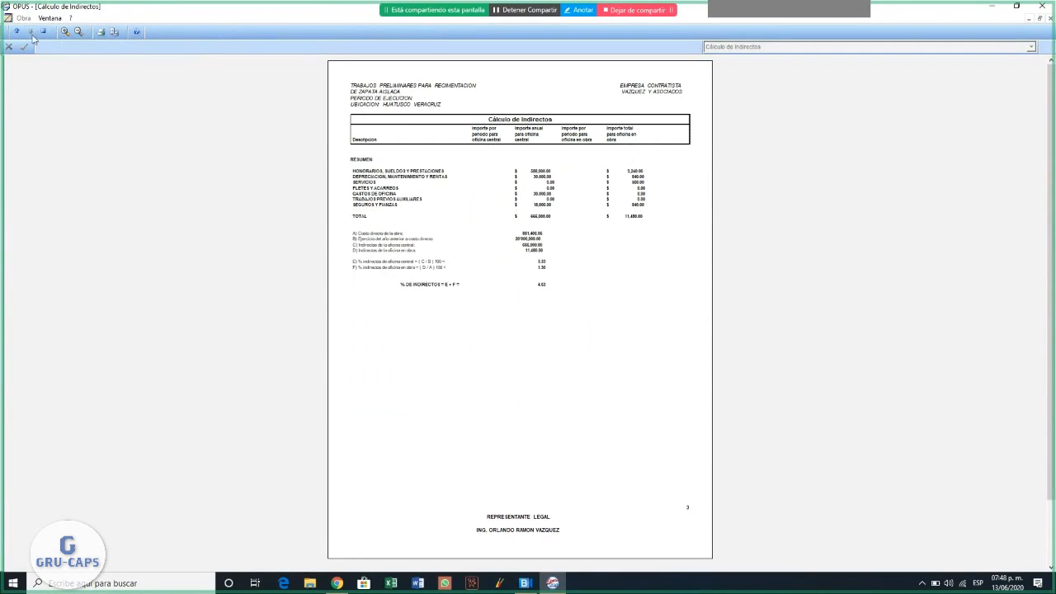
click(65, 32)
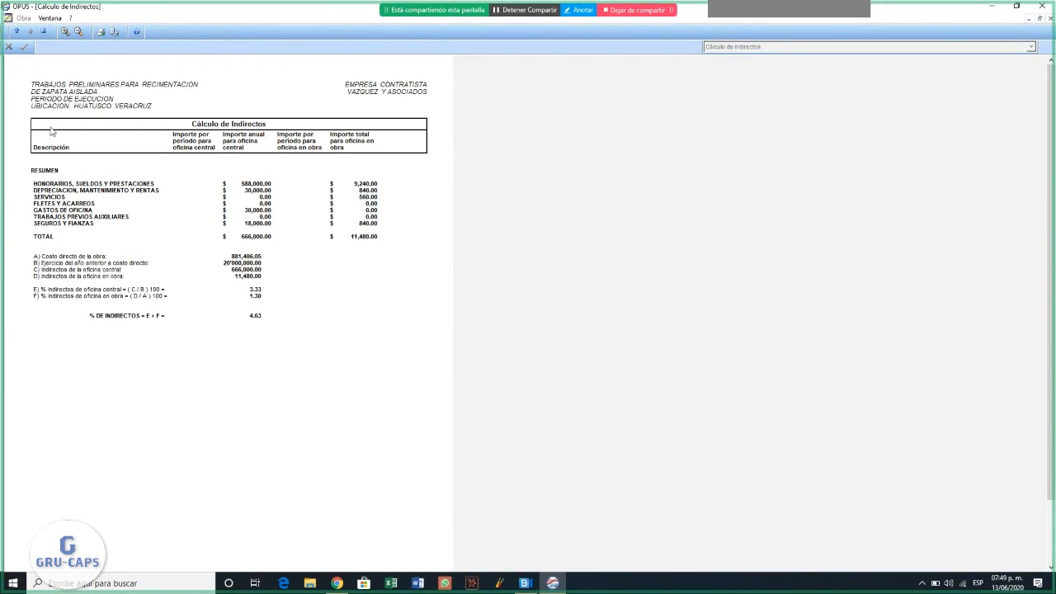
click(44, 32)
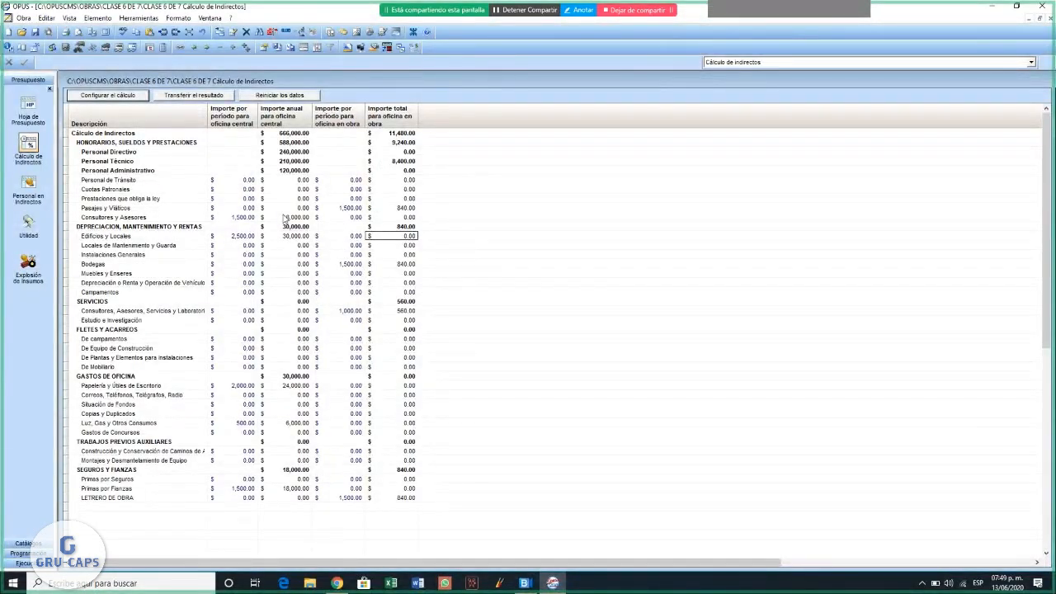
- Return to the budget sheet and examine the quantity, description and unit price of concept 010225
click(30, 113)
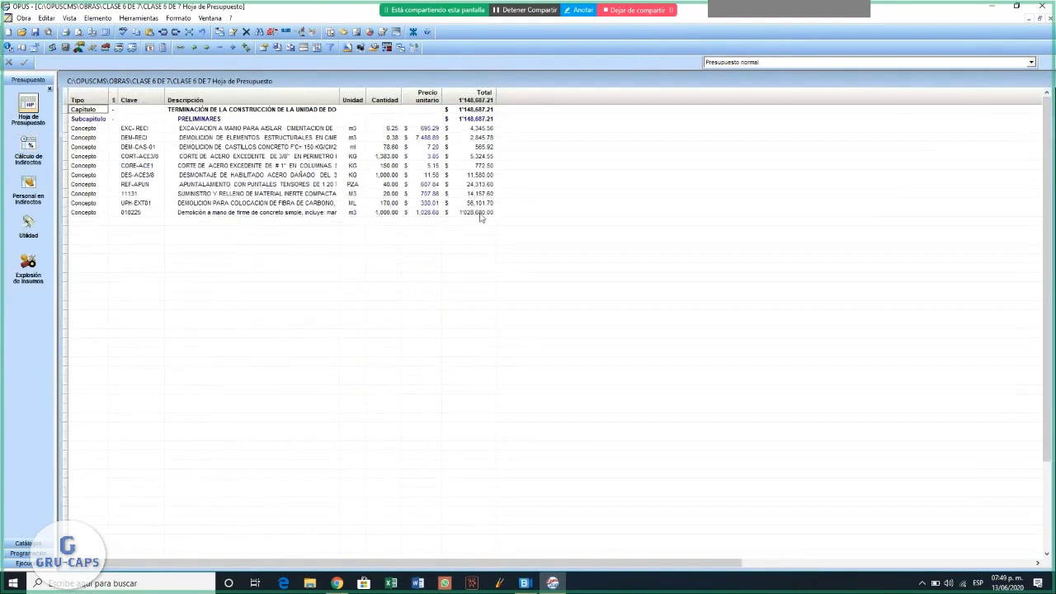
click(392, 214)
click(271, 213)
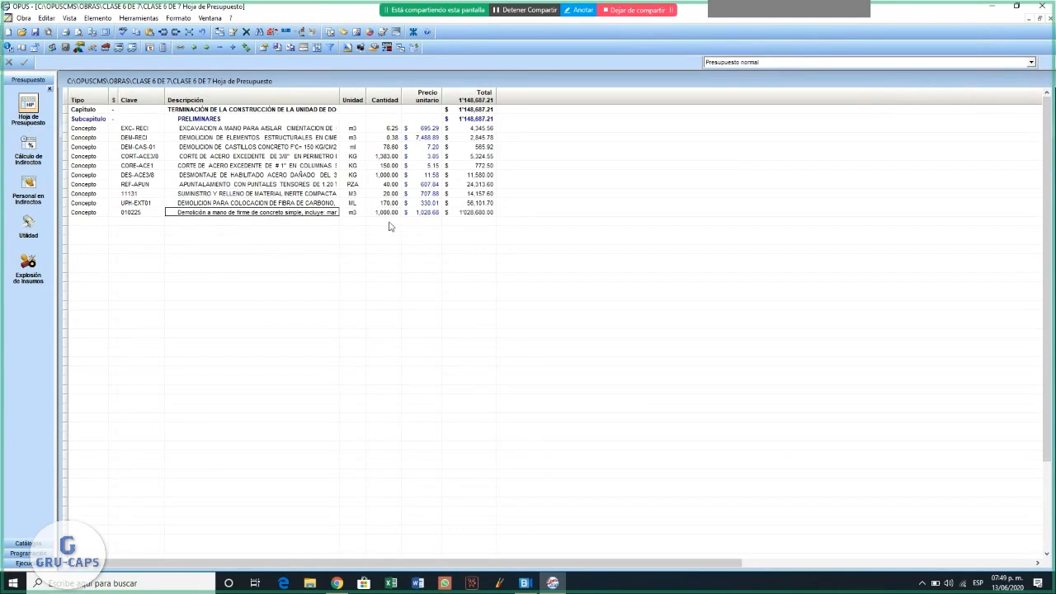
click(428, 213)
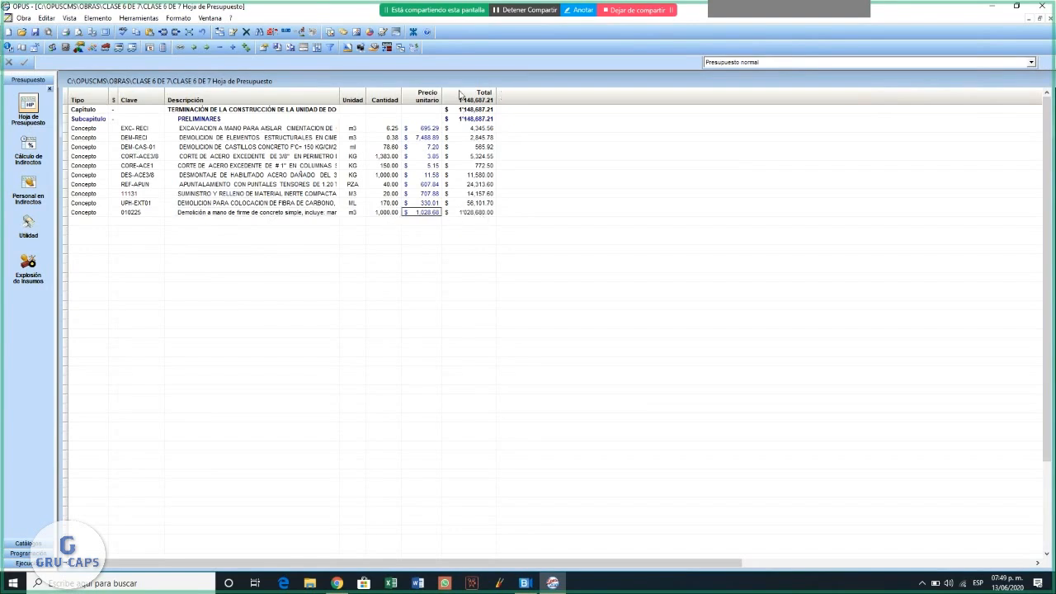
click(285, 212)
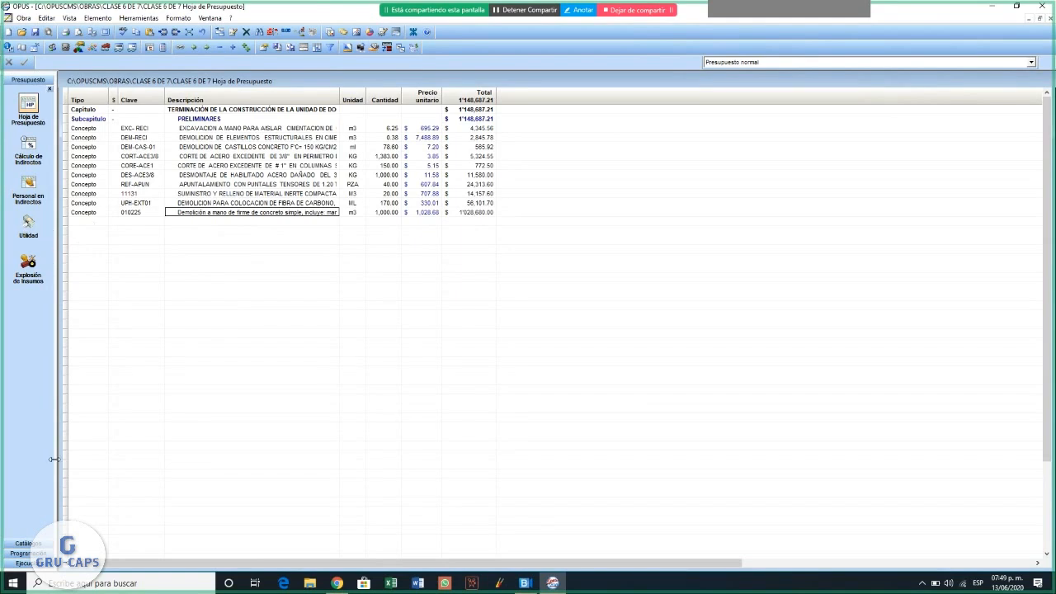
- Check the equipment catalog and open the full description of concept 010225 in the budget sheet
click(25, 545)
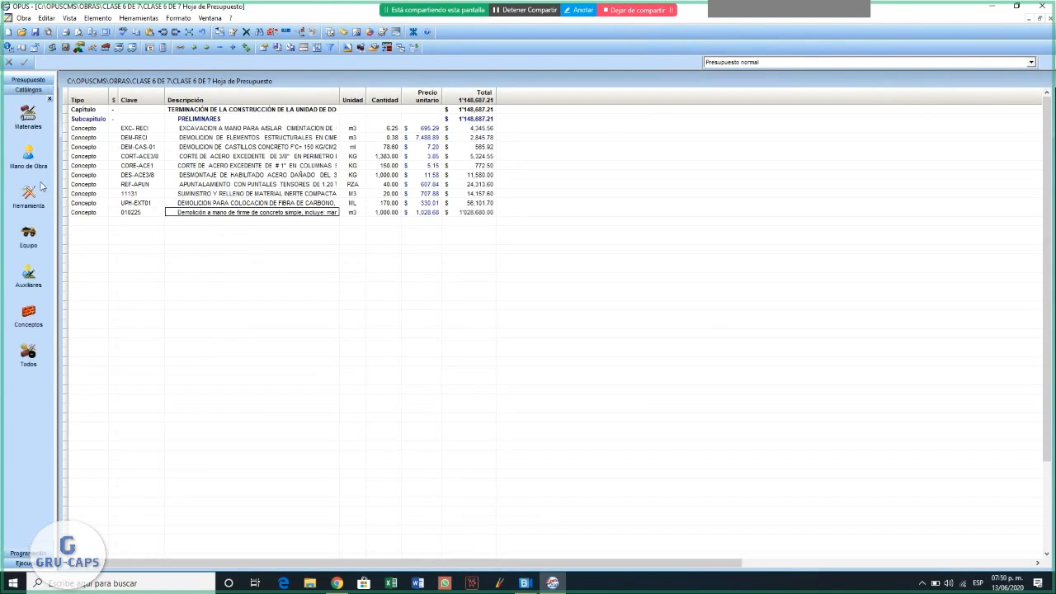
click(32, 245)
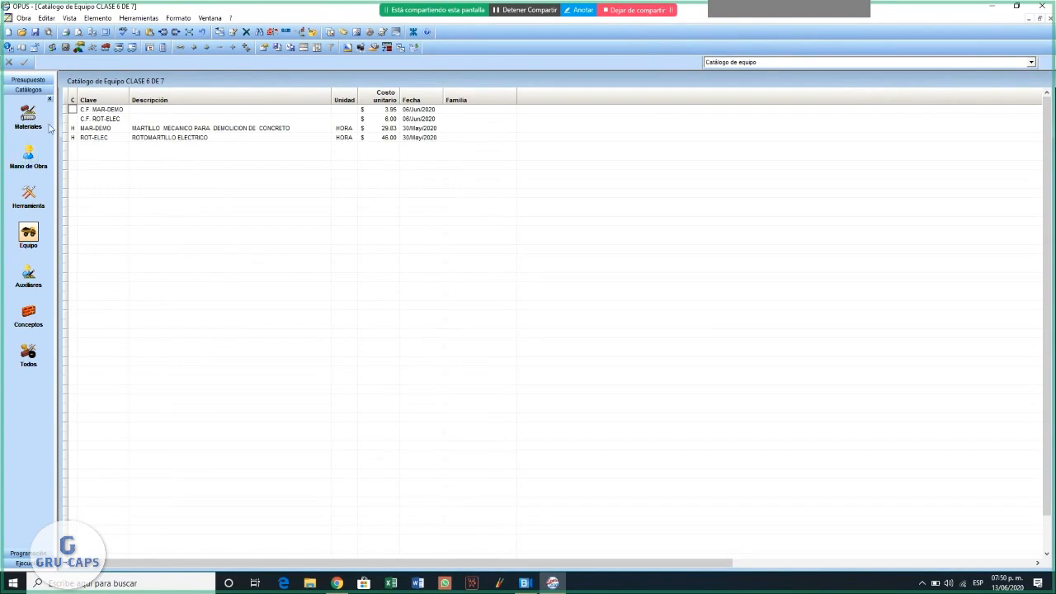
click(36, 80)
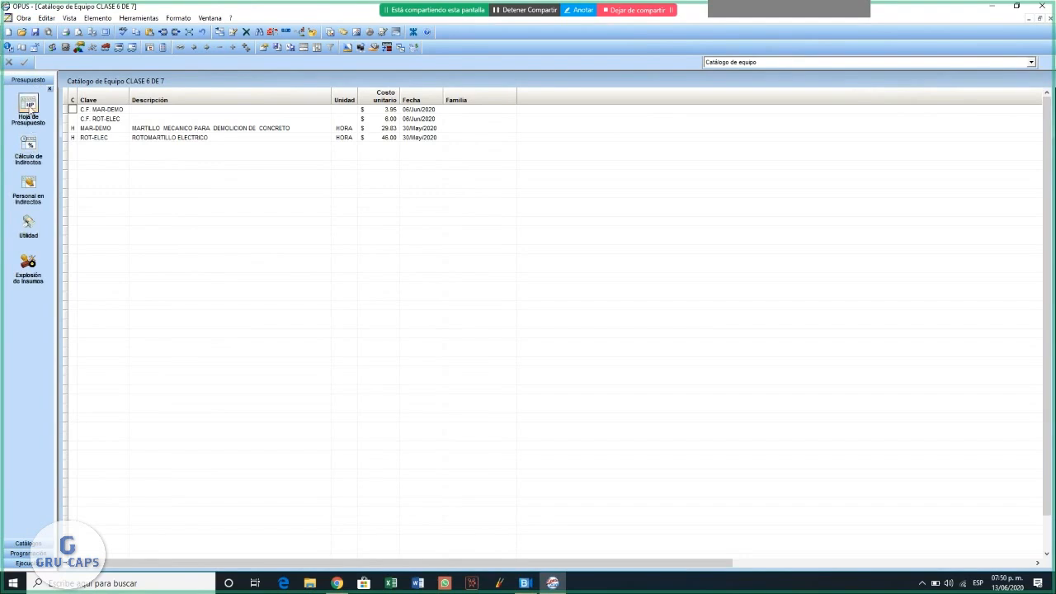
click(28, 105)
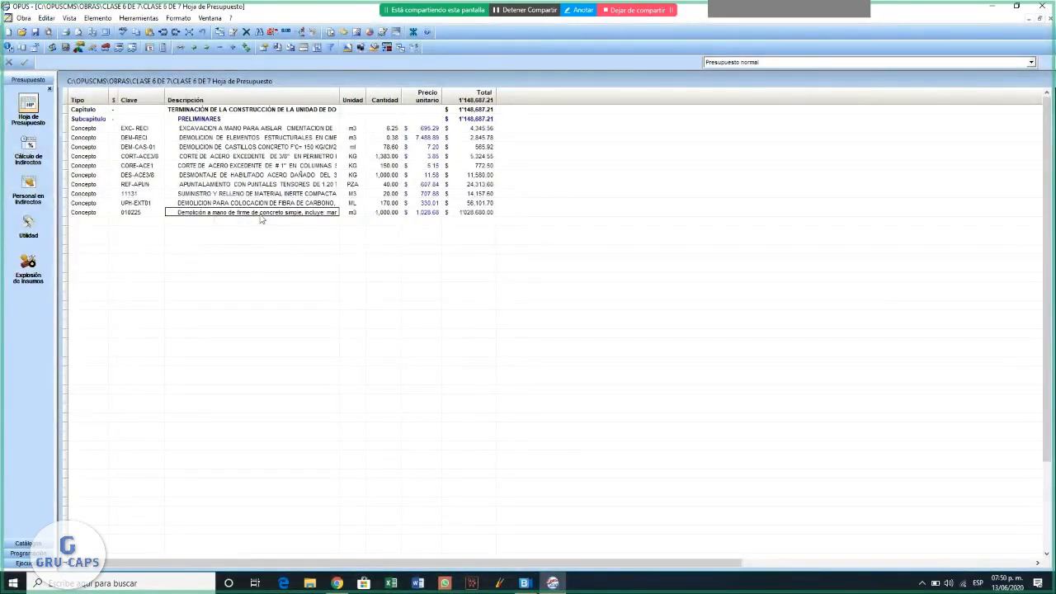
double_click(260, 214)
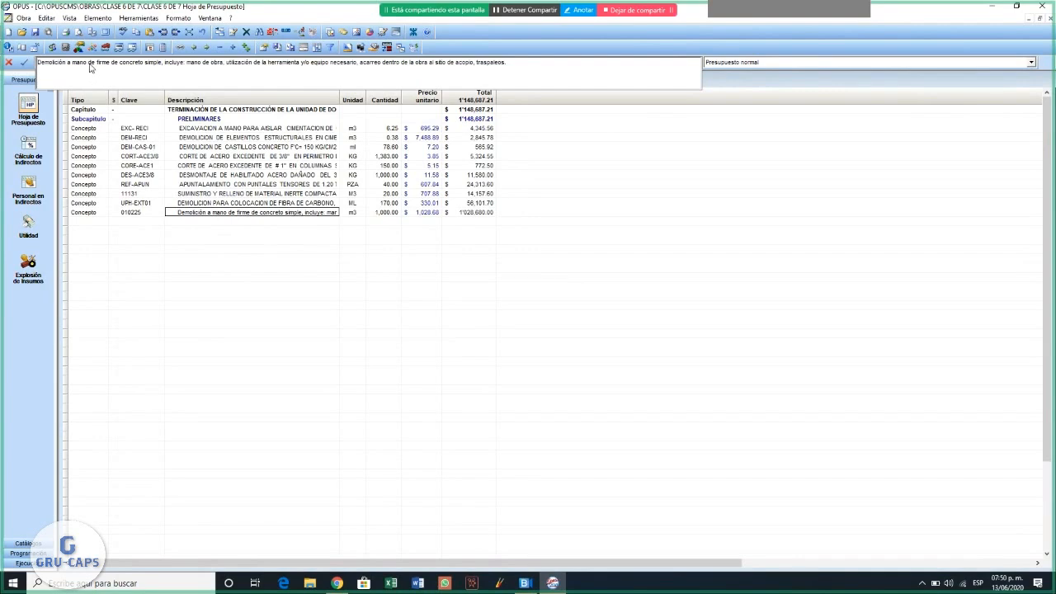
- Remove "a mano" from the description of concept 010225 and open the concept's unit price composition
key(BackSpace)
key(BackSpace)
key(BackSpace)
key(BackSpace)
key(BackSpace)
key(BackSpace)
key(BackSpace)
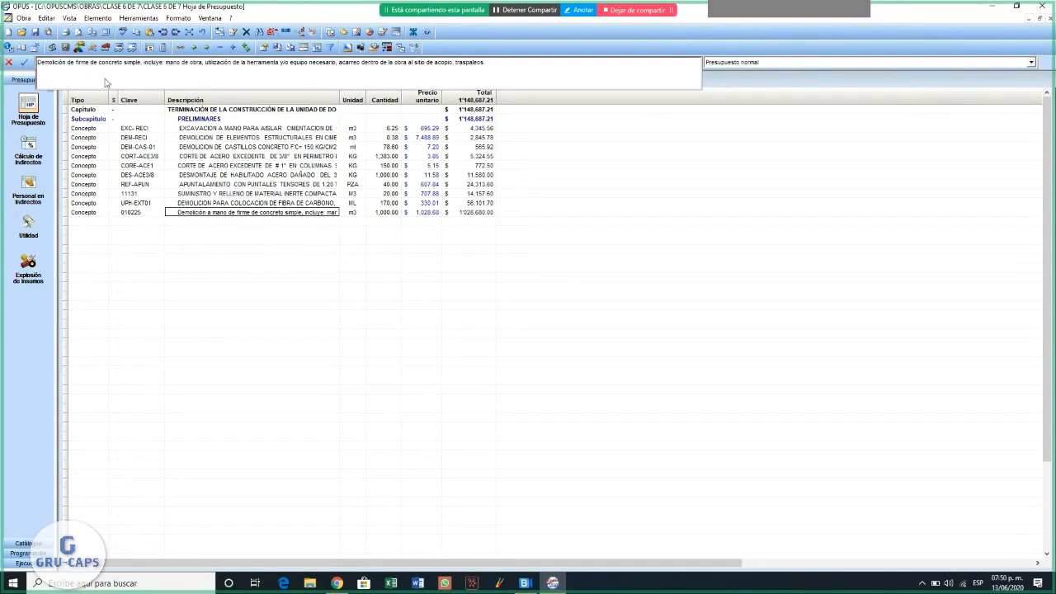
click(24, 63)
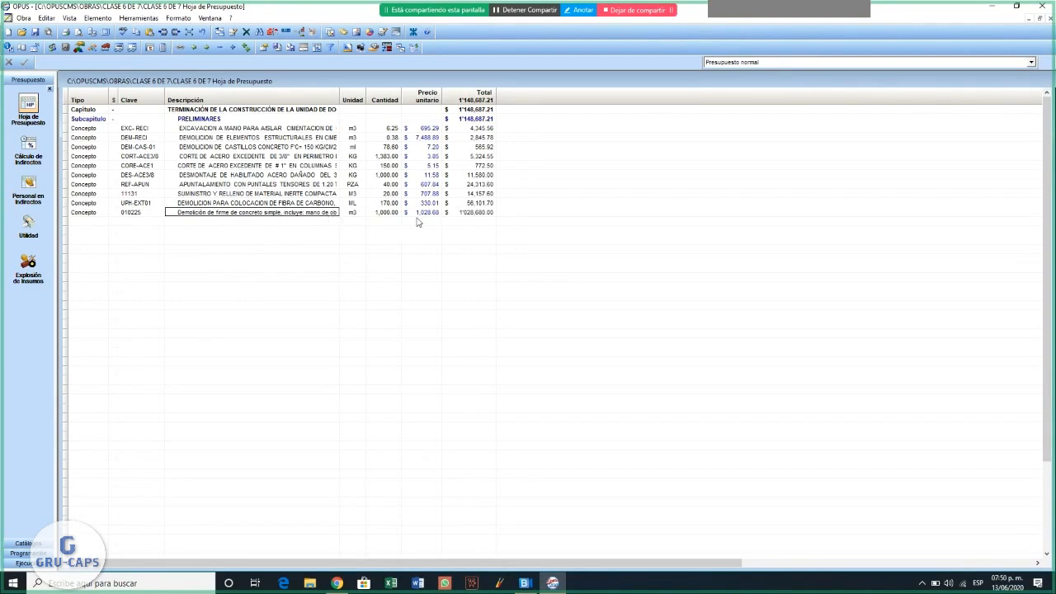
double_click(286, 216)
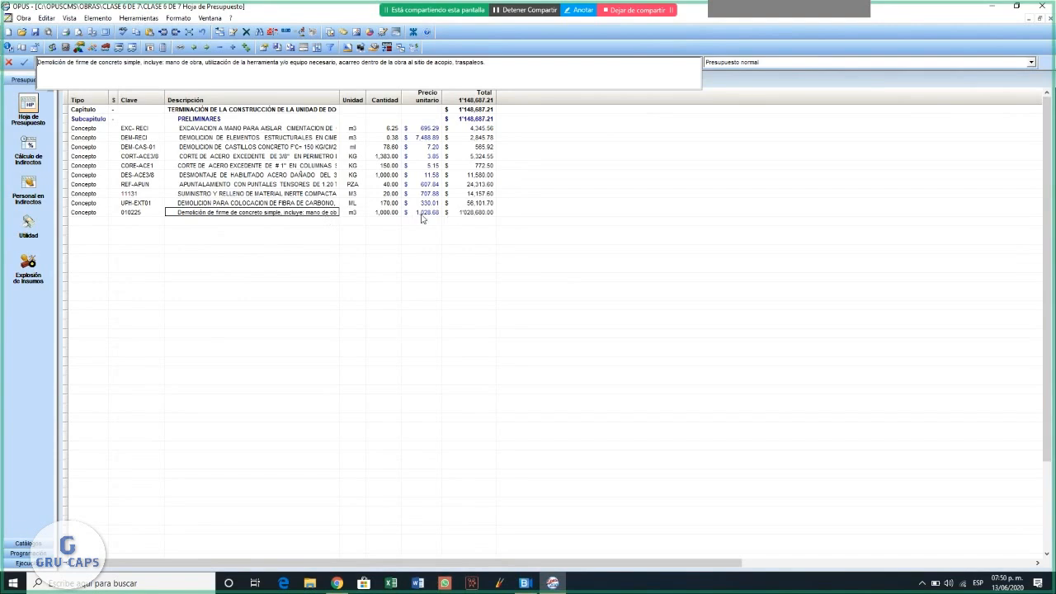
double_click(422, 213)
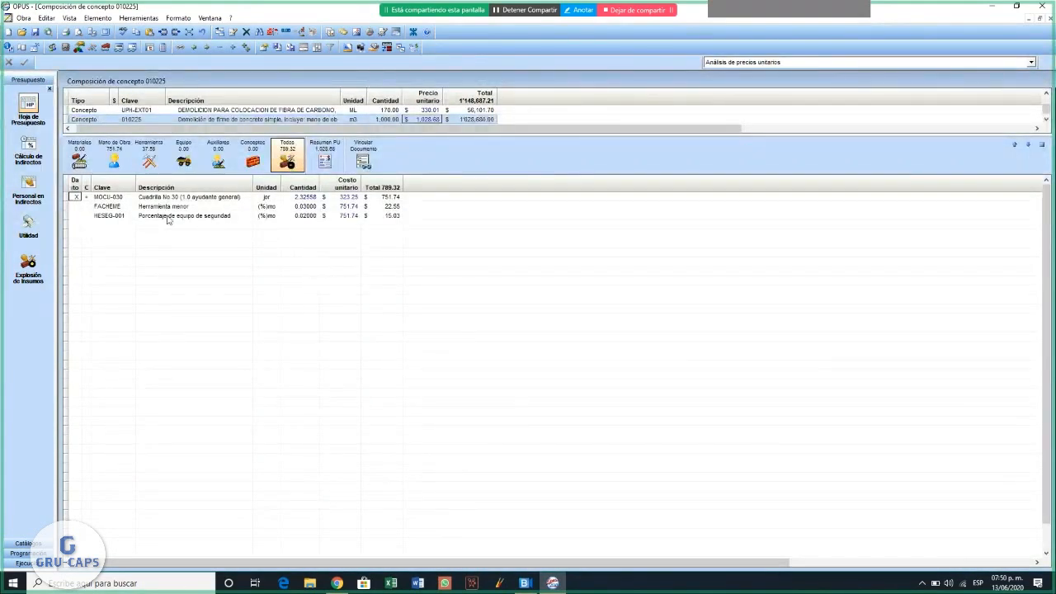
right_click(115, 218)
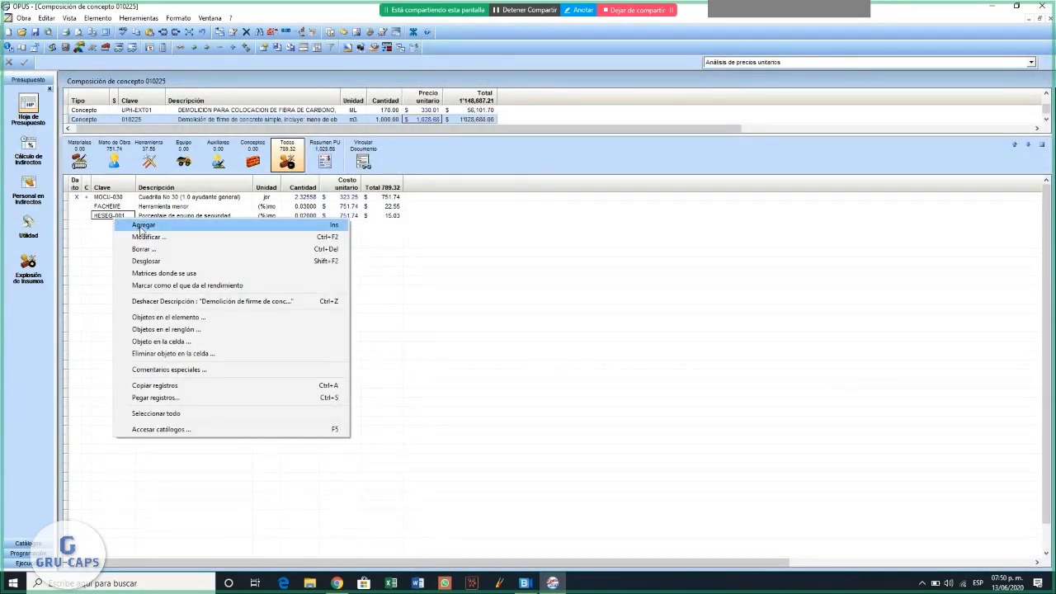
click(142, 227)
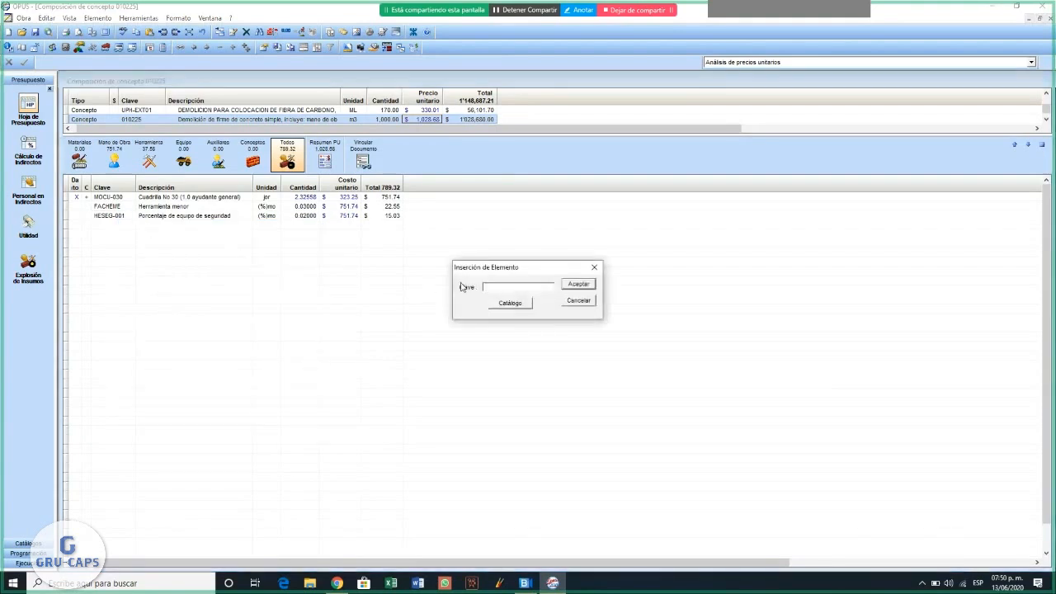
text(RETR)
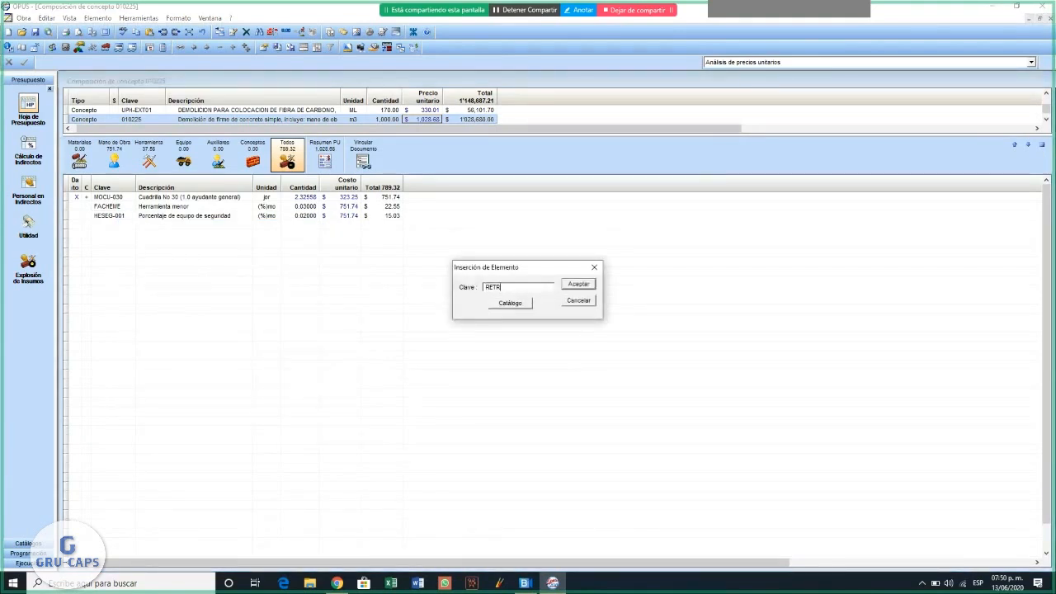
text(-MART)
key(Return)
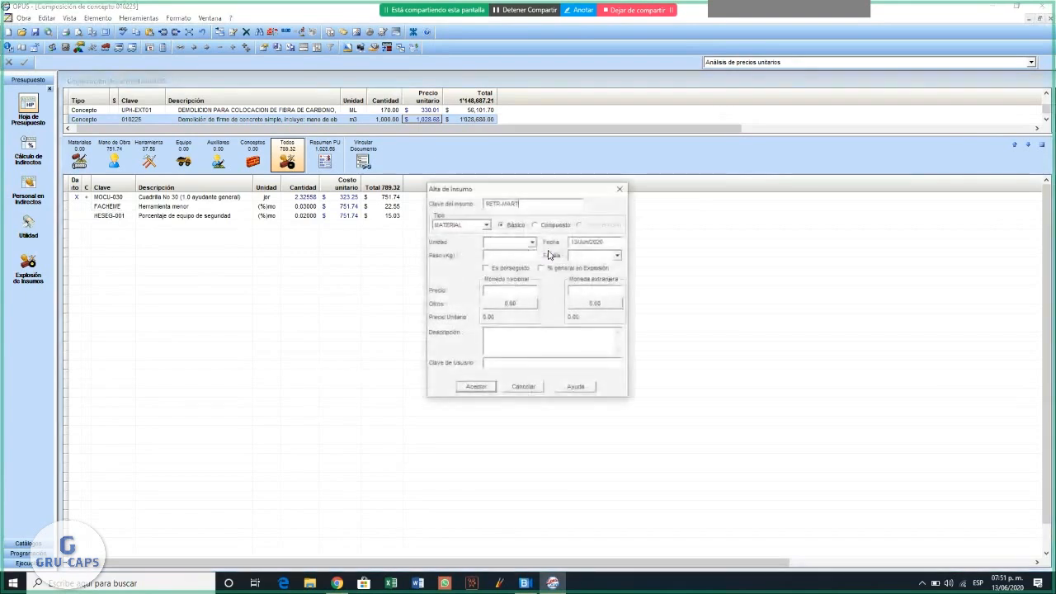
drag(522, 192, 387, 250)
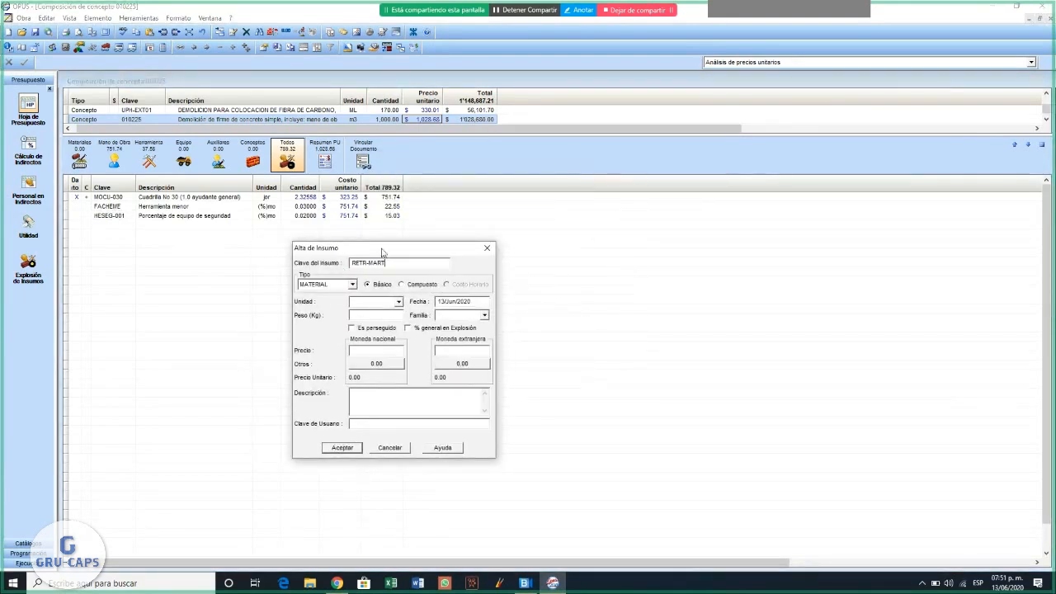
click(486, 248)
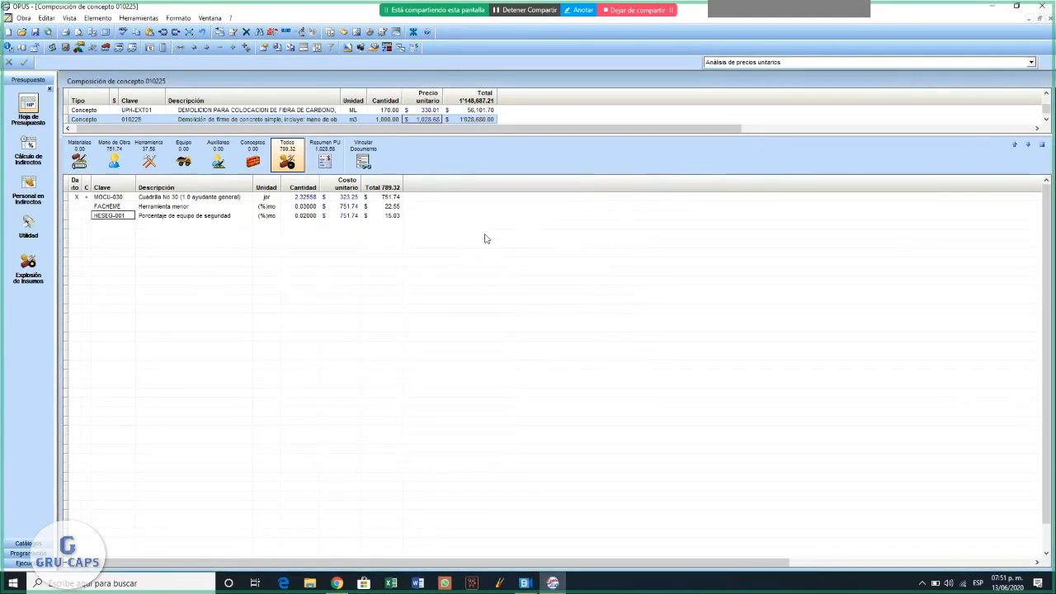
- Add a new element with the key RET-MART to the composition of concept 010225
right_click(107, 216)
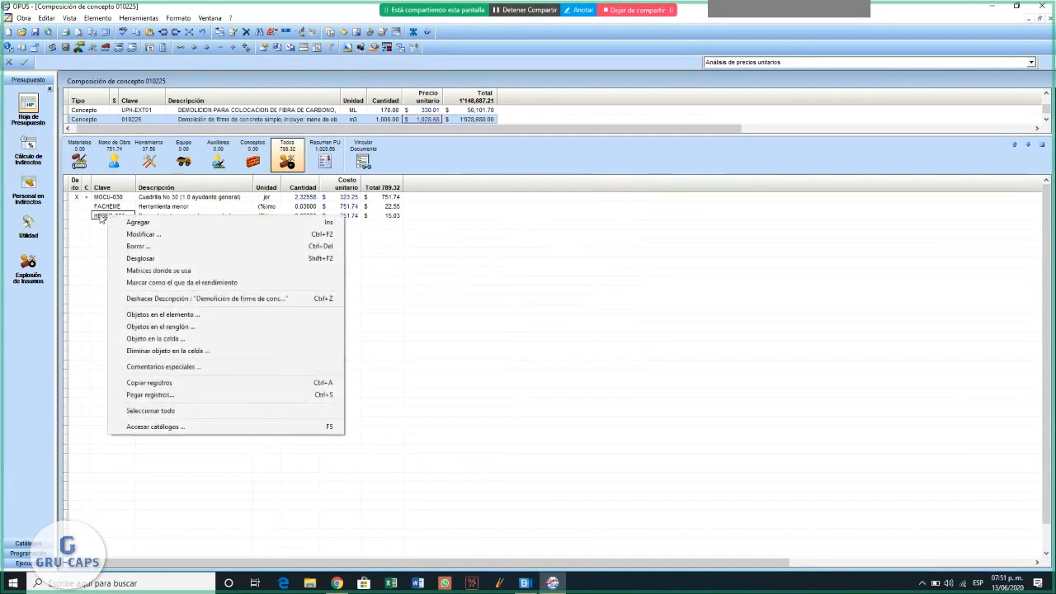
click(126, 223)
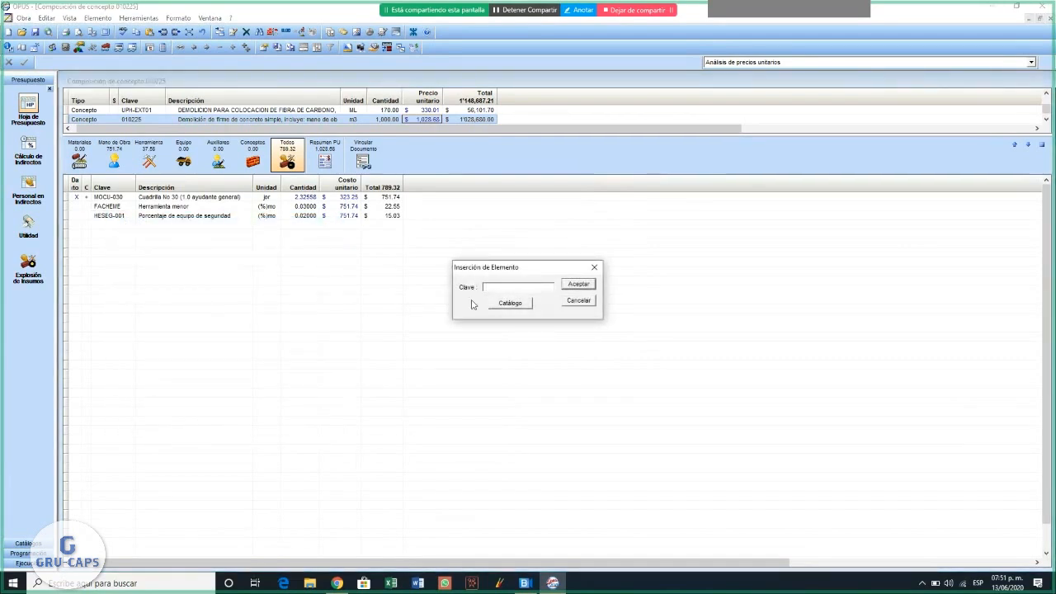
text(RECT)
key(BackSpace)
key(BackSpace)
text(T-M)
key(BackSpace)
key(BackSpace)
text(AT)
key(BackSpace)
text(MArt)
click(578, 285)
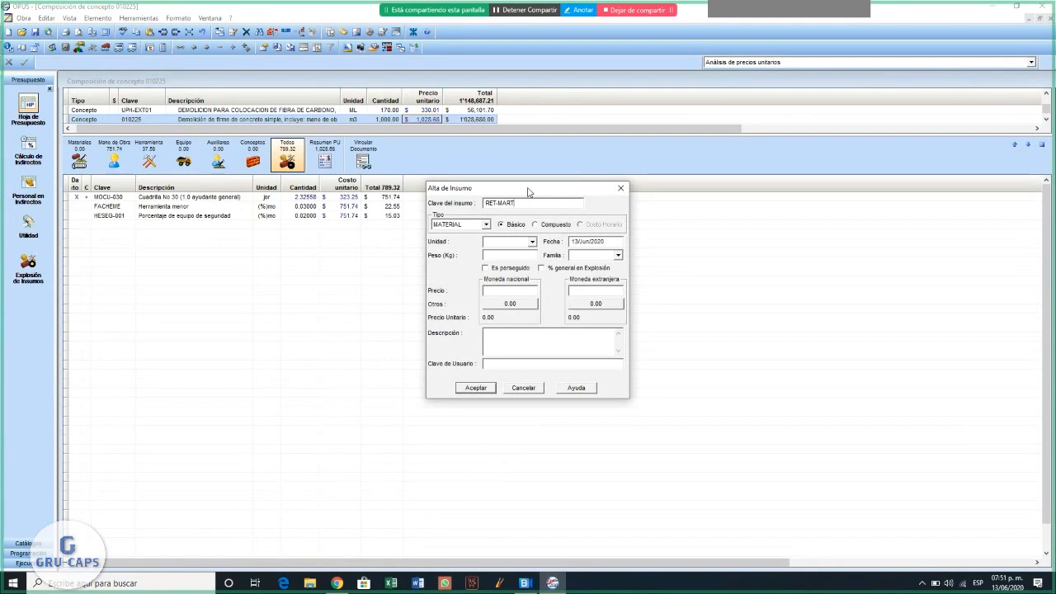
drag(528, 192, 474, 180)
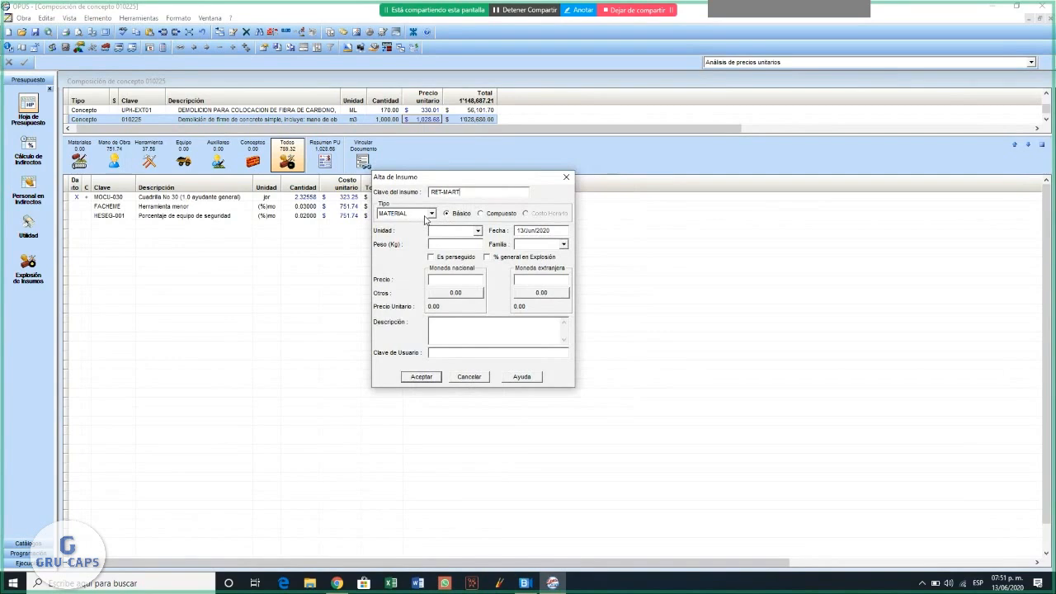
- Set the type of the new RET-MART element to EQUIPO, calculated as an hourly cost
click(431, 213)
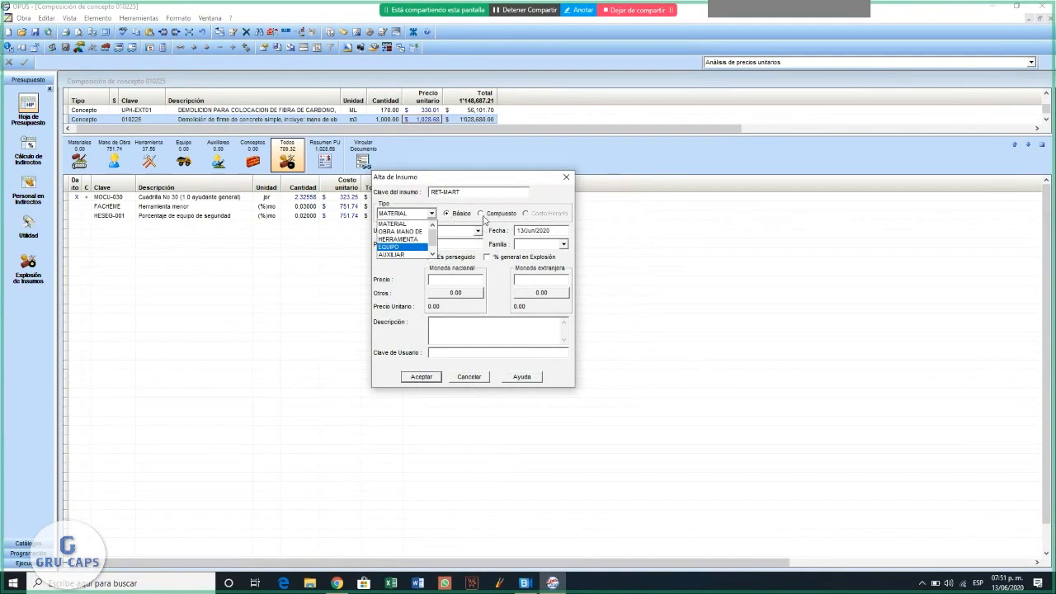
click(401, 248)
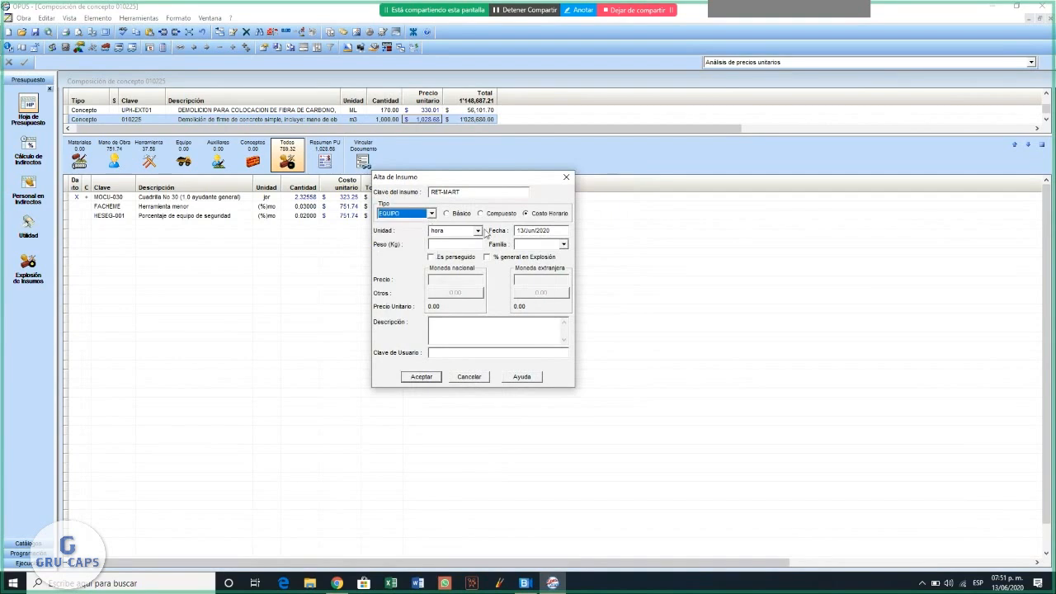
click(432, 214)
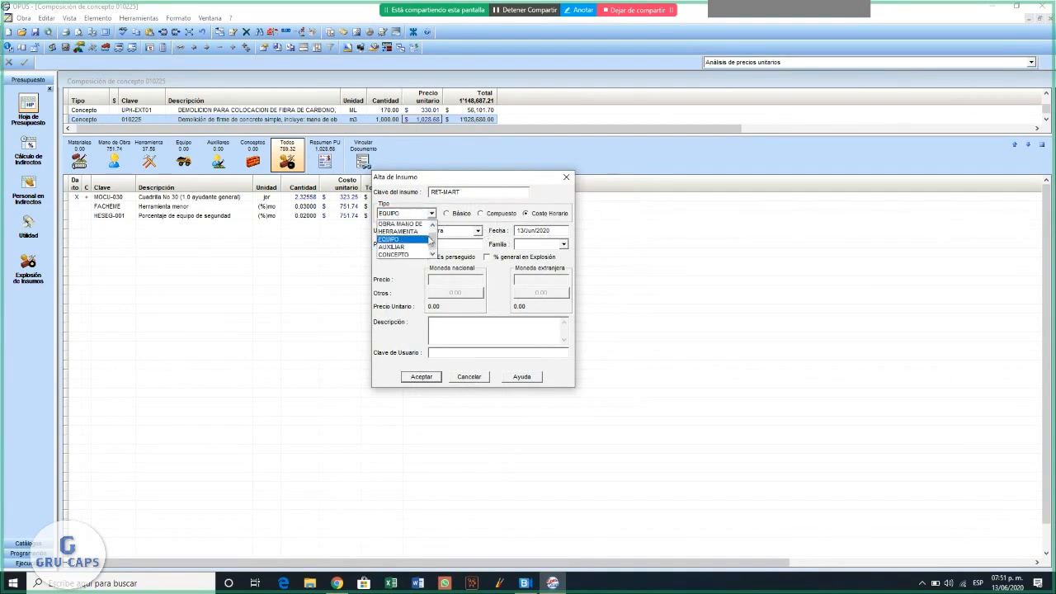
click(414, 225)
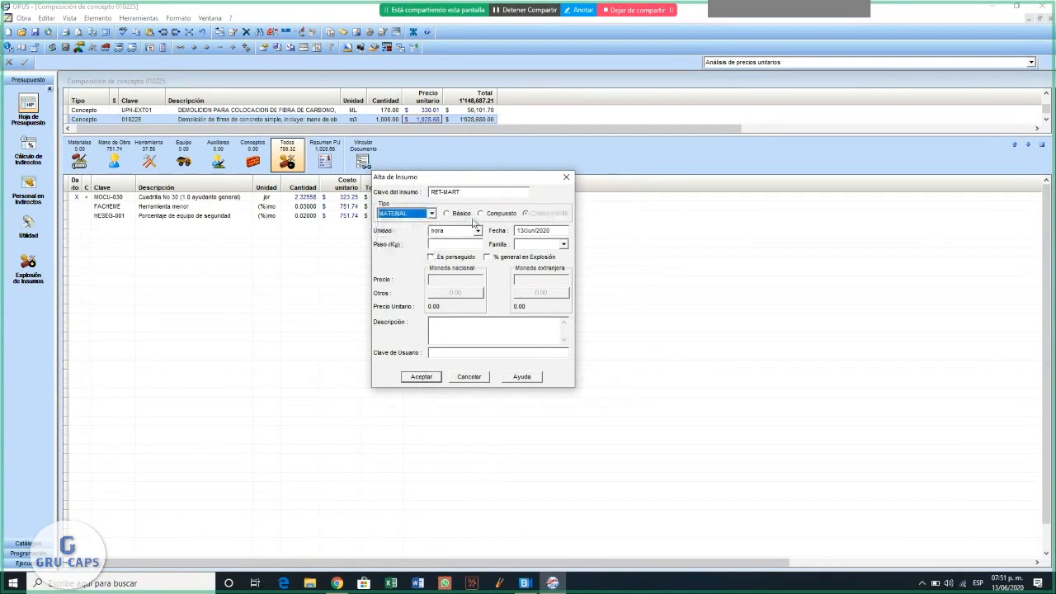
click(432, 214)
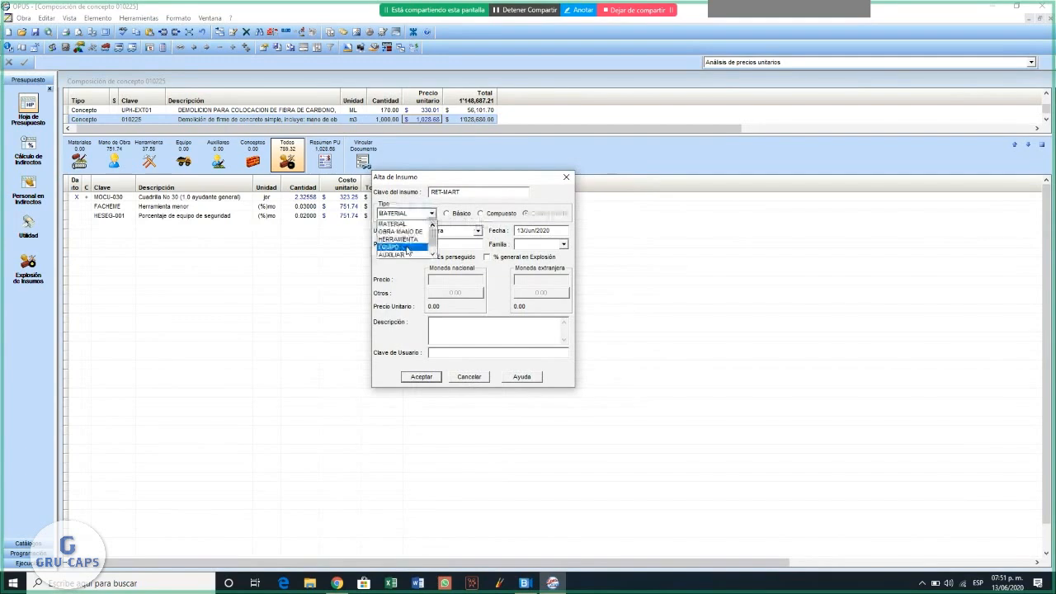
click(405, 248)
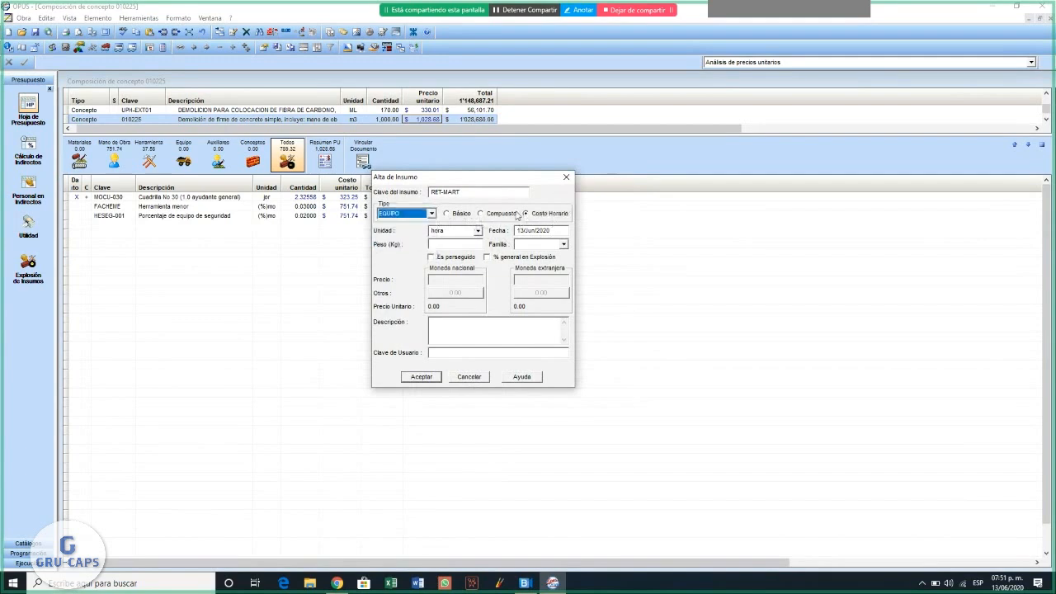
- Set the unit of the RET-MART equipment to HORA in capital letters
double_click(461, 232)
text(hora)
key(BackSpace)
key(BackSpace)
key(BackSpace)
key(BackSpace)
text(HOR)
key(BackSpace)
text(RA)
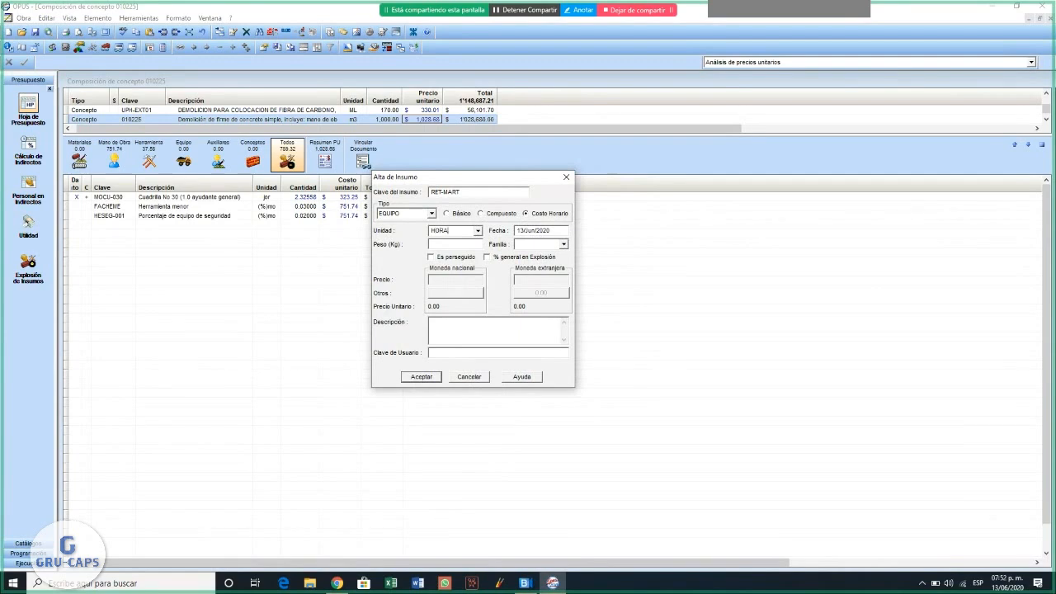
- Describe the equipment as RETROEXCAVADORA CON MARTILLO and accept the new element
click(444, 331)
text(RETROEXCAVADOR)
key(BackSpace)
text(ra con martillo)
key(BackSpace)
key(BackSpace)
key(BackSpace)
key(BackSpace)
key(BackSpace)
key(BackSpace)
key(BackSpace)
key(BackSpace)
key(BackSpace)
key(BackSpace)
key(BackSpace)
key(BackSpace)
key(BackSpace)
text(RA CON)
text( MART)
text(ILLA)
key(BackSpace)
text(O)
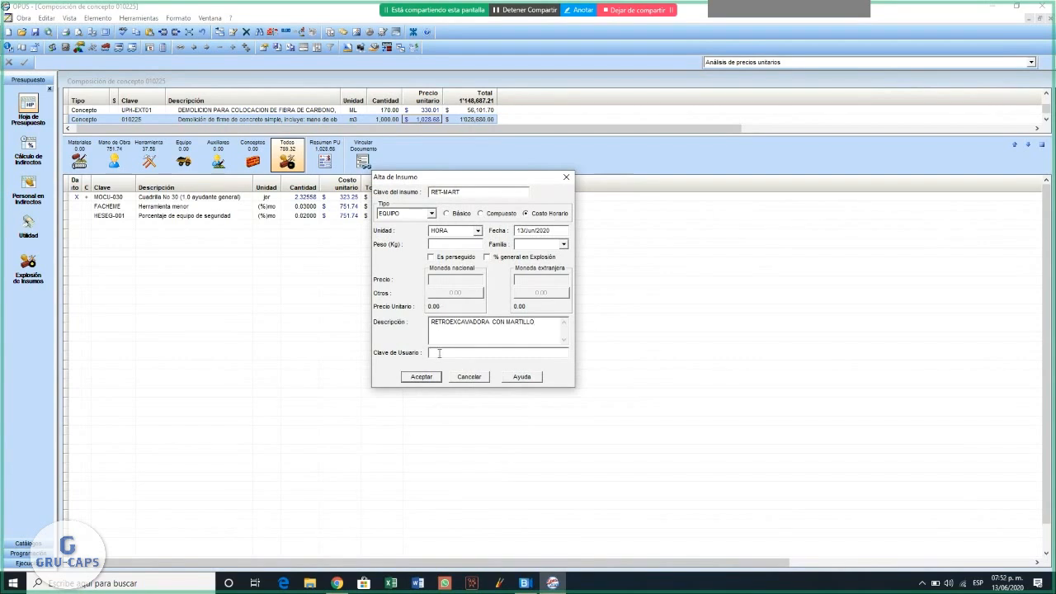
click(427, 378)
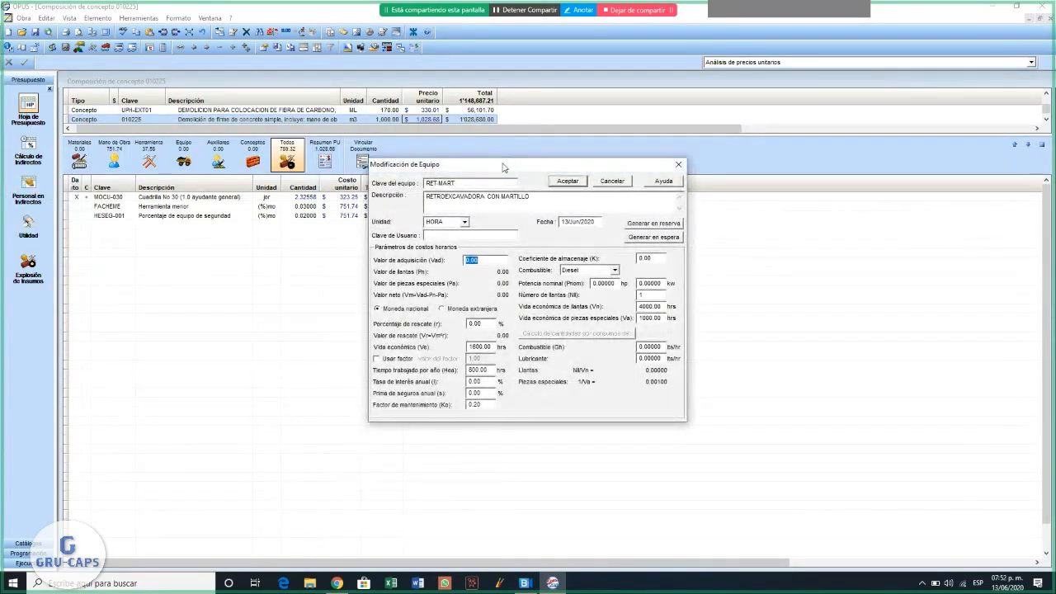
- Set the equipment's acquisition value to 1500000 and its salvage percentage to 20%
drag(504, 167, 607, 166)
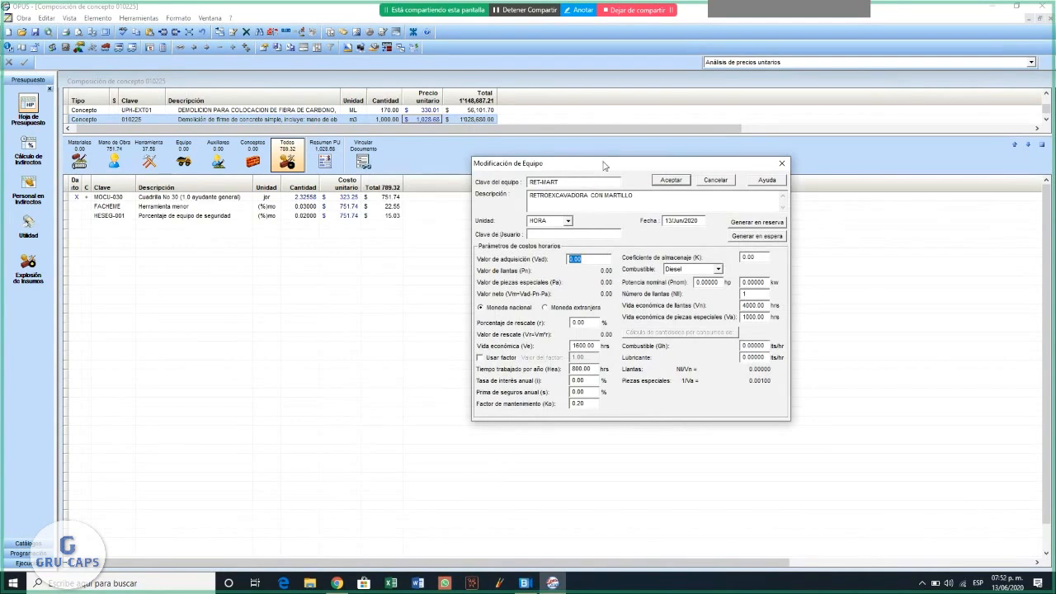
drag(605, 164, 550, 144)
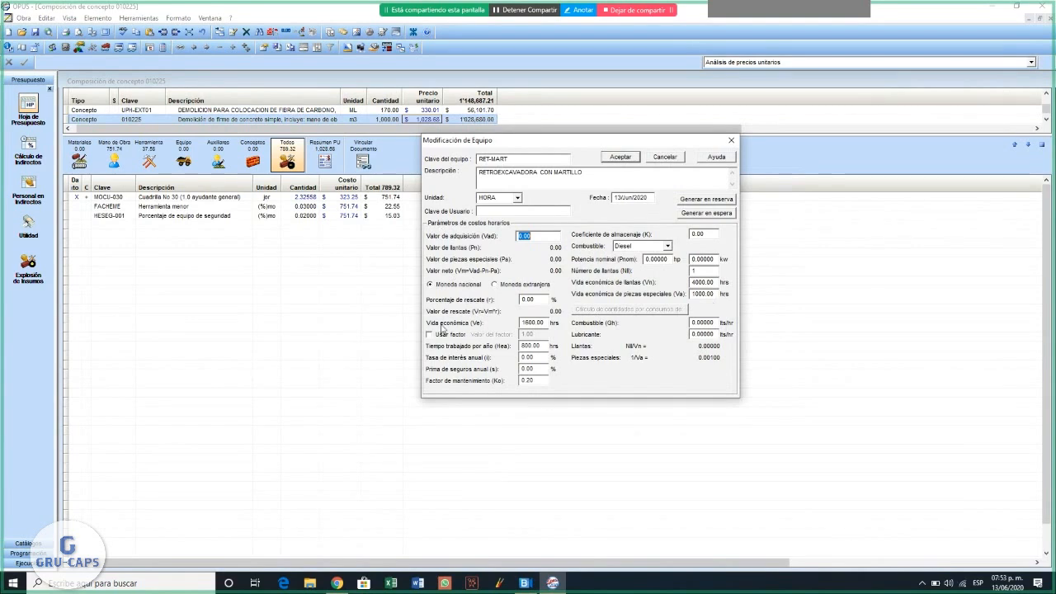
text(1500000)
key(Tab)
text(20)
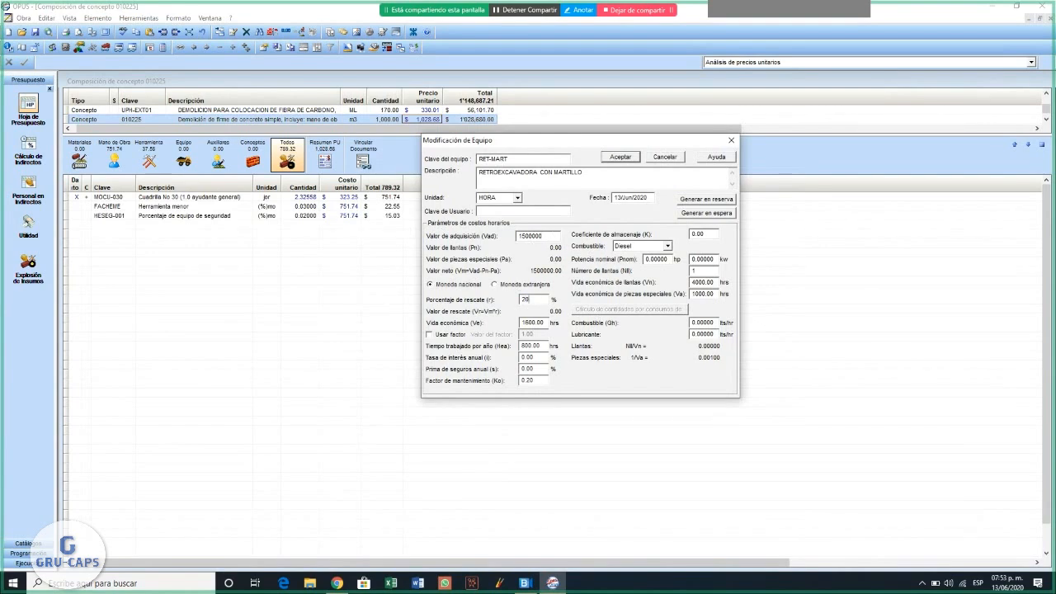
- Set the equipment's economic life to 4000 hours and its annual interest rate to 16%
click(547, 324)
text(400)
drag(541, 347, 384, 342)
text(16)
- Set the annual insurance premium to 4% and the maintenance factor to 0.5
click(540, 369)
drag(509, 369, 405, 366)
key(BackSpace)
click(534, 380)
key(BackSpace)
key(BackSpace)
text(5)
- Keep Diesel as the fuel, set consumption to 10 lts/hr of fuel and 0.05 lts/hr of lubricant, and accept the equipment parameters
click(667, 246)
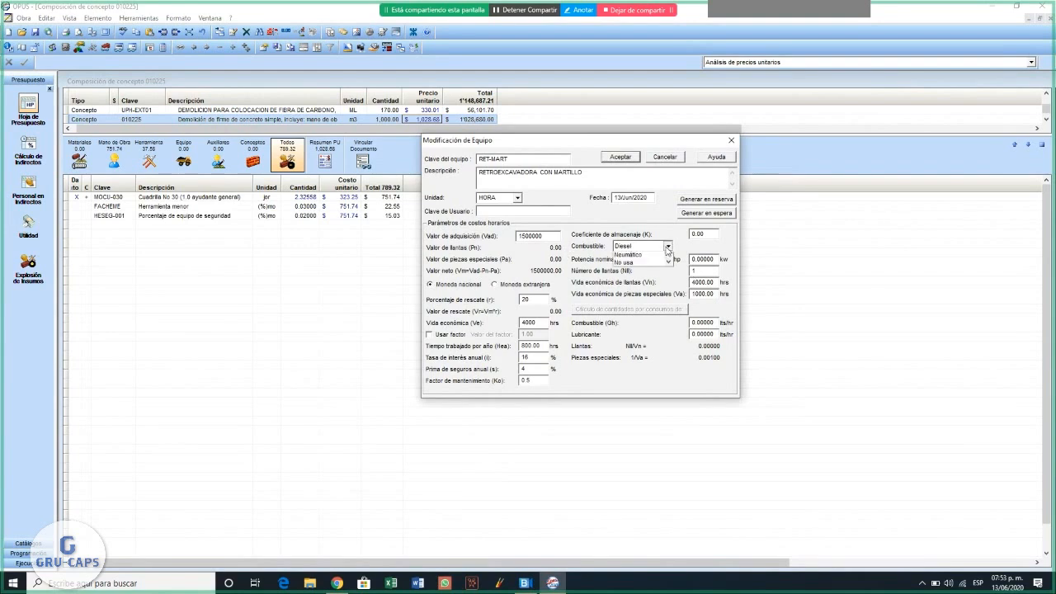
click(668, 248)
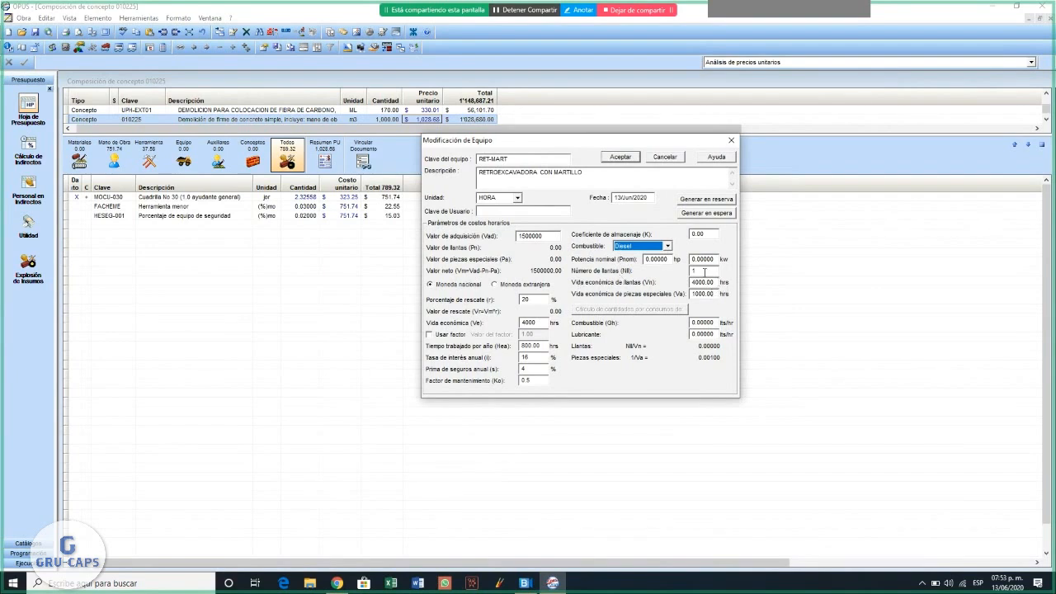
click(705, 272)
click(714, 322)
text(10)
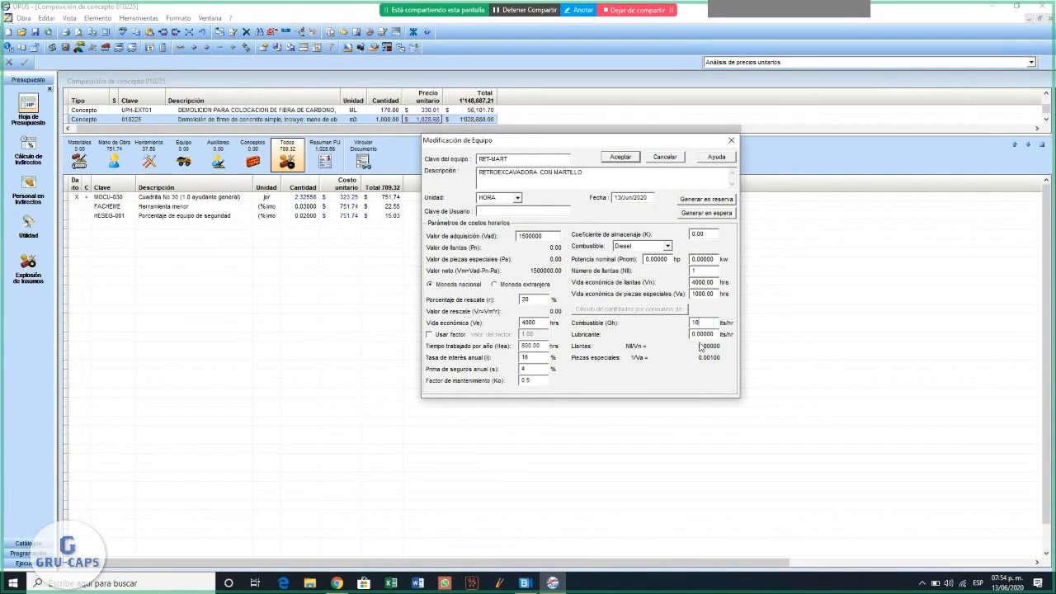
key(Tab)
text(05)
click(630, 159)
click(621, 158)
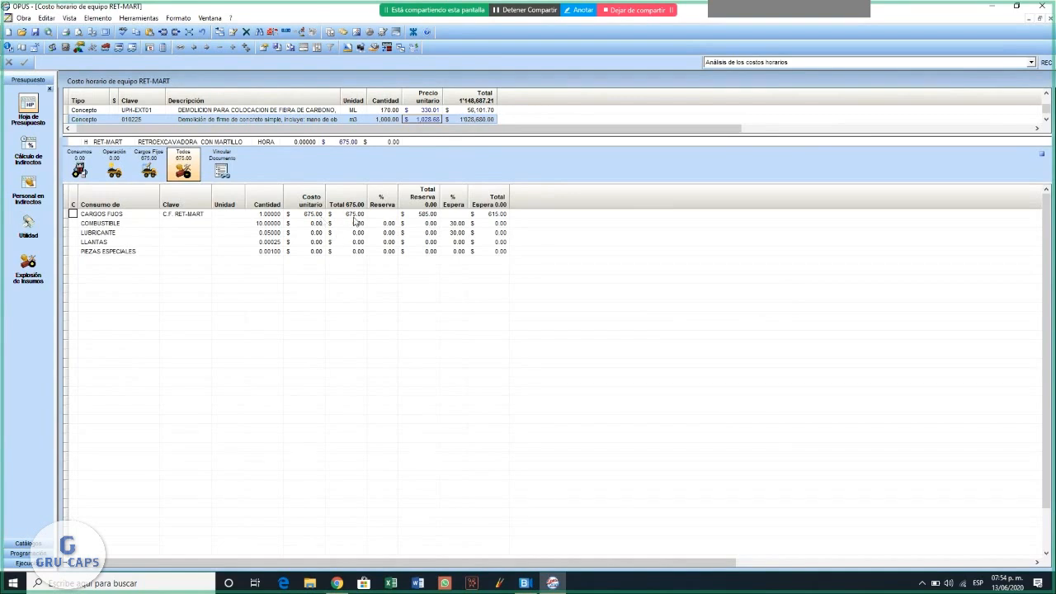
click(186, 216)
click(185, 225)
right_click(186, 228)
click(222, 236)
text(GAS-01)
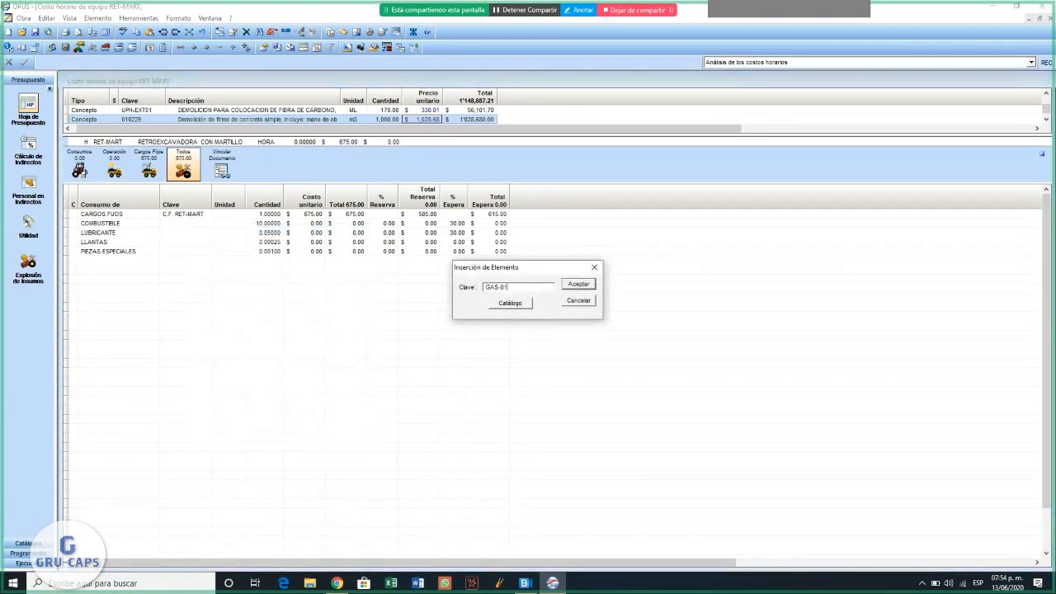
click(511, 305)
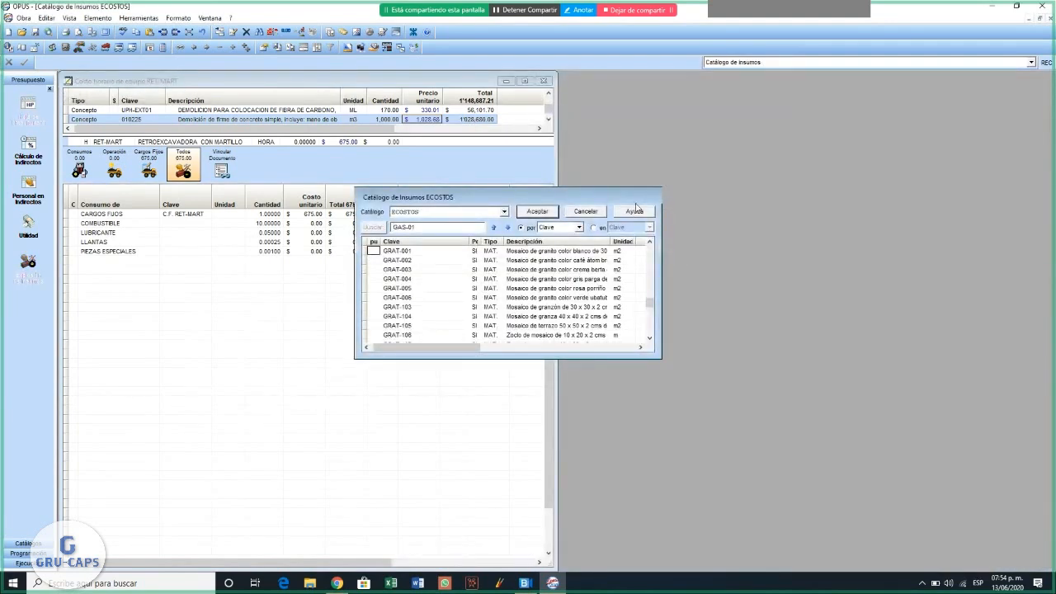
click(576, 213)
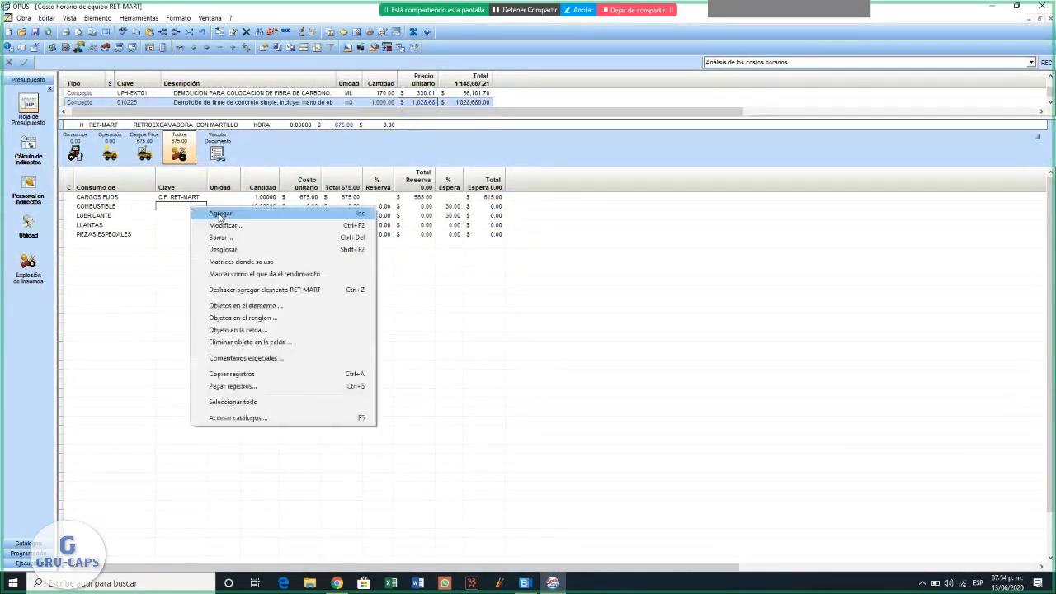
- Add a new element with the key COMB-GASOLI to the COMBUSTIBLE row of the RET-MART hourly cost
right_click(191, 209)
click(216, 214)
text(COMB)
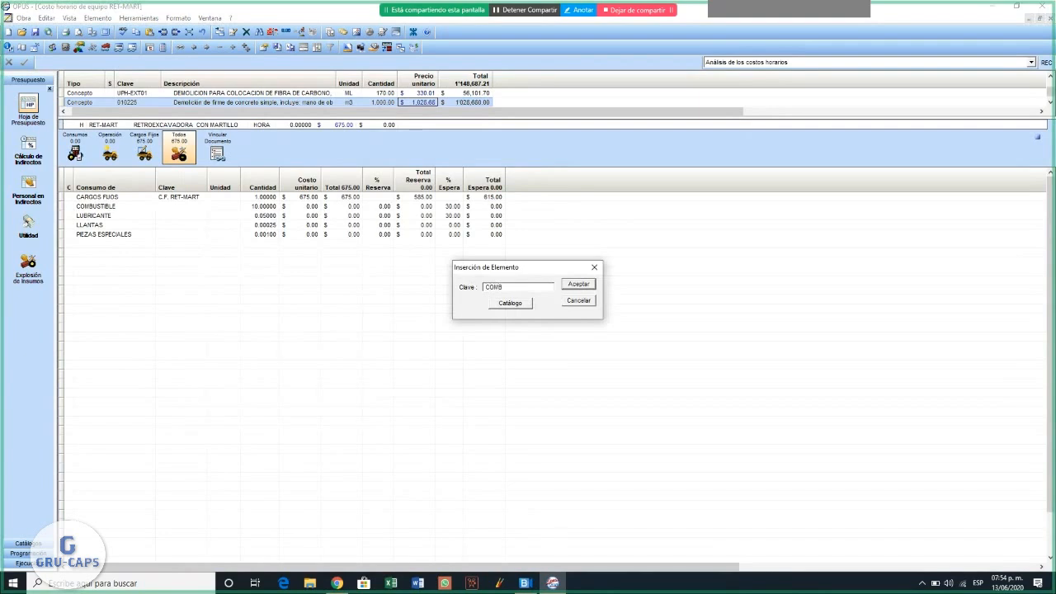
text(-GASOL)
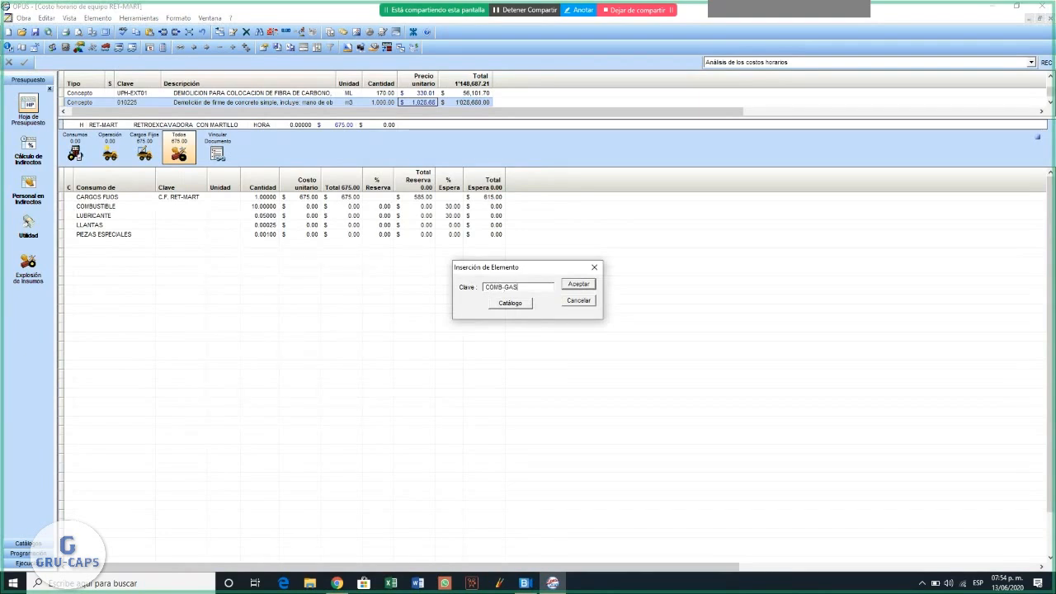
click(574, 287)
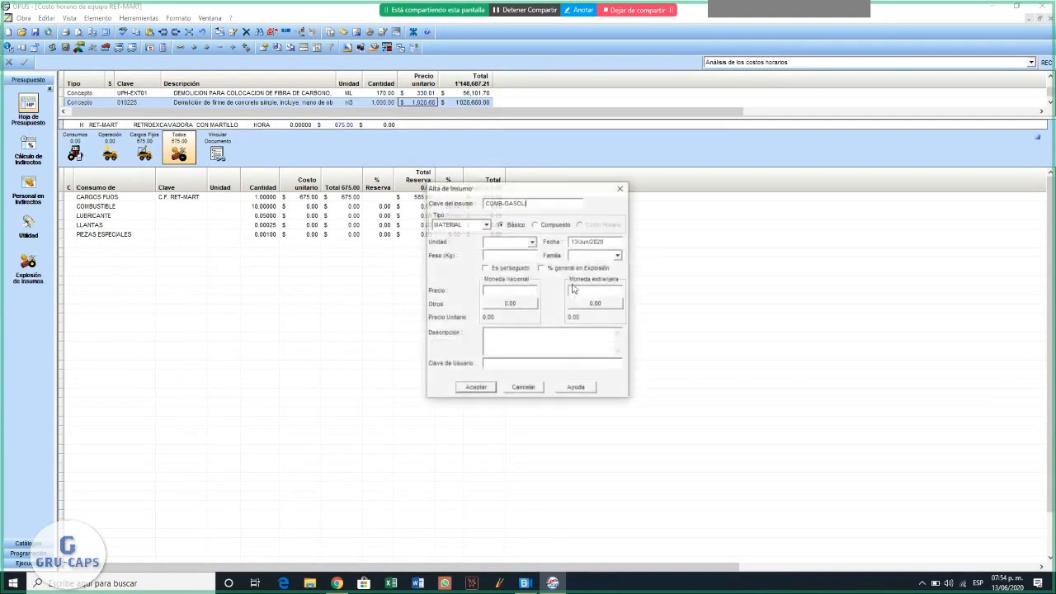
- Define the COMB-GASOLI material with unit LT, a price of 17.55 and the description GASOLINA MAGNA
click(502, 242)
text(LT)
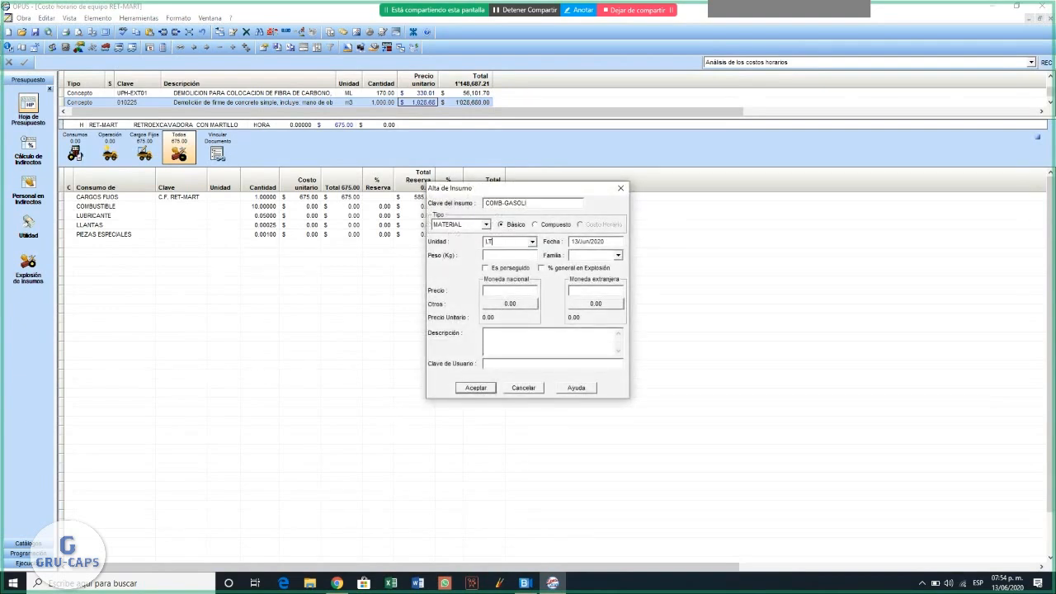
text(17.55)
text(G)
text(ASOLINA MA)
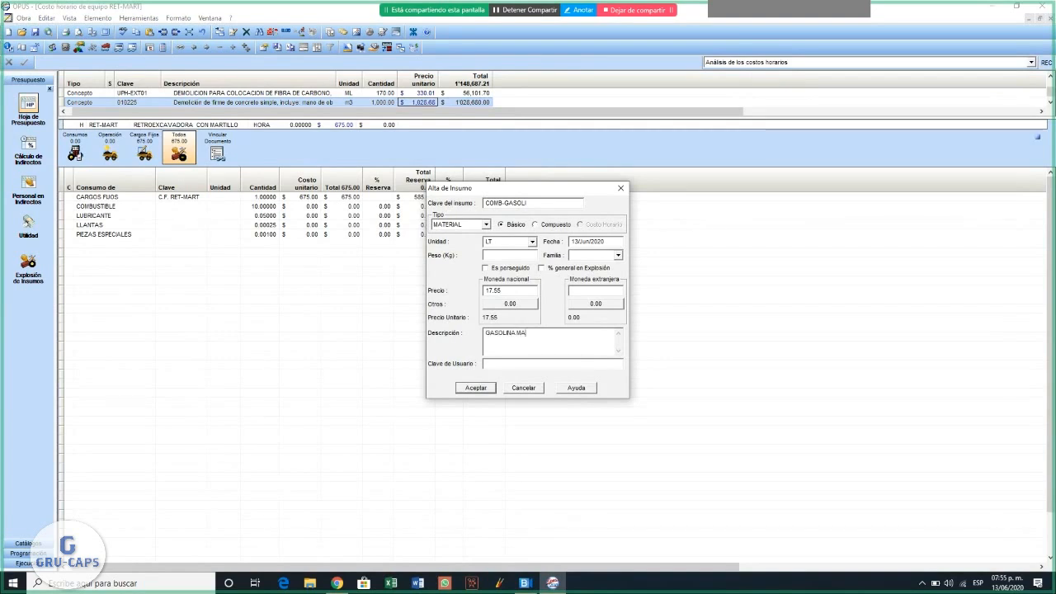
text(GNA)
click(484, 385)
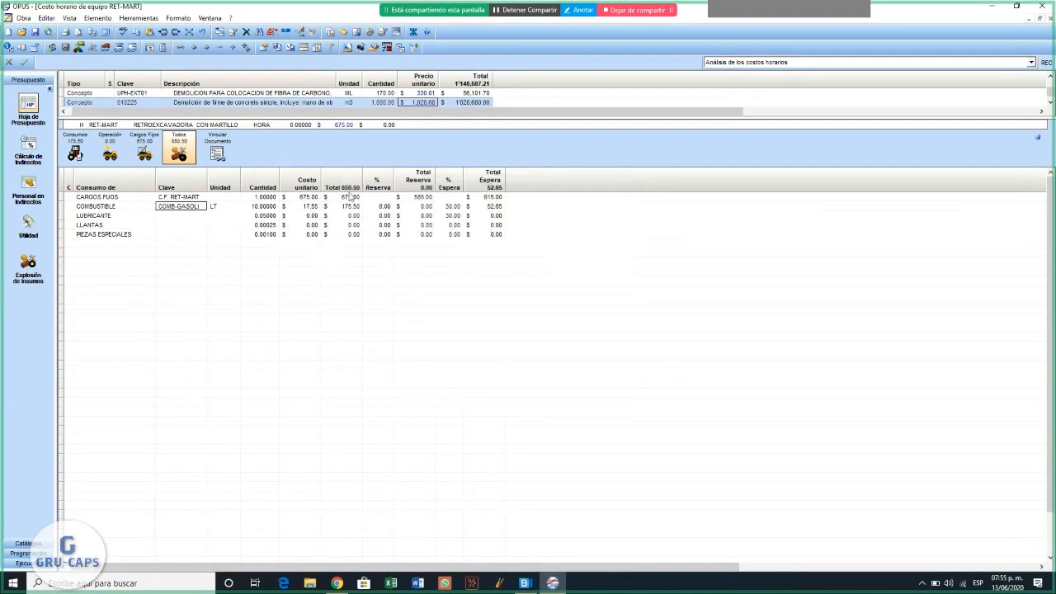
- Add a new element with the key COMB-ACE to the LUBRICANTE row of the RET-MART hourly cost
right_click(175, 219)
click(204, 224)
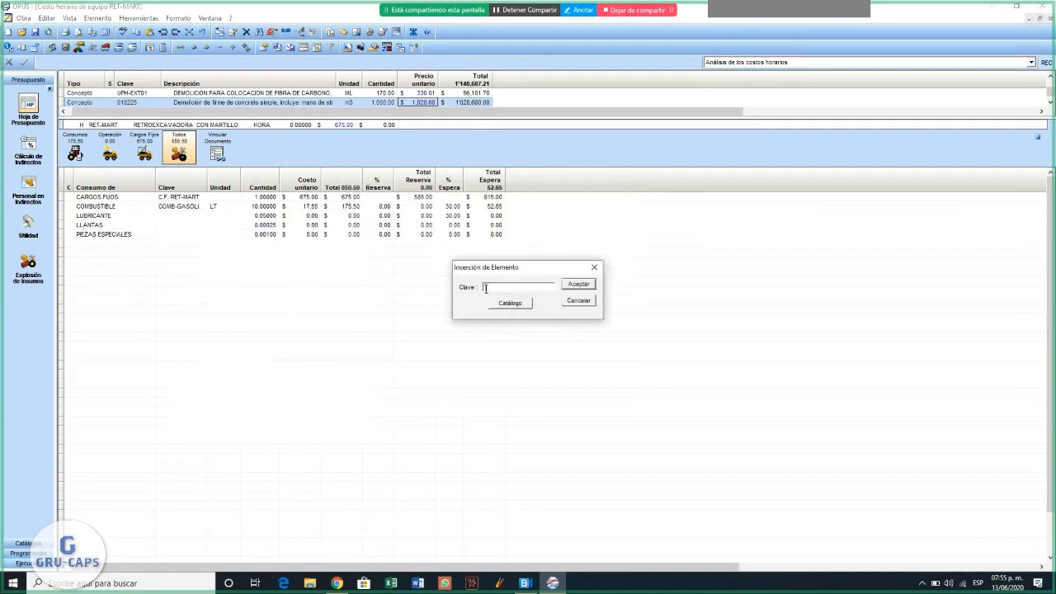
text(COMB-ACE)
click(582, 288)
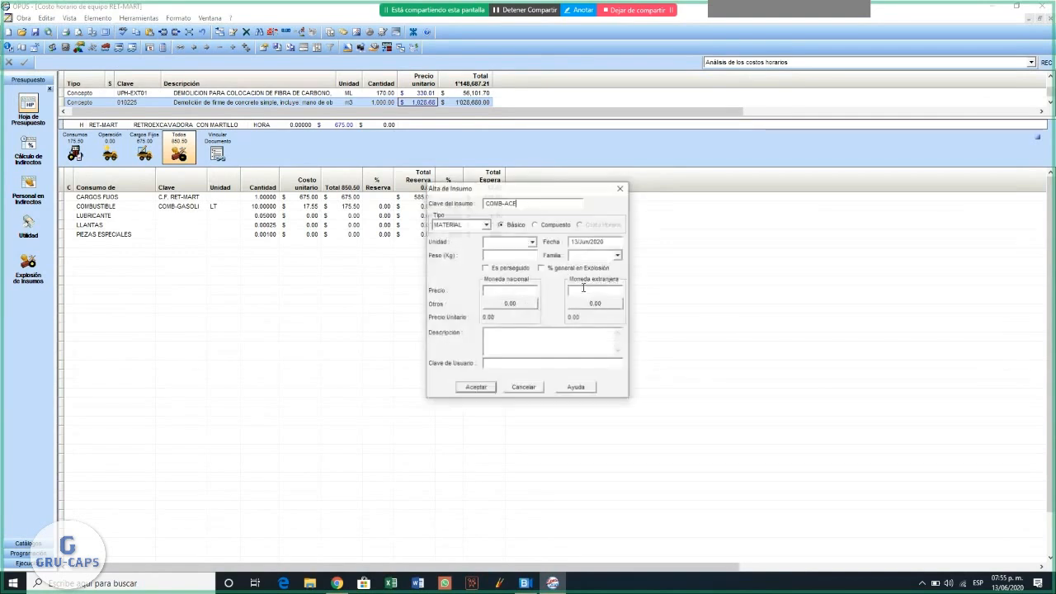
- Define the COMB-ACE material with unit LT, a price of 120 and the description LUBRICANTE PARA MOTORES DISEL
text(LT)
click(503, 291)
text(120)
text(LUB)
text(R)
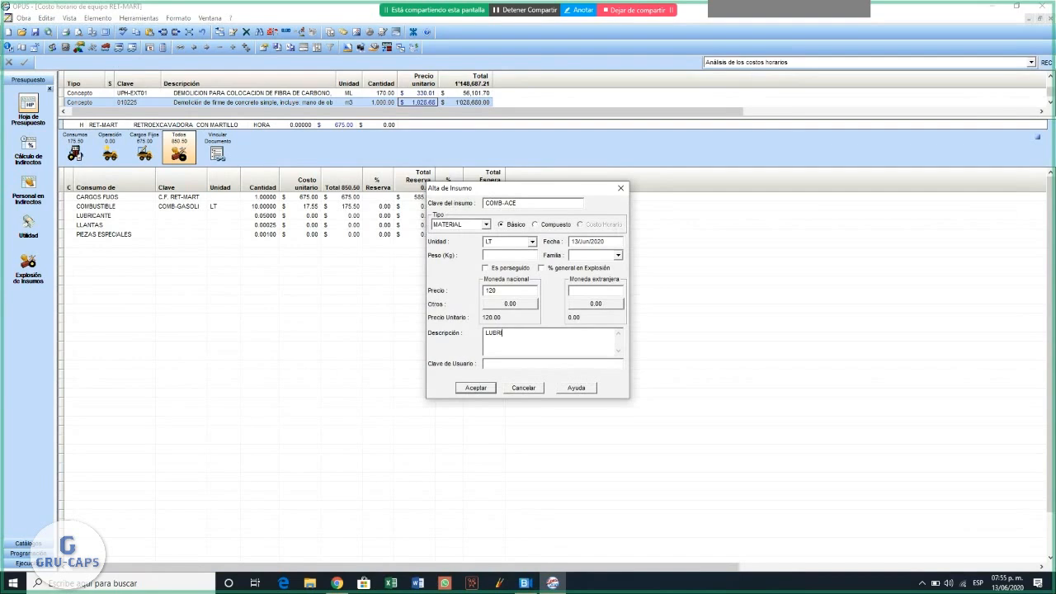
text(ICANTE PARA MOPTORES DISEL)
click(553, 332)
key(BackSpace)
click(482, 388)
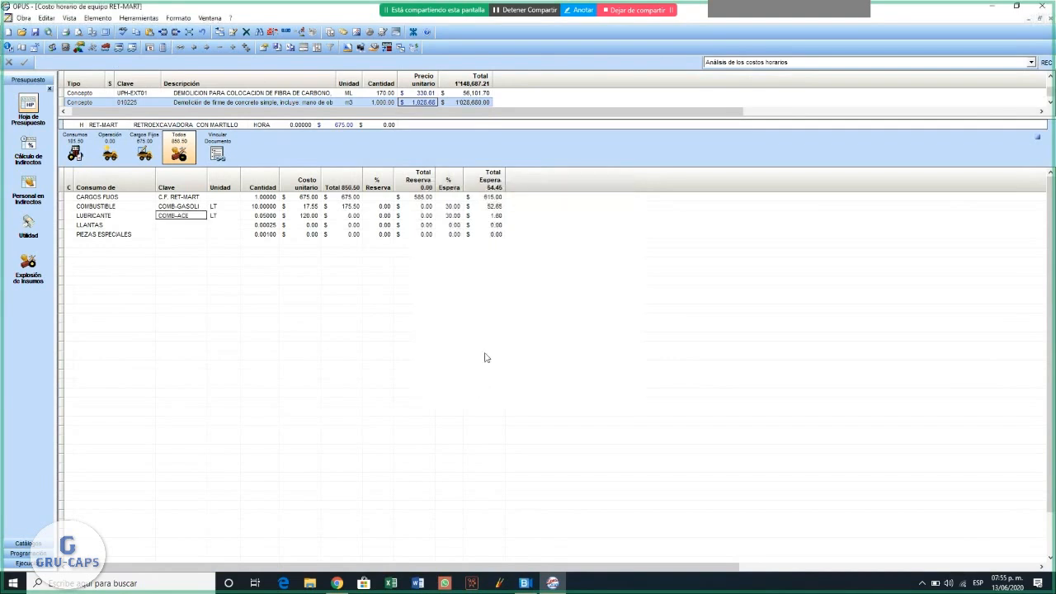
- Add a new element with the key JGO-LLANRET to the LLANTAS row of the hourly cost
click(305, 217)
click(177, 227)
right_click(178, 226)
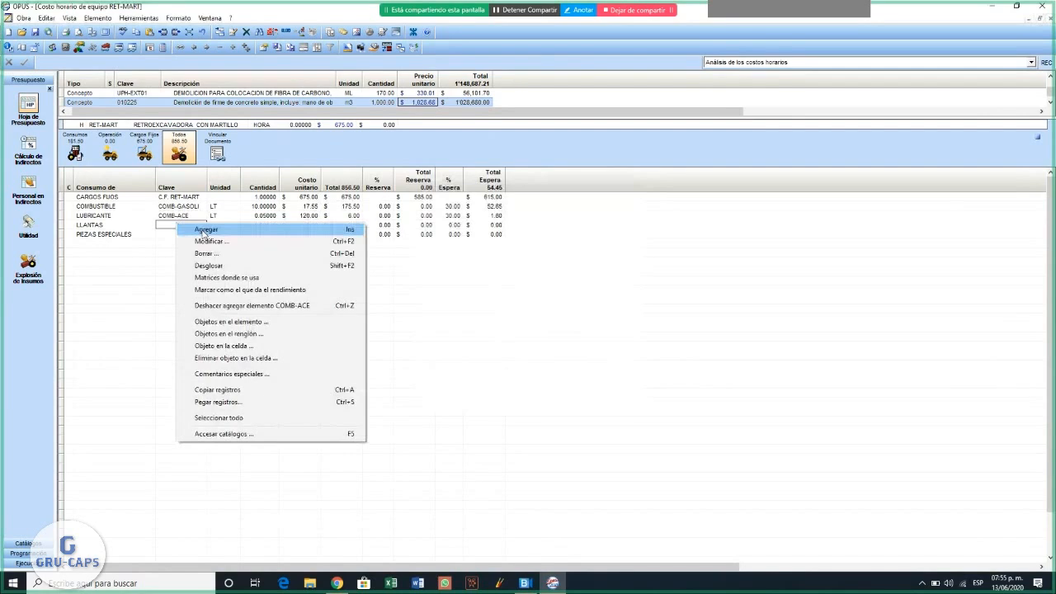
click(202, 229)
text(J)
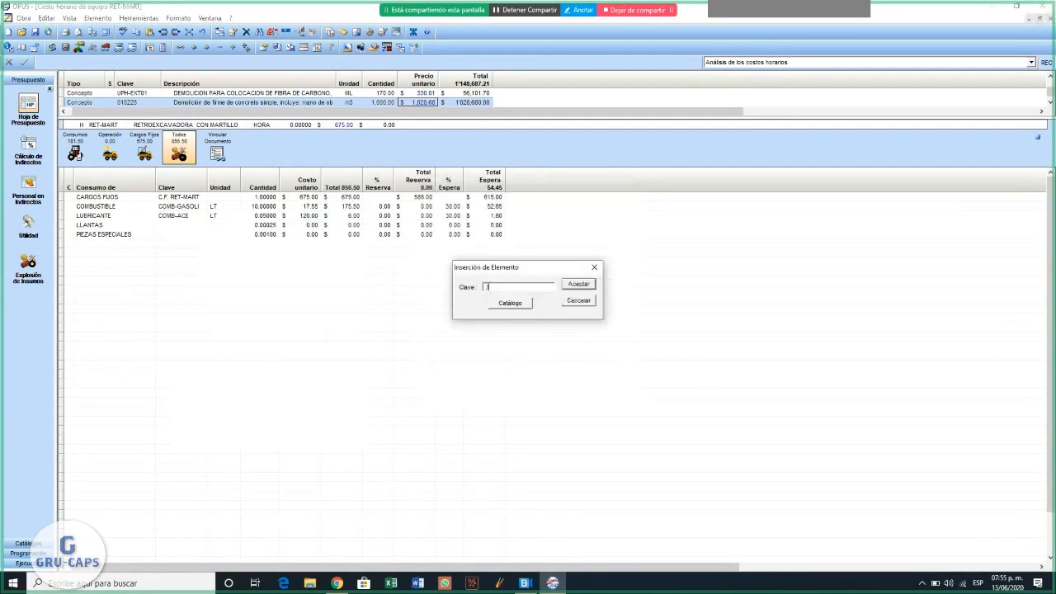
text(GO-LLANRET)
click(579, 284)
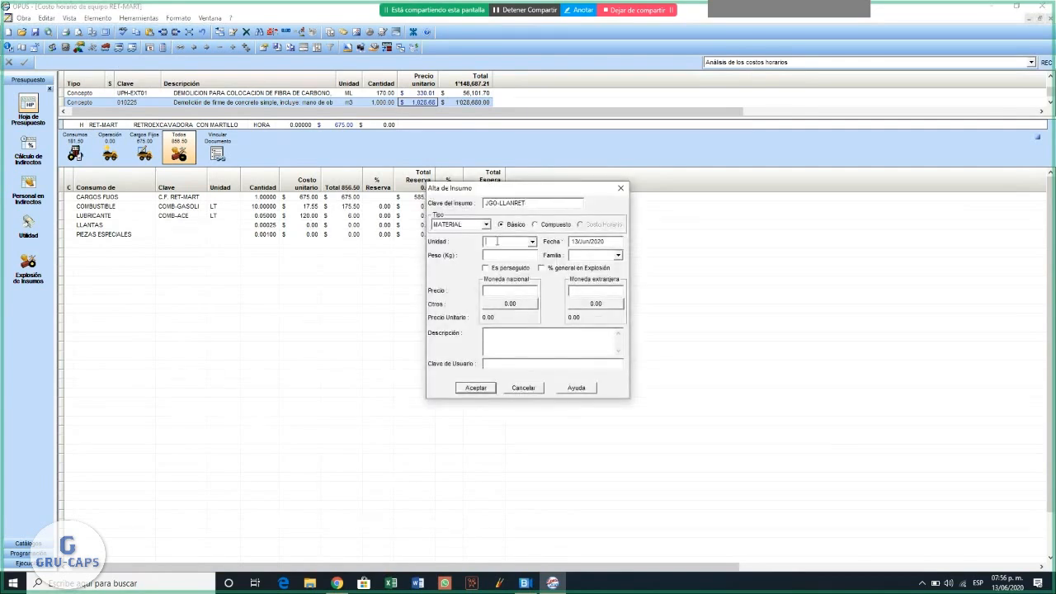
- Define the JGO-LLANRET material with unit JGO and a price of 45000
click(497, 241)
text(JGO)
click(488, 290)
text(45000)
click(485, 387)
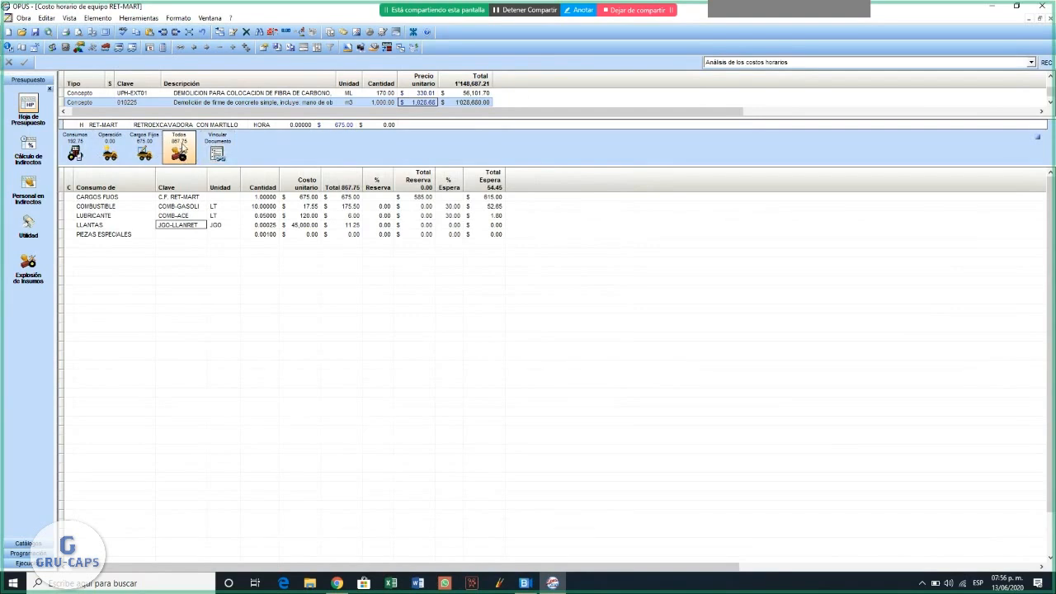
- Add a new labour element with the key OPE.MAQ MED to the operation section of the RET-MART hourly cost
click(110, 155)
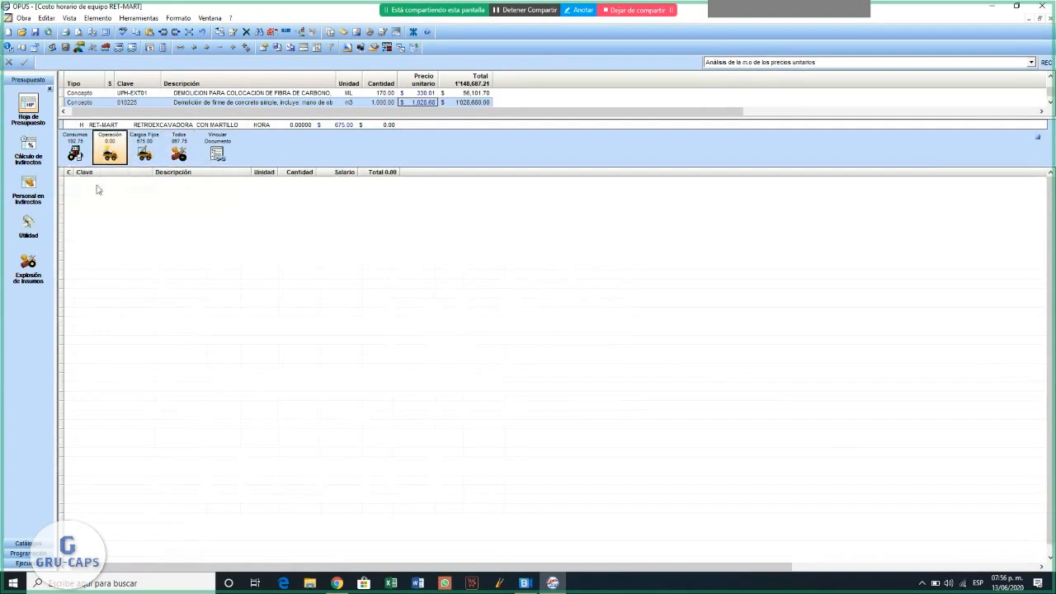
right_click(96, 190)
click(126, 191)
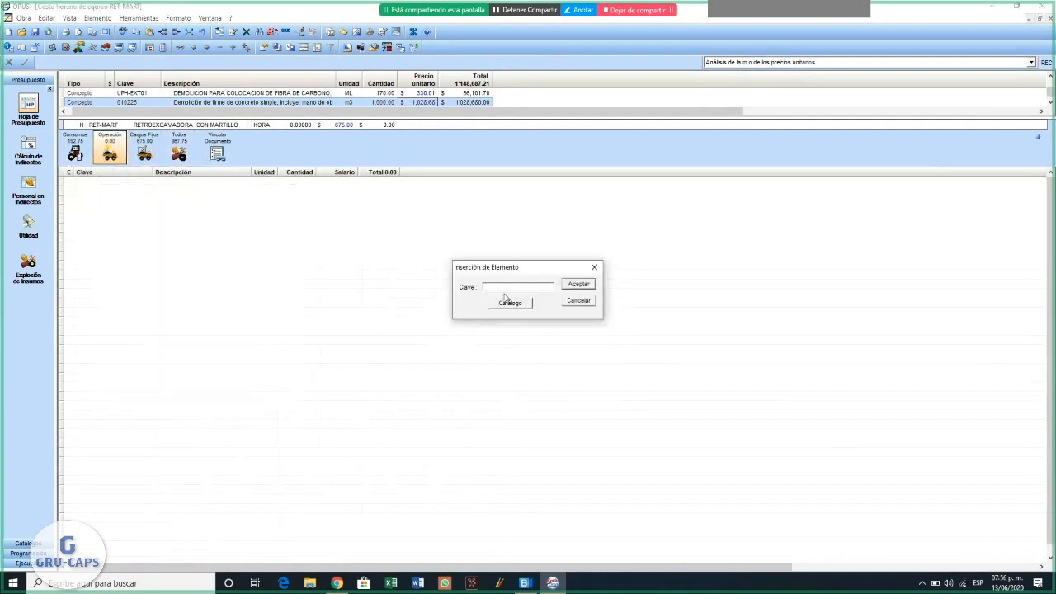
text(OP)
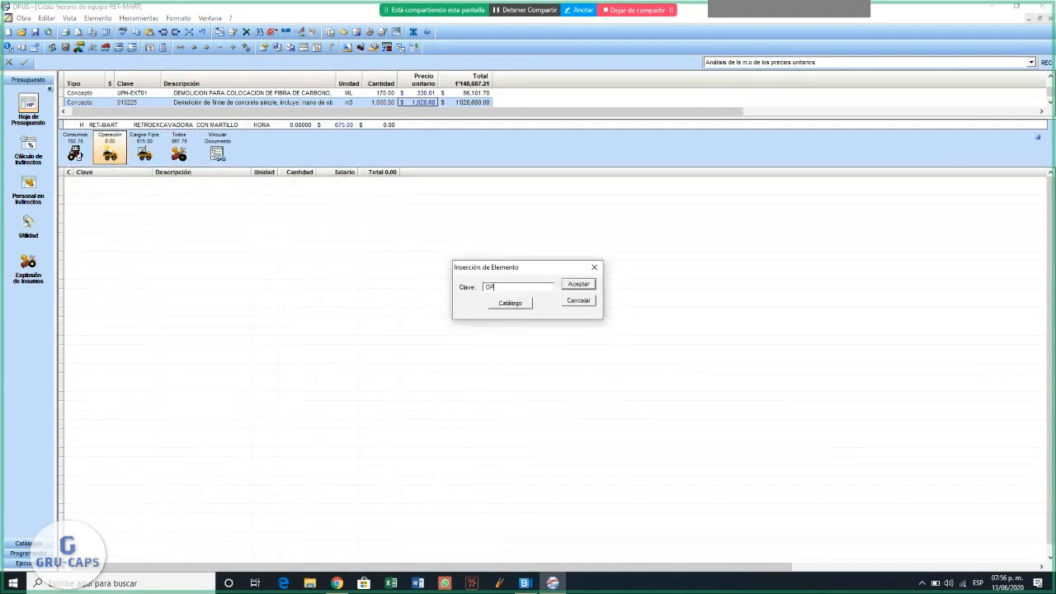
text(E MAQ MED)
click(578, 285)
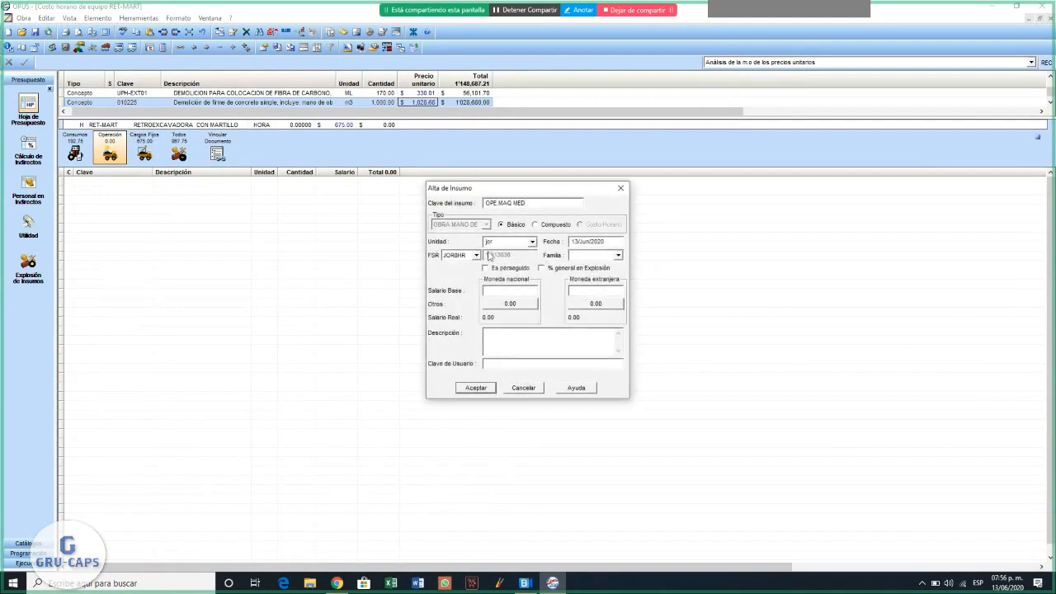
- Define the OPE.MAQ MED labour with unit JOR, a base salary of 400 and the description OPERADOR MAQUINARIA MEDIANA
double_click(507, 242)
text(JOR)
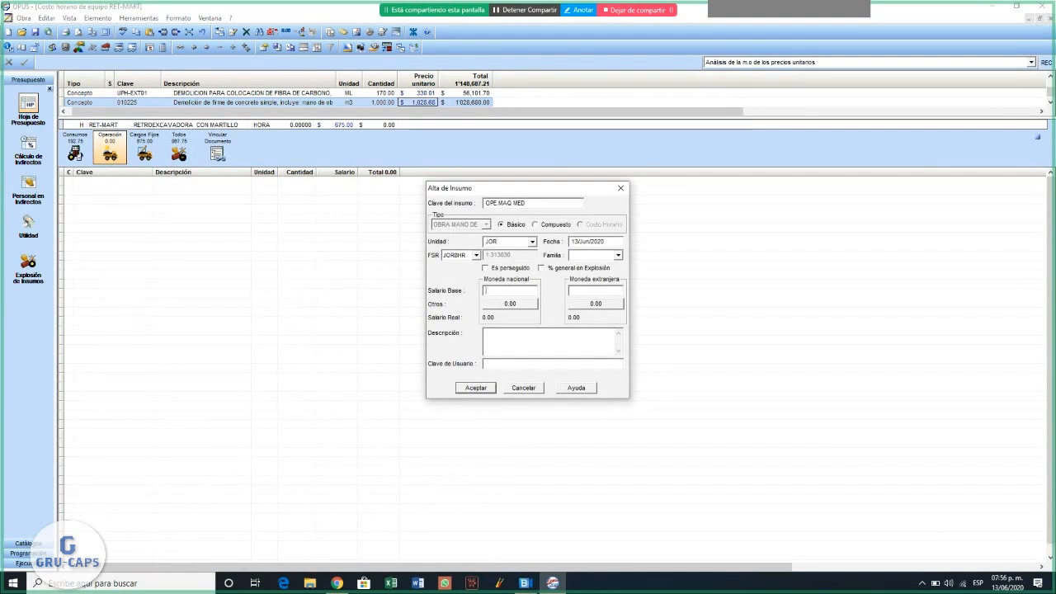
text(400)
click(516, 339)
text(OPW)
key(BackSpace)
text(ERDO)
key(BackSpace)
key(BackSpace)
text(ADOR)
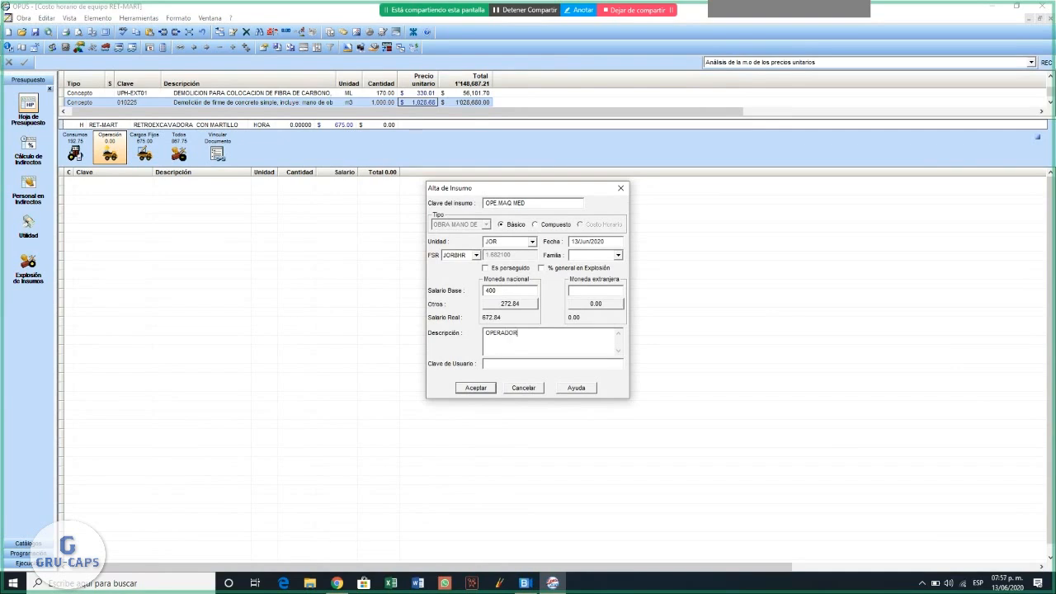
text( MAQUINARIA MEDIANA)
click(474, 387)
- Set the machinery operator's medium quantity to 1/6.4 shift per hour, entered as the inverse yield
double_click(300, 184)
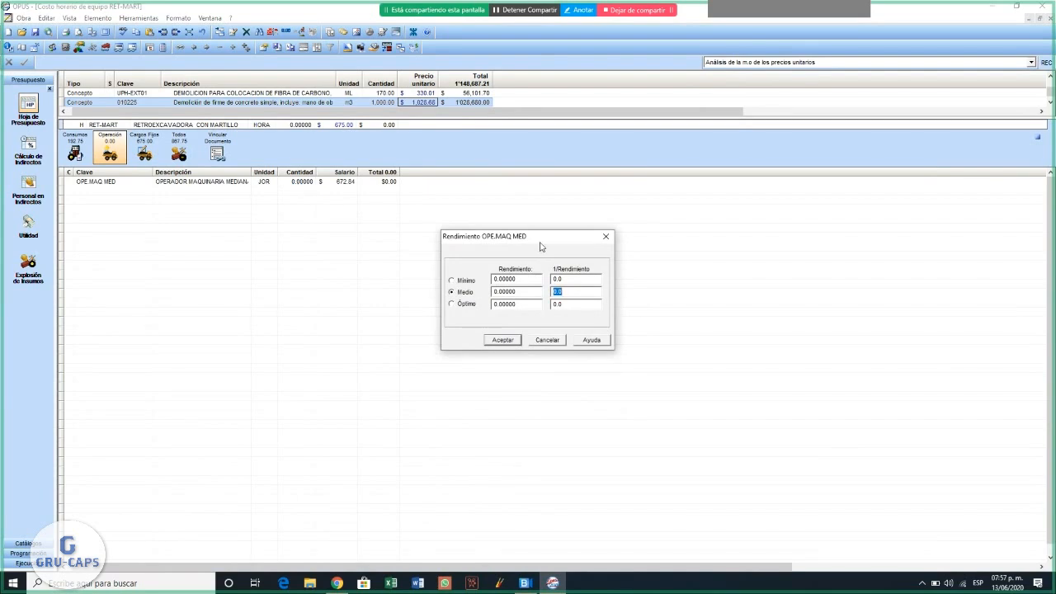
key(Escape)
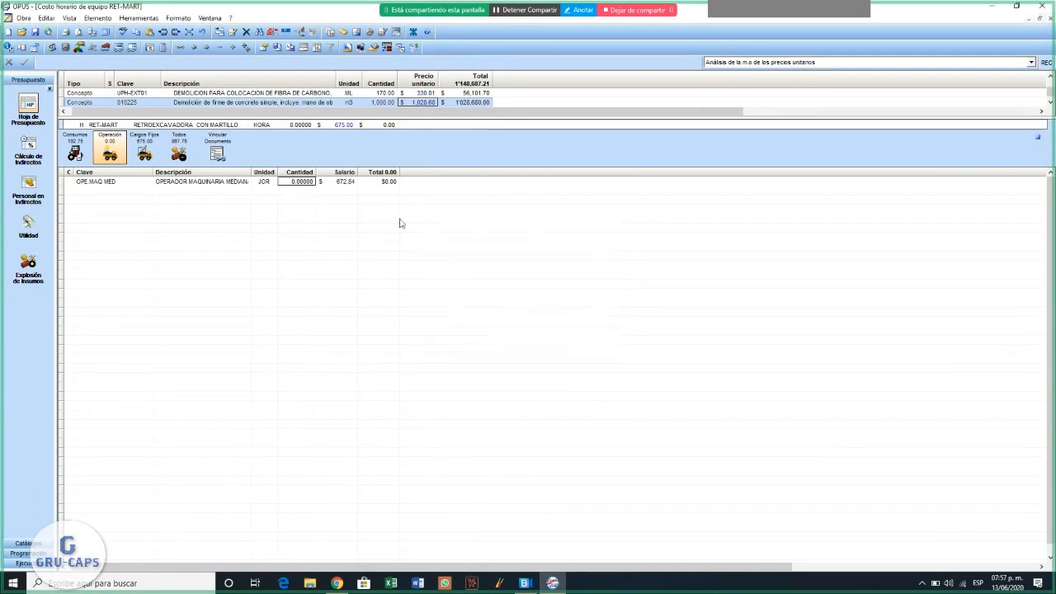
double_click(300, 182)
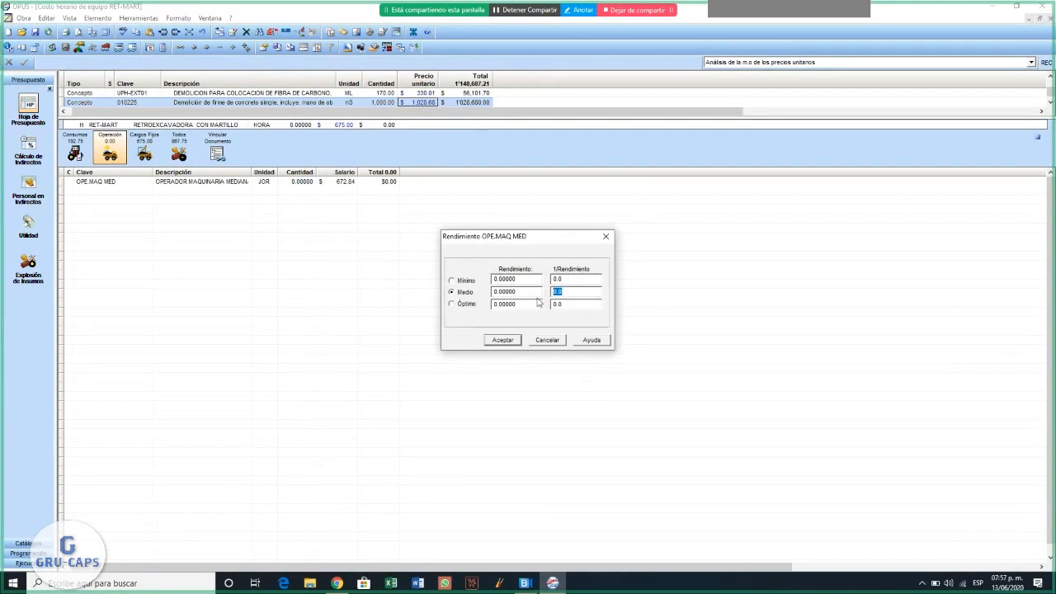
click(536, 292)
click(582, 294)
text(1/6.4)
key(Return)
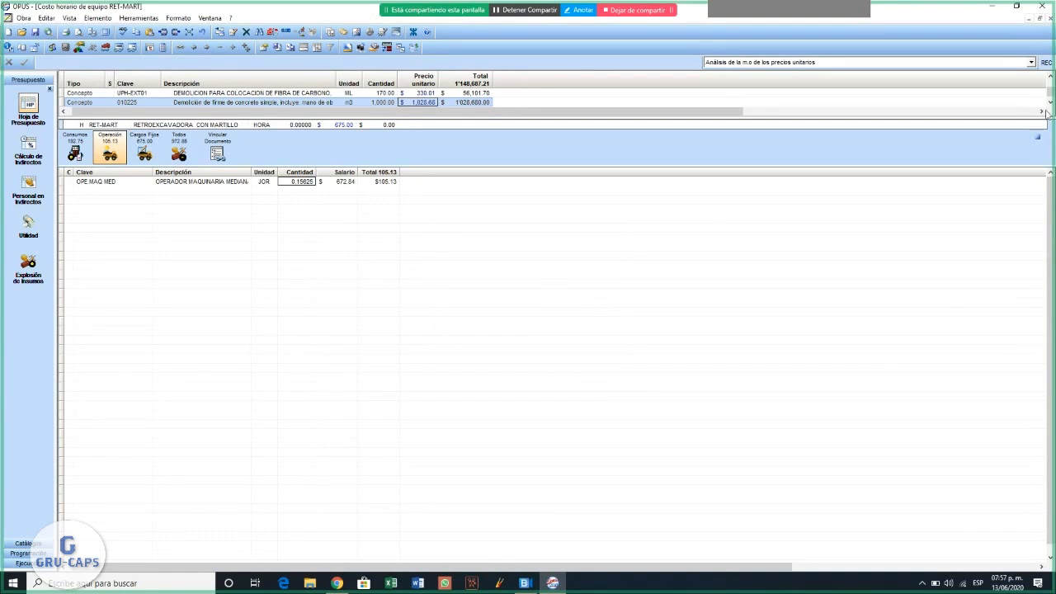
- In concept 010225's composition, set the RET-MART backhoe's quantity to 0.04 hours and return to the budget sheet
click(1037, 136)
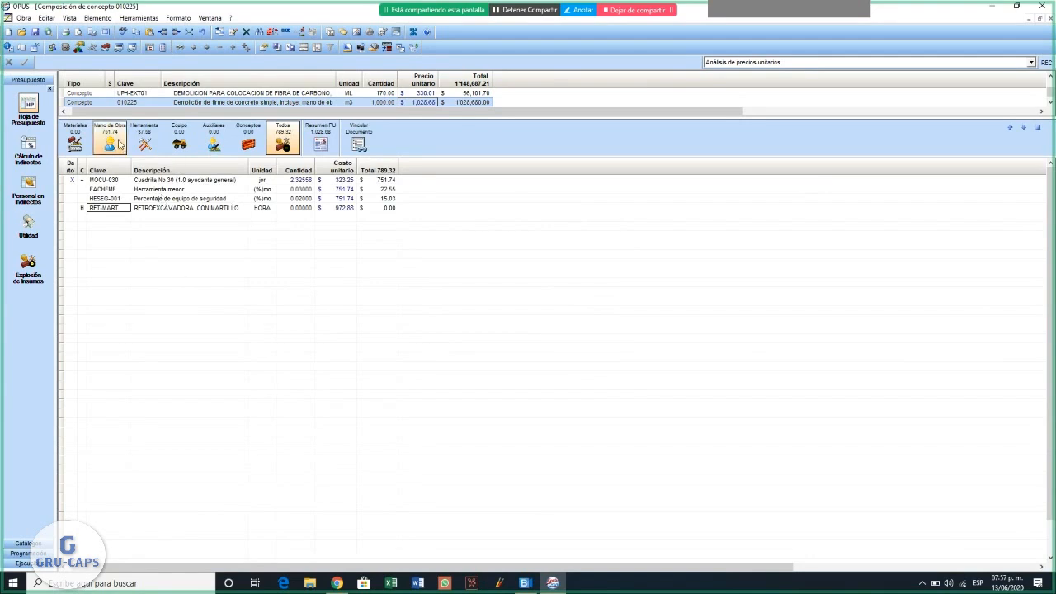
double_click(345, 208)
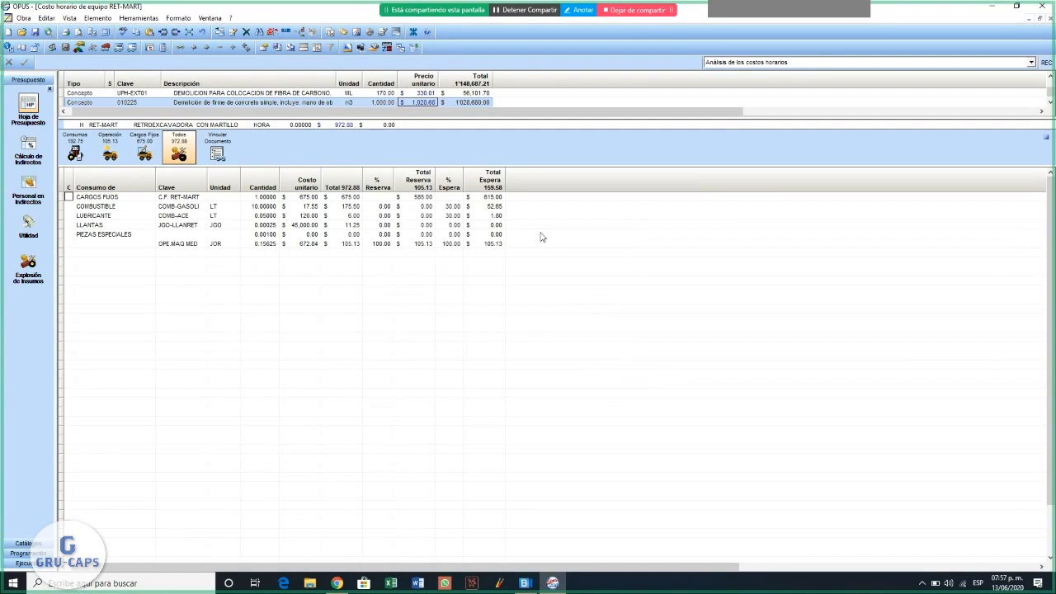
click(1048, 138)
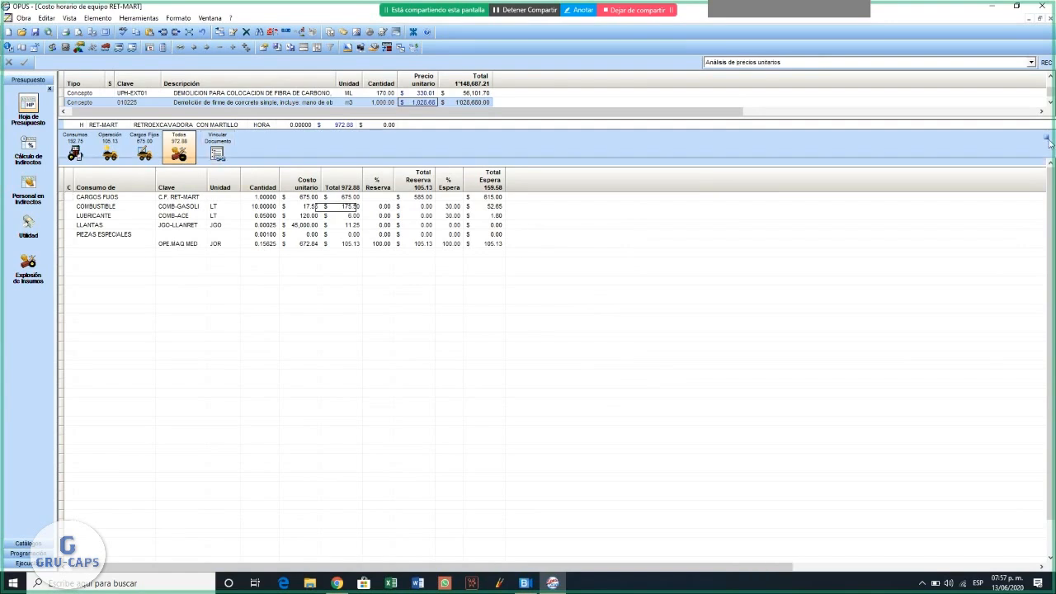
double_click(300, 208)
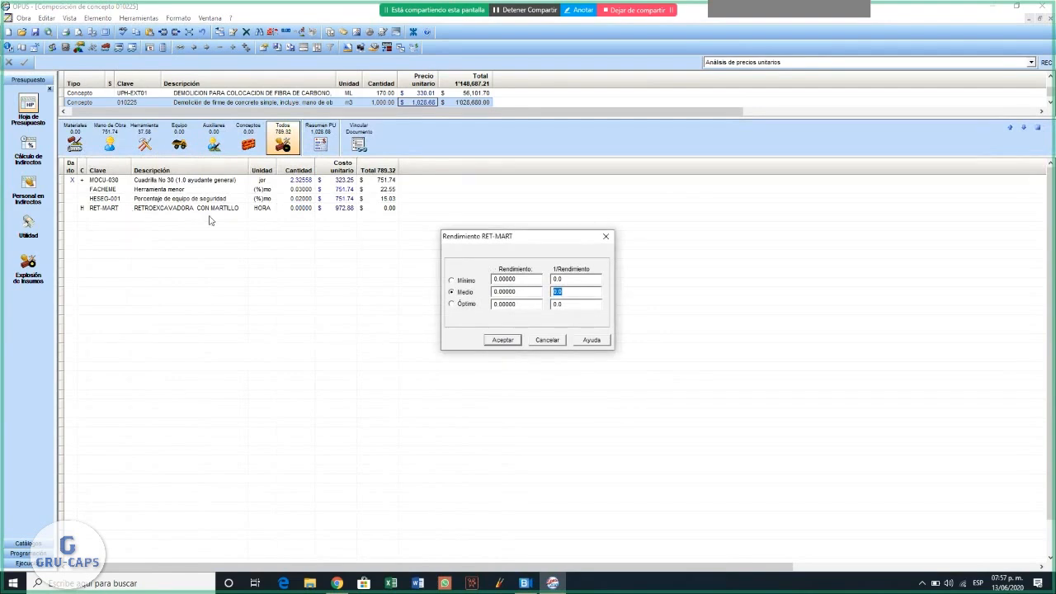
click(535, 295)
text(25)
click(512, 343)
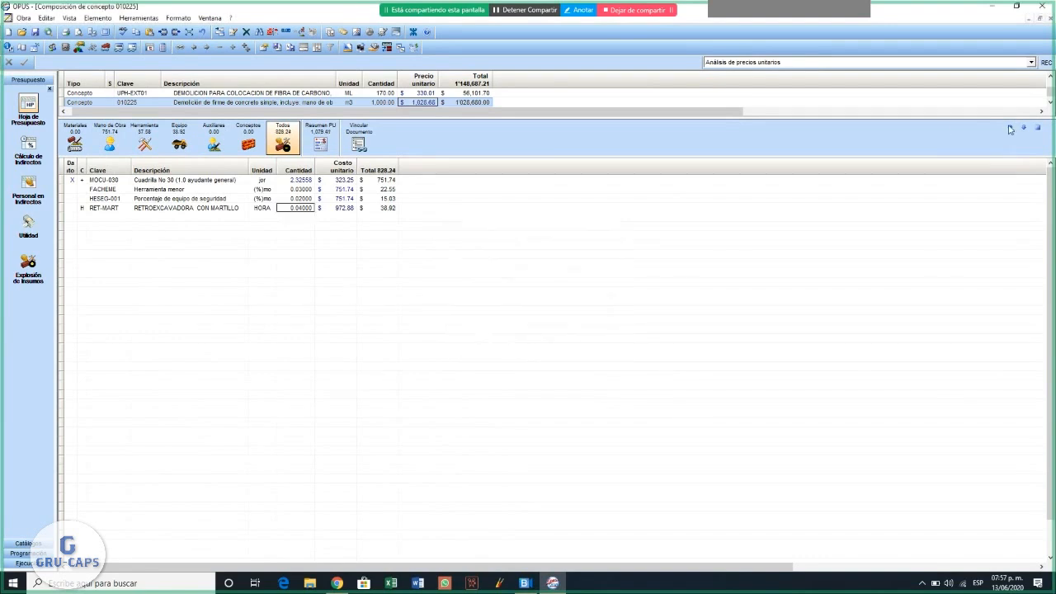
click(1038, 127)
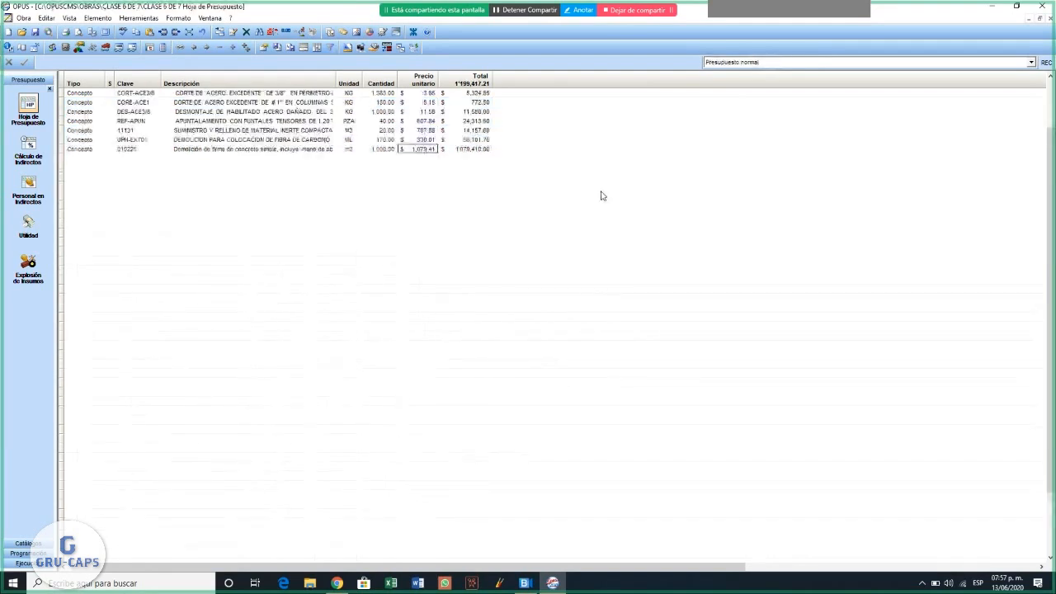
- Reopen concept 010225's unit price analysis to review the backhoe row, then go back to the budget sheet
scroll(602, 196, up, 5)
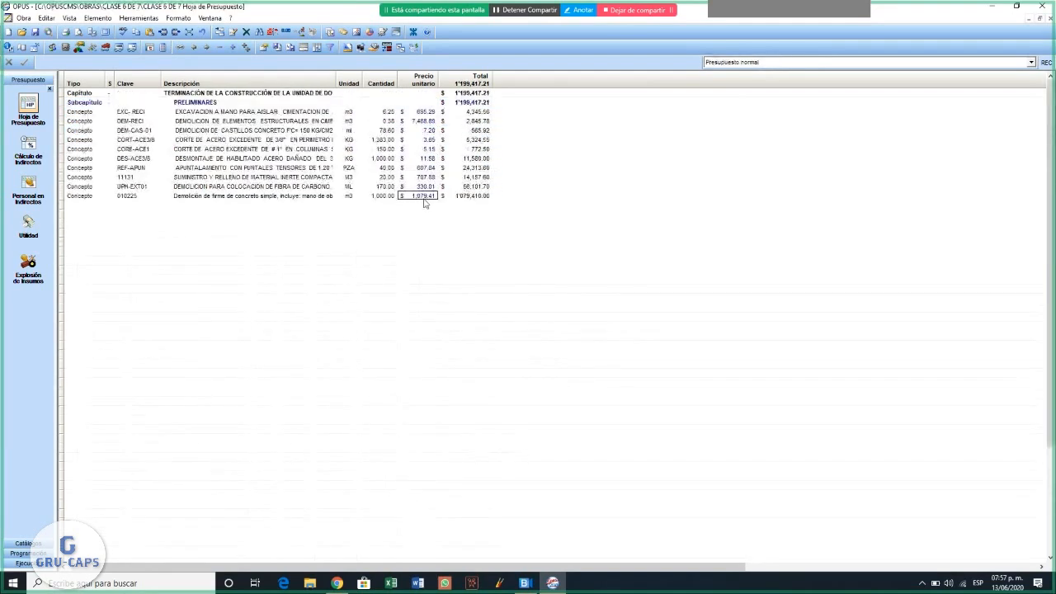
double_click(425, 198)
click(196, 210)
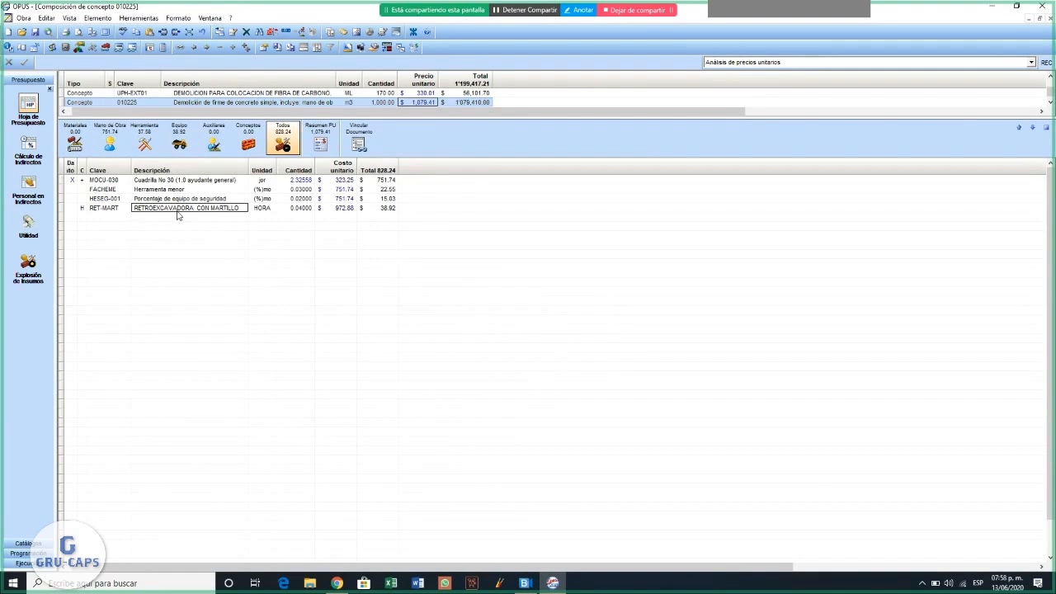
click(1046, 129)
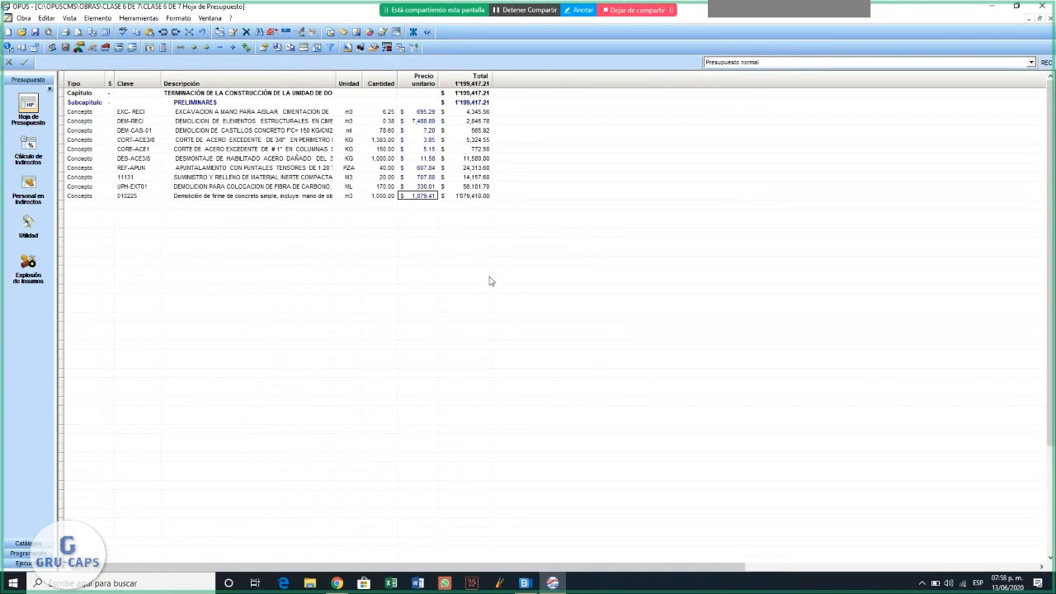
- Examine concept 010225's key, description, unit, quantity and total together with the overall budget total
click(487, 196)
click(467, 95)
click(206, 199)
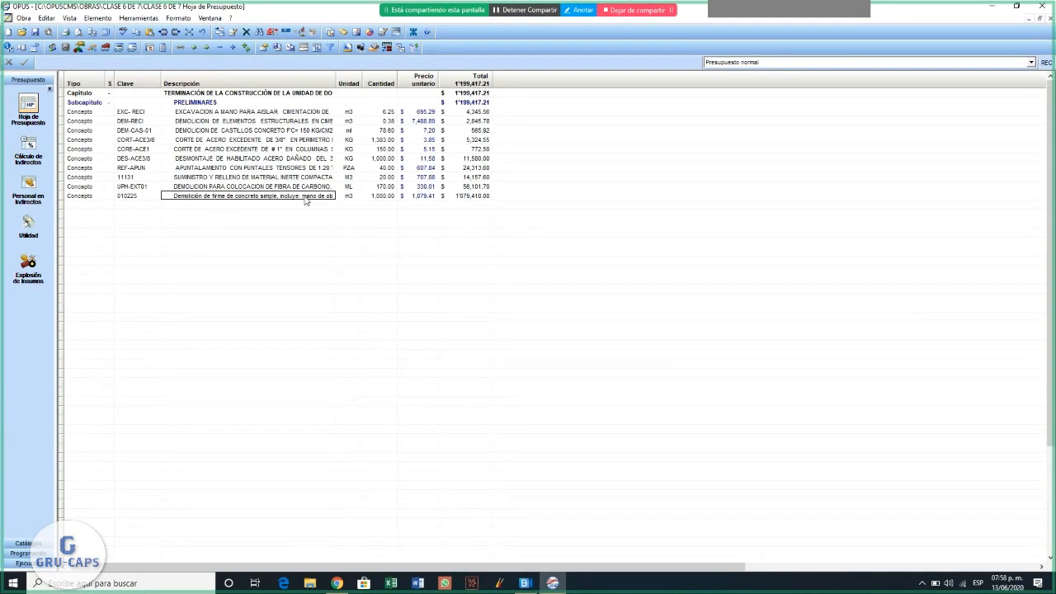
click(385, 198)
click(130, 197)
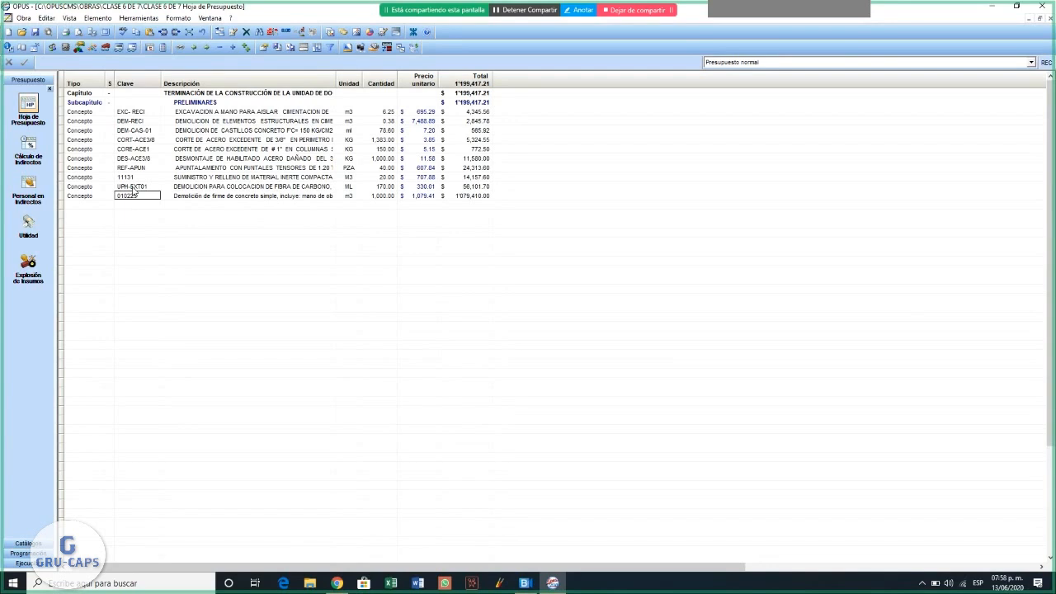
click(227, 197)
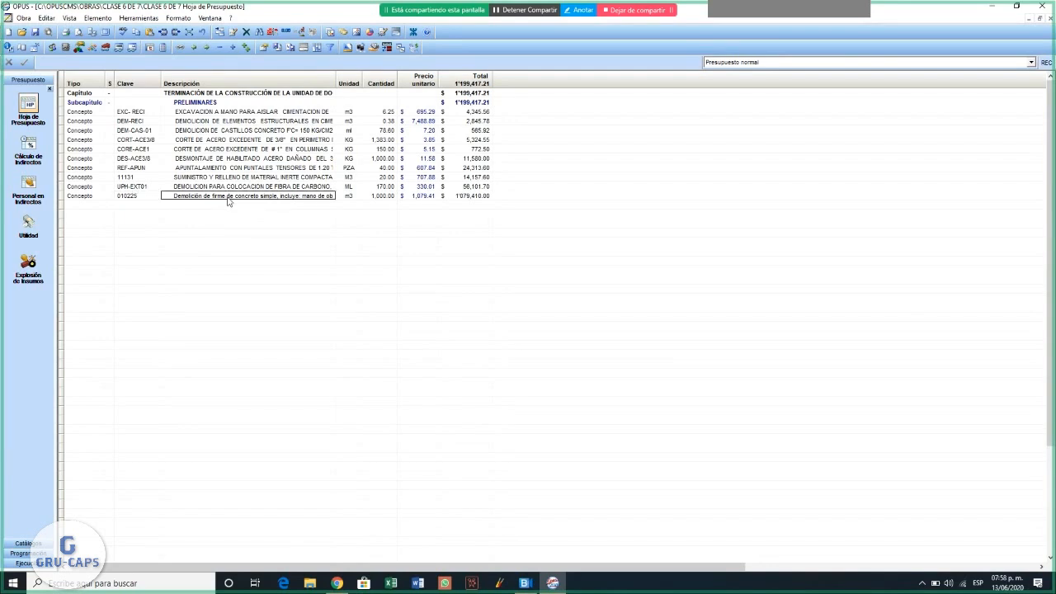
click(351, 198)
click(310, 198)
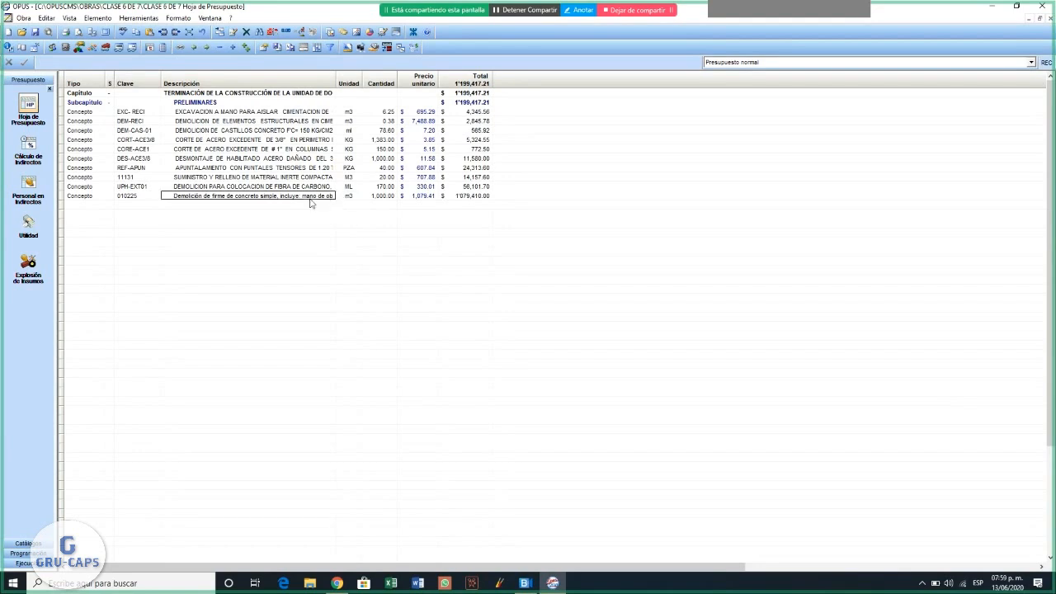